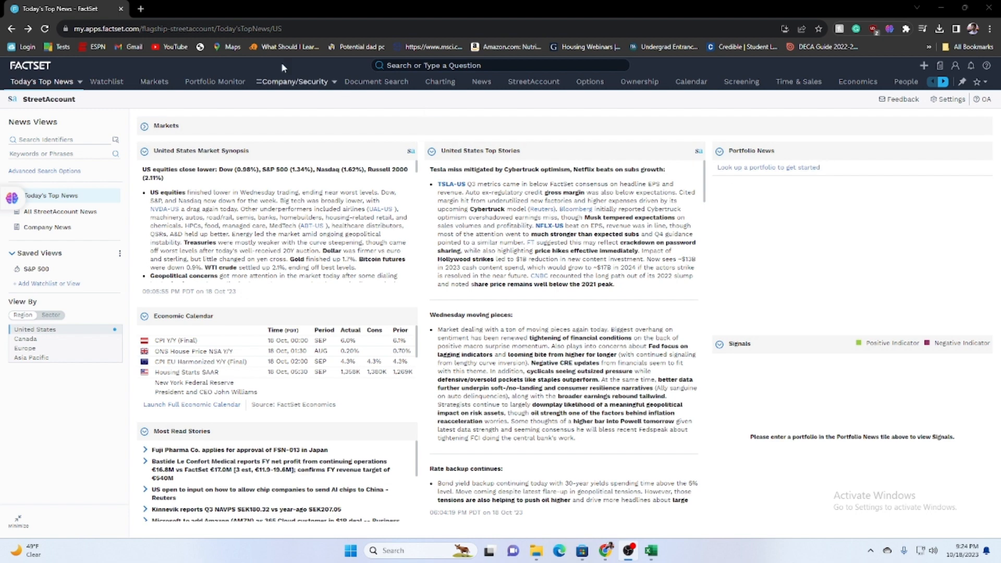
Search the web for "amd dfc" in a new tab and open GuruFocus's AMD DCF valuation.
left_click(140, 7)
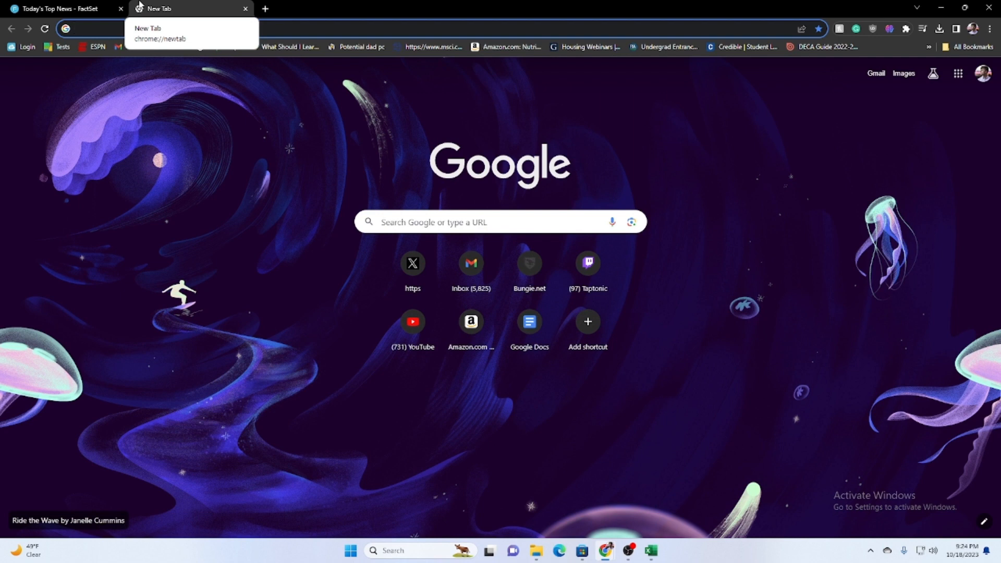
type("amd dfc")
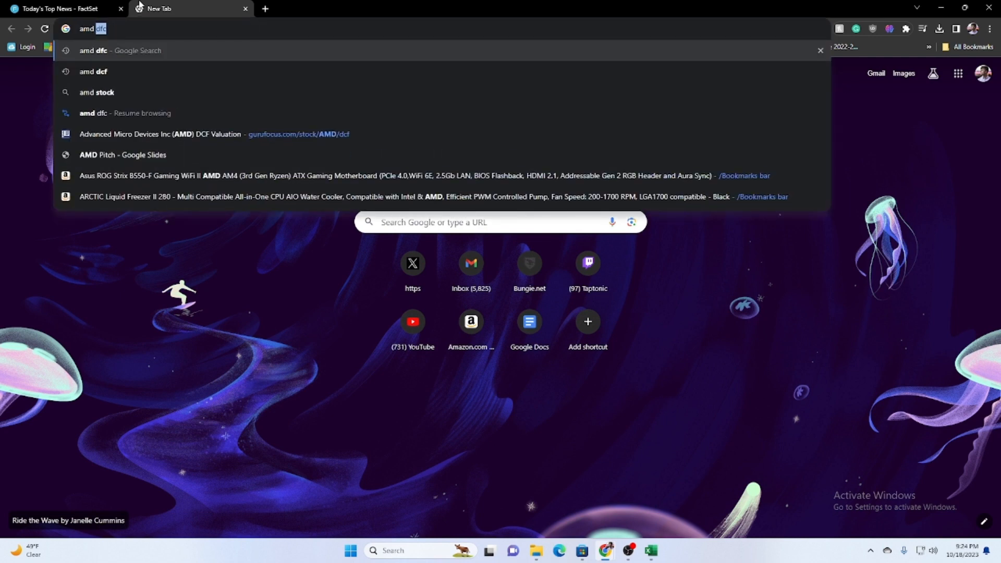
key("Return")
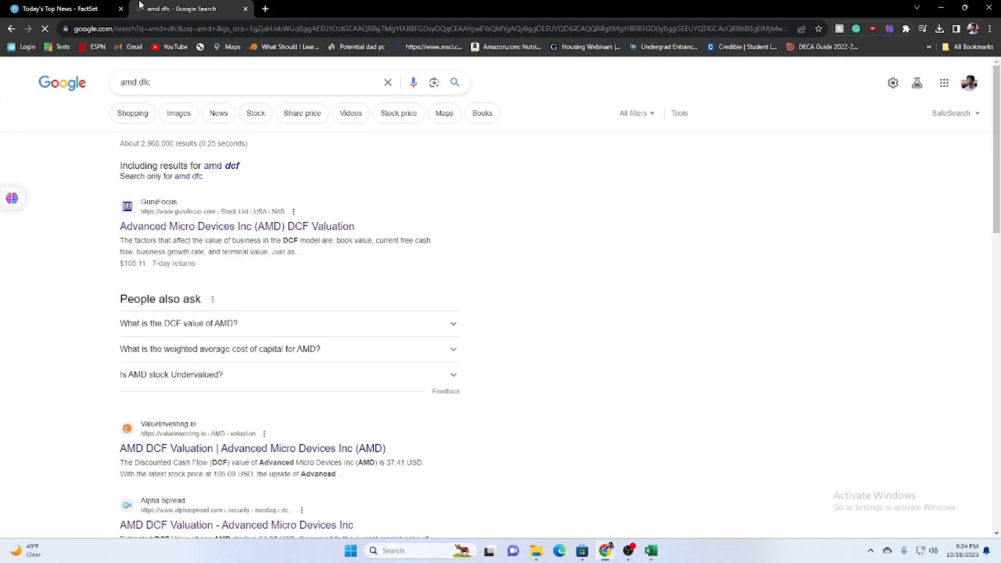
left_click(218, 226)
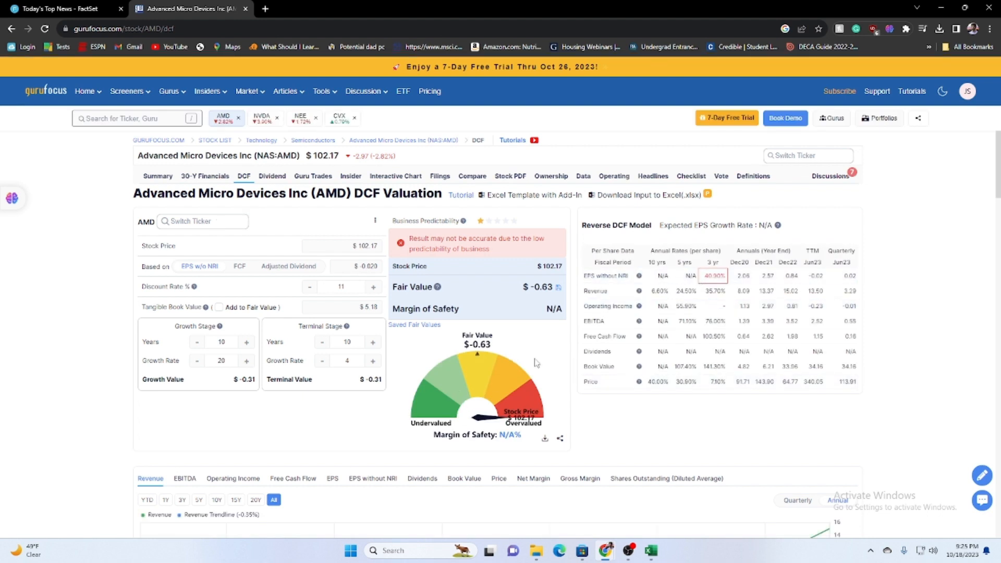
Examine the GuruFocus fair value for AMD, and return to the results to open the ValueInvesting.io AMD DCF valuation.
left_click_drag(536, 287, 554, 286)
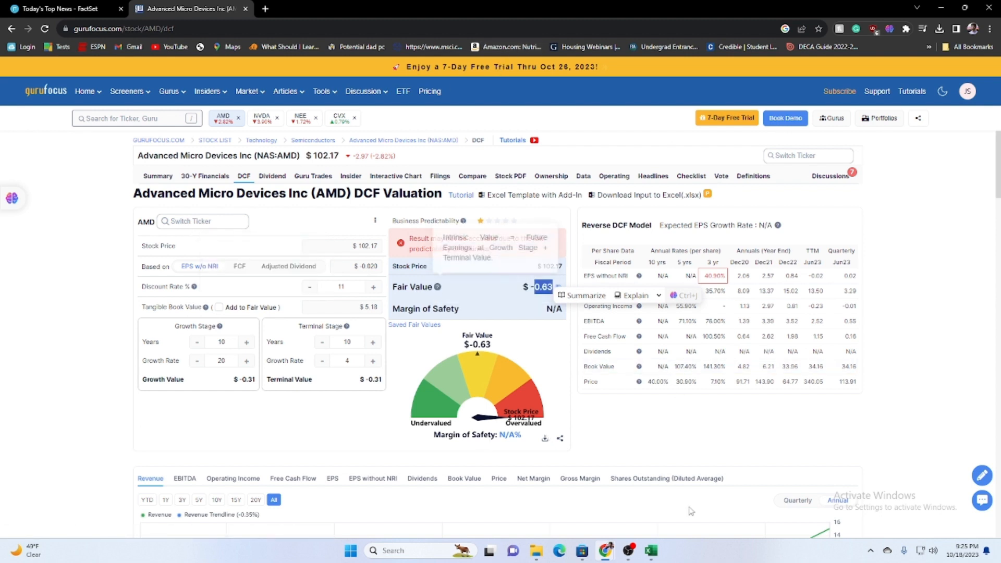
left_click(11, 28)
left_click(213, 442)
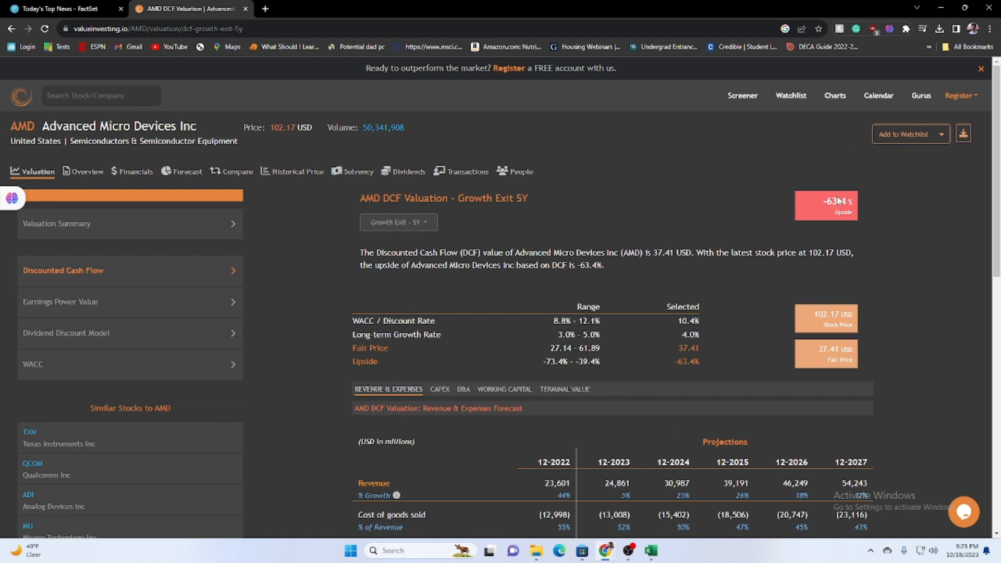
Search the web for "NEE dcf" in another new tab and open GuruFocus's NextEra Energy DCF valuation.
left_click(265, 7)
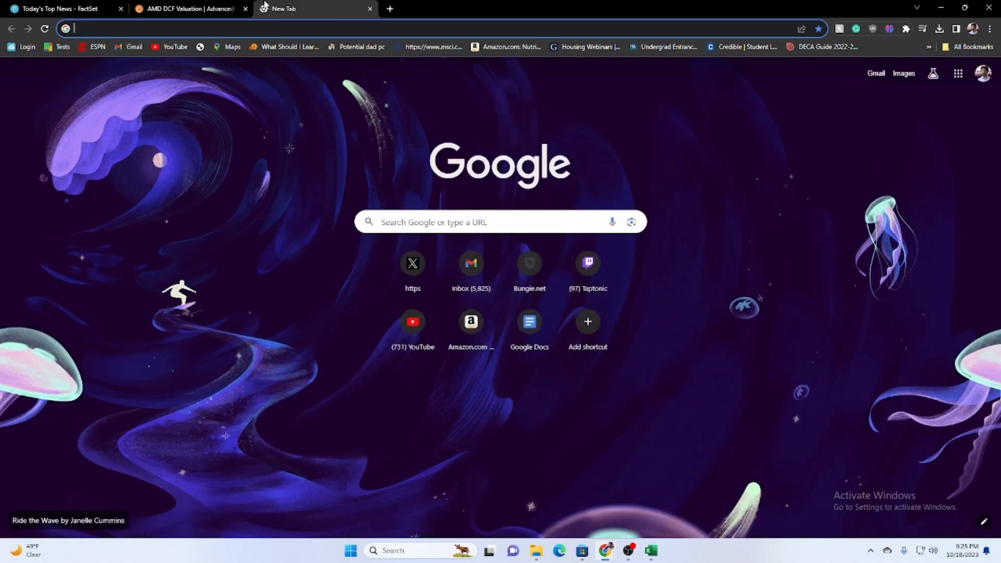
type("ne")
key("BackSpace")
key("BackSpace")
type("NEE")
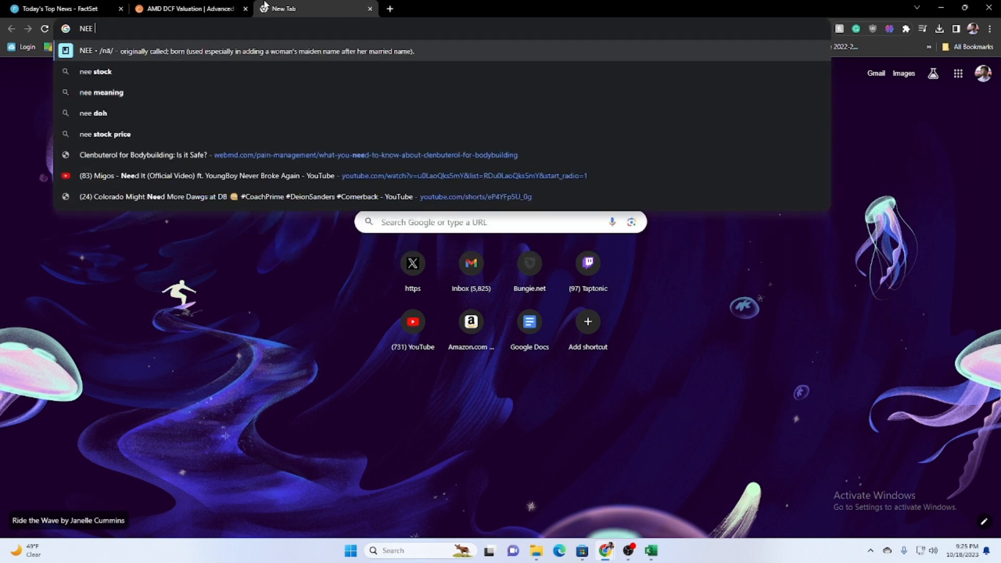
type(" dcf")
key("Return")
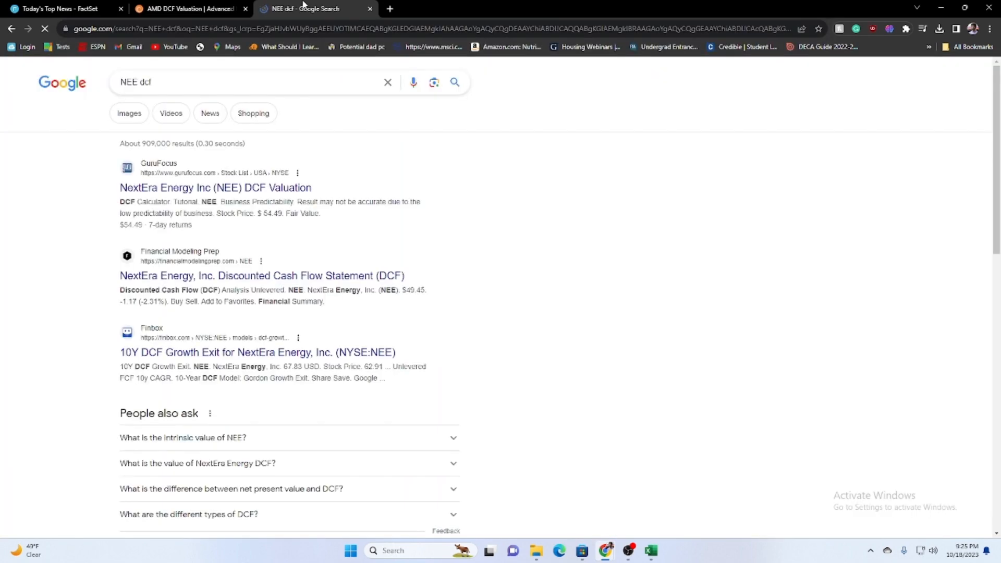
left_click(267, 189)
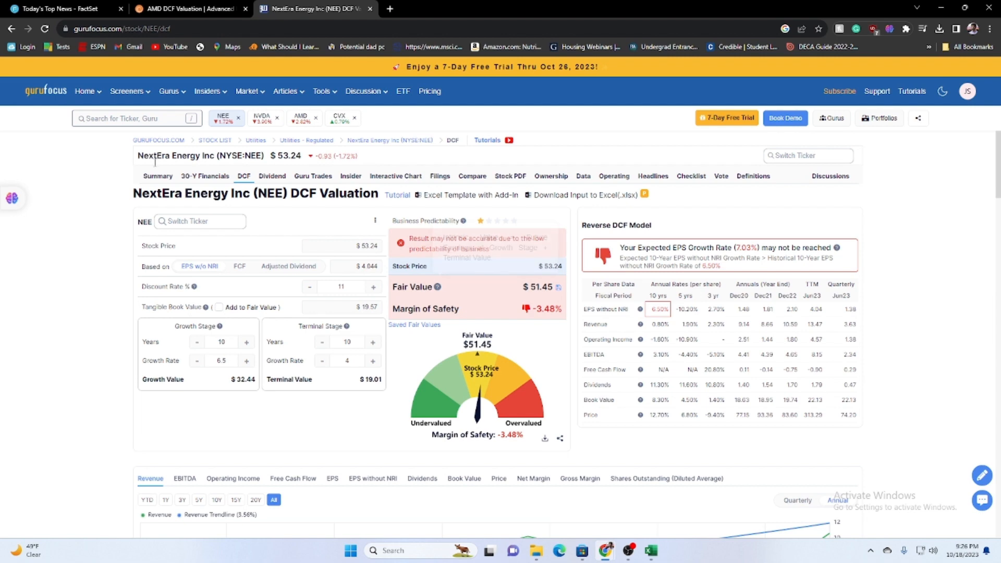
Compare the AMD and NextEra Energy valuation pages and close both, returning to the FactSet page.
key("ctrl+shift+Tab")
left_click(285, 6)
left_click(242, 9)
left_click(245, 9)
left_click(245, 9)
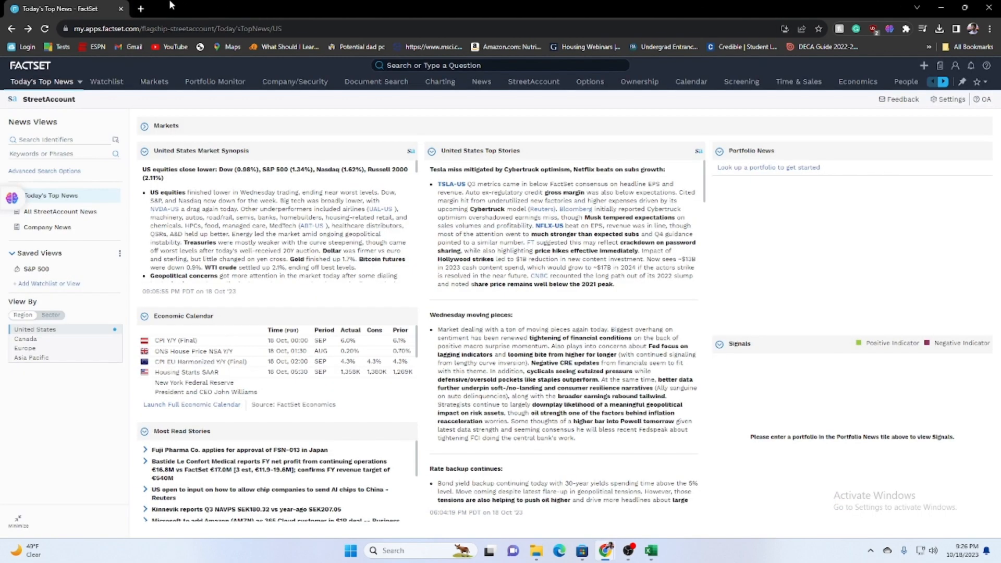
Search the web for "google dcf" in a new tab and open GuruFocus's Alphabet DCF valuation.
left_click(147, 5)
type("google")
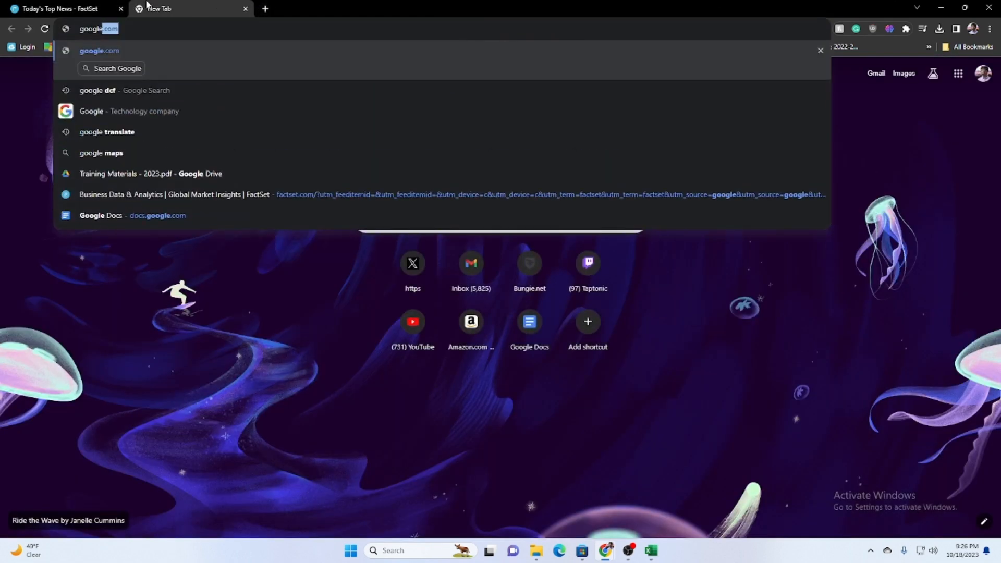
key("Return")
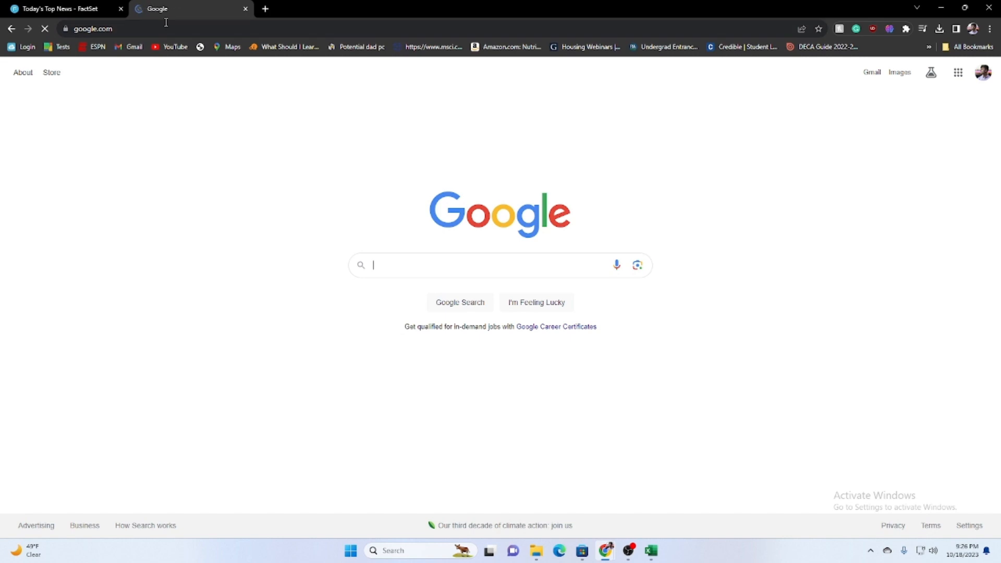
left_click(165, 22)
type("google dcf")
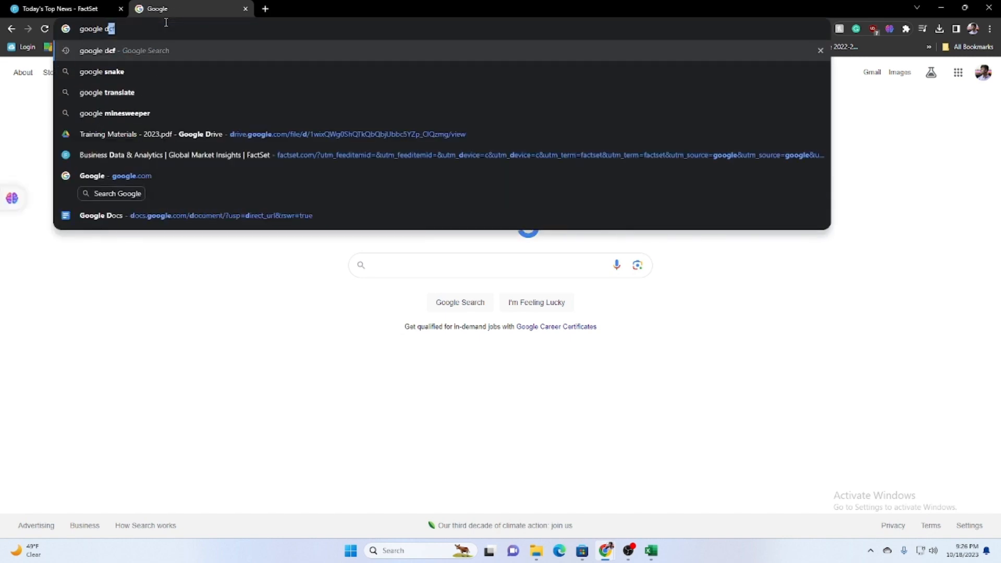
key("Return")
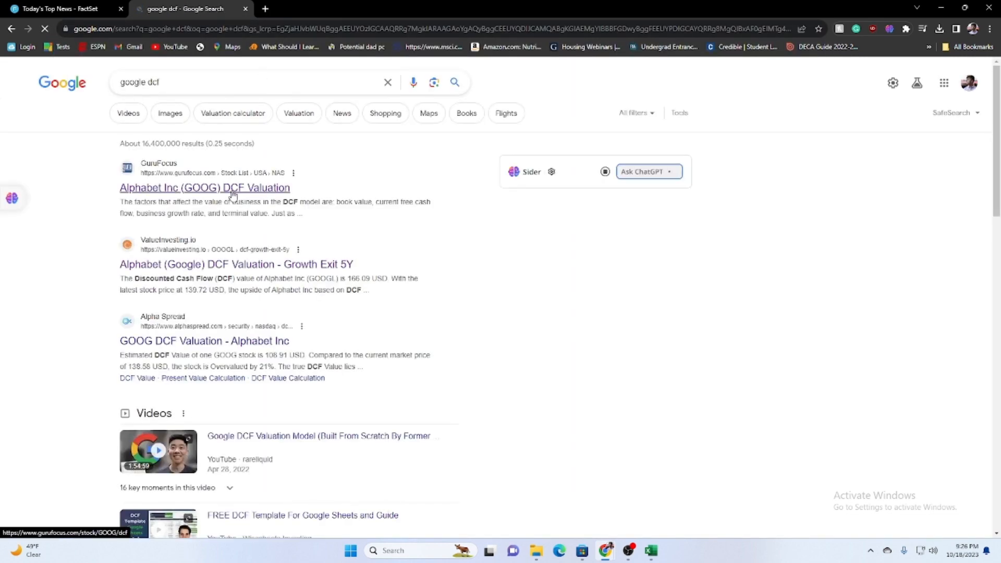
left_click(233, 190)
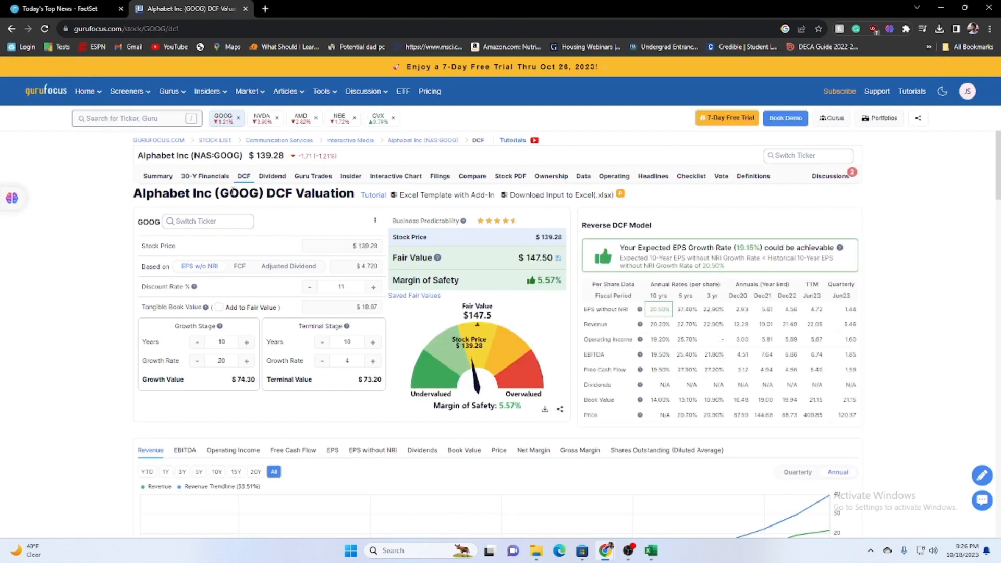
Examine the growth stage and terminal stage assumptions of the GuruFocus Alphabet DCF, especially the growth rate.
left_click_drag(141, 361, 410, 340)
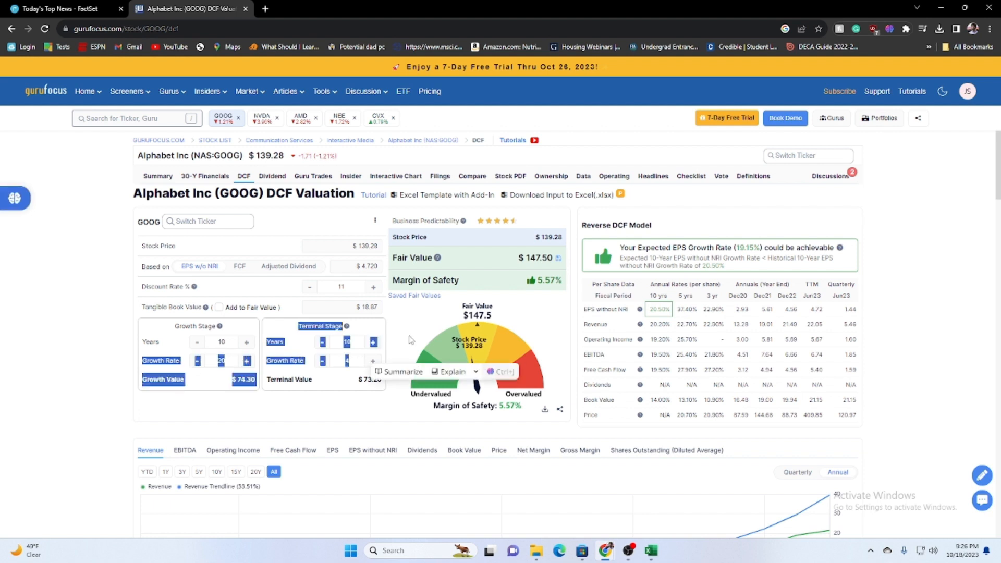
left_click(128, 383)
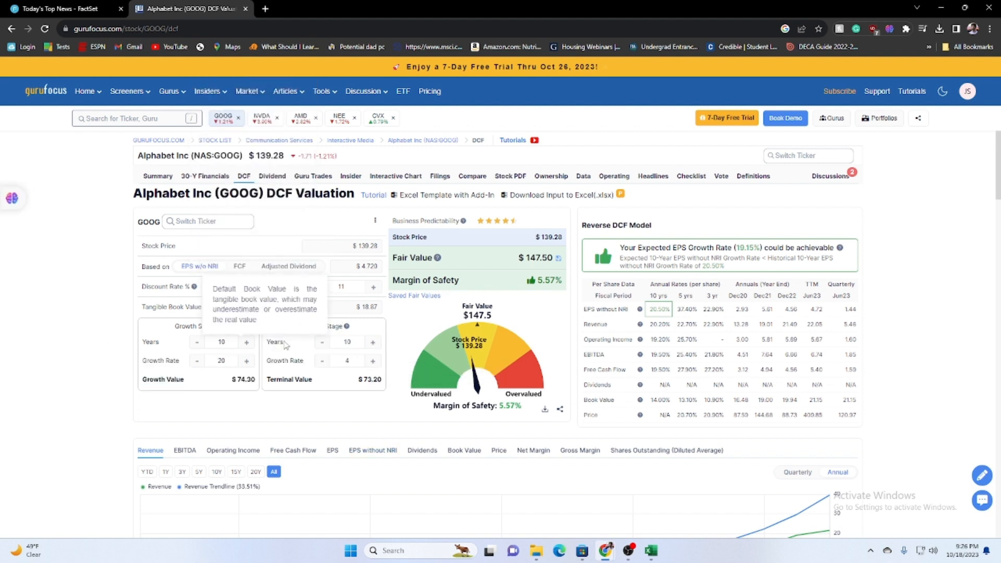
left_click_drag(159, 380, 252, 363)
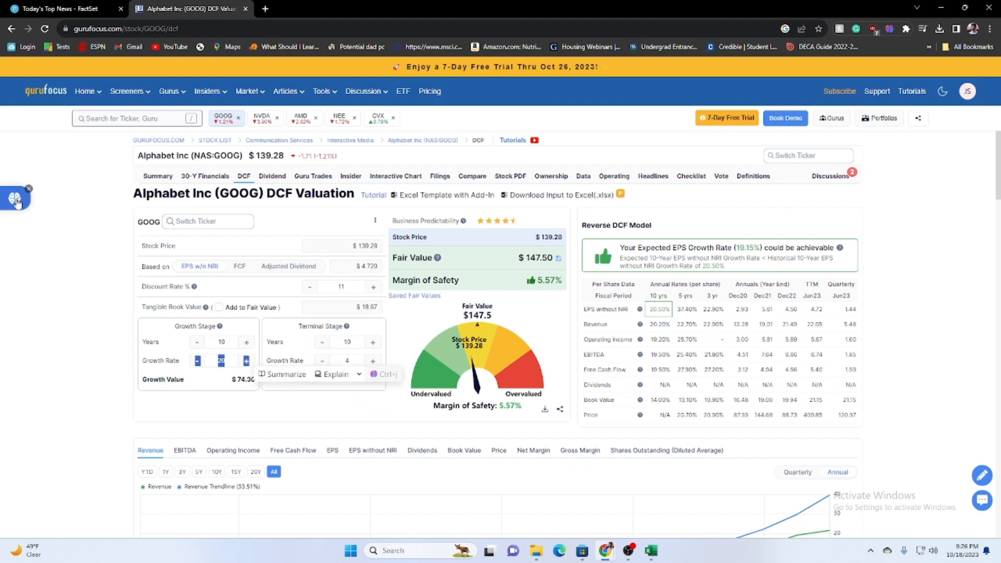
Open the ValueInvesting.io Alphabet DCF valuation from the search results and examine its selected long-term growth rate.
left_click(12, 29)
left_click(240, 266)
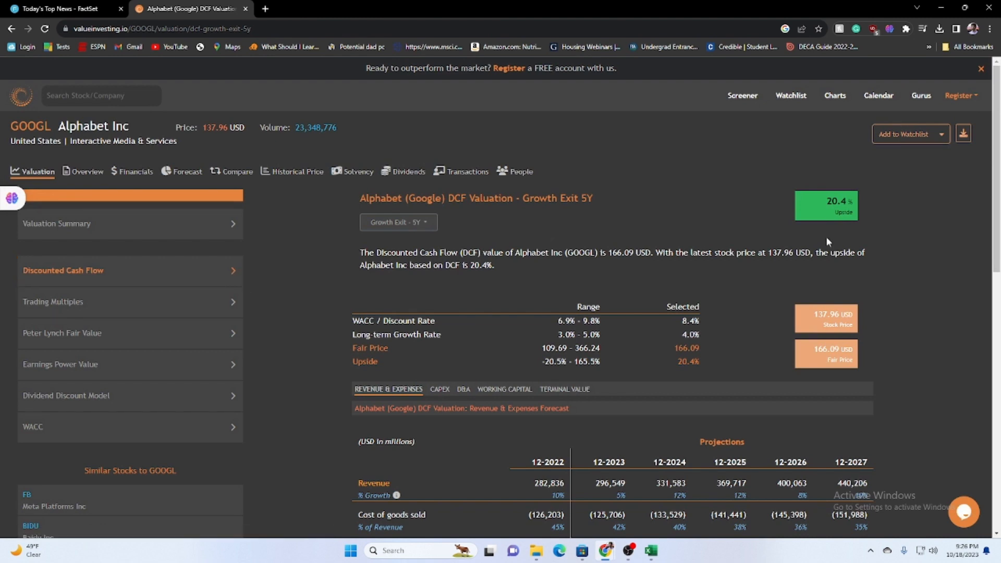
double_click(690, 335)
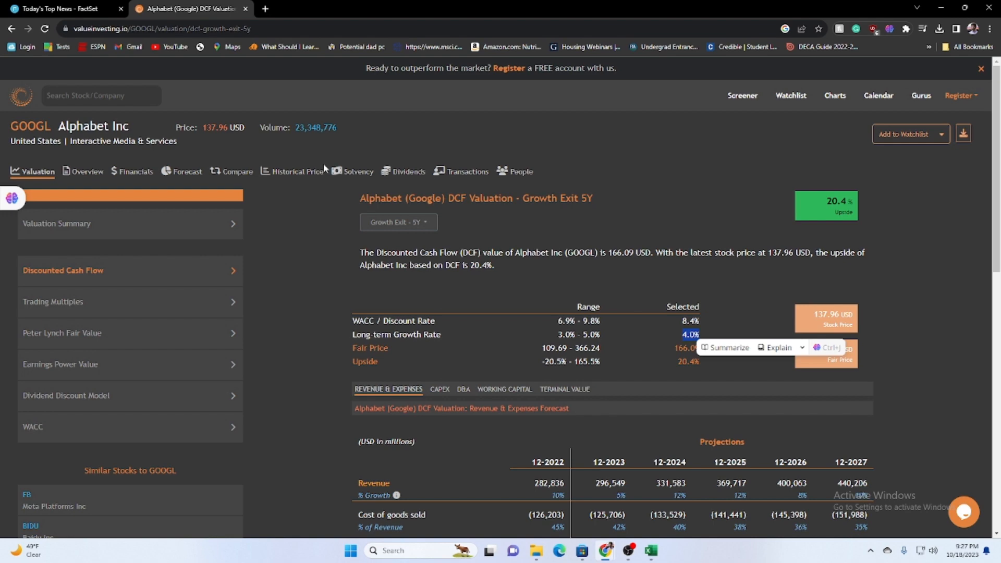
Switch to FactSet, search for "google" and open the Snapshot report for Alphabet Inc. Class A.
left_click(50, 6)
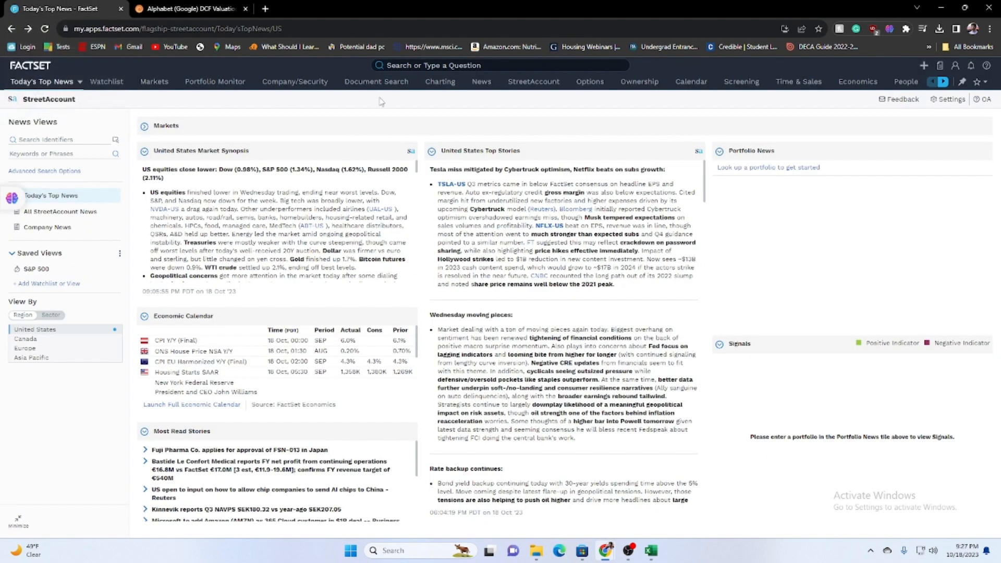
left_click(413, 64)
type("google")
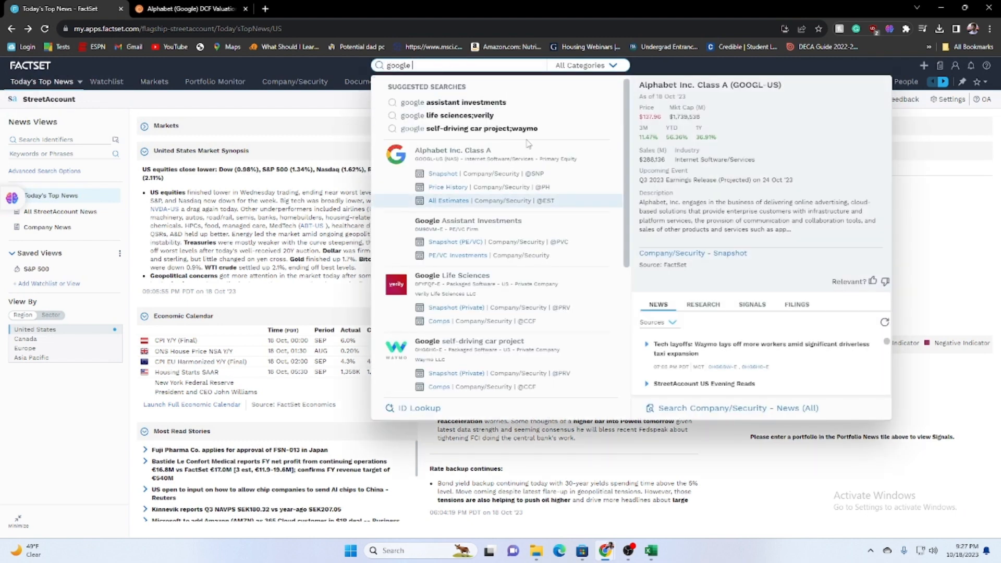
left_click(449, 174)
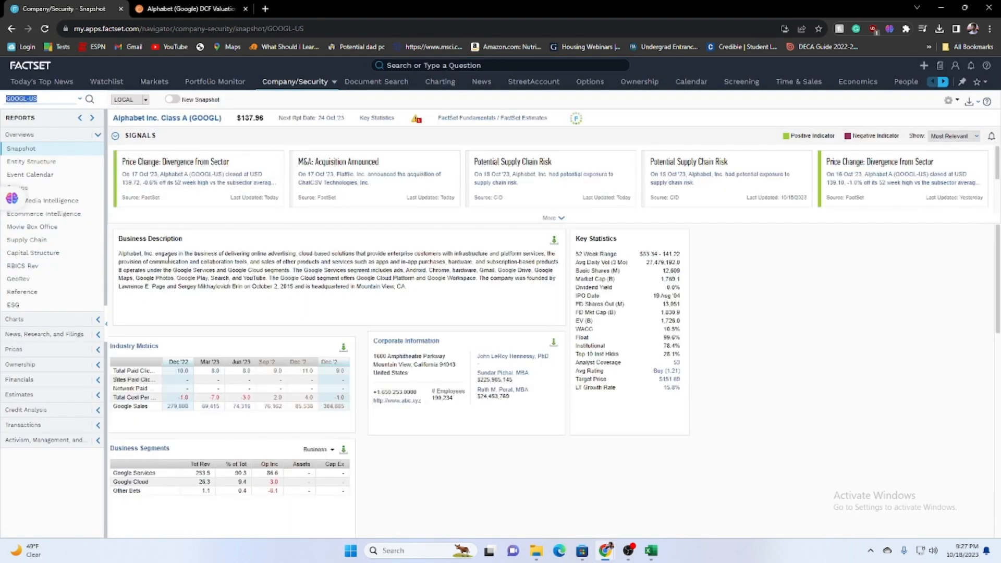
Open Alphabet's Income Statement from the Financials reports.
left_click(81, 382)
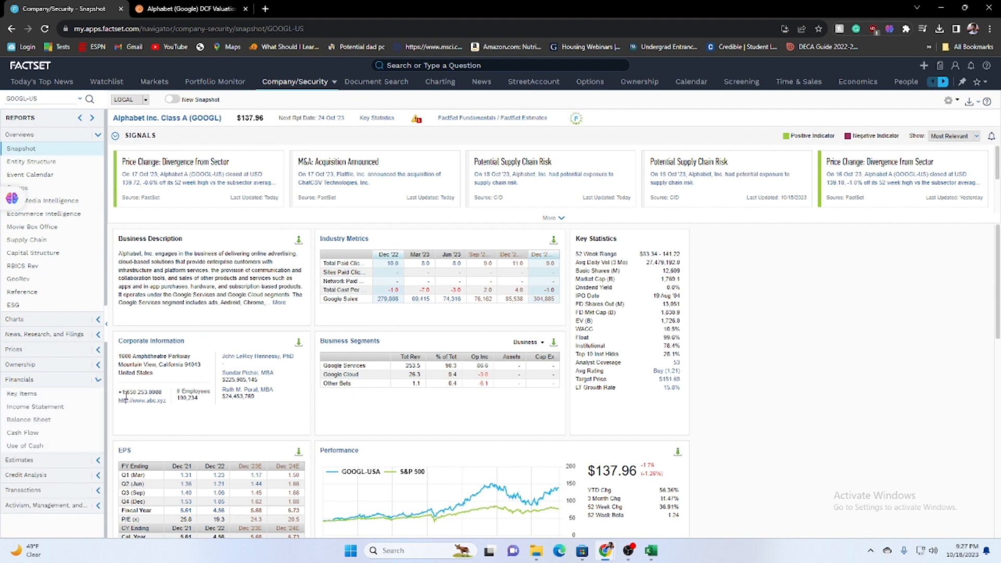
scroll(58, 380, "down", 1)
left_click(58, 378)
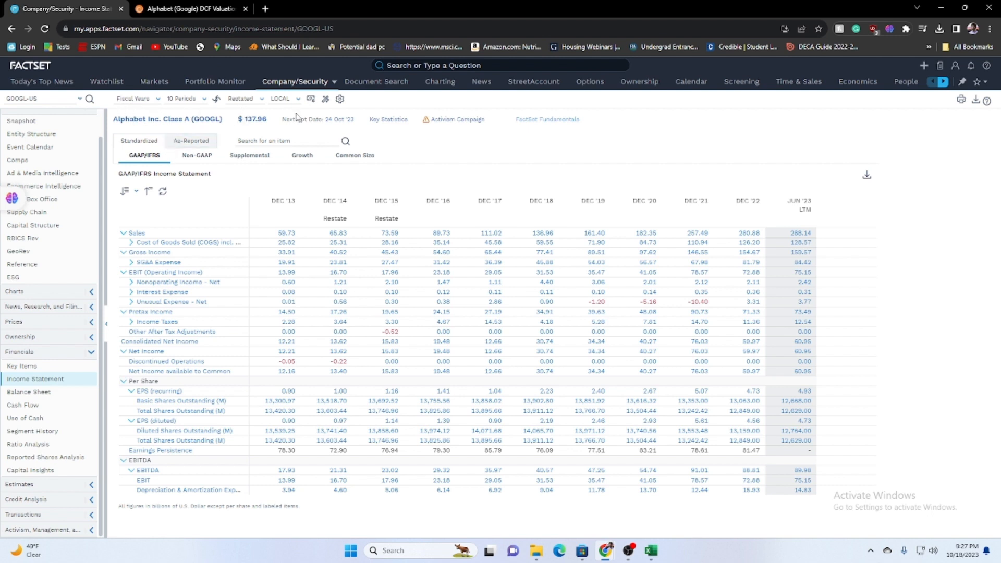
Review the income statement's period type and period count choices, and reverse the data order and switch it back.
left_click(135, 105)
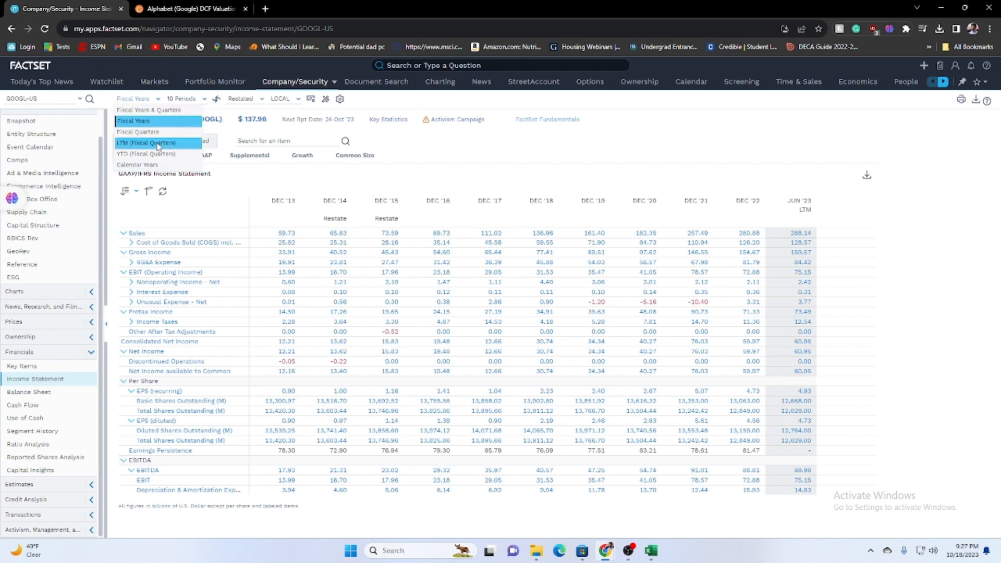
left_click(153, 103)
left_click(185, 100)
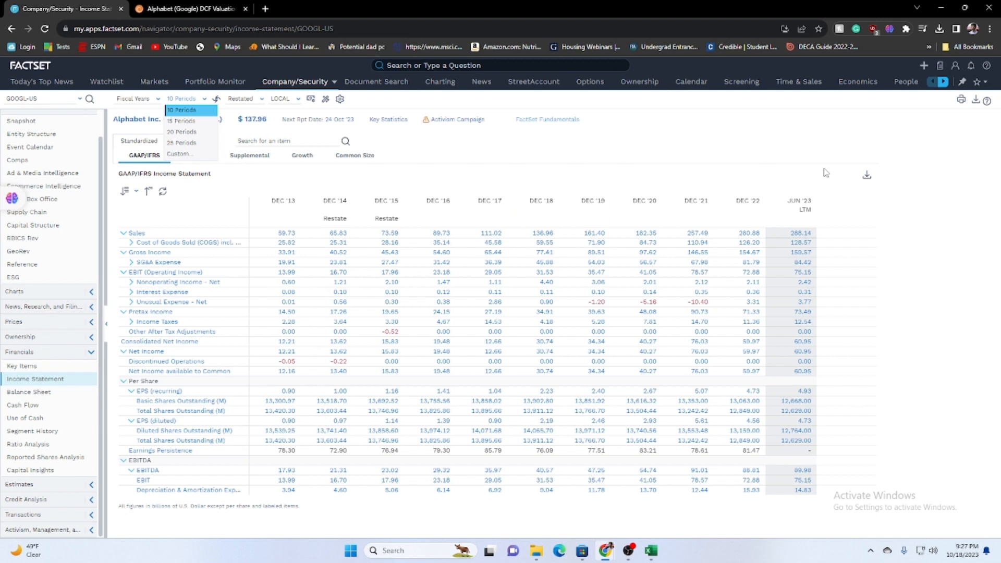
left_click(251, 195)
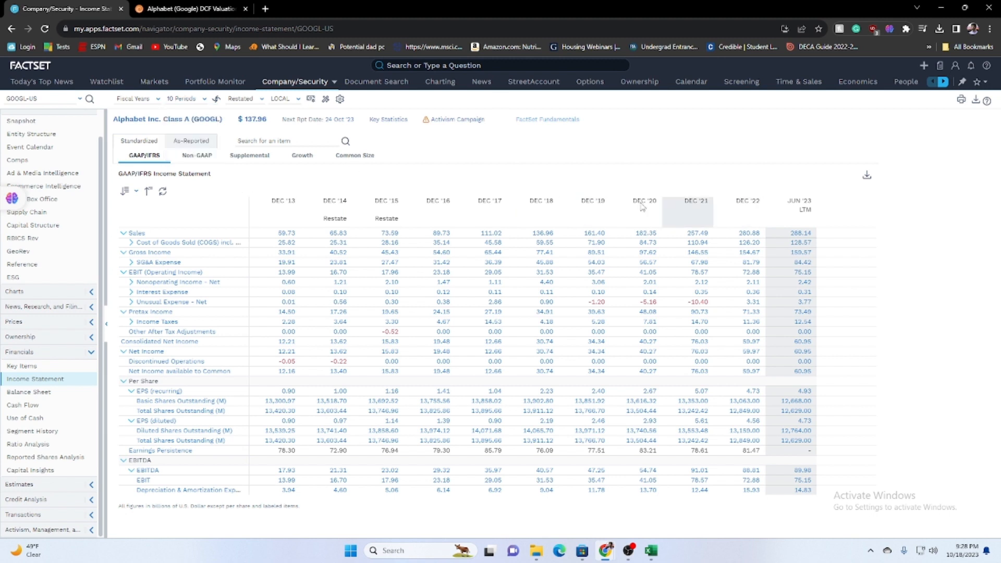
left_click(216, 101)
left_click(216, 100)
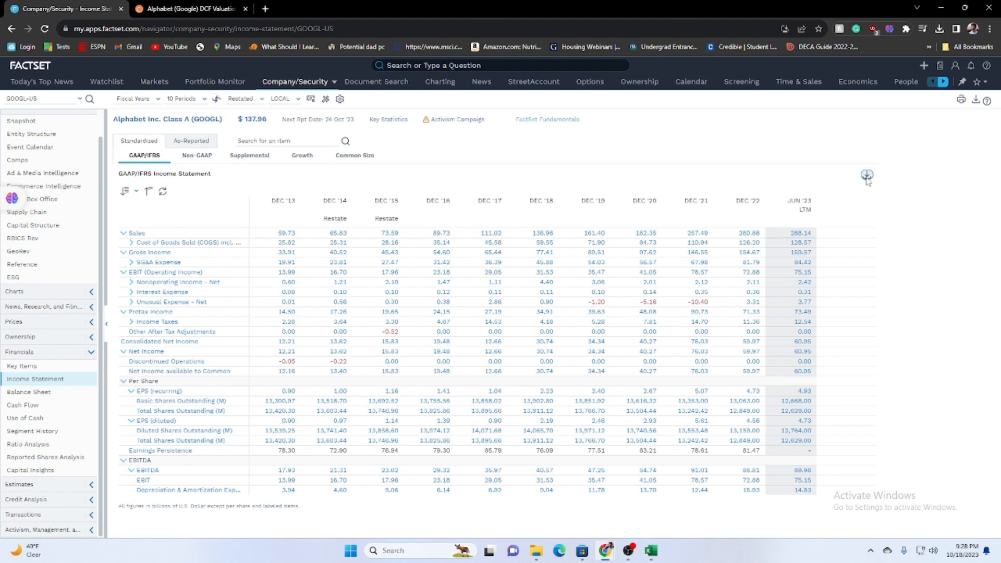
Download Alphabet's income statement and balance sheet as new Excel workbooks with cell values.
left_click(866, 175)
left_click(589, 372)
left_click(27, 392)
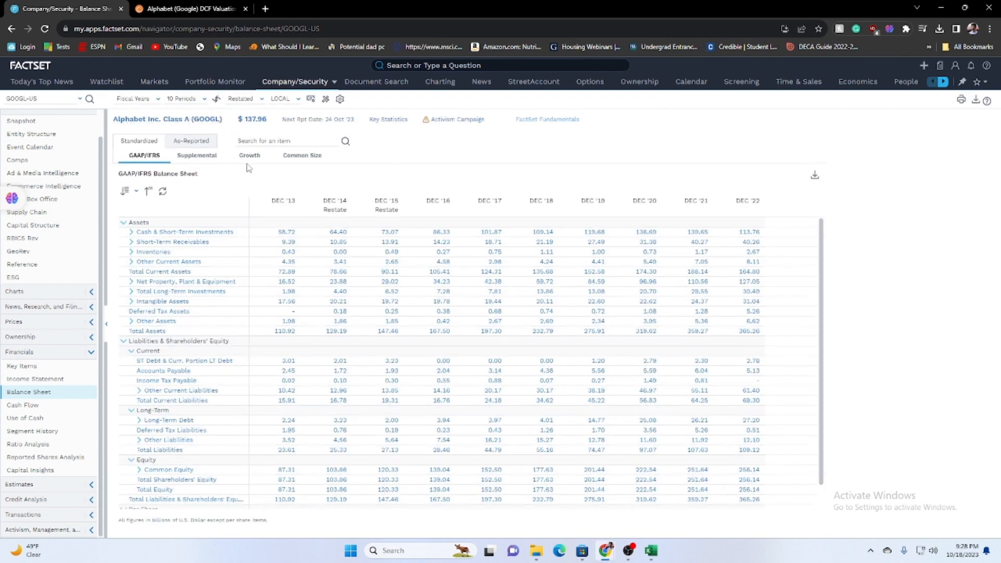
left_click(814, 175)
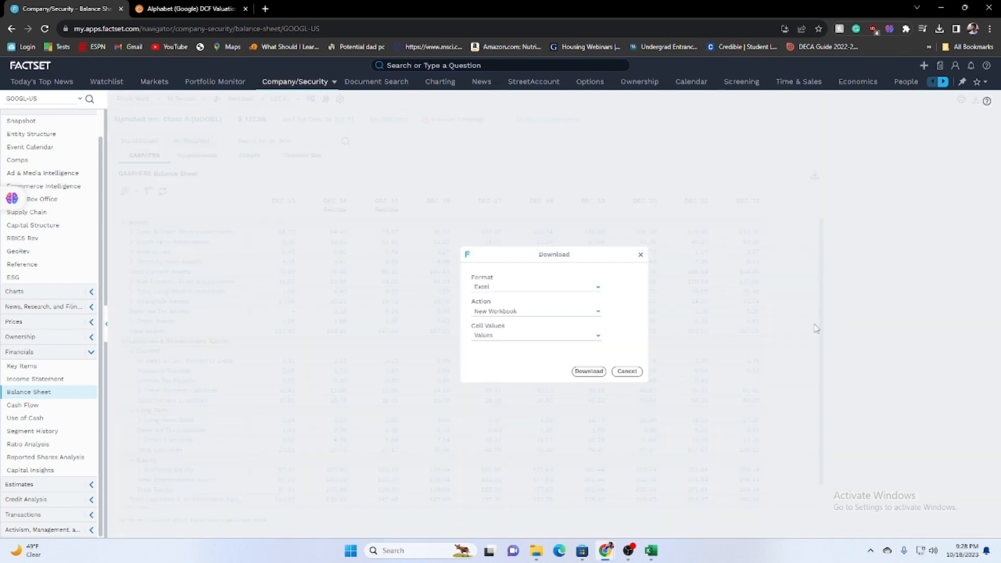
left_click(590, 371)
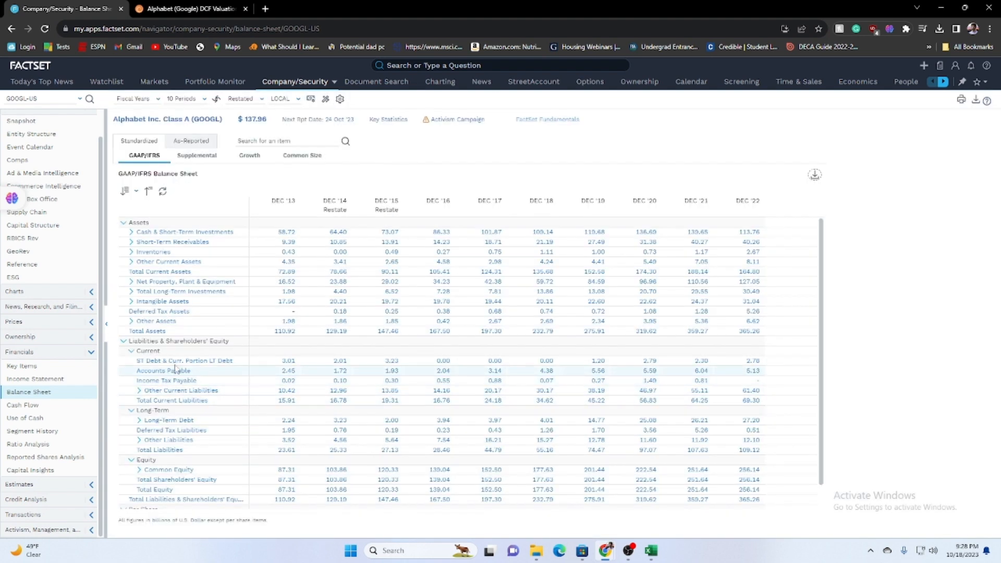
Open Alphabet's Cash Flow report and download it as a new Excel workbook with cell values.
left_click(53, 404)
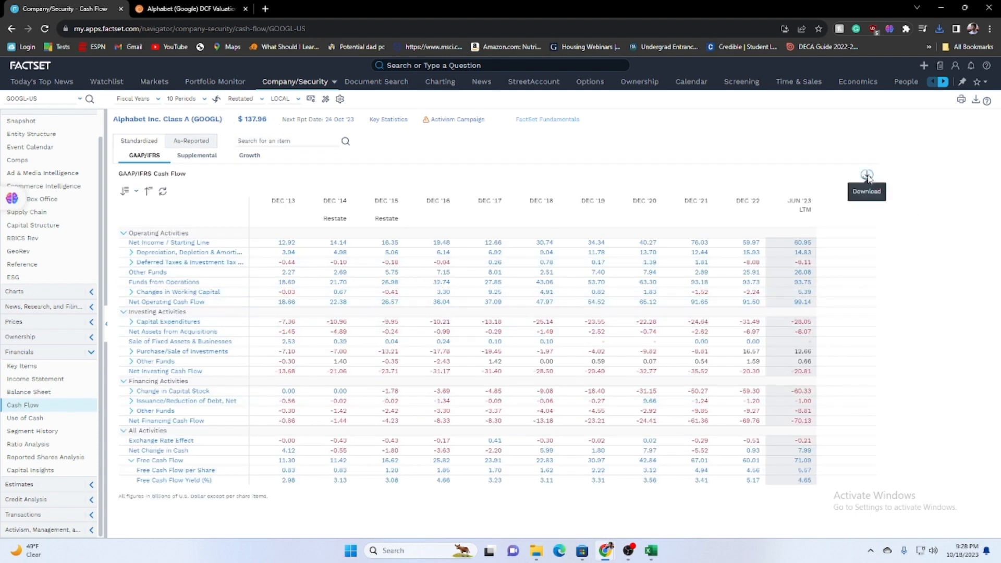
left_click(866, 176)
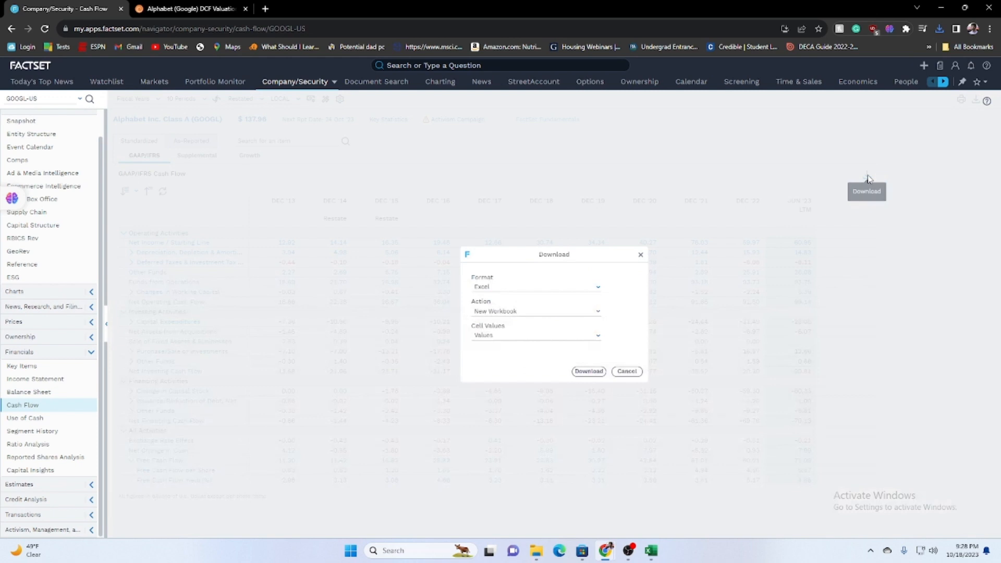
left_click(588, 370)
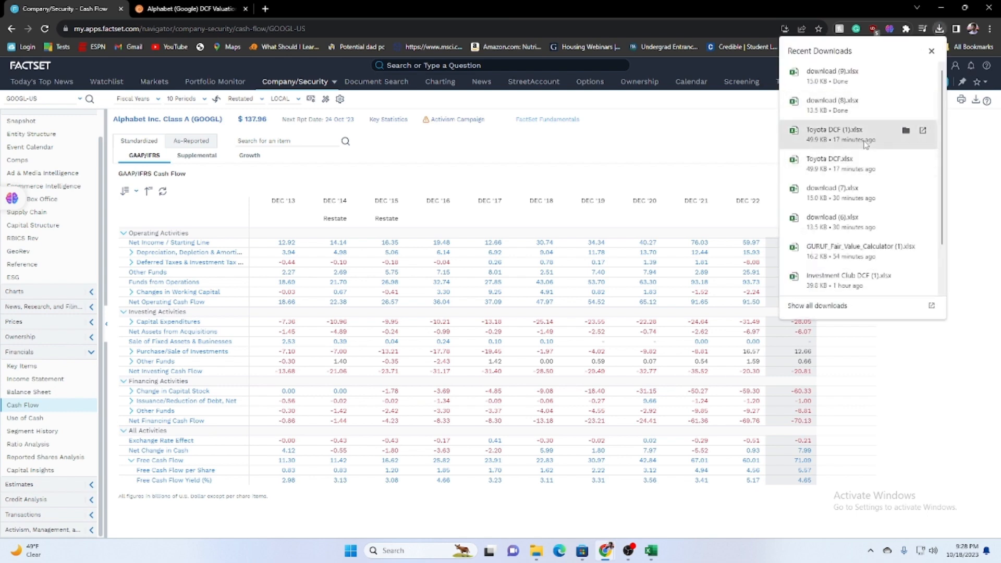
Open the downloaded income statement workbook download (8).xlsx, maximize it and the GUIBA Blank DCF Template, and enable editing in the download.
left_click(855, 107)
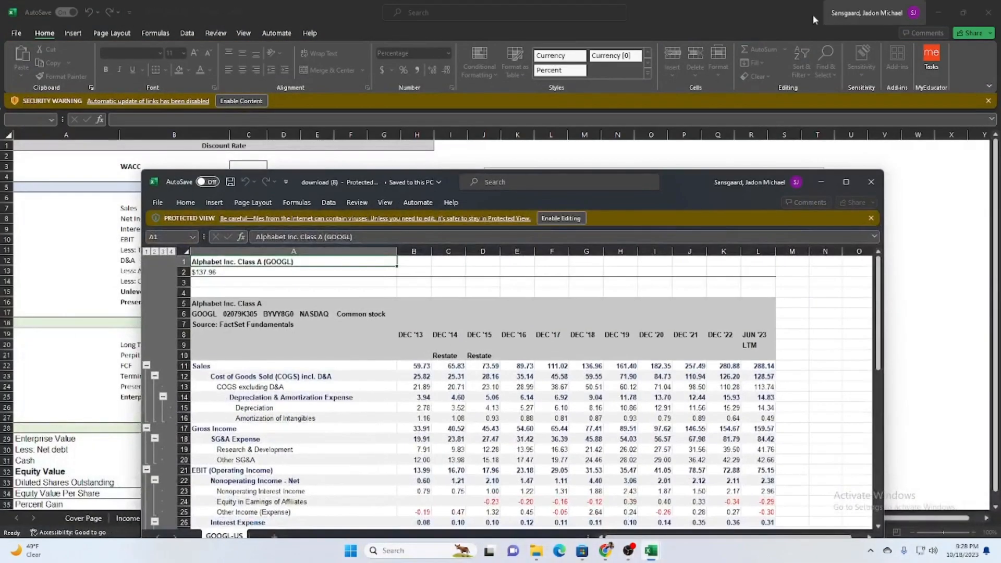
double_click(812, 15)
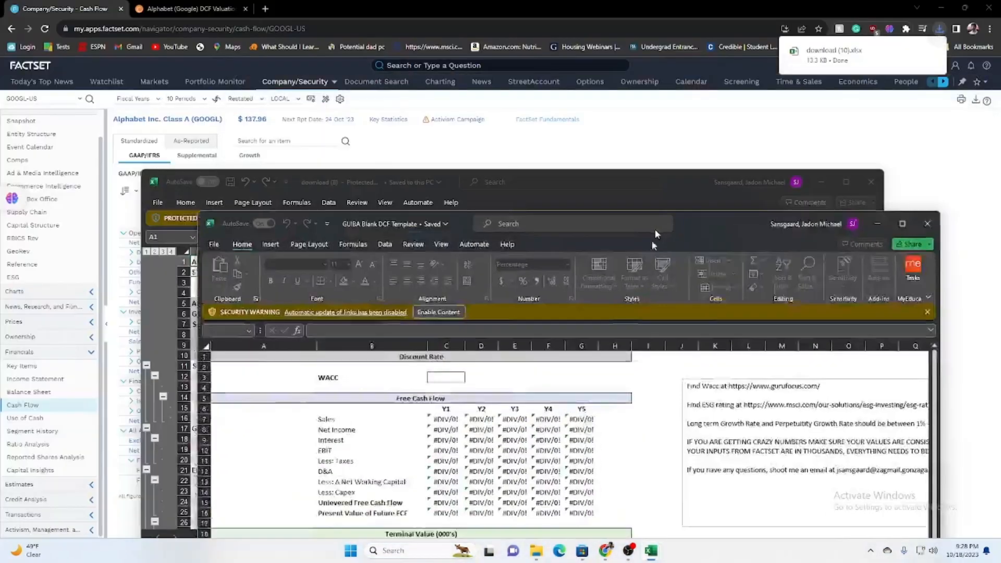
left_click_drag(542, 267, 631, 1)
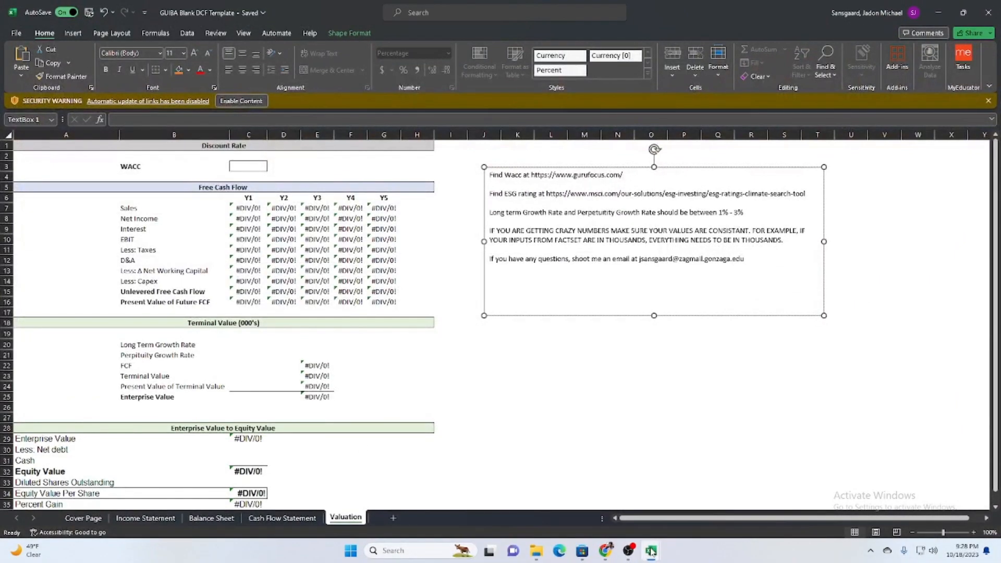
mouse_move(650, 550)
left_click(696, 501)
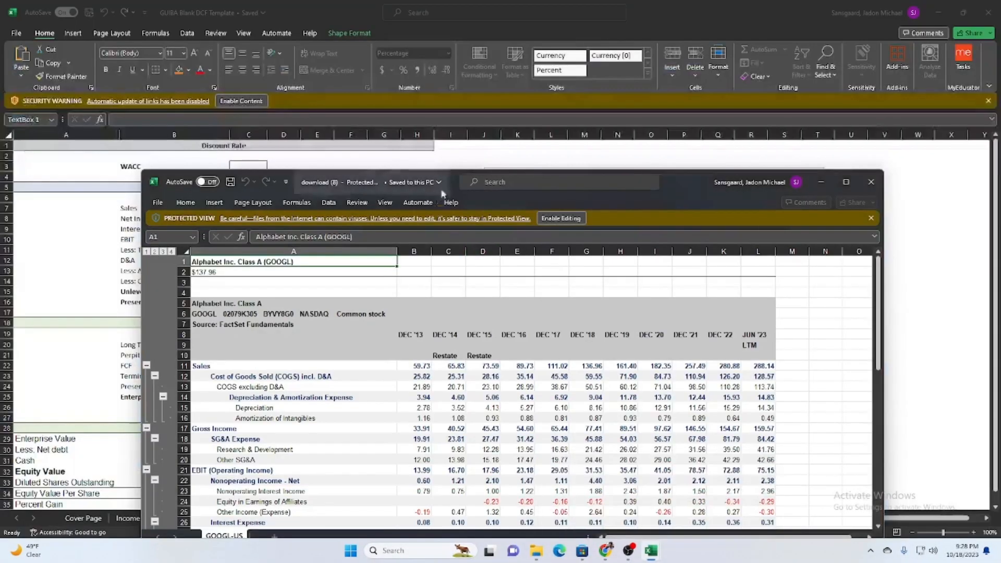
double_click(663, 175)
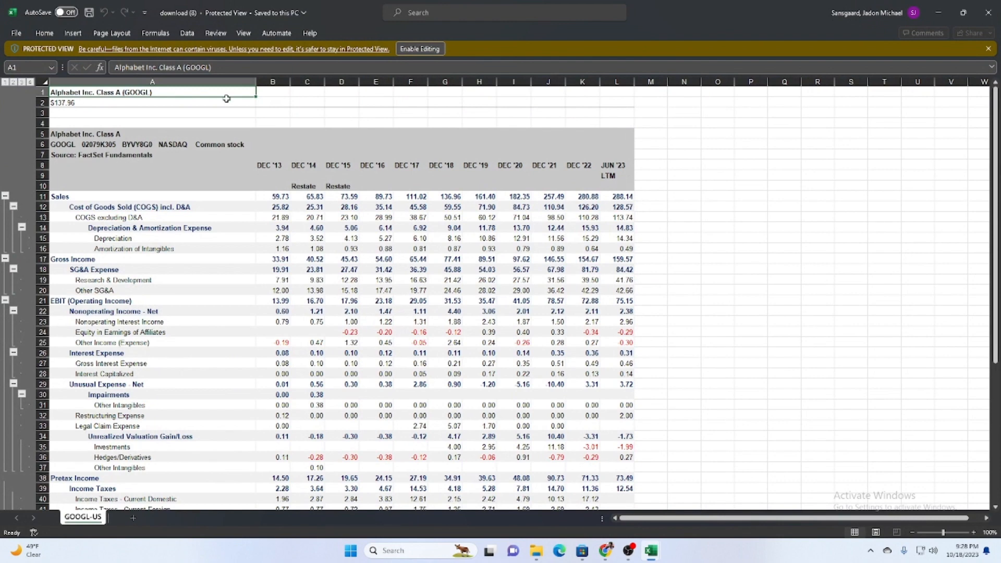
left_click(419, 48)
Collapse the detail rows under each income statement subtotal, from Cost of Goods Sold through Income Taxes, both EPS lines and EBITDA.
left_click(14, 243)
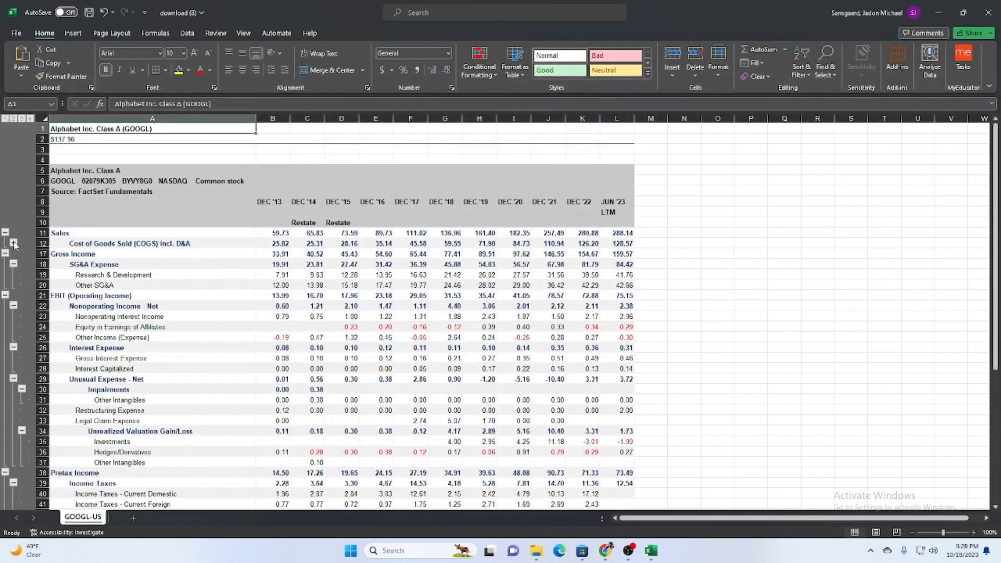
left_click(14, 264)
left_click(14, 284)
left_click(13, 295)
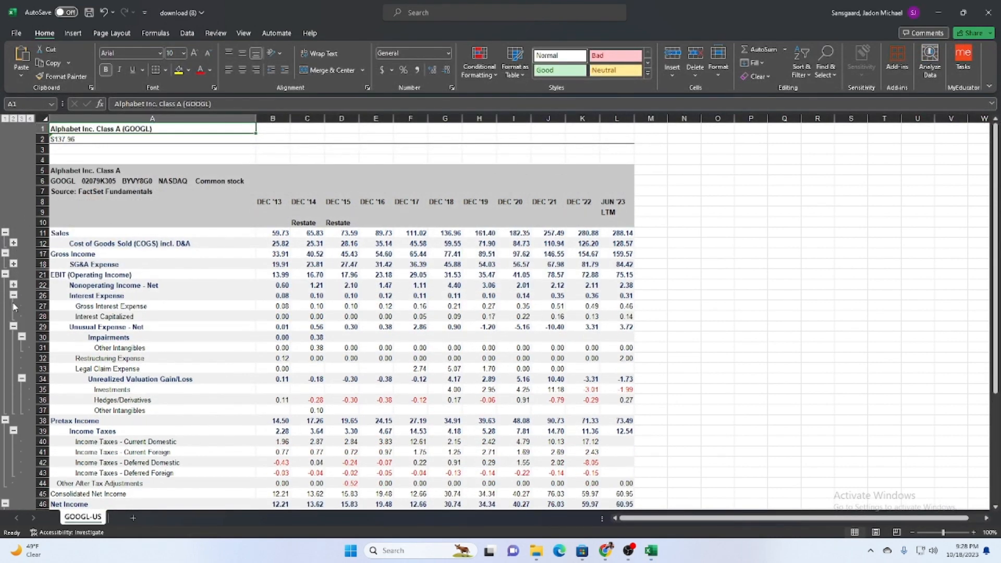
left_click(13, 305)
left_click(14, 329)
scroll(15, 336, "down", 2)
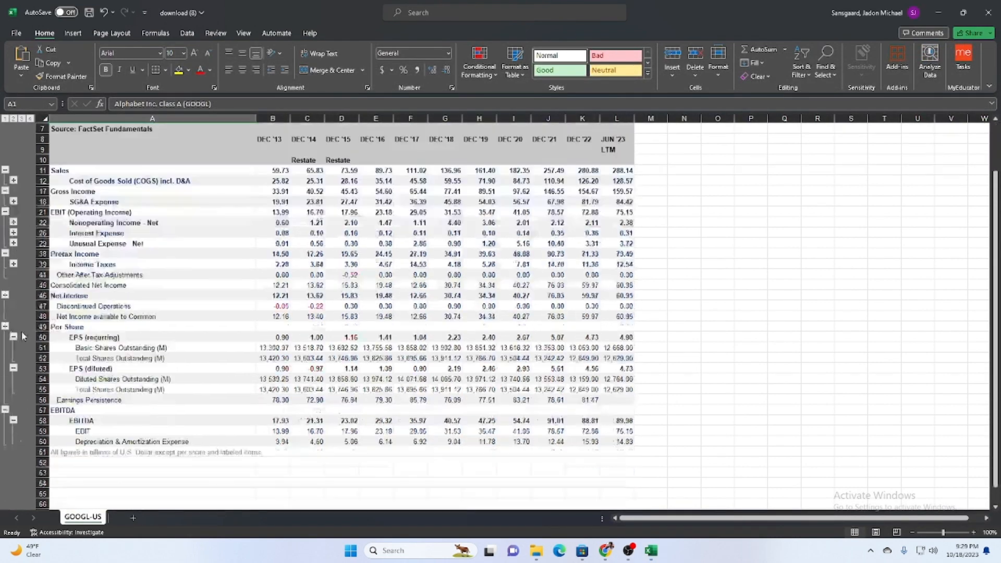
left_click(15, 338)
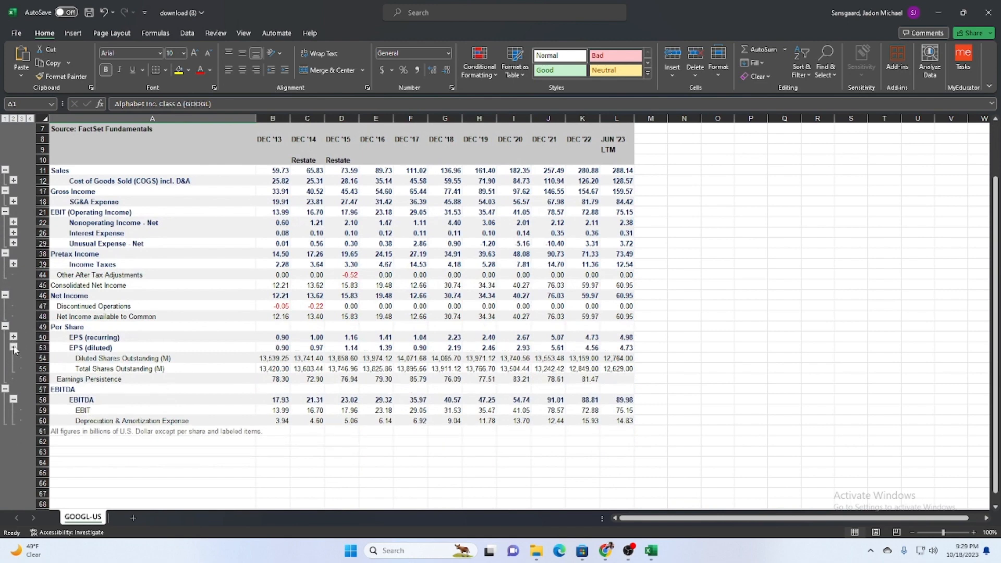
left_click(14, 348)
left_click(14, 379)
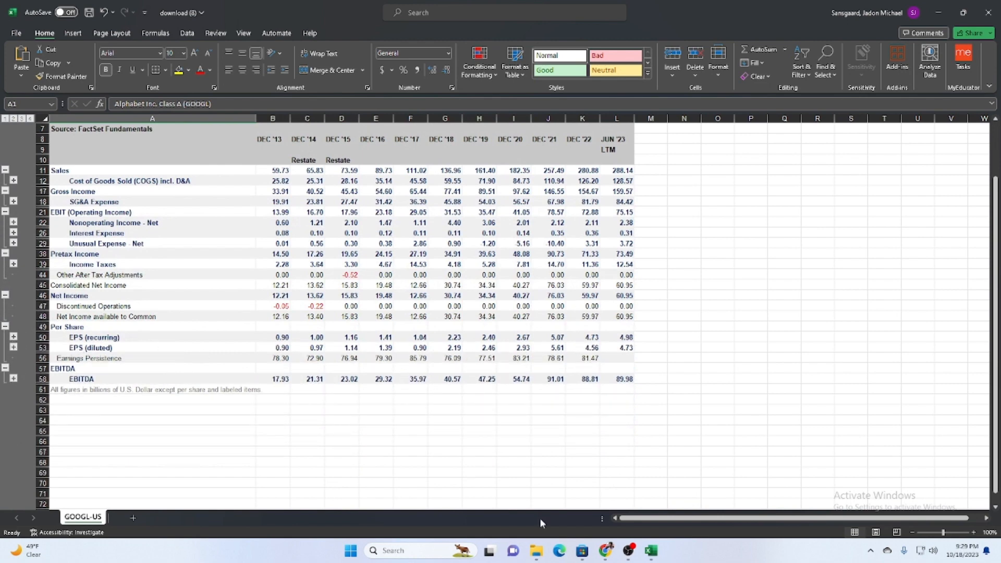
Copy the DEC '14 to JUN '23 Sales values into the DCF template's Income Statement sheet, starting at cell C4.
scroll(447, 389, "up", 2)
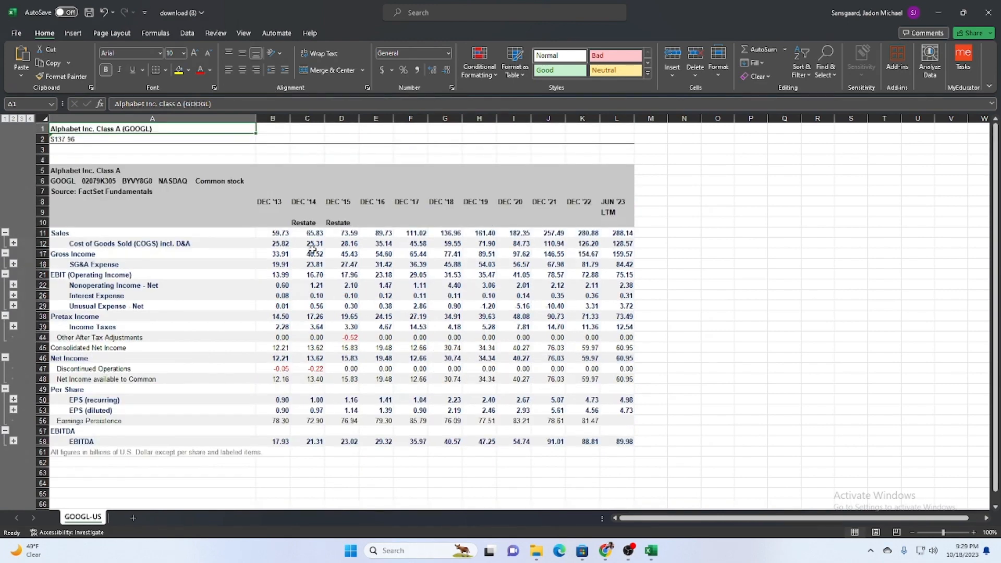
left_click_drag(311, 233, 617, 233)
key("ctrl+c")
left_click(939, 12)
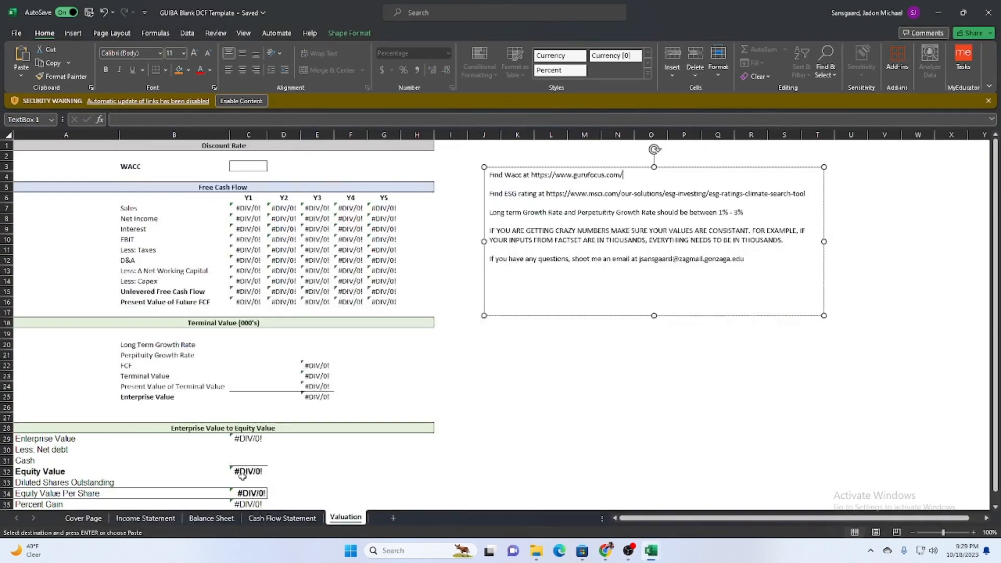
left_click(146, 517)
left_click(214, 179)
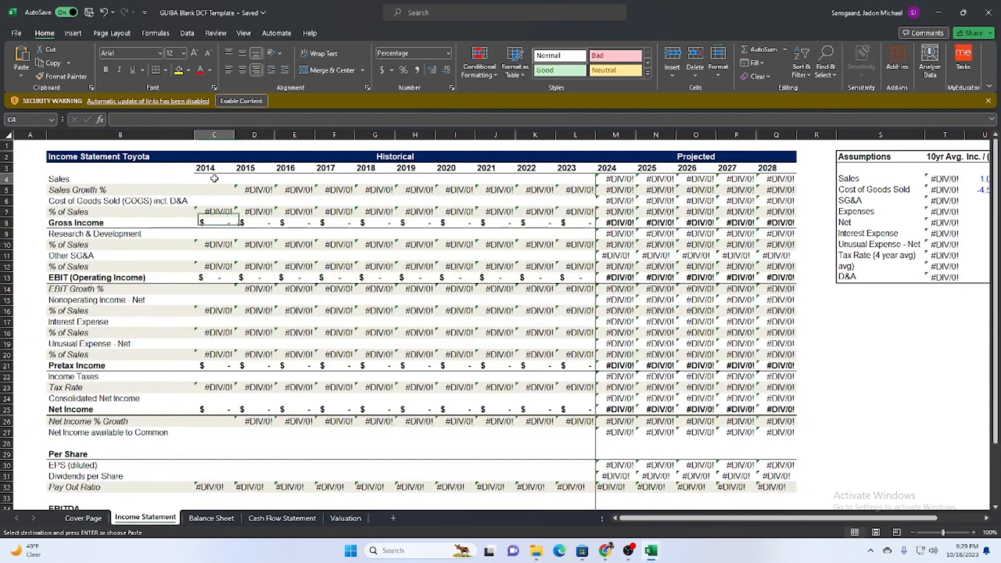
key("ctrl+v")
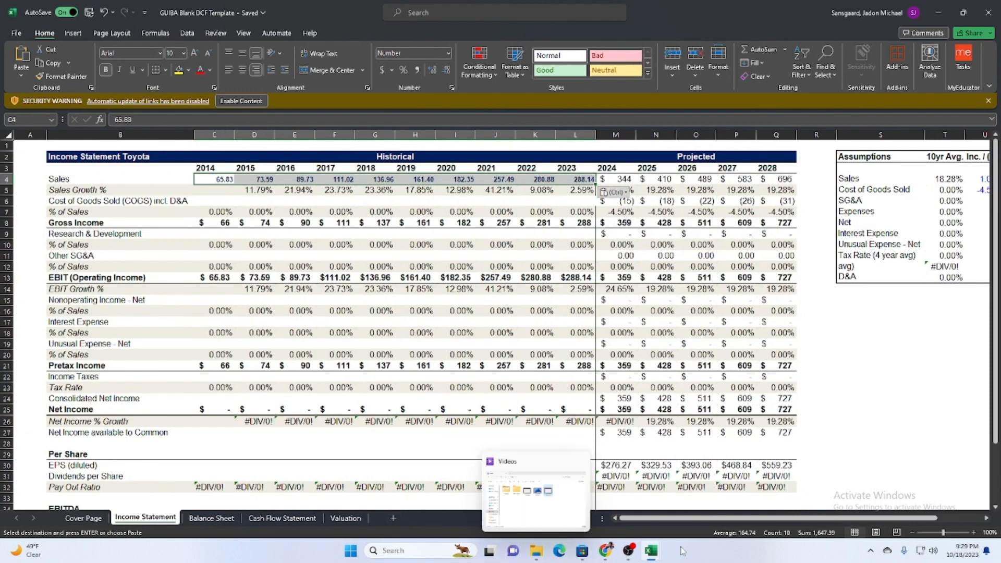
Copy the Cost of Goods Sold incl. D&A values from DEC '14 to JUN '23 into the template's matching row, starting at C6.
mouse_move(649, 557)
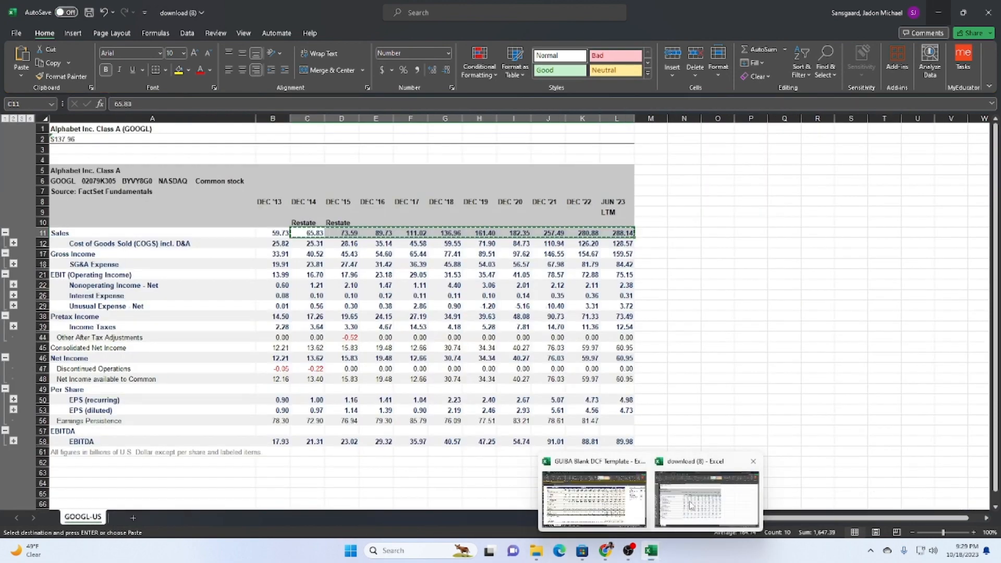
left_click(690, 506)
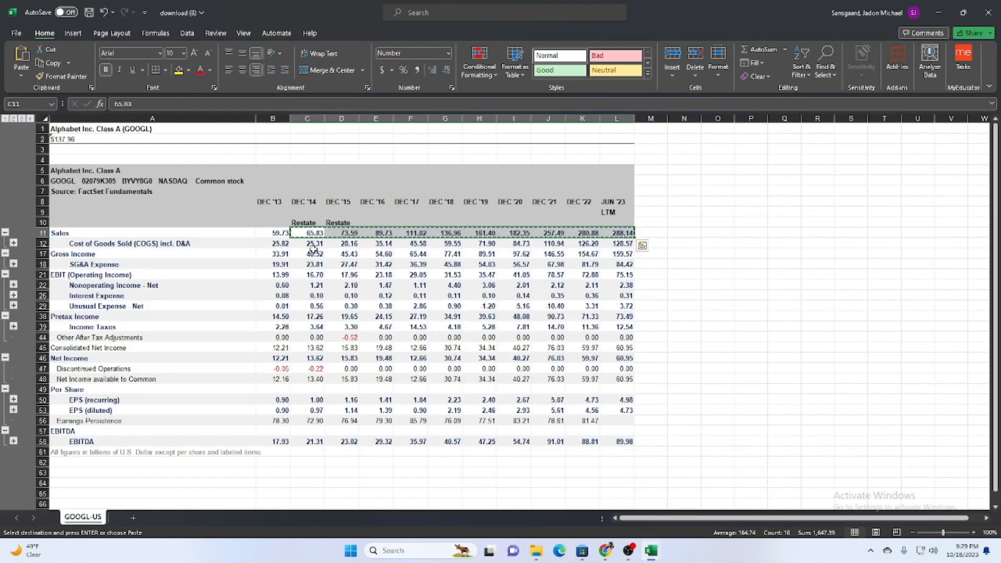
left_click_drag(315, 245, 612, 239)
key("ctrl+c")
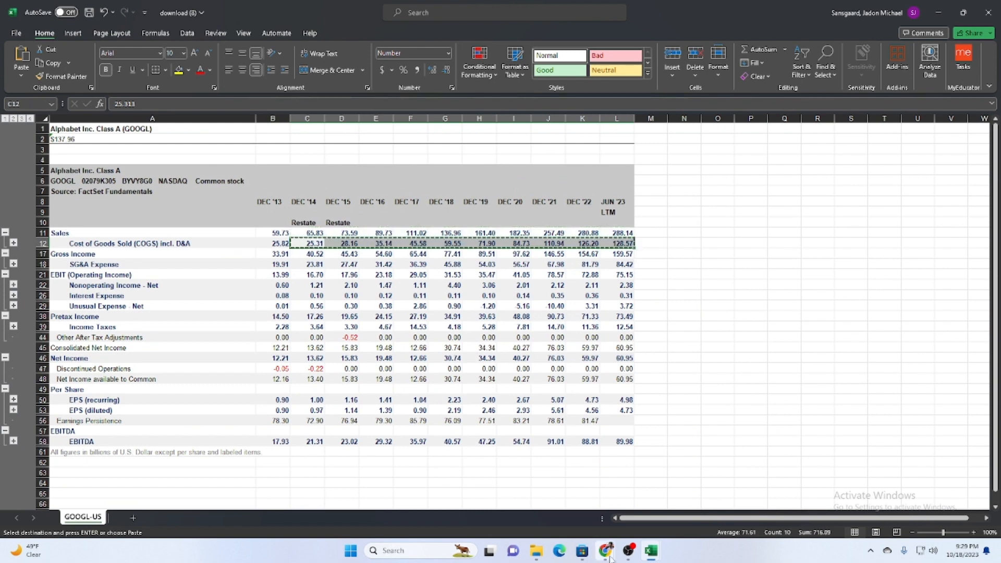
left_click(588, 496)
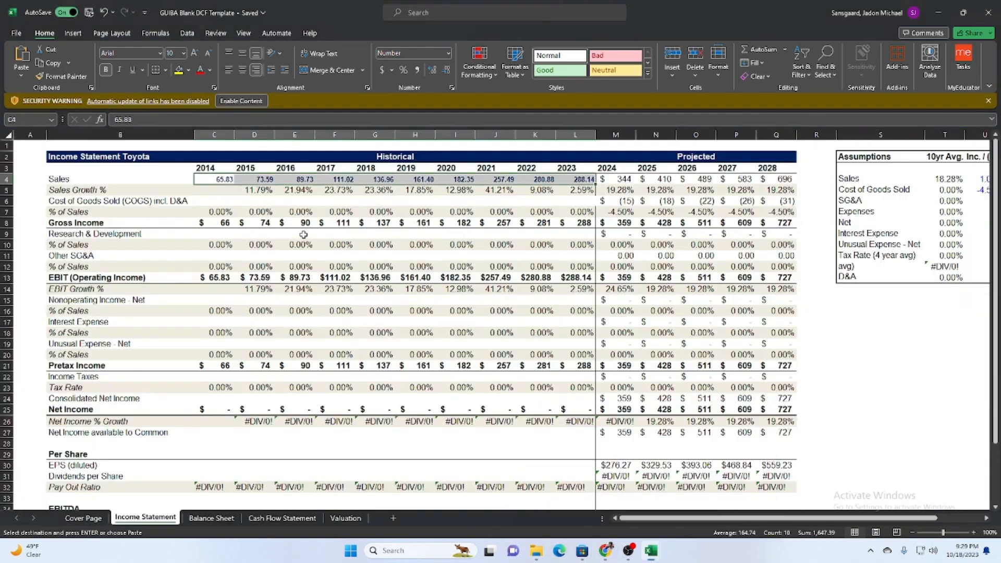
left_click(229, 202)
key("ctrl+v")
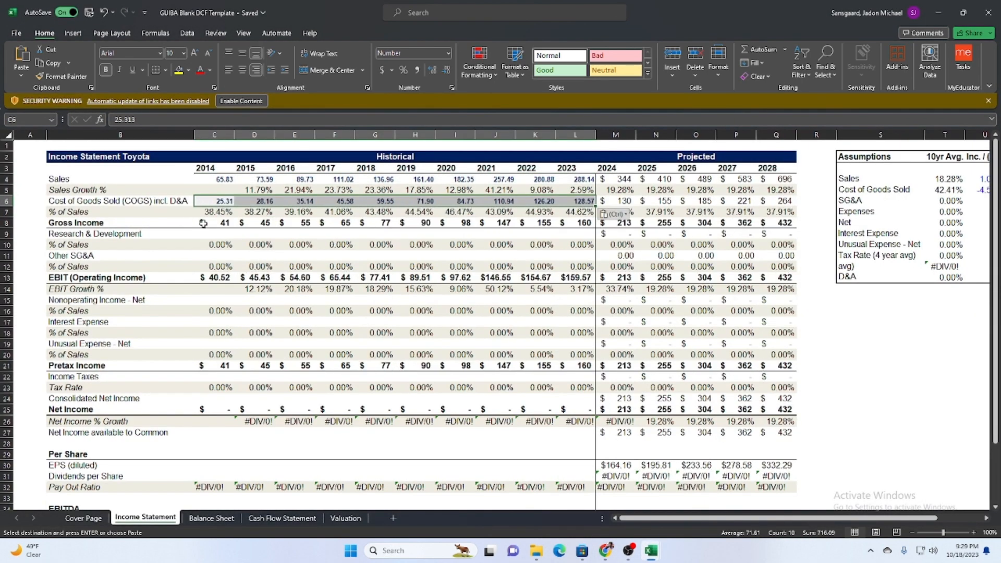
Copy the Gross Income values from DEC '14 to JUN '23 into the template's Gross Income row, starting at C8.
left_click(230, 223)
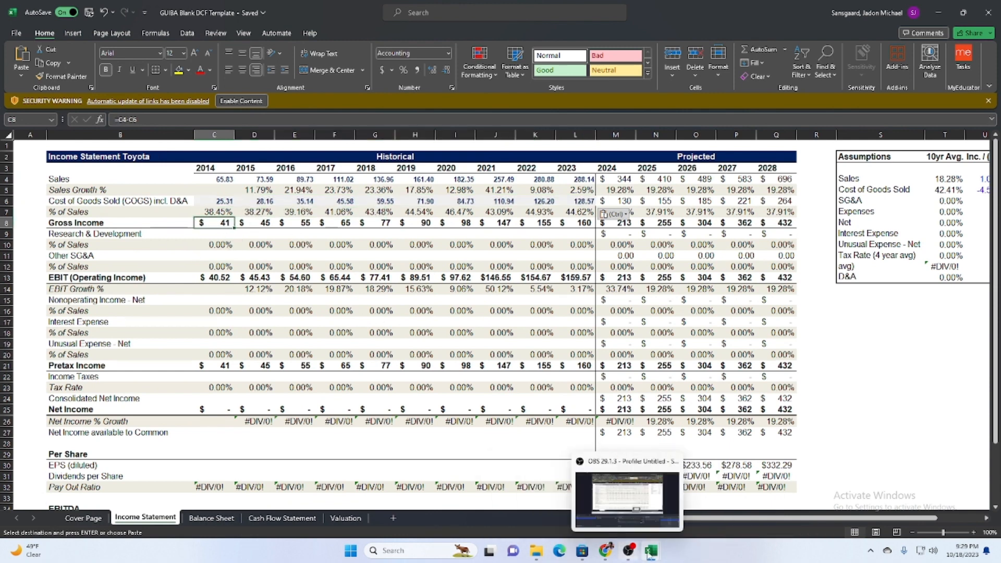
mouse_move(646, 554)
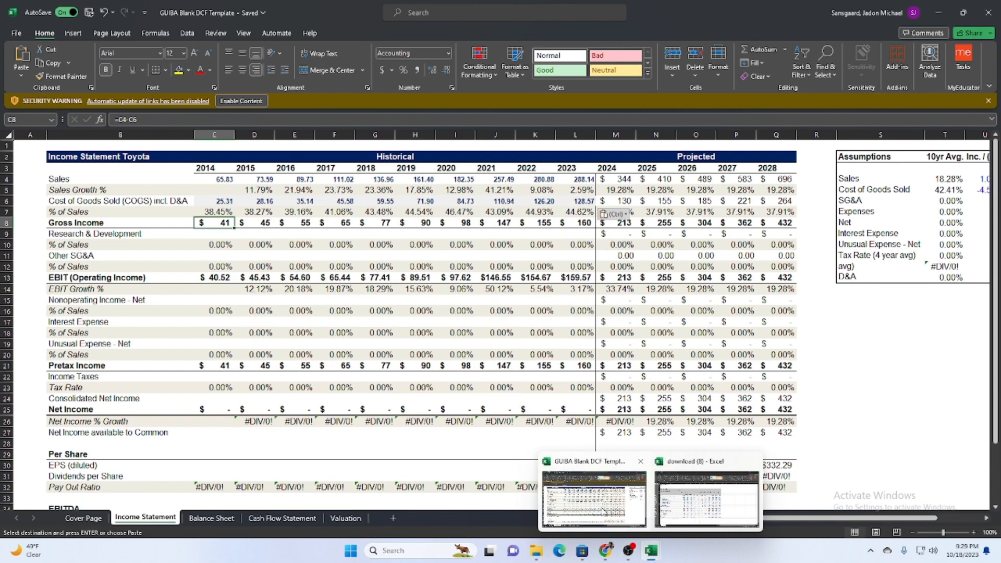
left_click(706, 498)
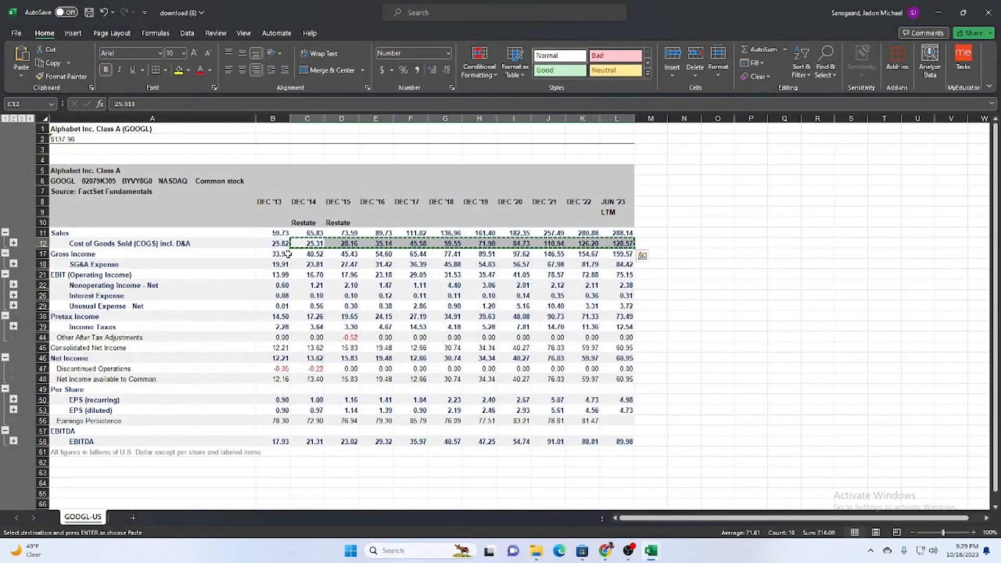
left_click_drag(287, 253, 385, 253)
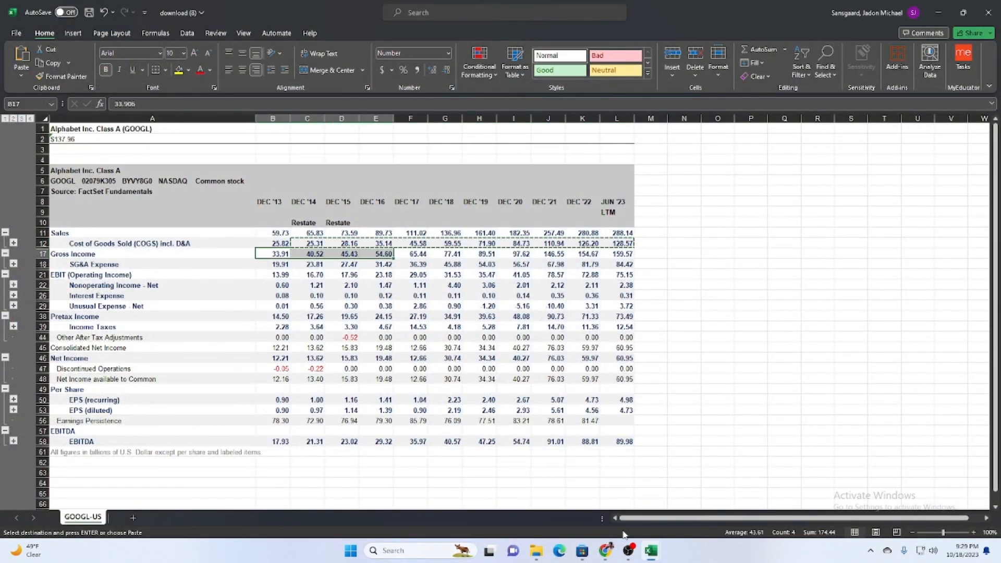
mouse_move(635, 559)
left_click(616, 513)
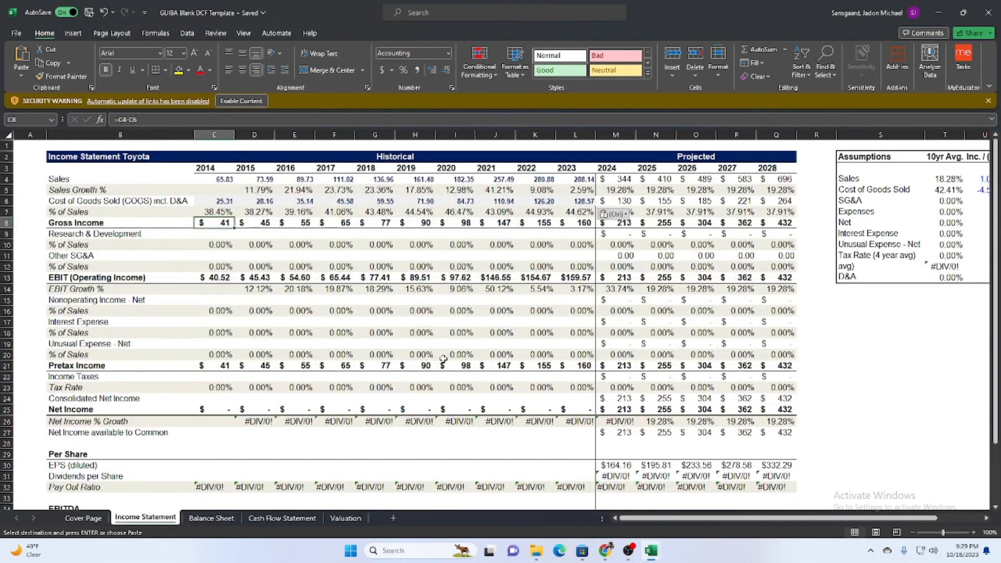
left_click(661, 490)
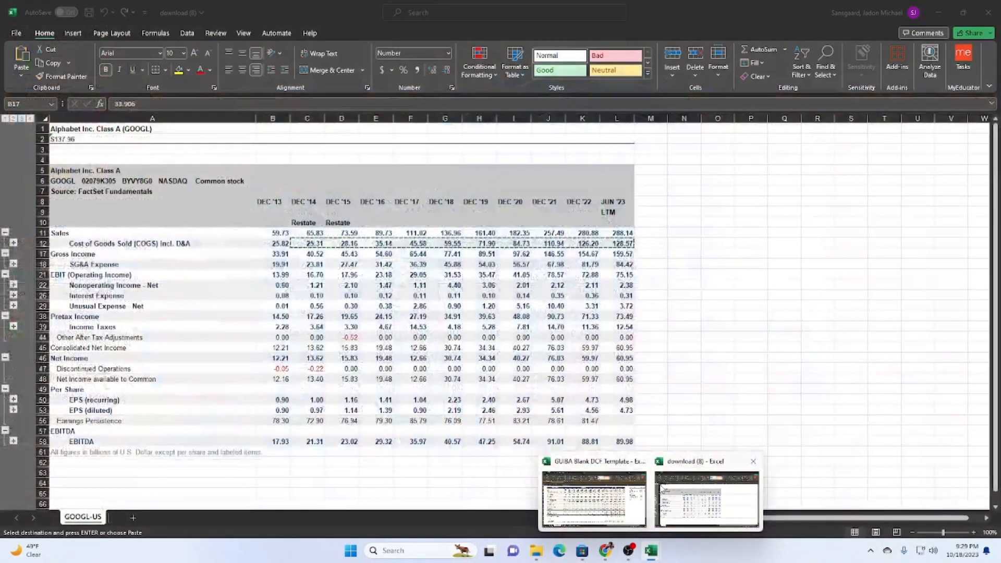
left_click(307, 253)
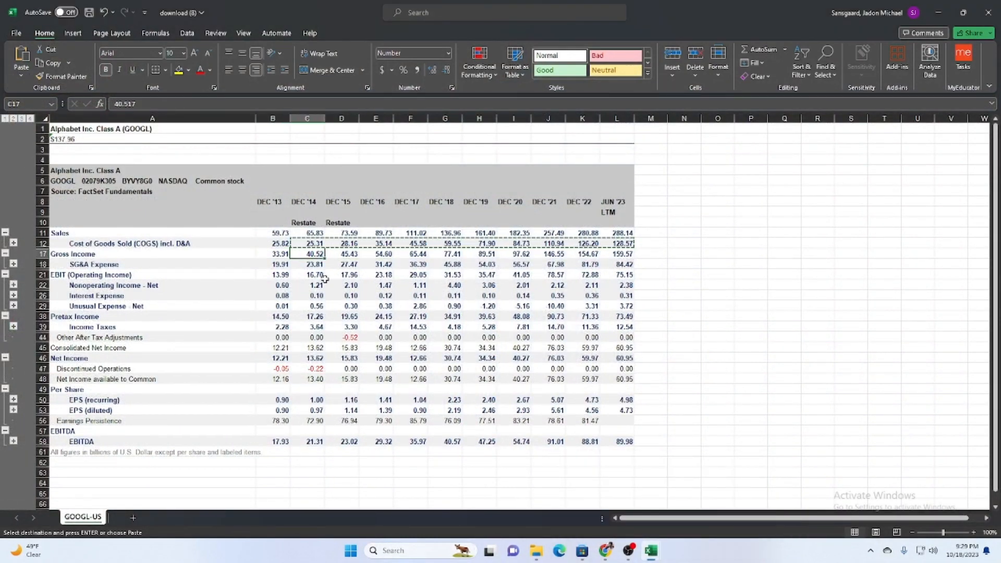
left_click_drag(325, 258, 561, 256)
left_click_drag(305, 261, 621, 254)
key("ctrl+c")
mouse_move(650, 553)
left_click(600, 498)
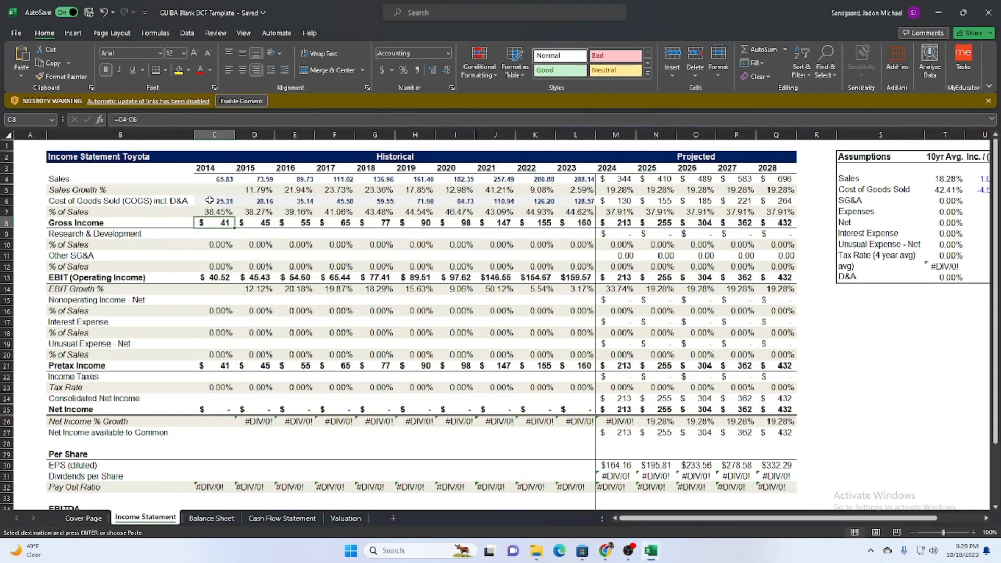
key("ctrl+v")
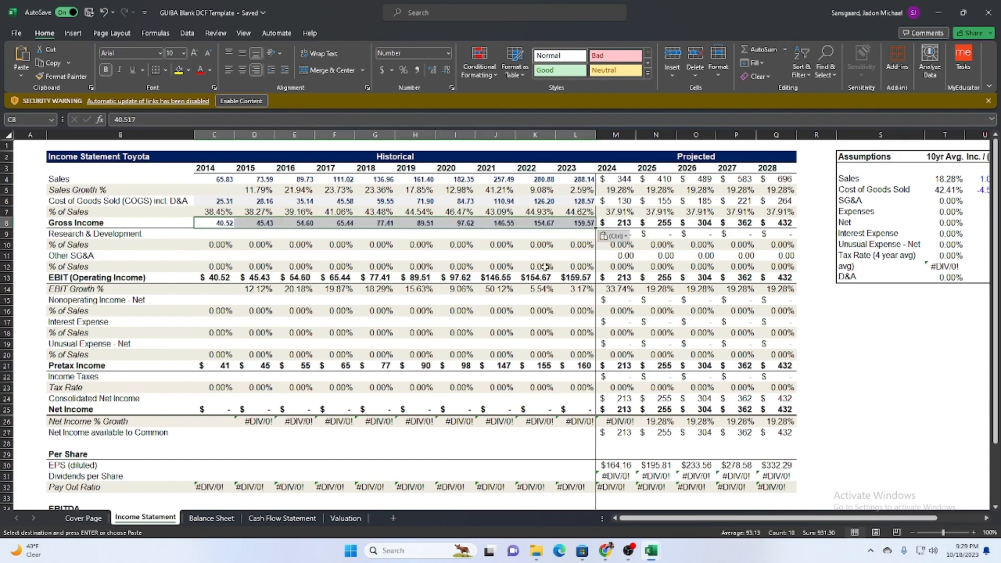
Return to the download (8) workbook, examine the breakdown rows under Cost of Goods Sold, and collapse them again.
mouse_move(651, 552)
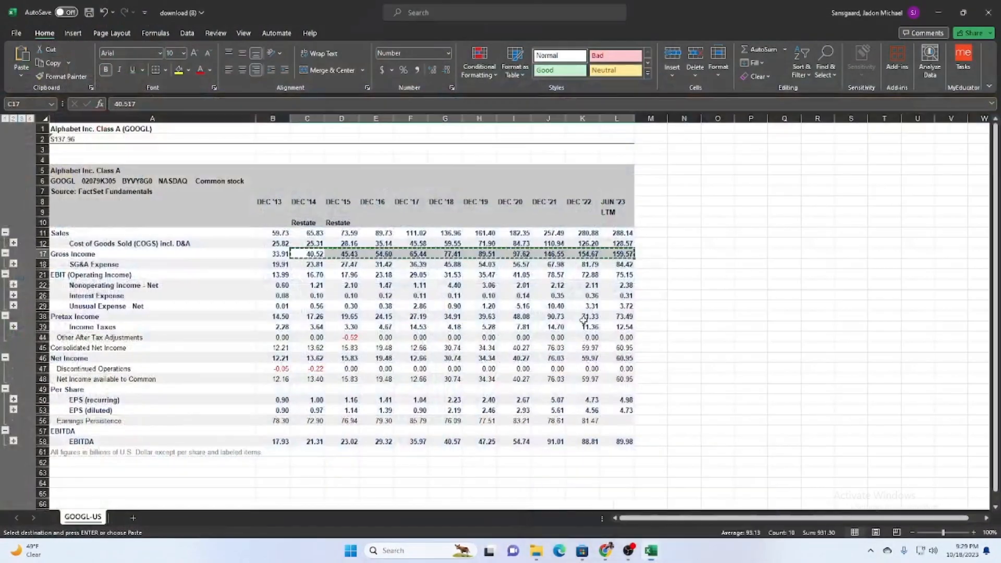
left_click(683, 482)
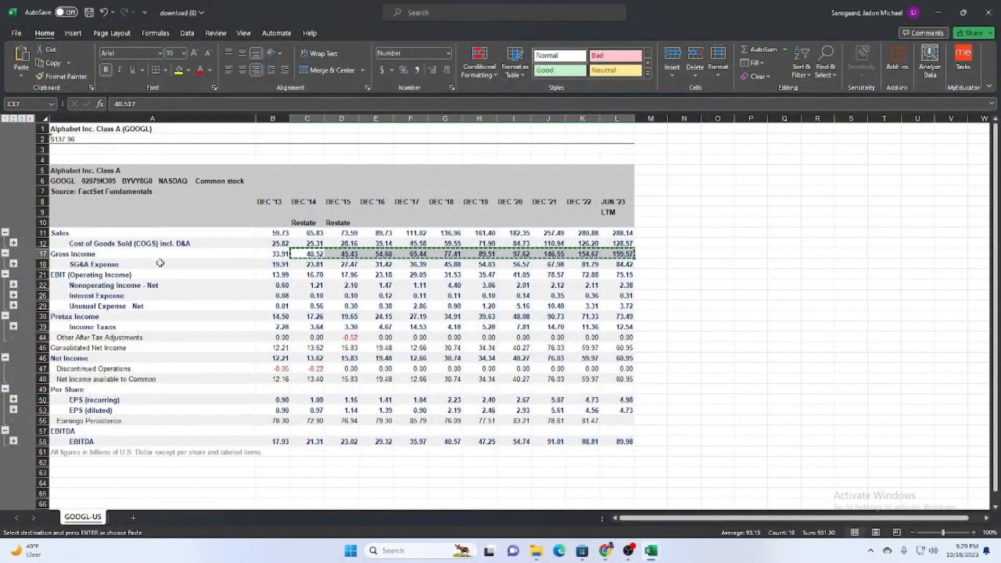
left_click(14, 243)
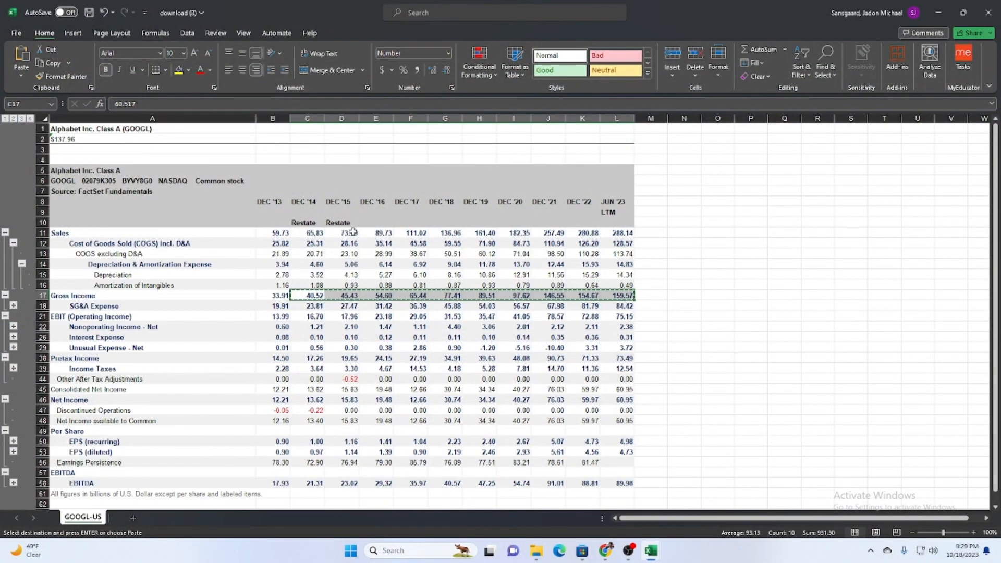
left_click(22, 264)
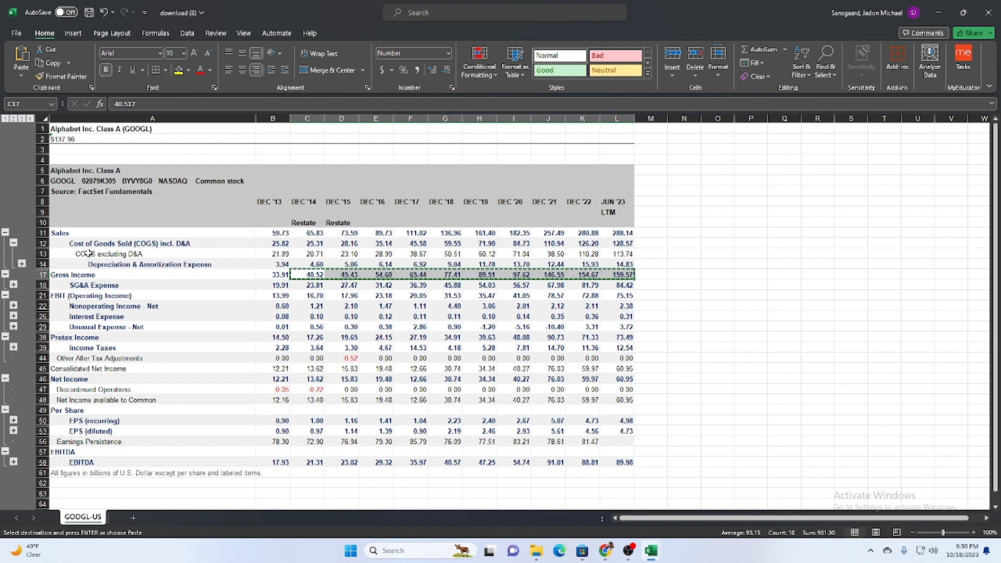
left_click(13, 243)
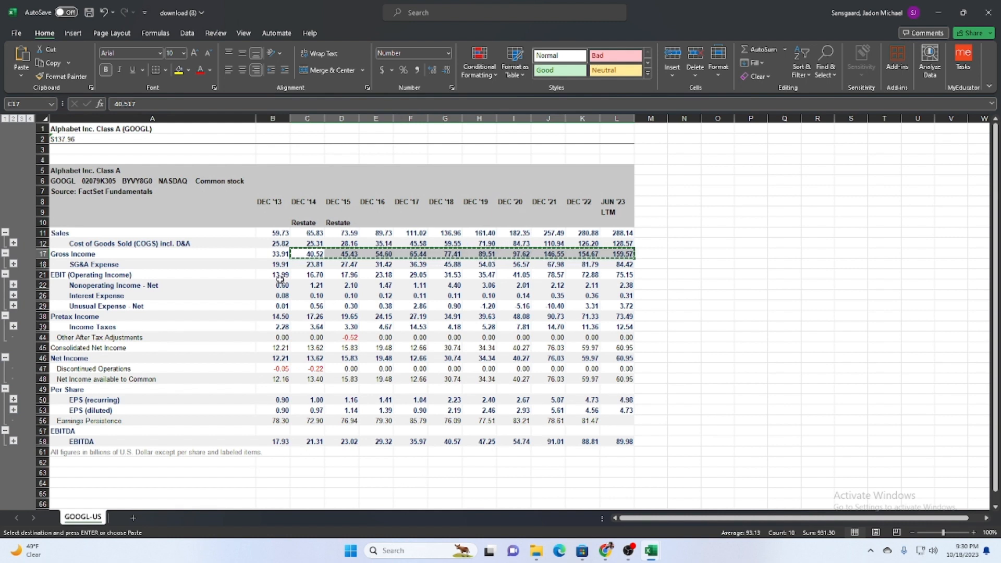
Expand the breakdown rows under SG&A Expense in the download (8) workbook.
left_click_drag(308, 267, 448, 265)
left_click(14, 264)
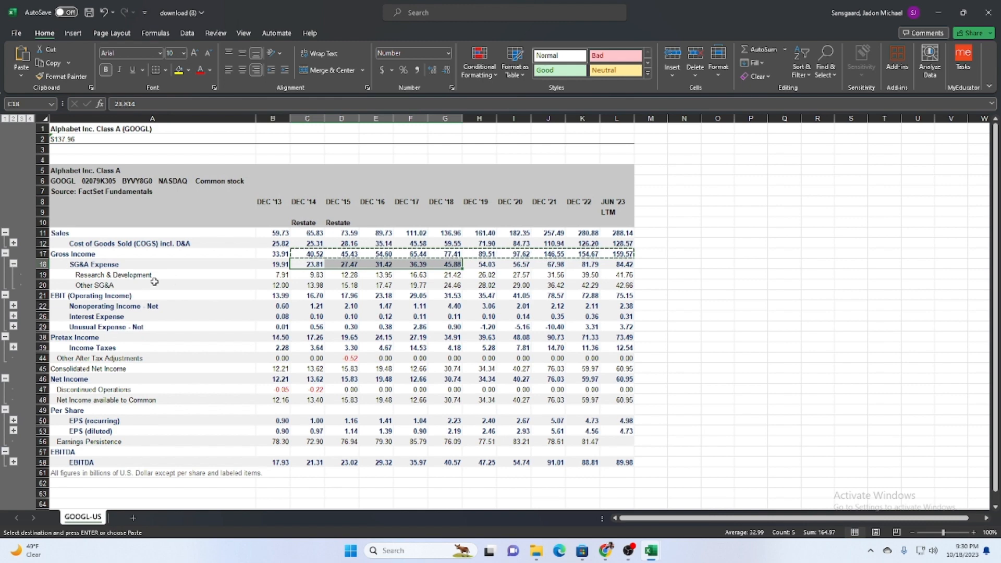
left_click_drag(273, 274, 624, 275)
key("ctrl+c")
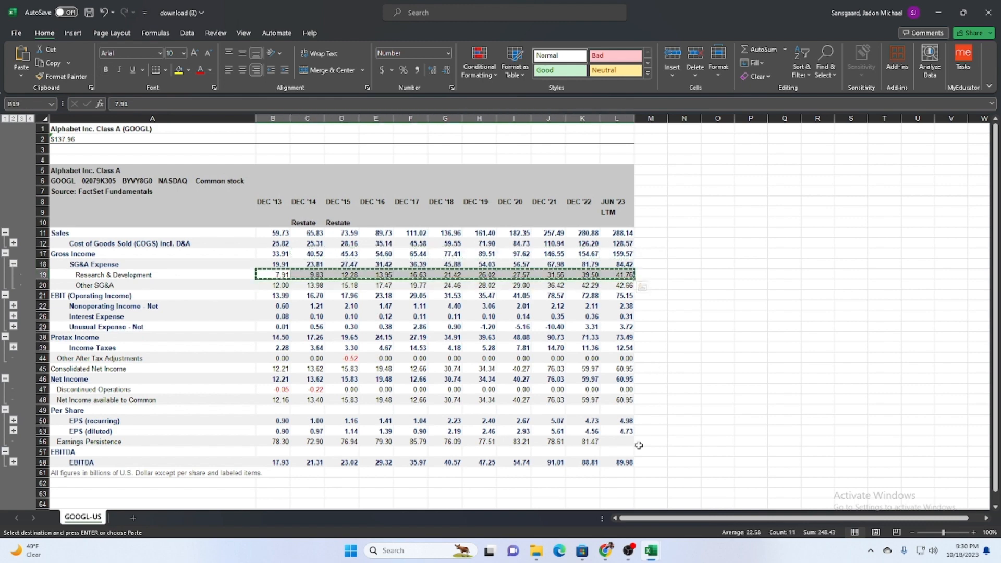
mouse_move(653, 552)
left_click(597, 497)
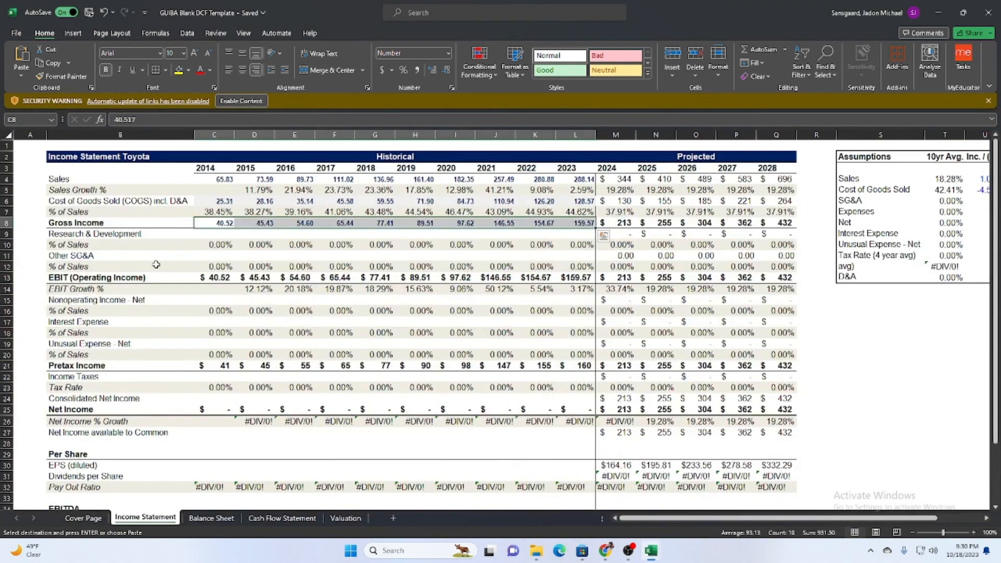
left_click(212, 234)
key("ctrl+v")
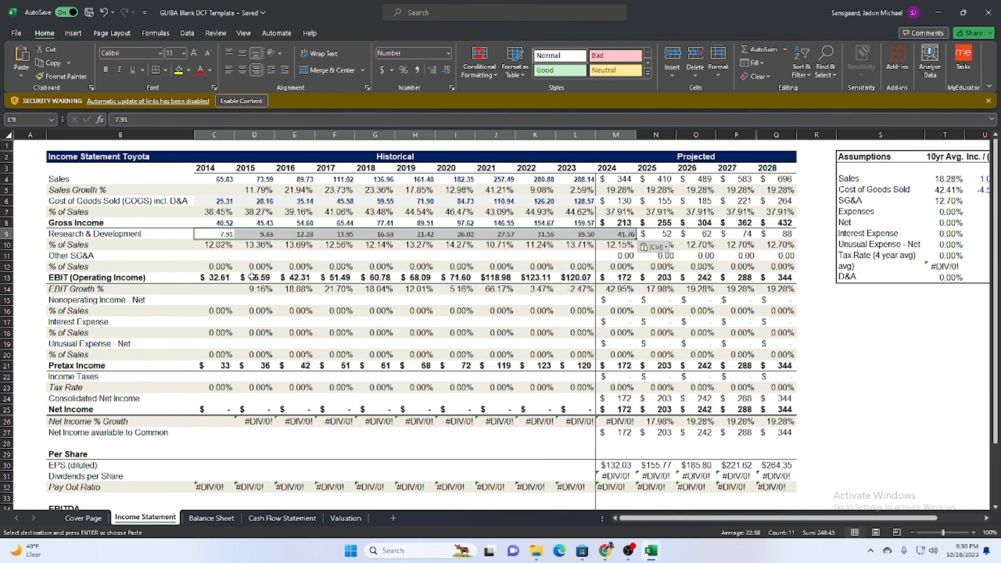
key("ctrl+z")
Copy the Research & Development values from DEC '14 to JUN '23 in download (8) into the DCF template's matching row, starting at C9.
mouse_move(653, 553)
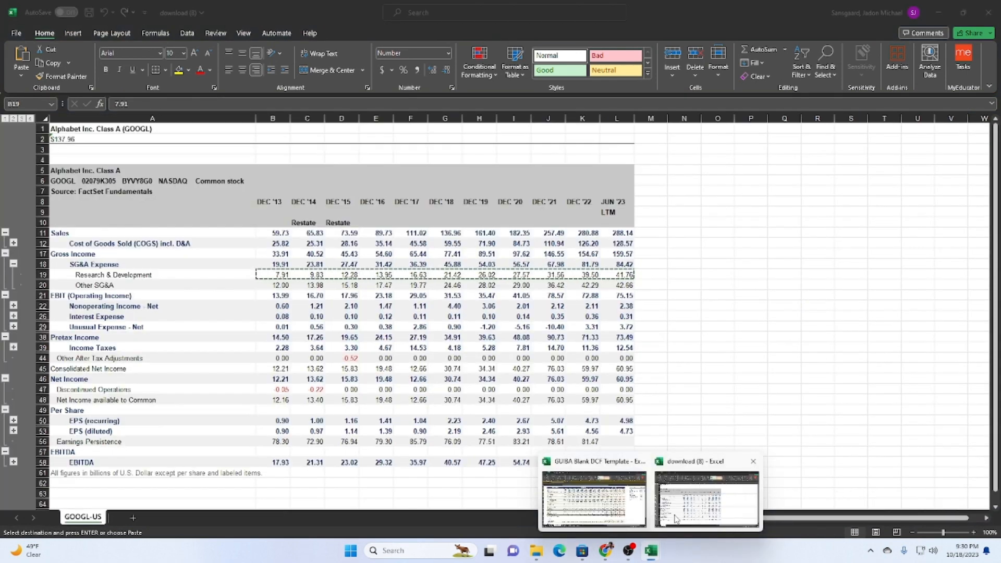
left_click(687, 498)
left_click(311, 347)
left_click_drag(309, 274, 624, 274)
key("ctrl+c")
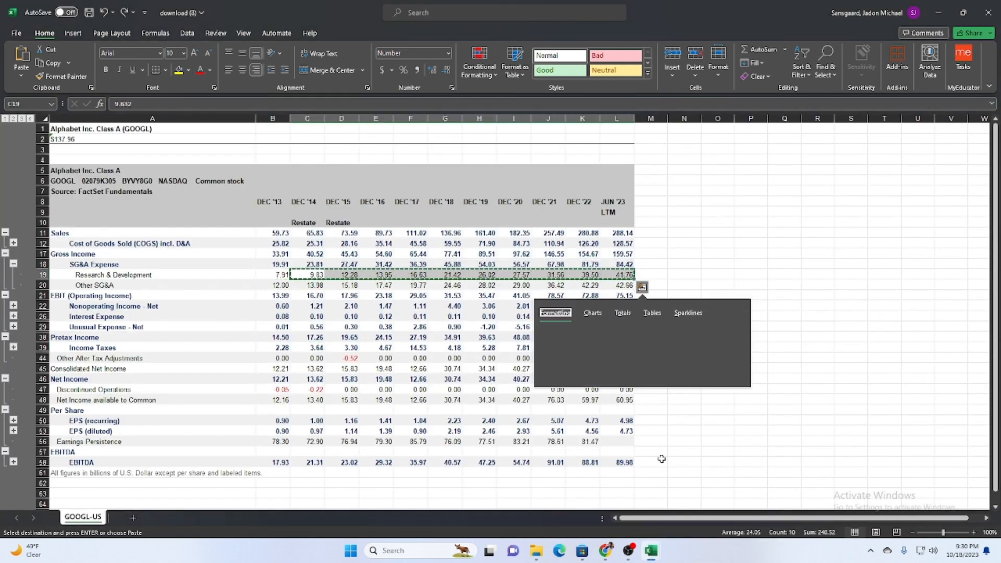
left_click(817, 358)
left_click_drag(310, 274, 624, 275)
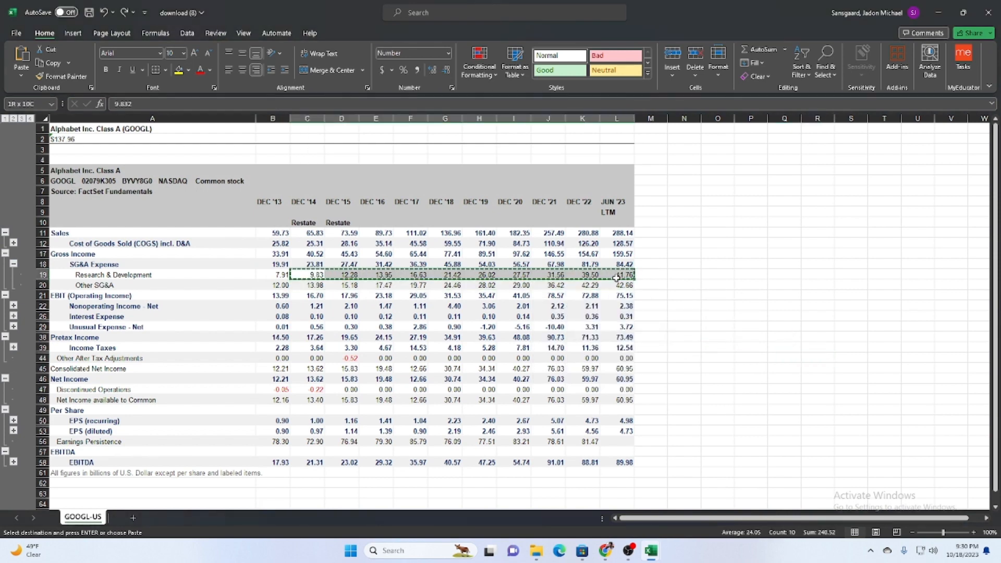
mouse_move(655, 551)
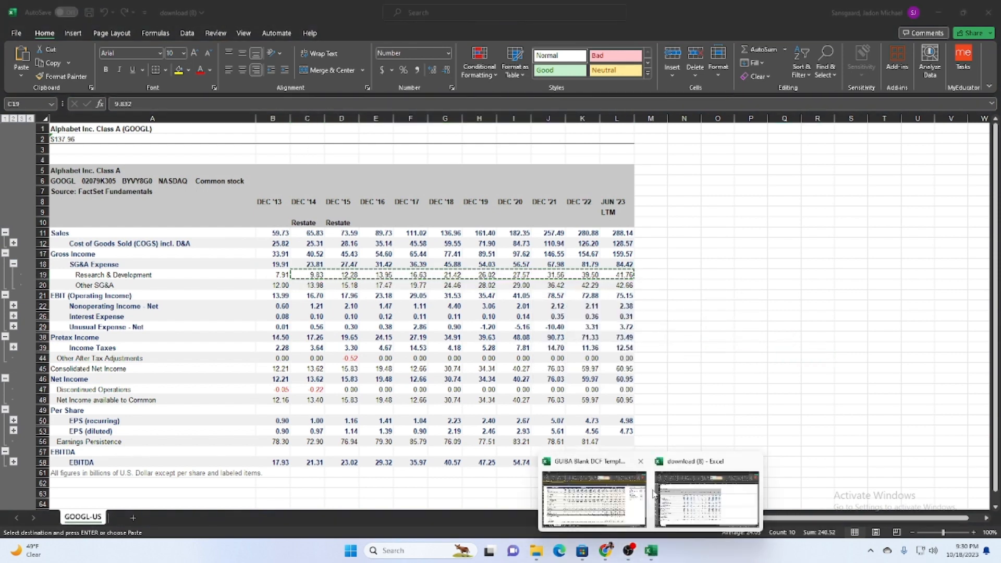
left_click(610, 489)
left_click(213, 233)
key("ctrl+v")
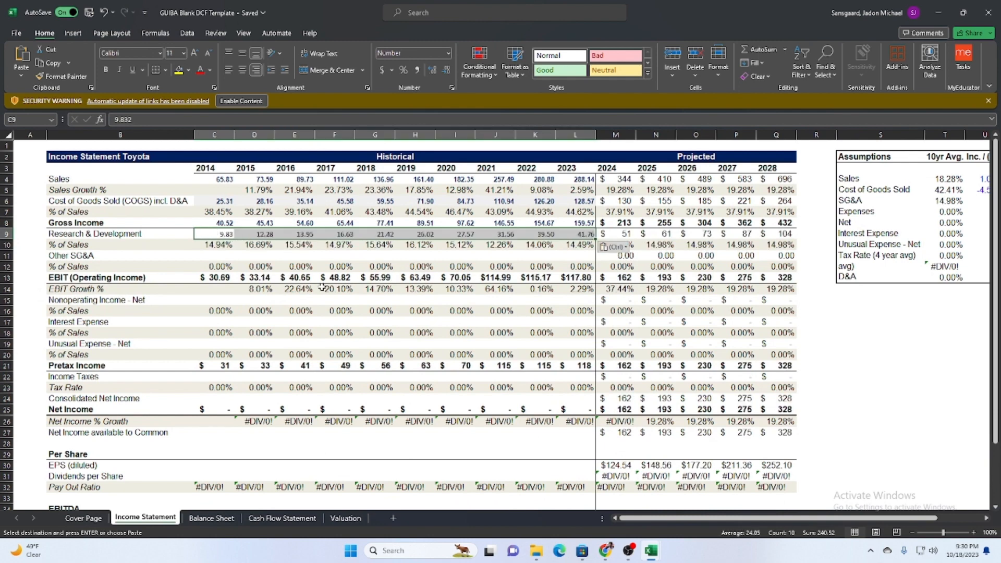
Copy the Other SG&A values from DEC '14 to JUN '23 into the template's Other SG&A row, starting at C11.
mouse_move(645, 555)
left_click(680, 513)
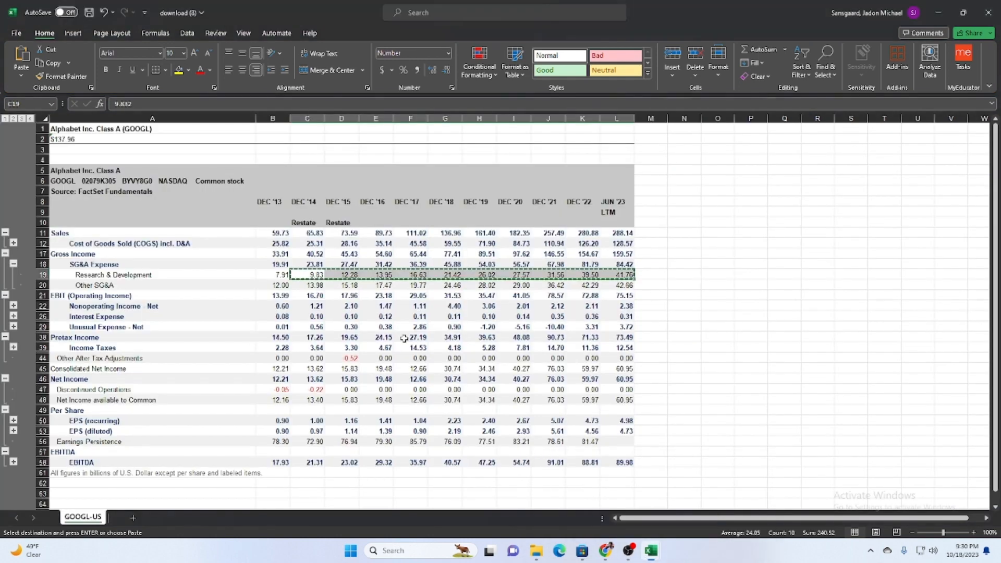
left_click_drag(307, 285, 617, 285)
key("ctrl+c")
mouse_move(650, 551)
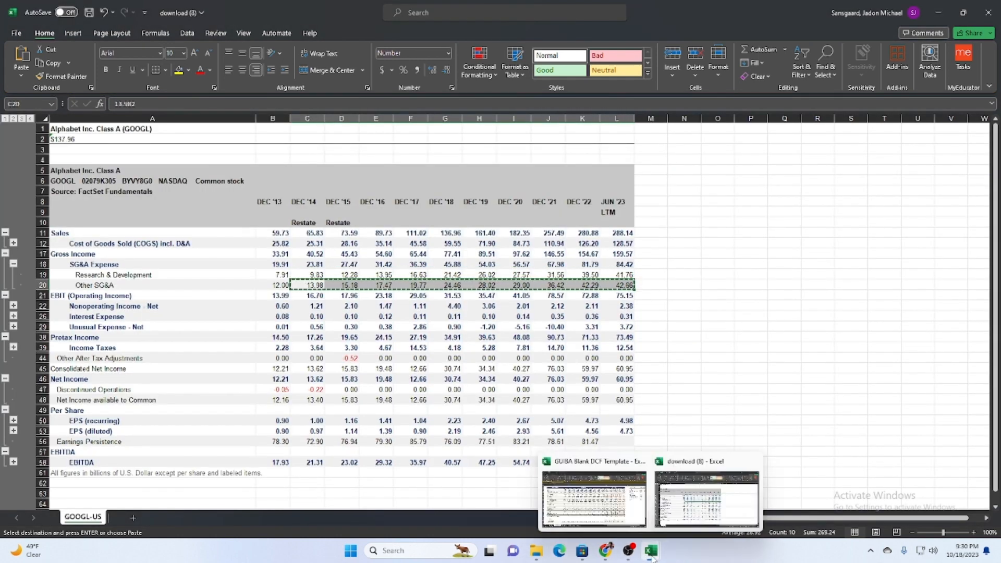
left_click(610, 488)
left_click(225, 256)
key("ctrl+v")
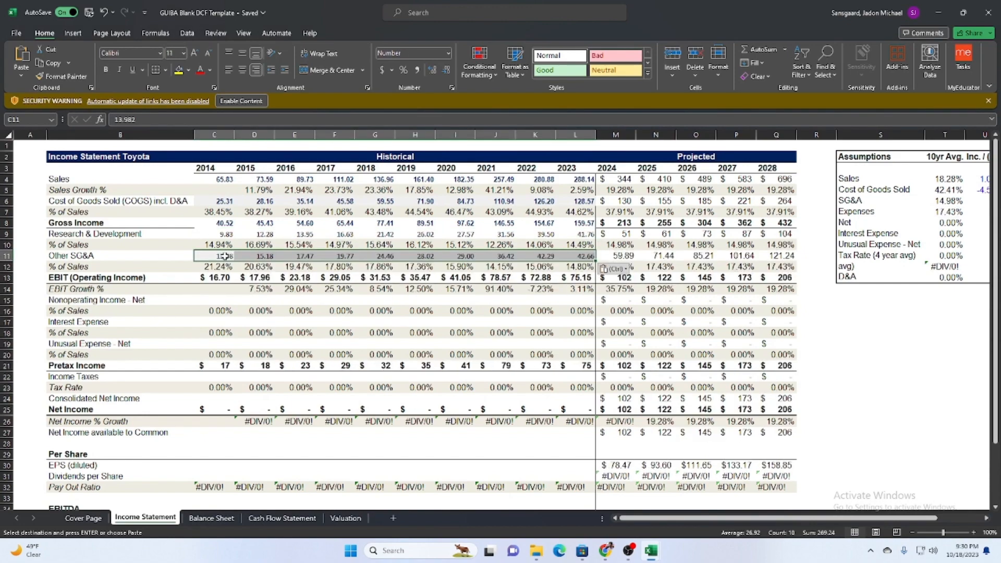
Overwrite the template's EBIT (Operating Income) formulas from C13 with the DEC '14 to JUN '23 EBIT values from download (8).
left_click(217, 277)
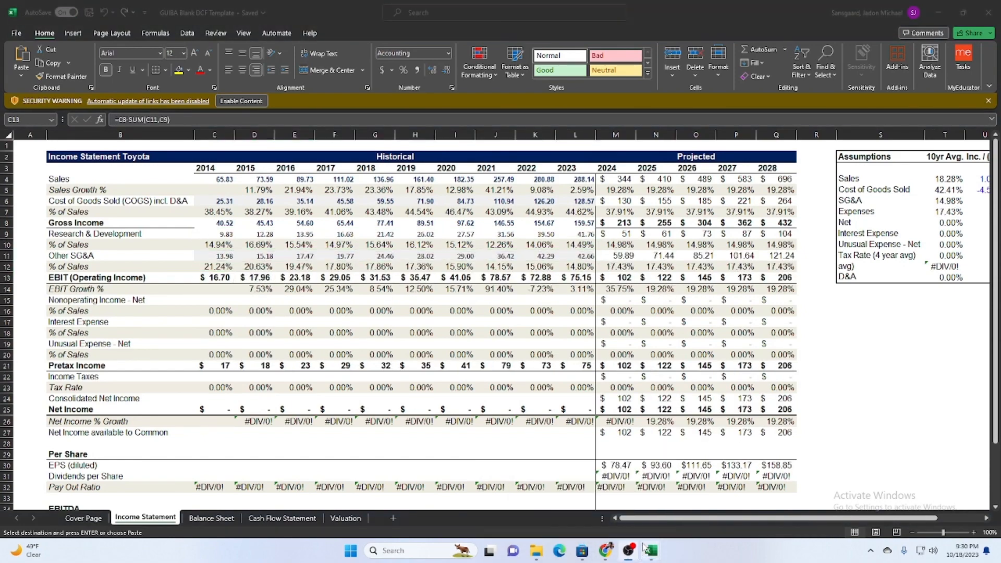
mouse_move(650, 552)
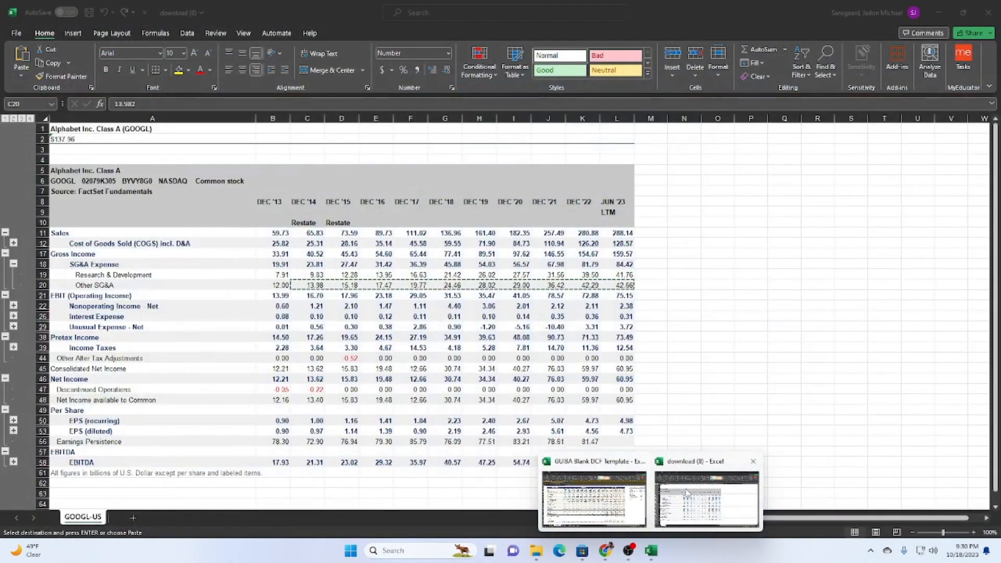
left_click(686, 492)
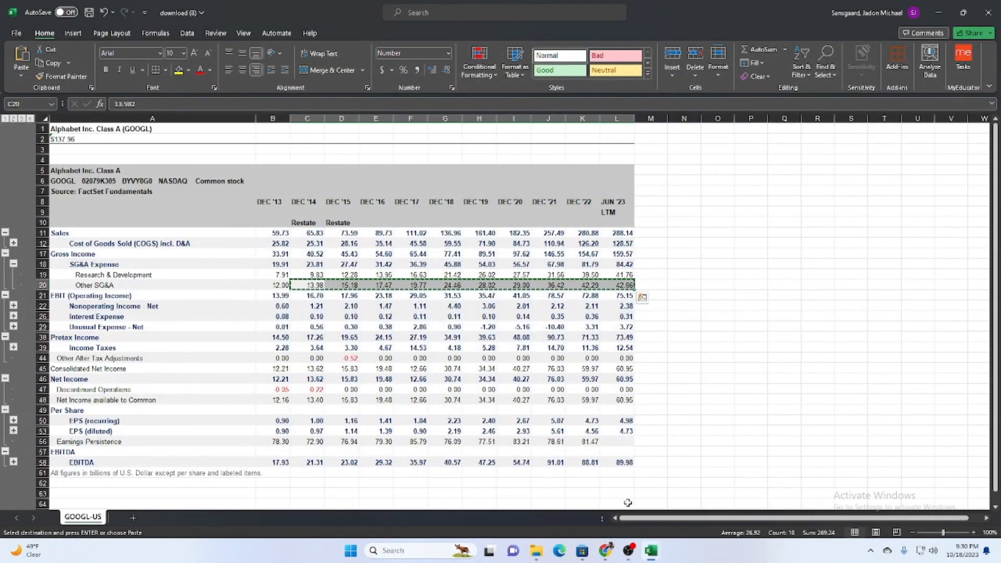
mouse_move(651, 550)
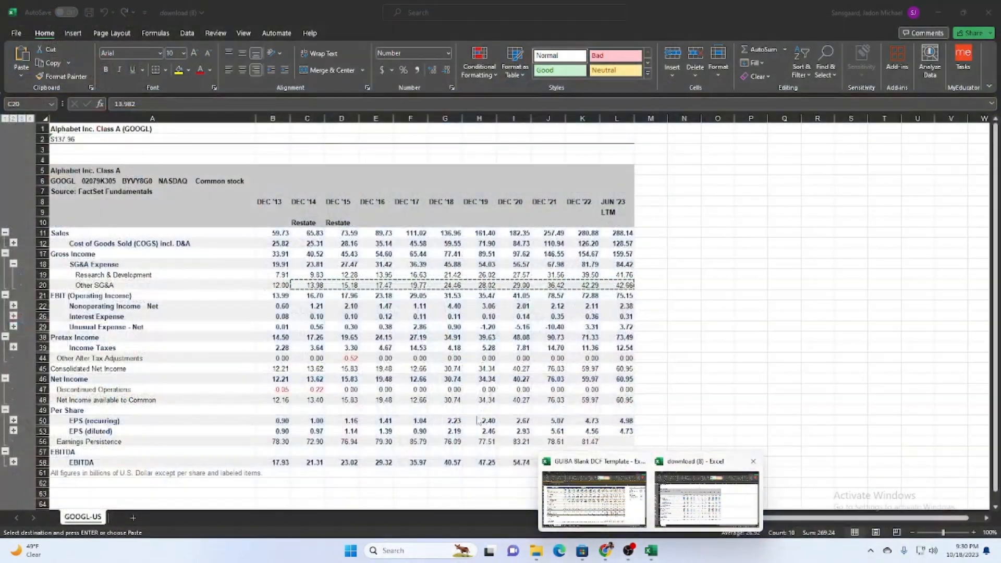
left_click(706, 500)
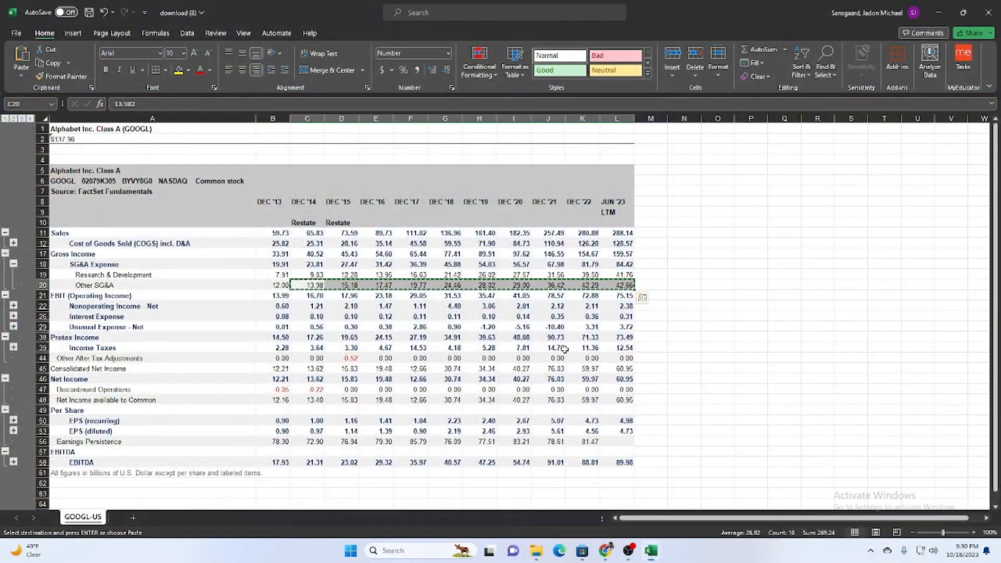
left_click_drag(303, 293, 623, 296)
key("ctrl+c")
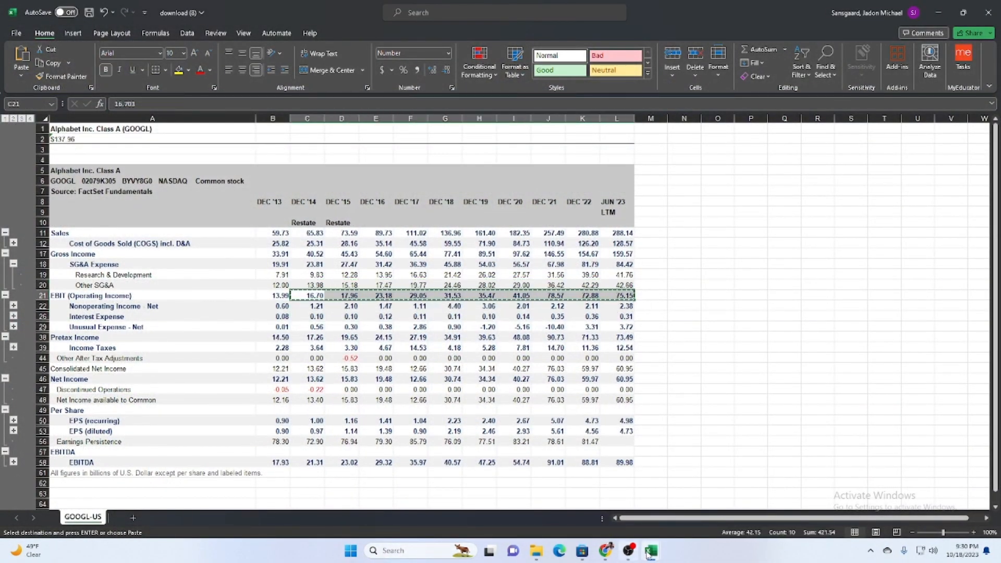
left_click(591, 495)
key("ctrl+v")
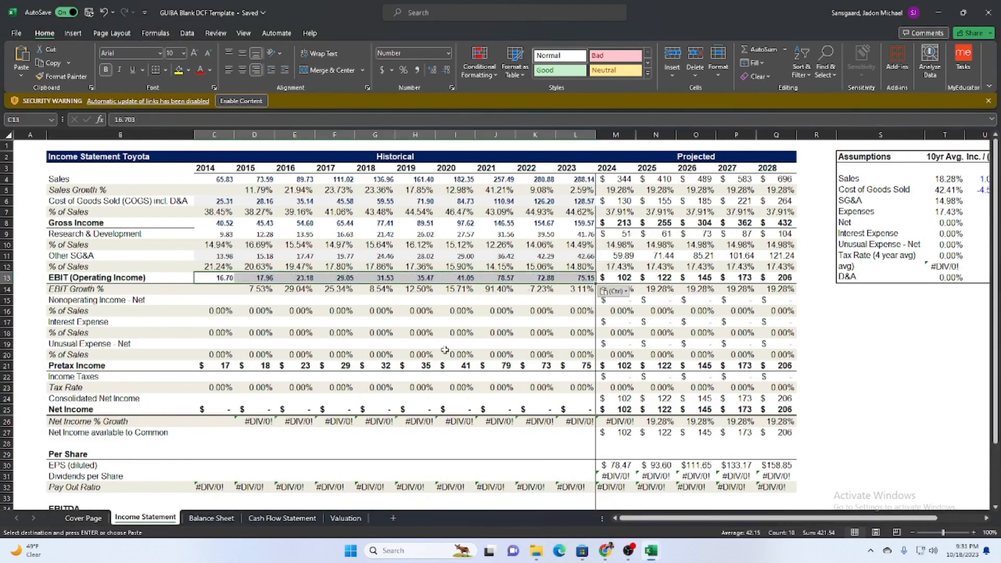
Copy the Nonoperating Income - Net values from DEC '14 to JUN '23 into the template's matching row, starting at C15.
left_click(236, 296)
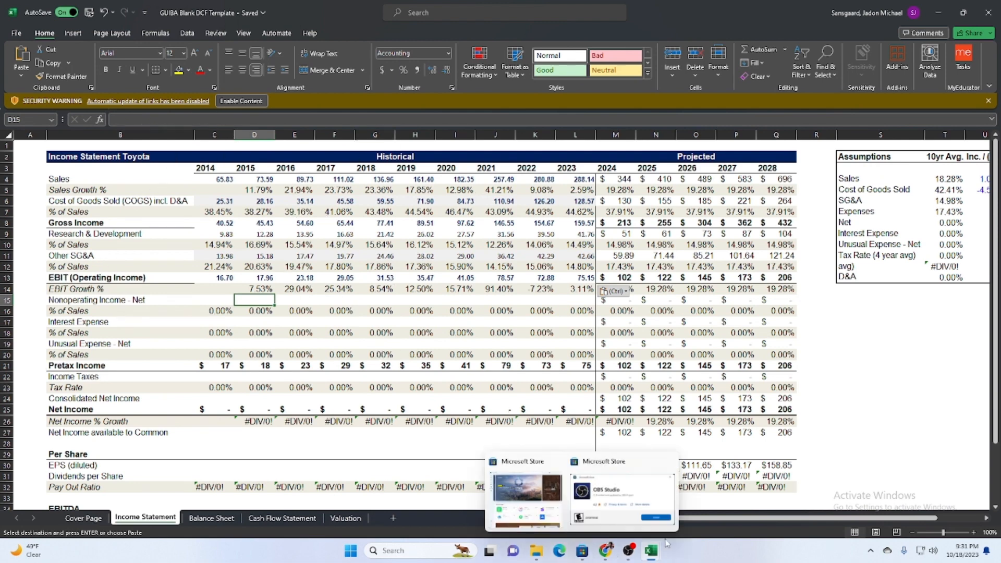
mouse_move(651, 550)
left_click(715, 492)
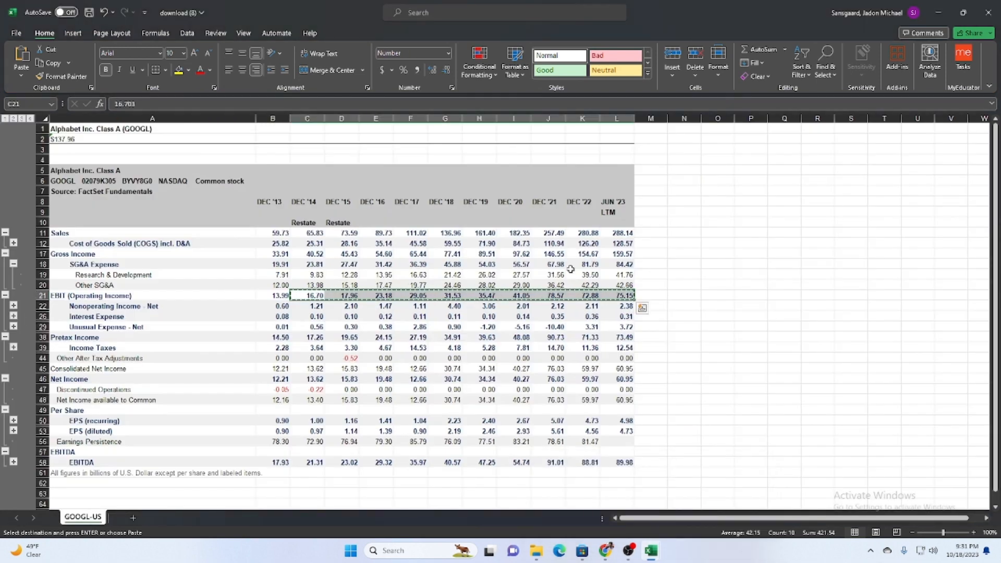
left_click_drag(319, 305, 623, 307)
key("ctrl+c")
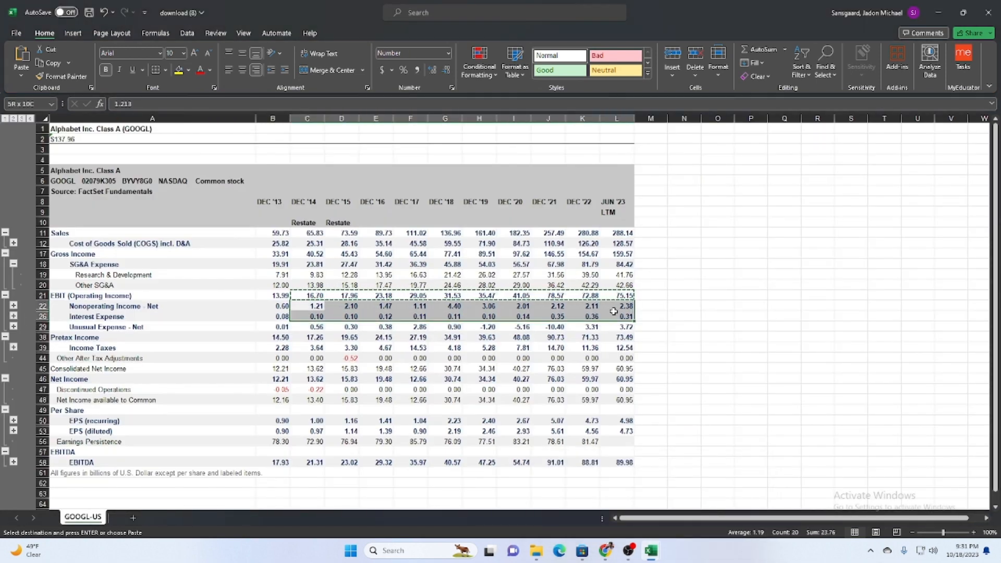
mouse_move(650, 551)
left_click(589, 501)
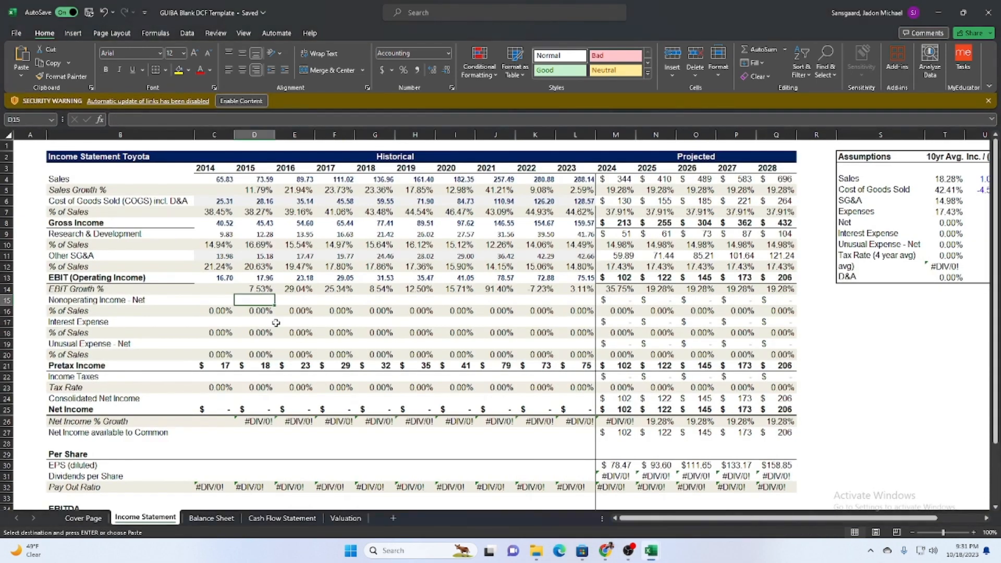
left_click(227, 301)
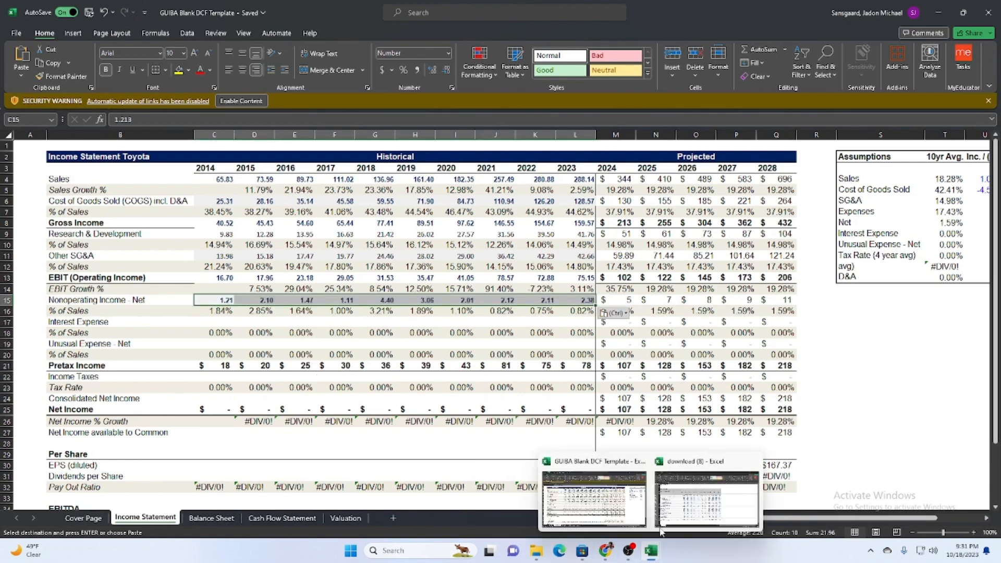
Copy the Interest Expense values from DEC '14 to JUN '23 into the template's Interest Expense row, starting at C17.
left_click(727, 490)
left_click_drag(313, 317, 623, 317)
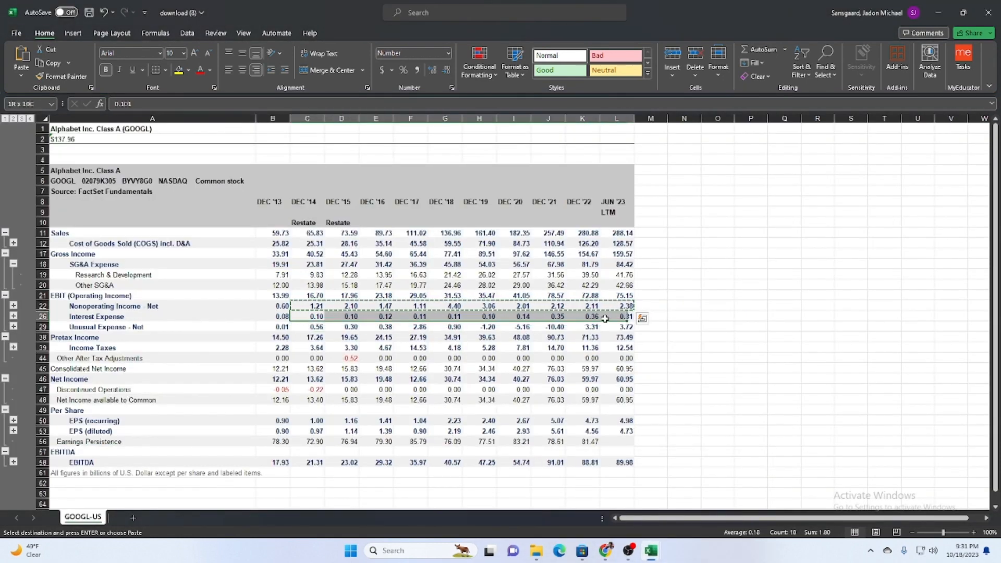
key("ctrl+c")
mouse_move(650, 550)
left_click(648, 511)
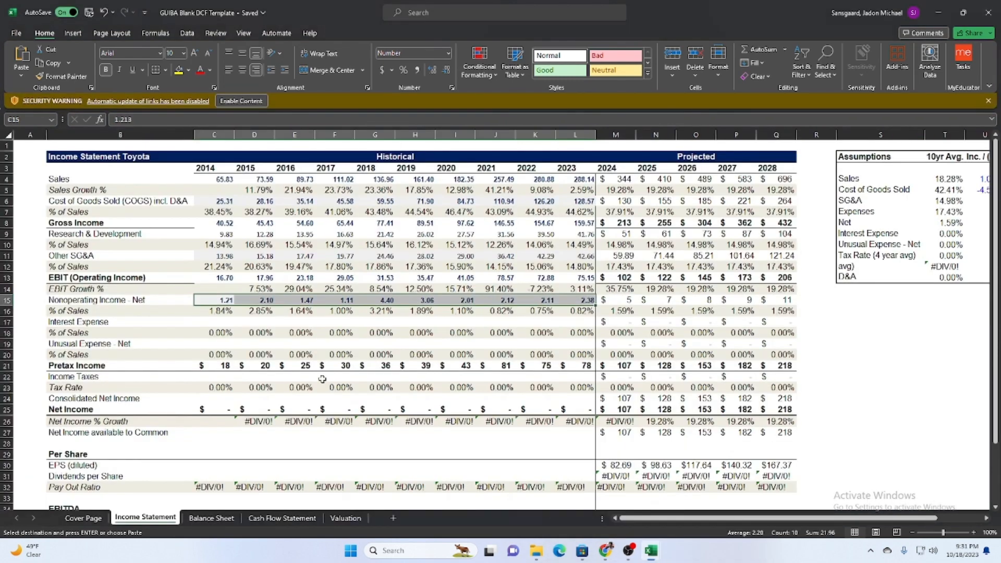
key("ctrl+v")
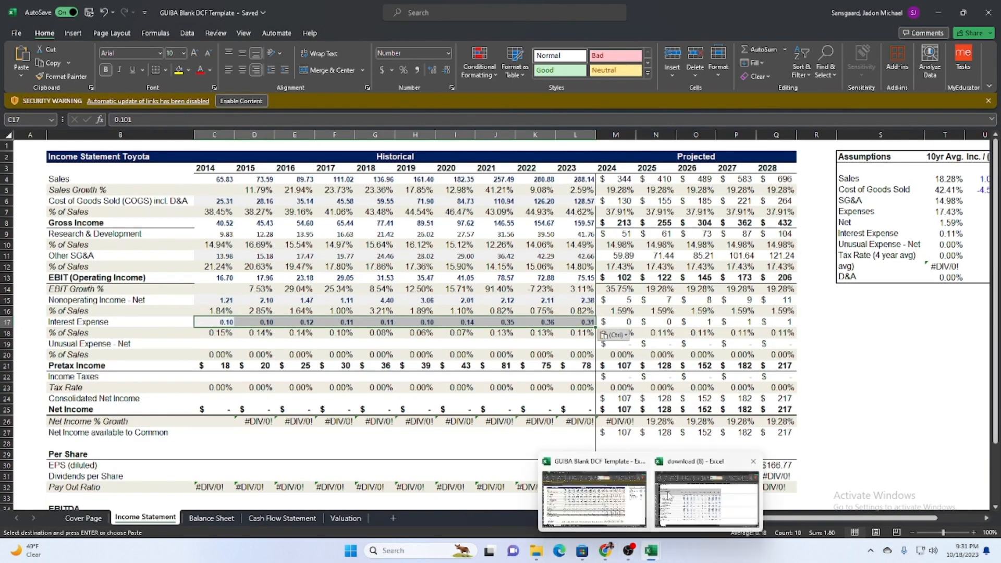
Copy the Unusual Expense - Net values from DEC '14 to JUN '23 in download (8) and return to the DCF template.
left_click(707, 500)
left_click(311, 324)
key("Escape")
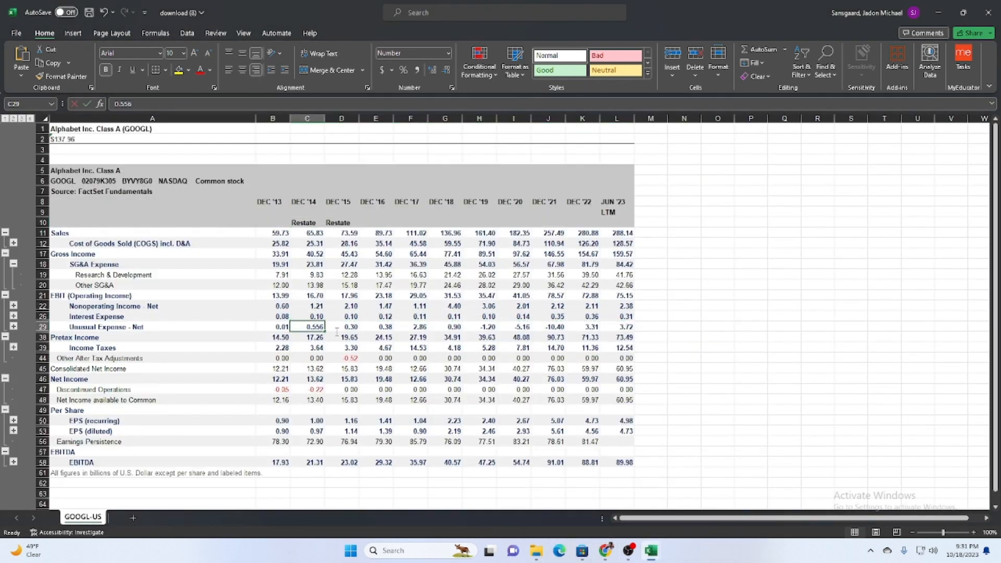
left_click(661, 369)
left_click_drag(309, 327, 621, 328)
key("ctrl+c")
mouse_move(650, 550)
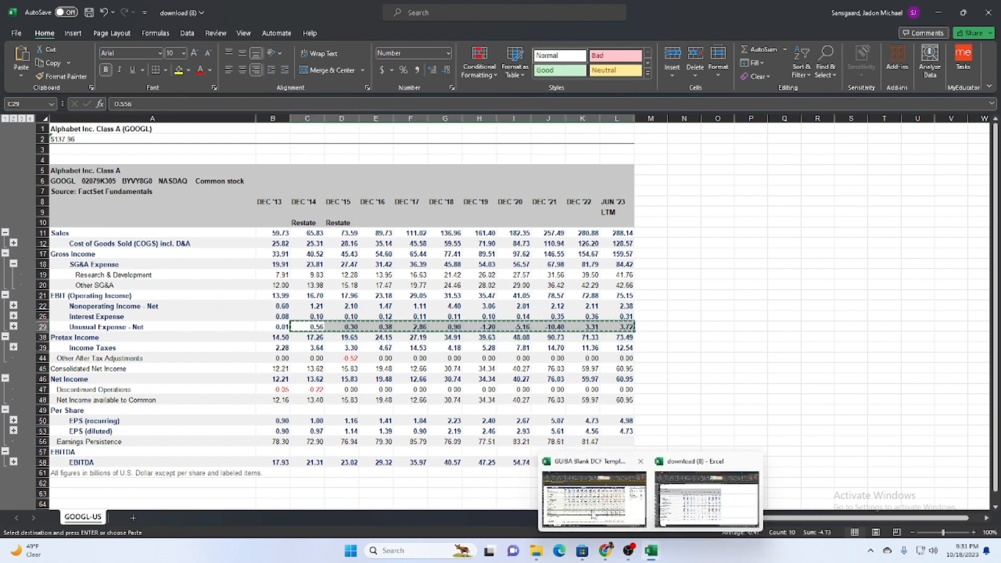
left_click(594, 521)
left_click(229, 355)
key("ctrl+v")
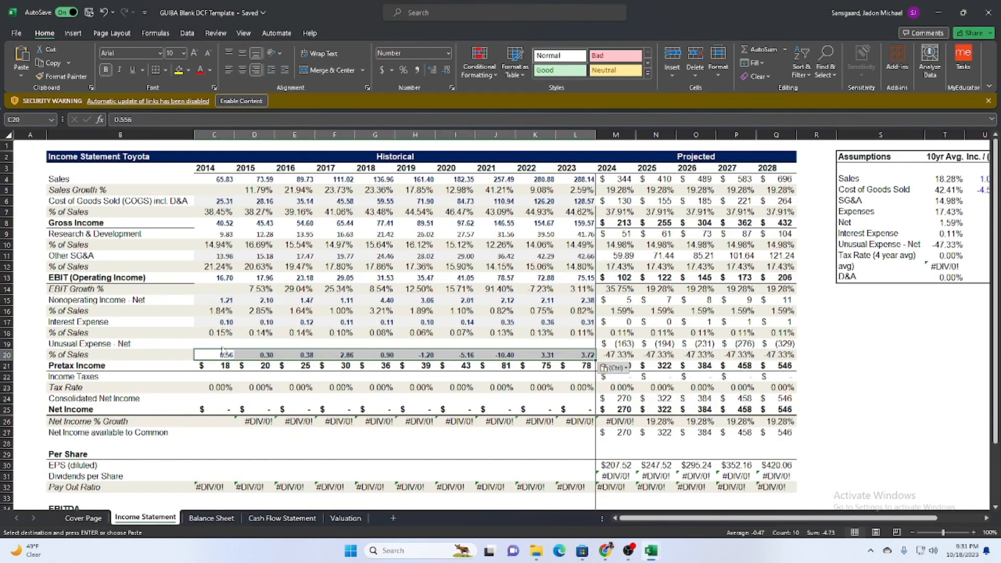
key("ctrl")
key("ctrl+z")
Paste the copied values into the template's Unusual Expense - Net row, starting at C19.
left_click(225, 345)
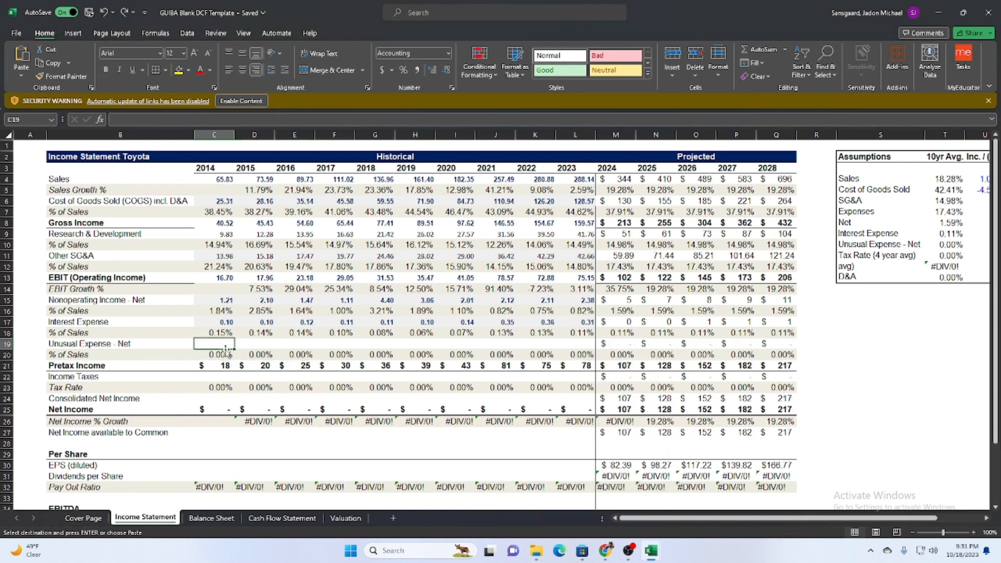
key("ctrl+v")
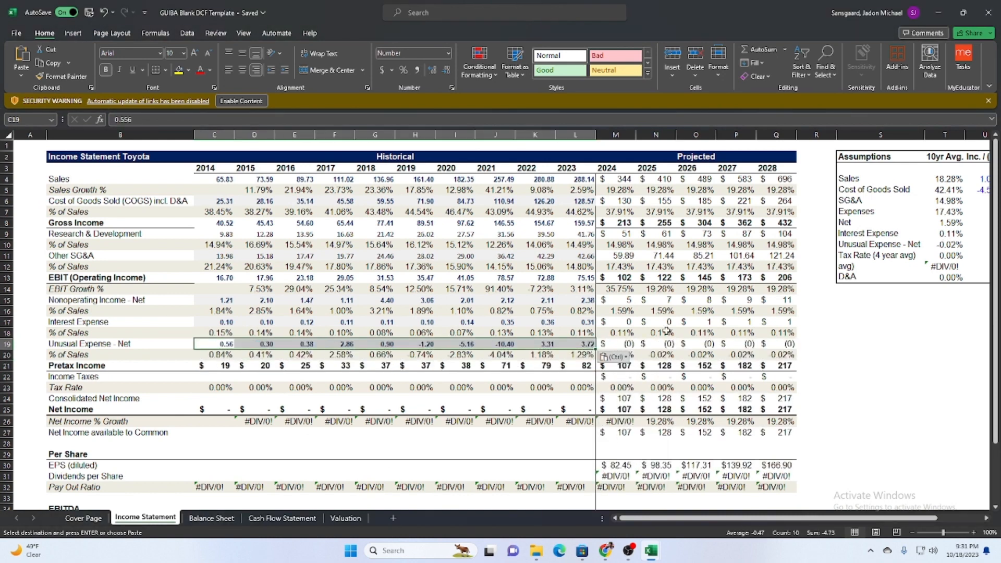
Copy the Pretax Income values from DEC '14 to JUN '23 in download (8) into the template's Pretax Income row, starting at C21.
mouse_move(630, 549)
left_click(645, 513)
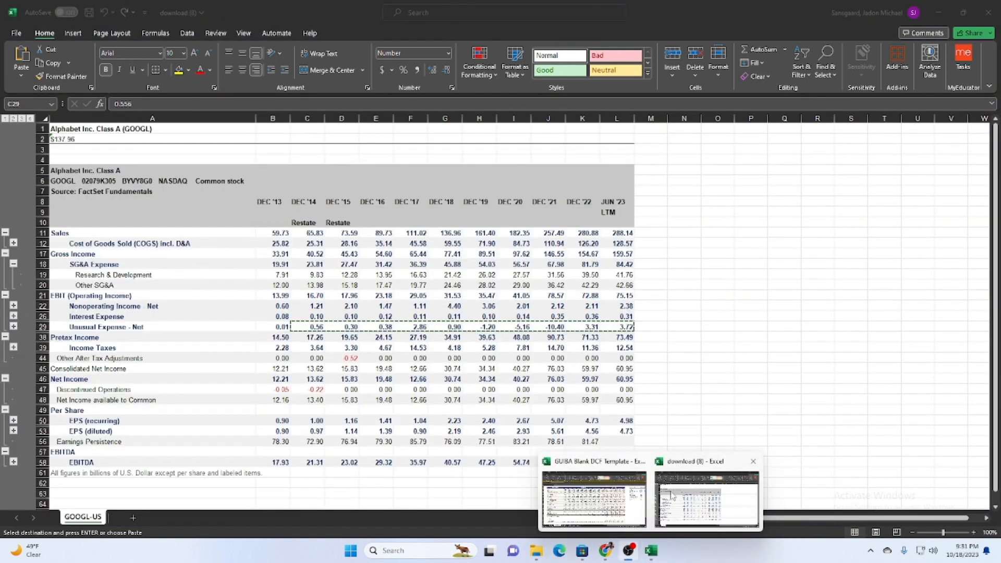
left_click(706, 498)
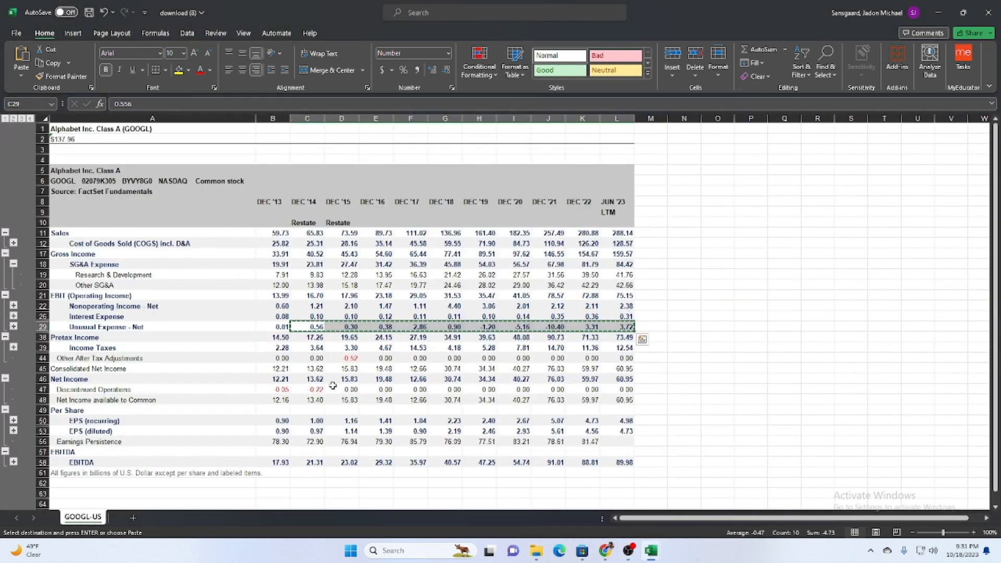
left_click_drag(308, 337, 623, 338)
key("ctrl+c")
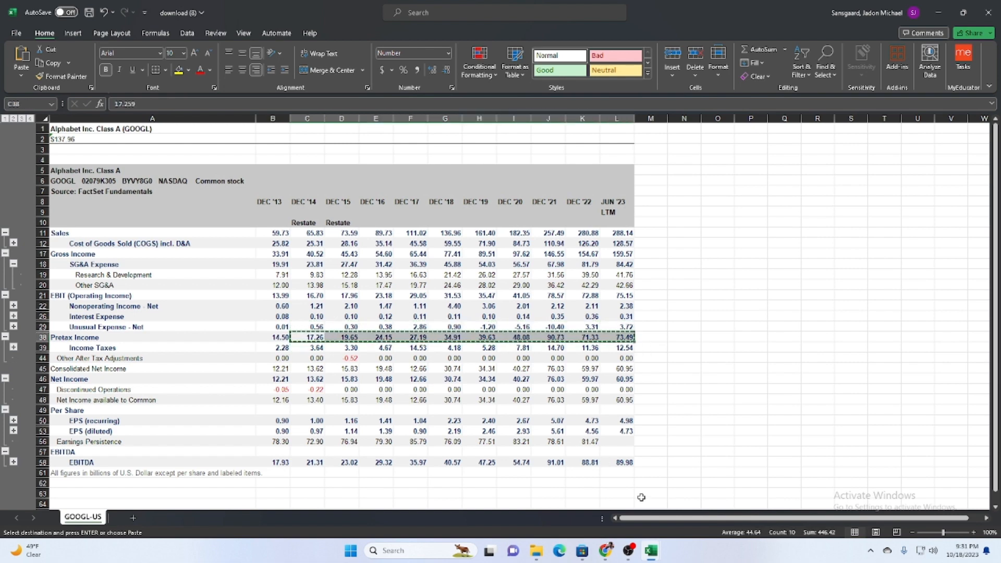
left_click(641, 488)
left_click(218, 366)
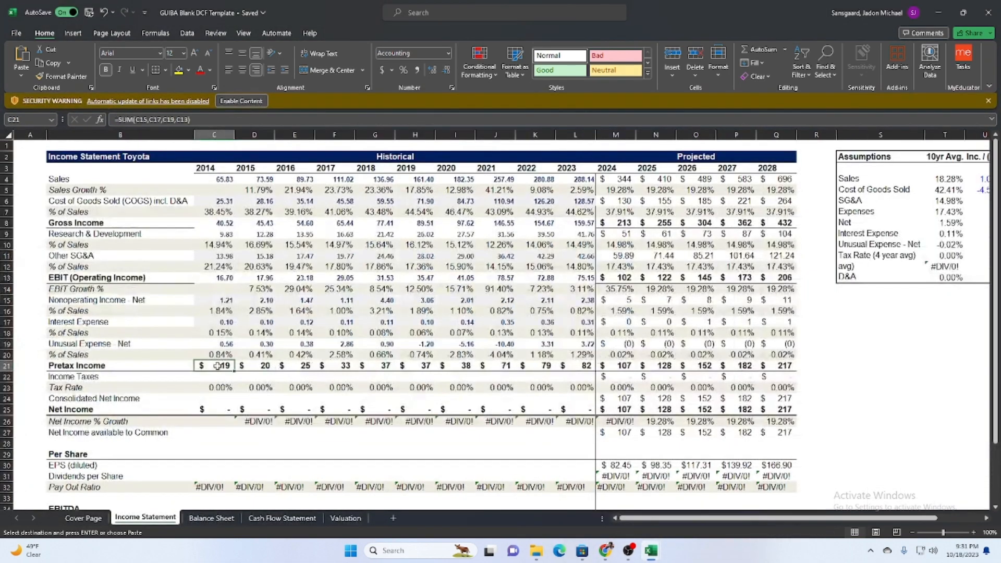
key("ctrl+v")
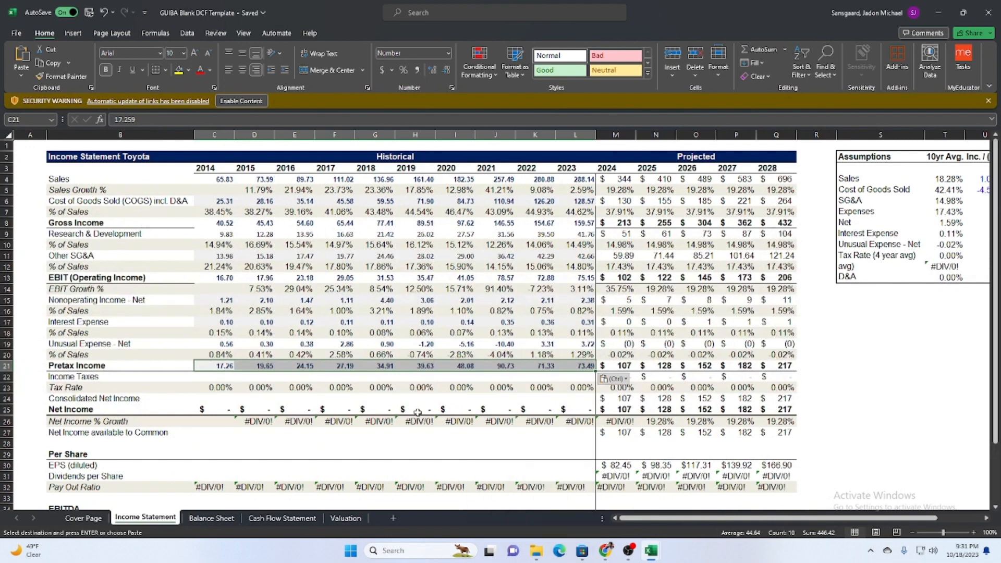
Clear the Inc./(Dec) adjustments for Cost of Goods Sold (U5) and Sales (U4) in the Assumptions table.
left_click(973, 189)
key("BackSpace")
left_click(948, 179)
key("BackSpace")
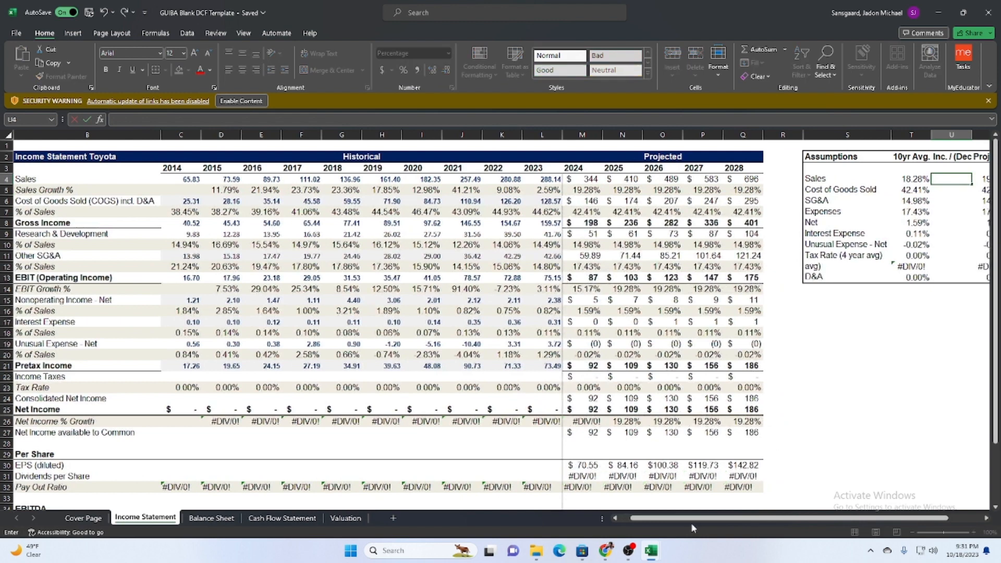
left_click_drag(703, 518, 665, 517)
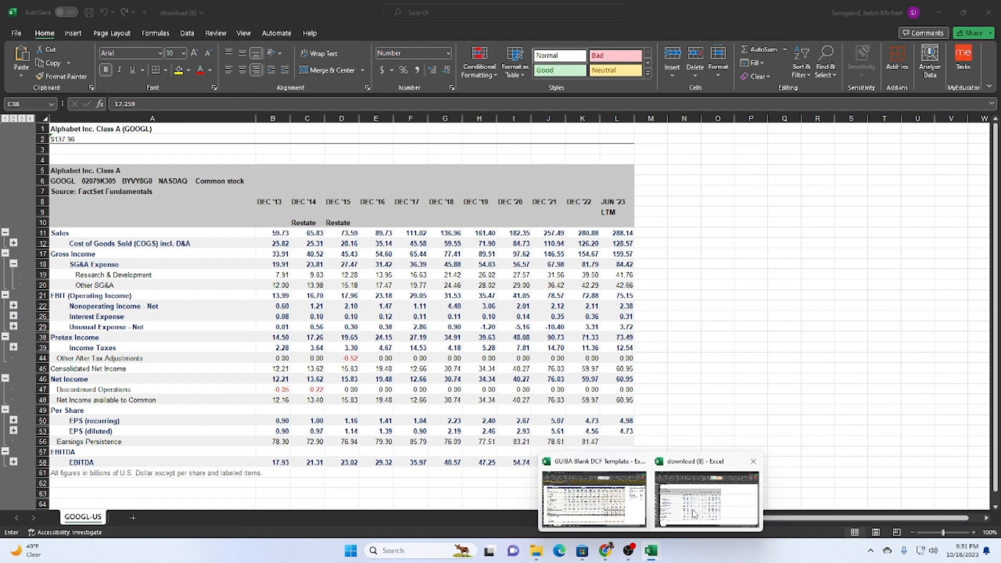
Copy the Income Taxes values from DEC '14 to JUN '23 in download (8) into the template's Income Taxes row, starting at C22.
left_click(693, 521)
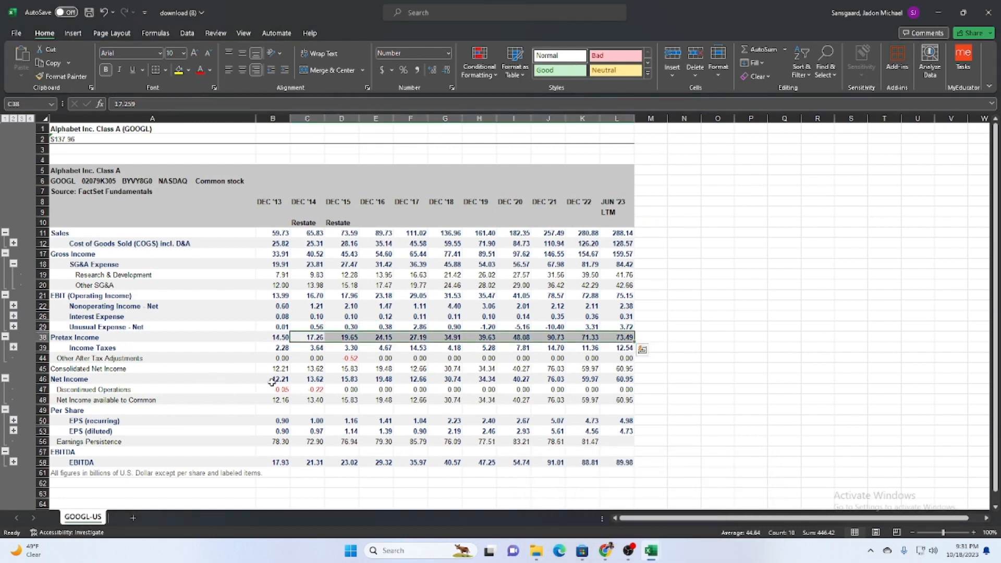
left_click_drag(307, 348, 620, 348)
key("ctrl+c")
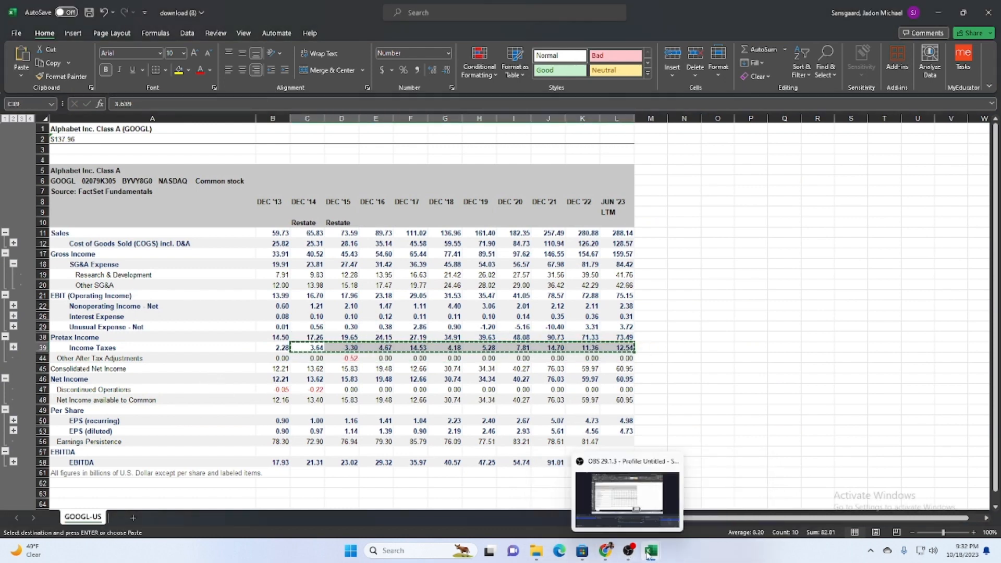
mouse_move(648, 553)
left_click(546, 486)
left_click(214, 376)
key("ctrl+v")
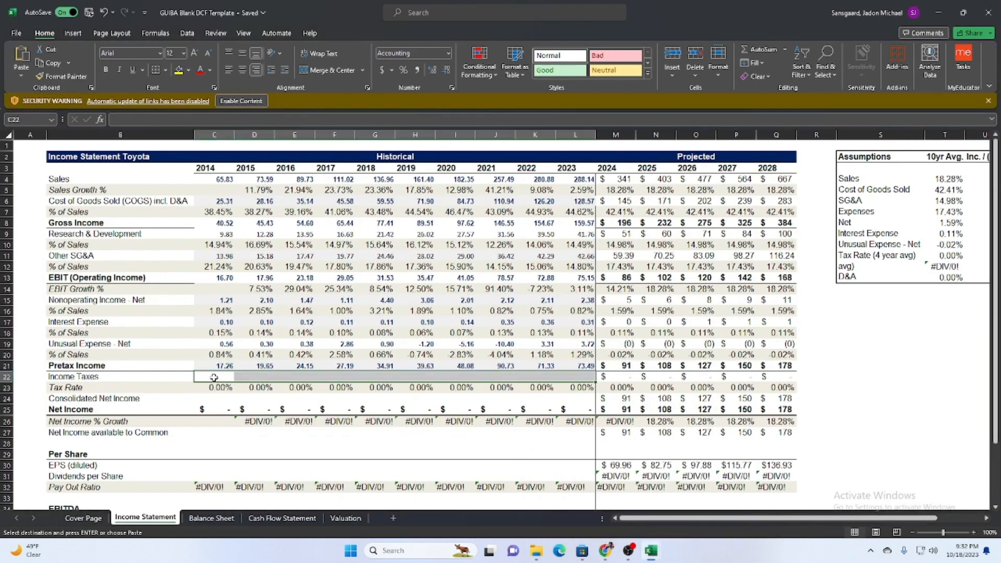
Copy the Consolidated Net Income values from DEC '14 to JUN '23 in download (8) into the template's matching row, starting at C24.
scroll(570, 483, "down", 2)
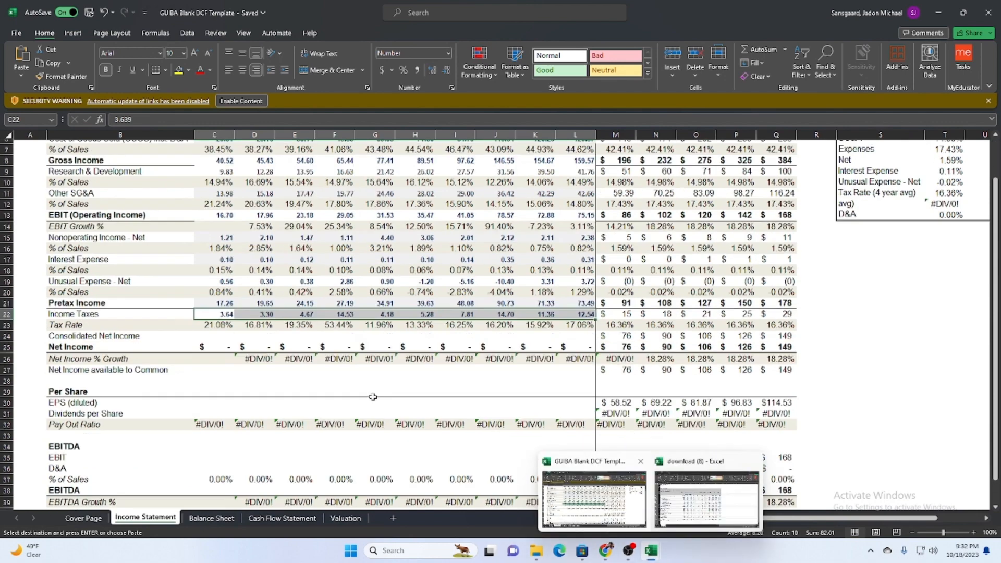
scroll(504, 407, "down", 2)
scroll(426, 369, "up", 4)
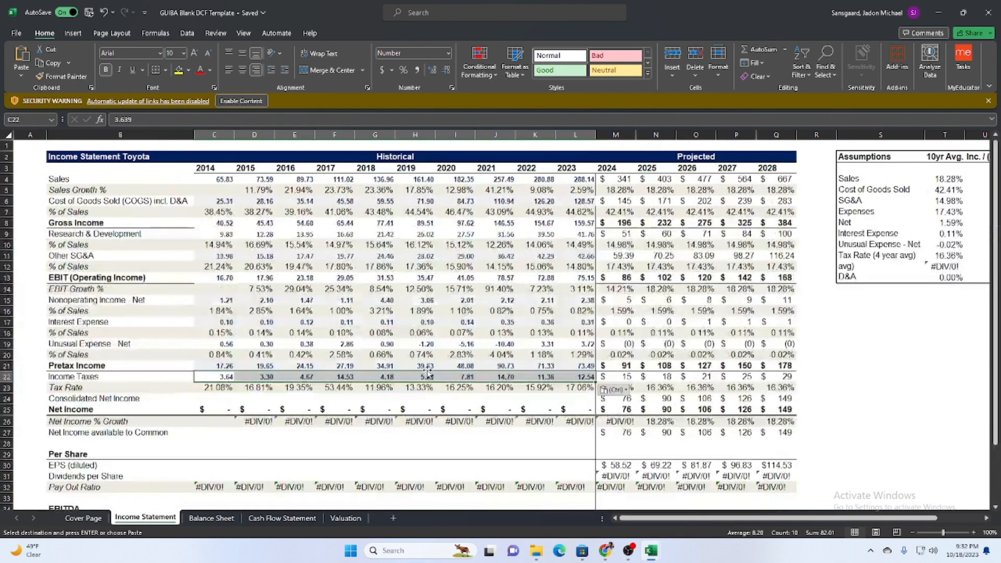
scroll(551, 214, "down", 7)
mouse_move(658, 551)
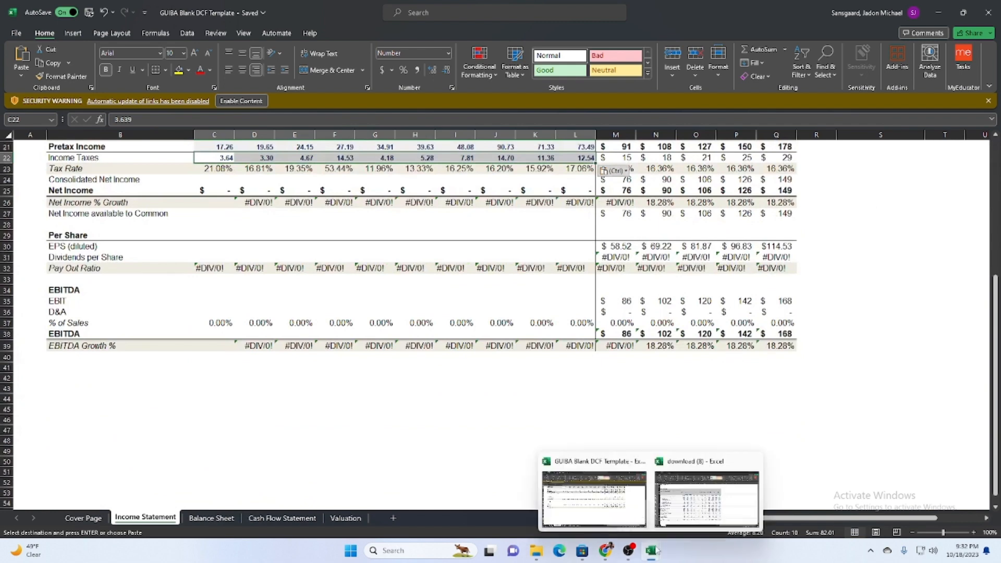
scroll(347, 395, "up", 4)
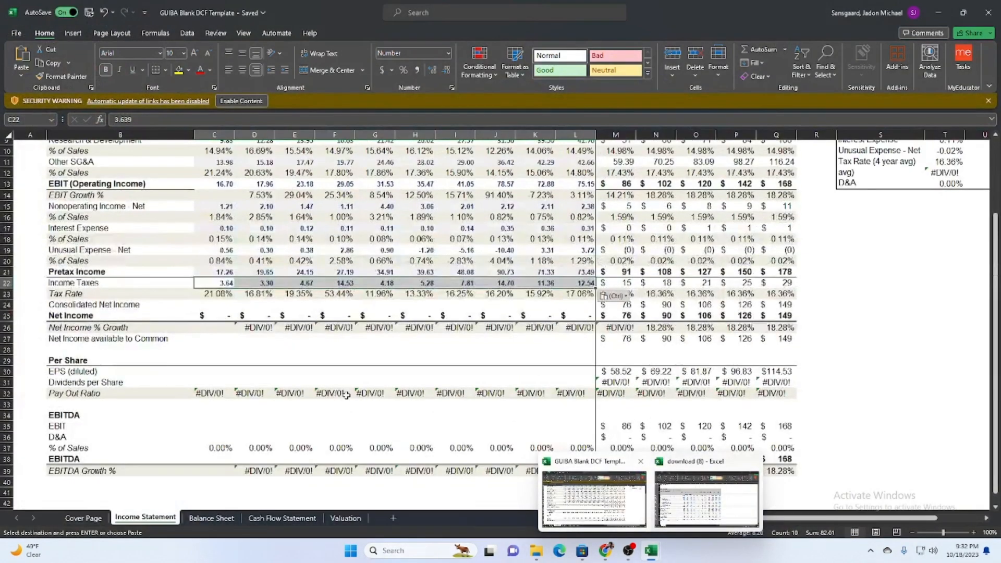
left_click(691, 506)
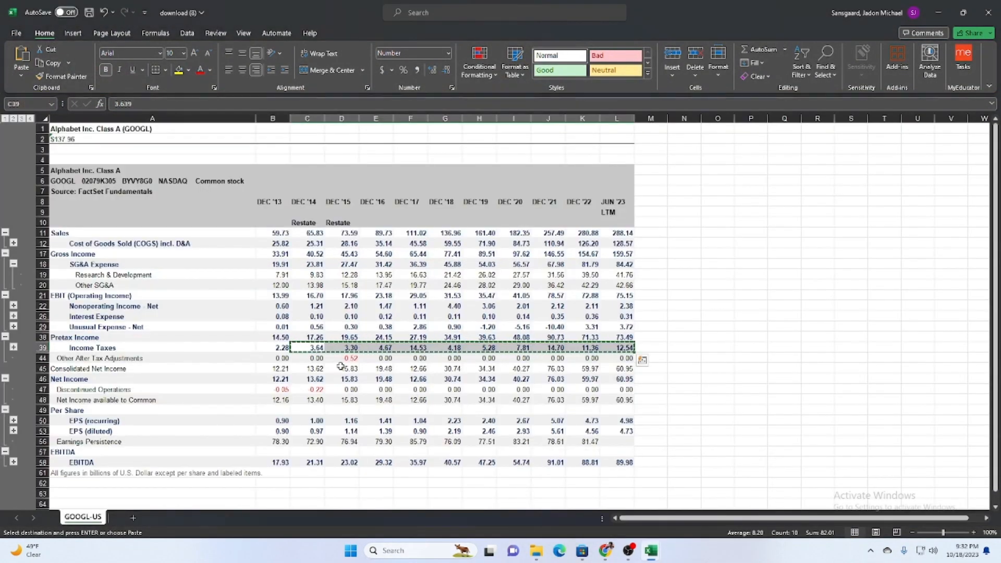
left_click_drag(312, 368, 620, 368)
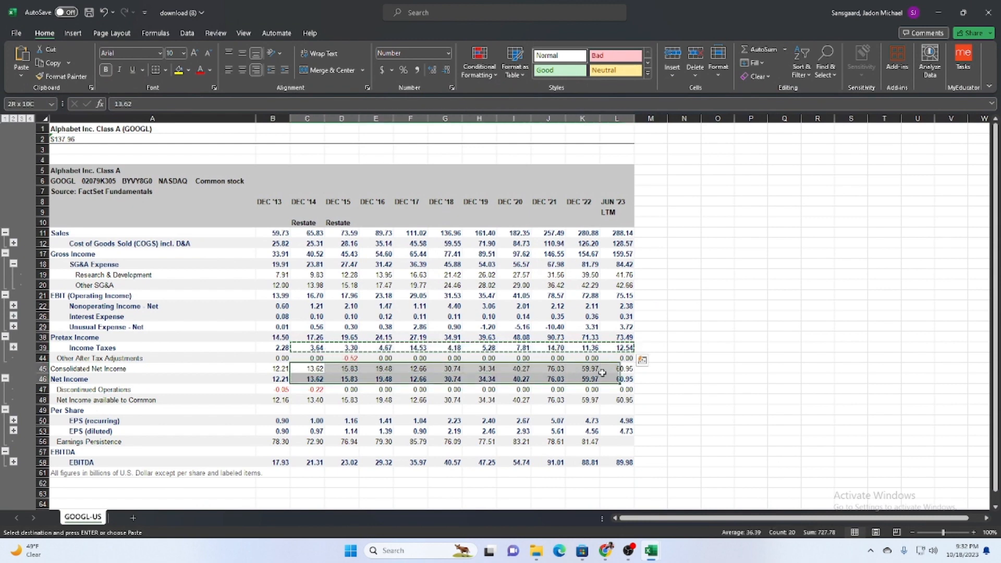
key("ctrl+c")
mouse_move(651, 558)
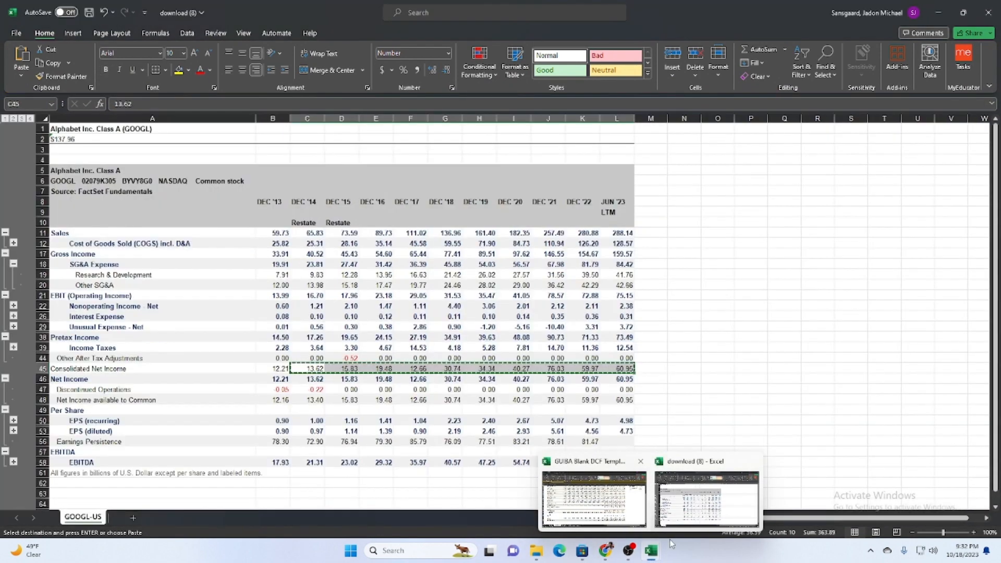
left_click(569, 484)
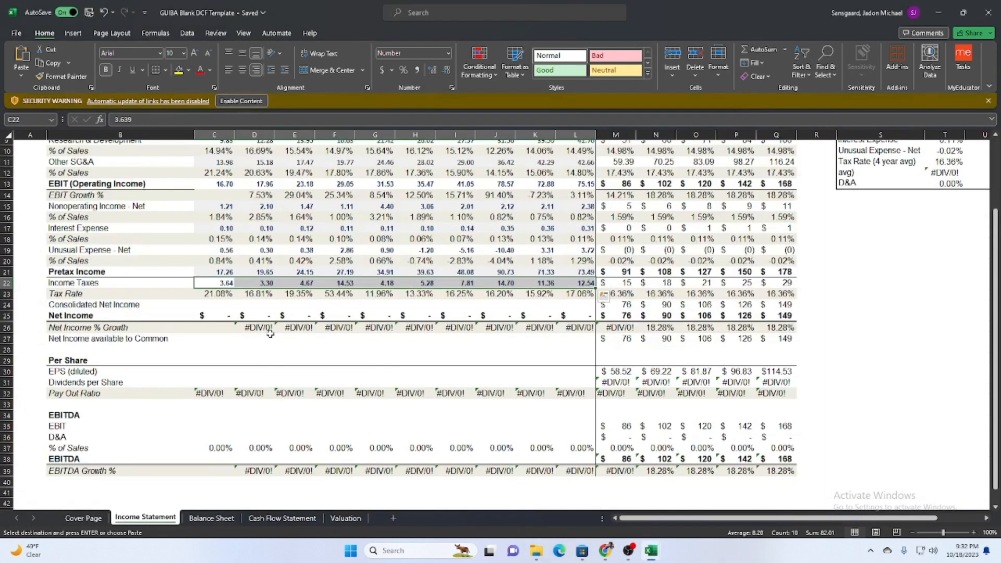
left_click(208, 300)
key("ctrl+v")
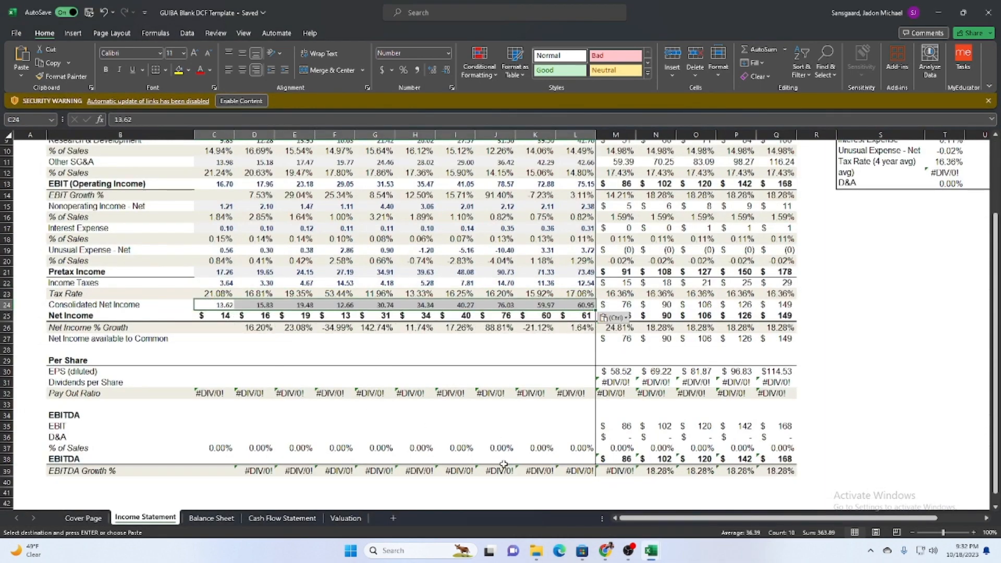
Copy the Net Income values from DEC '14 to JUN '23 in download (8) into the template's Net Income row, starting at C25.
mouse_move(650, 550)
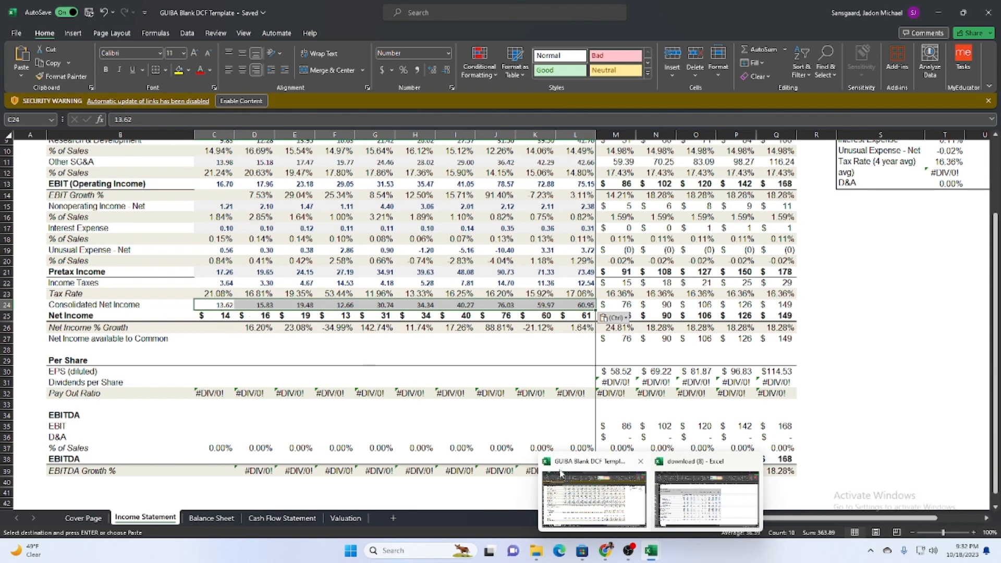
left_click(709, 500)
left_click_drag(307, 380, 625, 380)
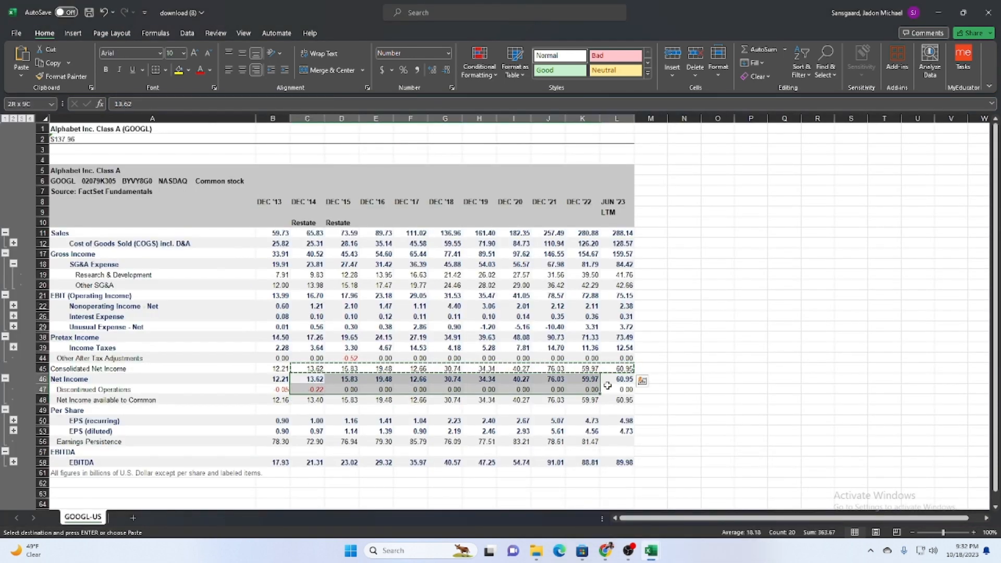
mouse_move(651, 550)
key("ctrl+c")
left_click(593, 499)
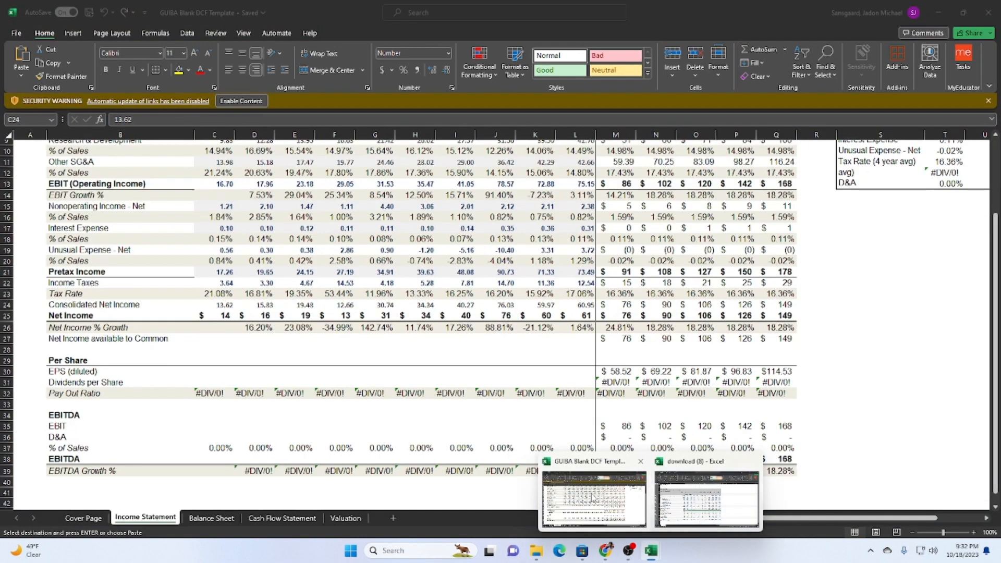
left_click(215, 316)
key("ctrl+v")
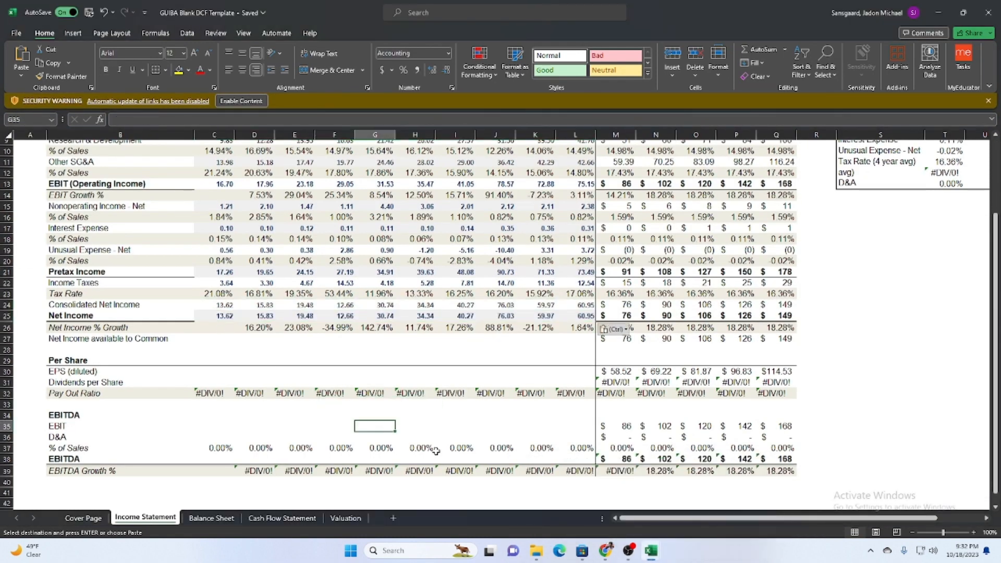
Copy the Net Income available to Common values from DEC '14 to JUN '23 into the template's matching row, starting at C27.
mouse_move(650, 550)
left_click(691, 496)
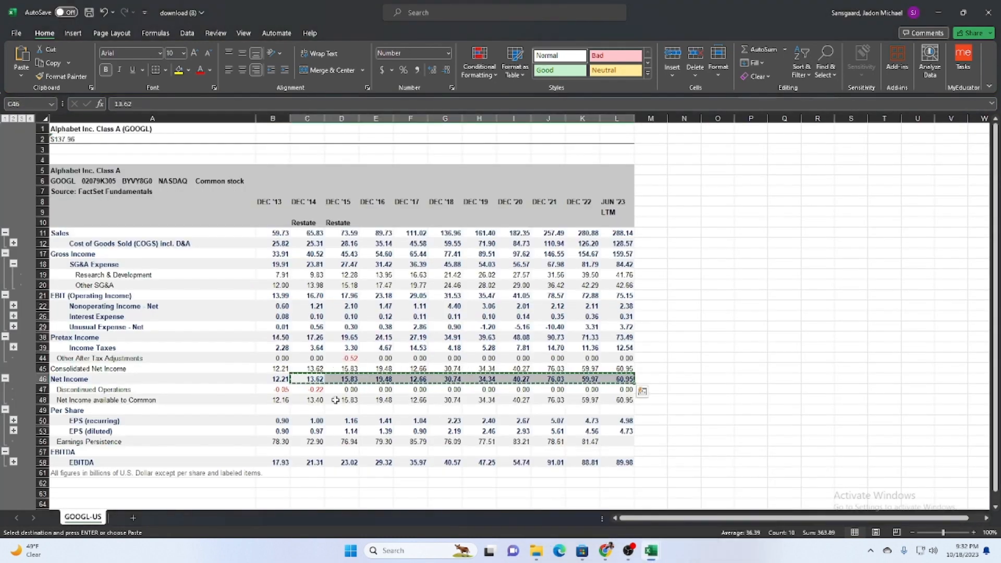
left_click_drag(309, 400, 621, 400)
key("ctrl+c")
mouse_move(657, 554)
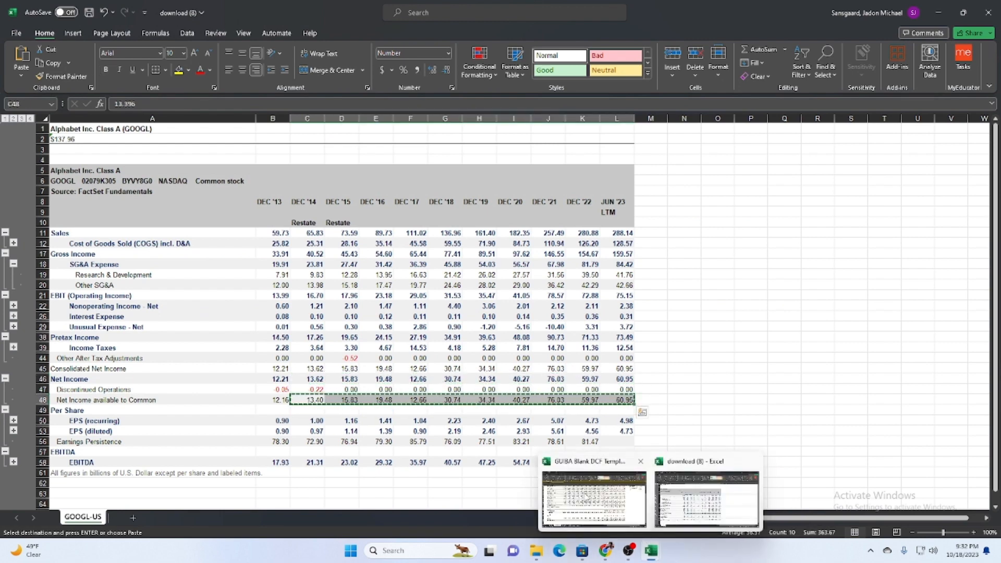
left_click(595, 497)
left_click(228, 338)
key("ctrl+v")
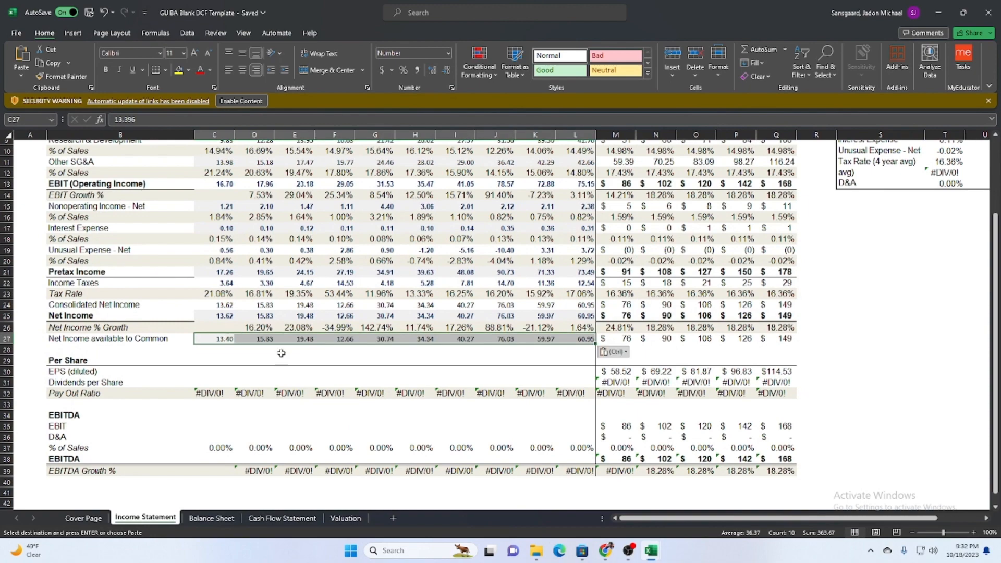
scroll(284, 351, "up", 3)
scroll(434, 222, "down", 2)
scroll(434, 222, "up", 2)
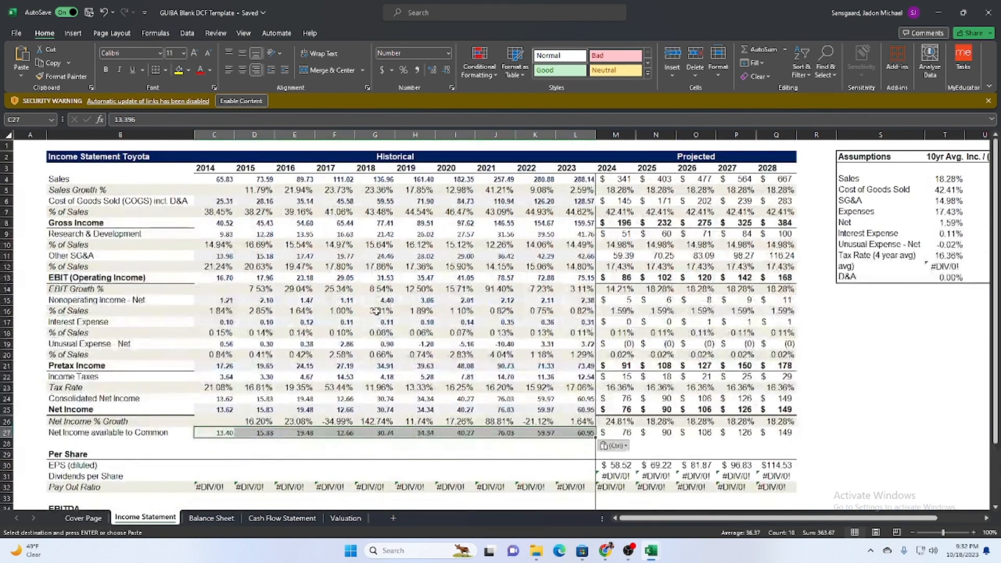
scroll(360, 324, "down", 3)
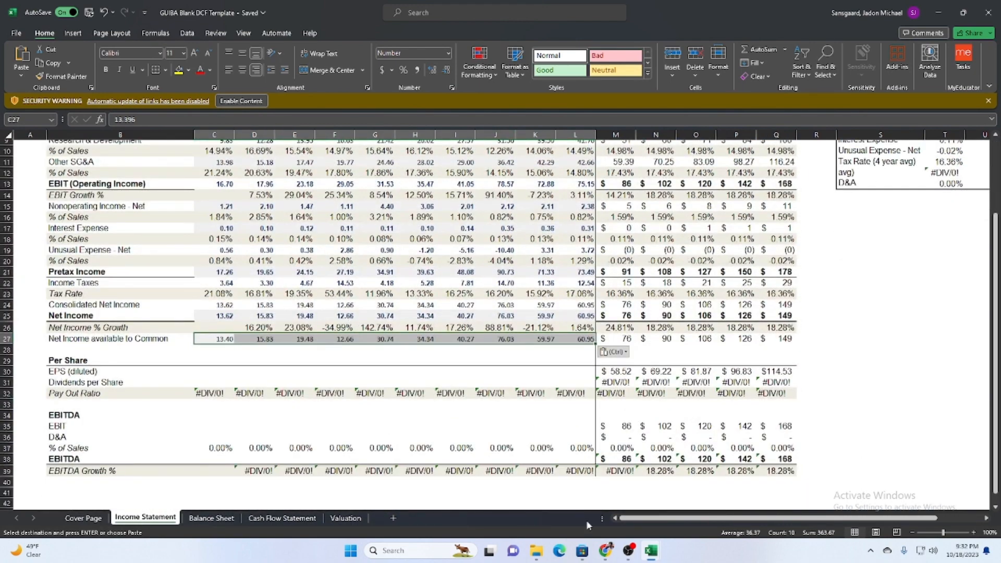
mouse_move(650, 550)
mouse_move(706, 498)
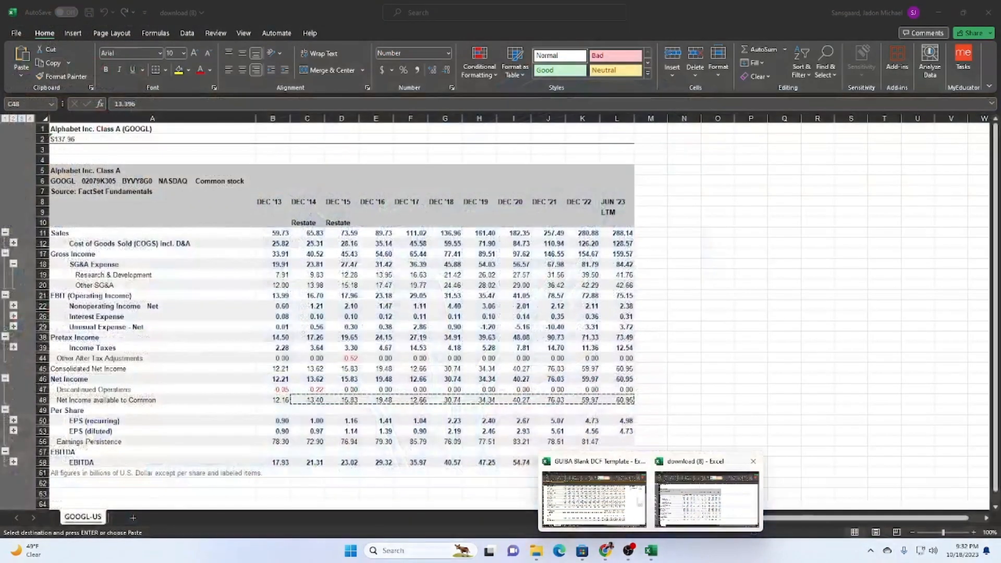
left_click(594, 497)
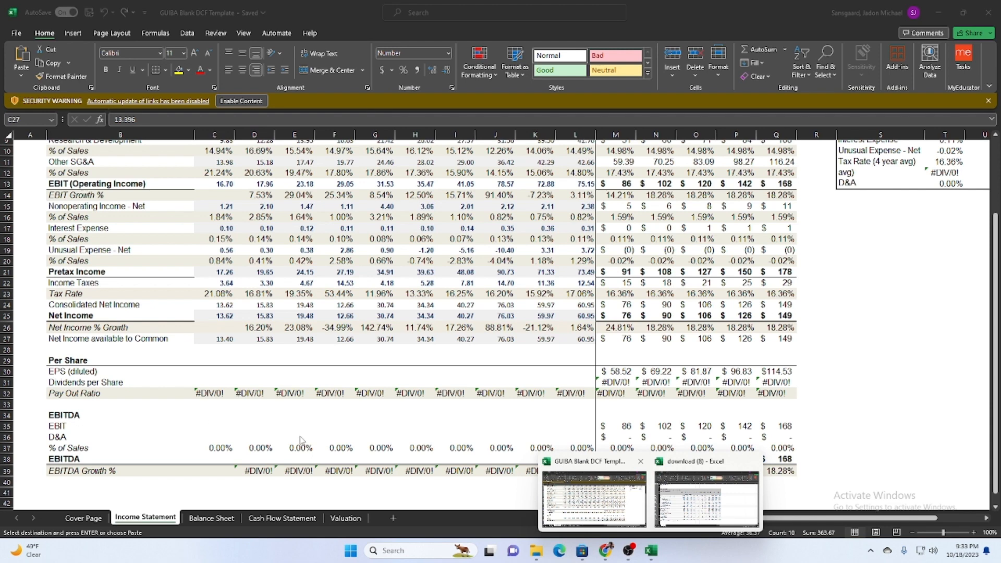
left_click(213, 458)
type("=")
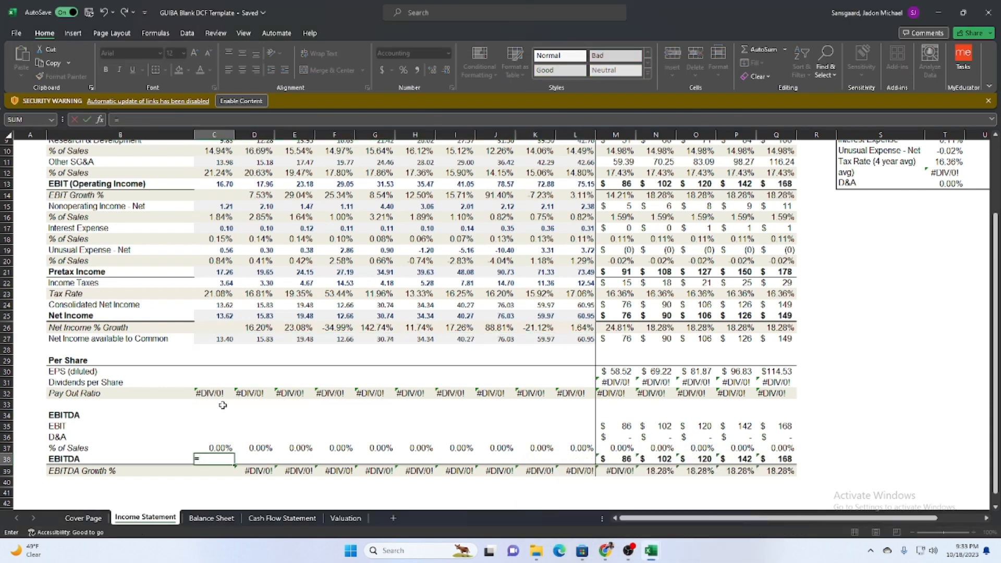
scroll(223, 364, "down", 2)
left_click(218, 280)
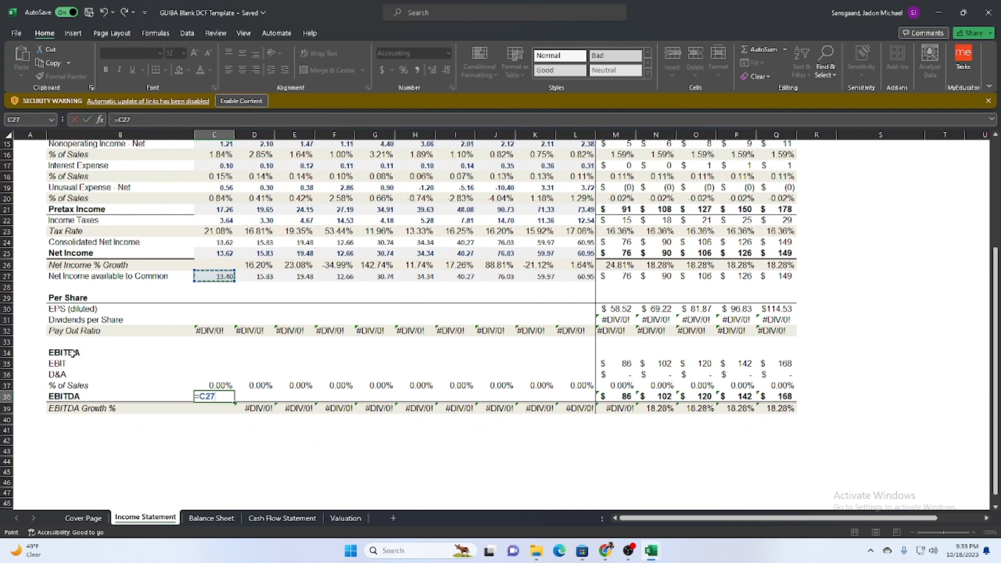
key("Escape")
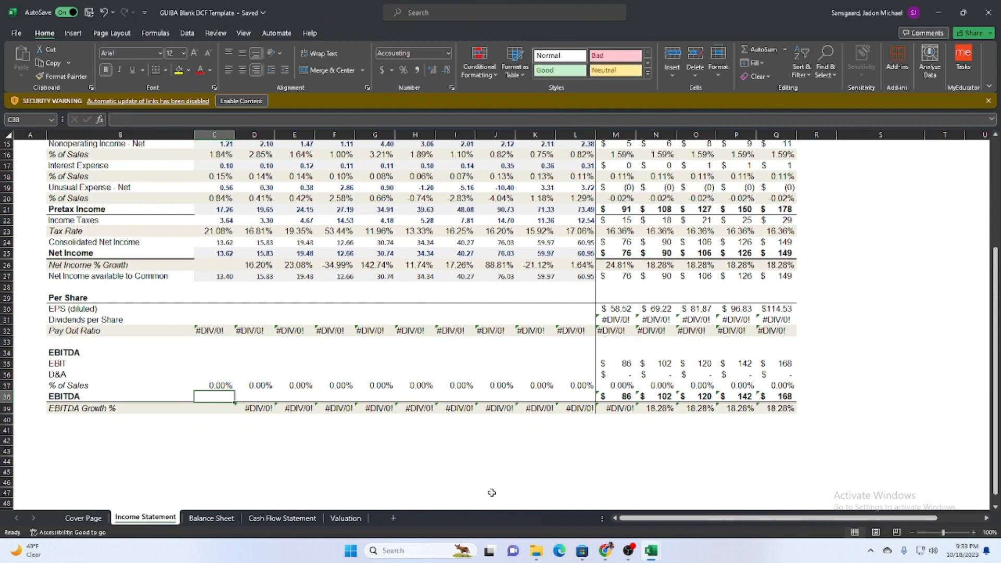
Copy the EPS (diluted) values from DEC '14 to JUN '23 in download (8) into the template's EPS (diluted) row, starting at C30.
mouse_move(651, 553)
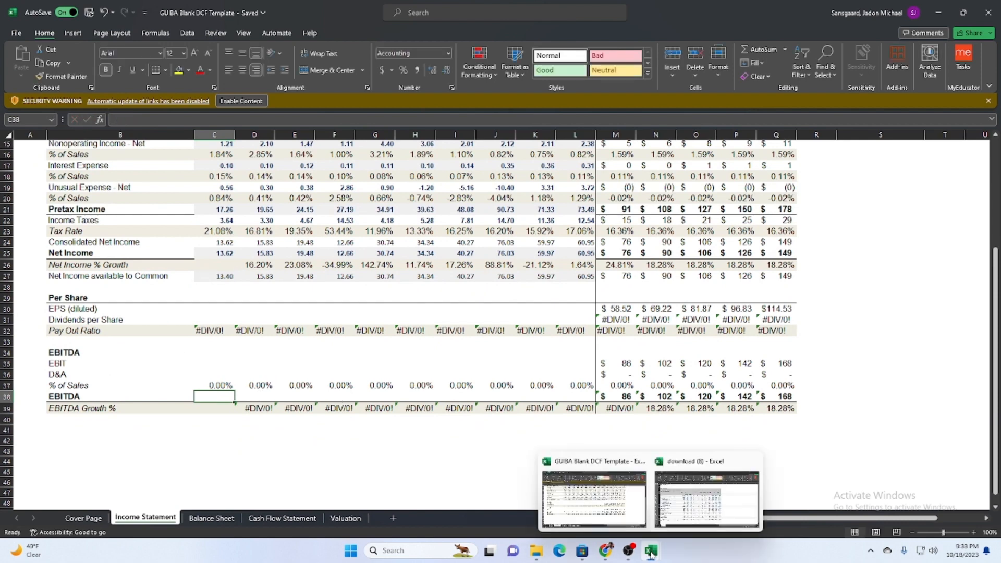
left_click(722, 521)
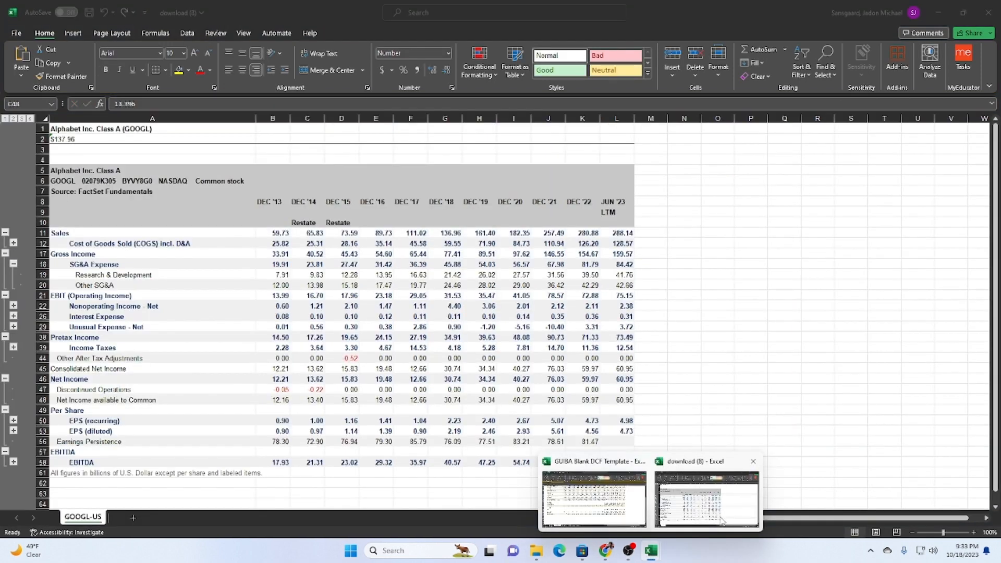
left_click(295, 432)
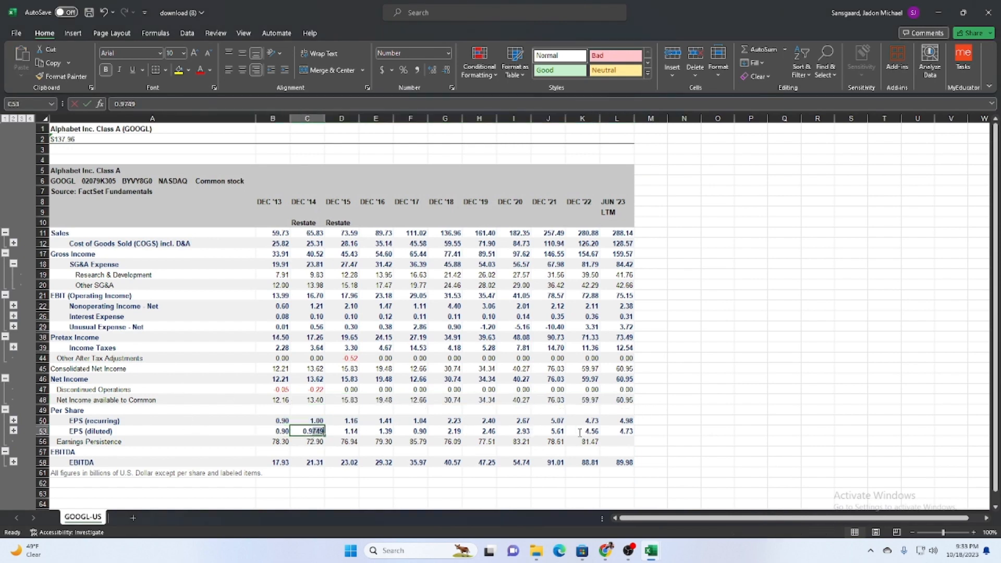
left_click_drag(313, 433, 617, 432)
key("ctrl+c")
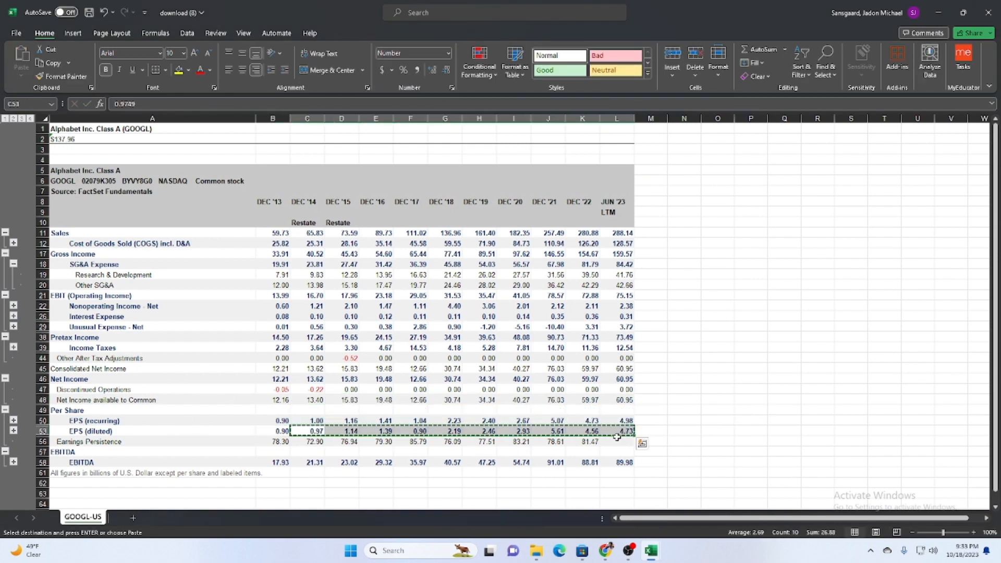
scroll(616, 437, "down", 1)
key("alt+Tab")
left_click(206, 316)
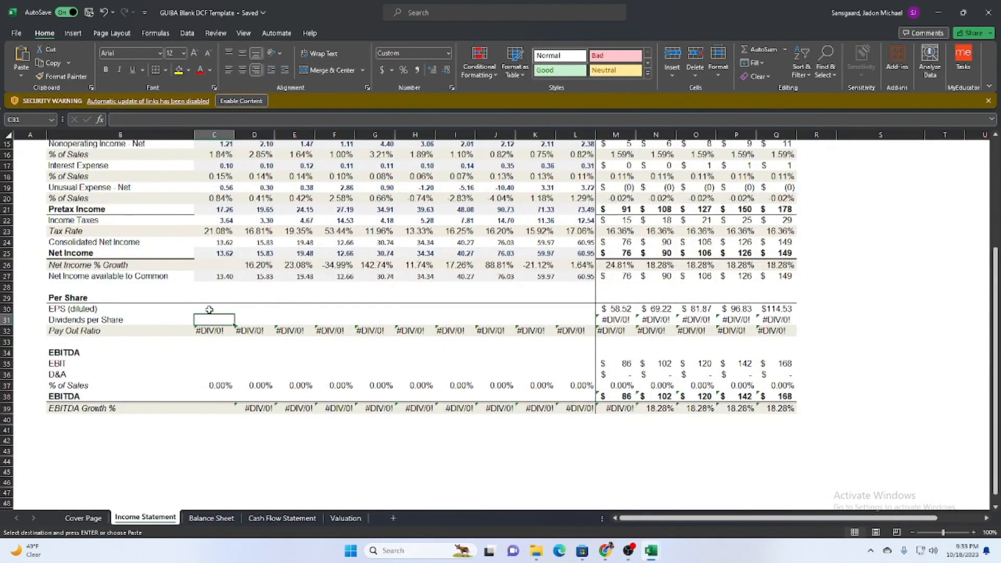
left_click(209, 309)
key("ctrl+v")
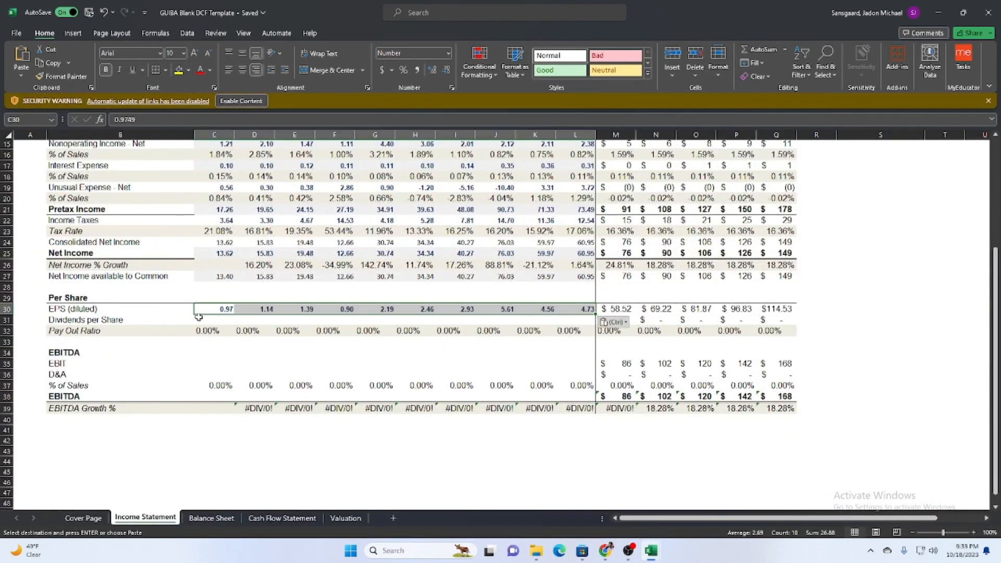
Enter 0 as the Dividends per Share for every historical year from 2014 to 2023, in C31 through L31.
left_click(198, 317)
type("0")
key("Tab")
type("0\t0")
key("Tab")
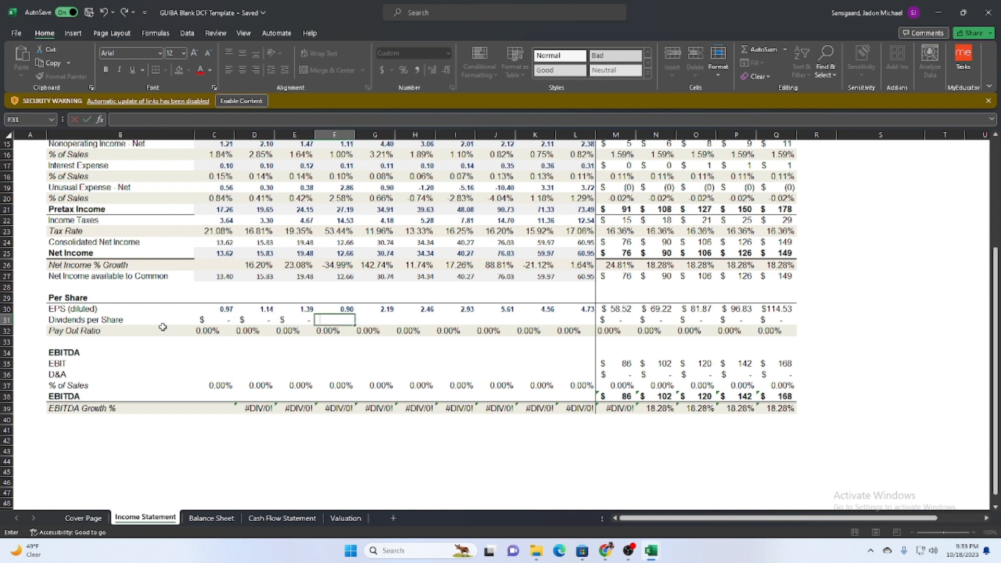
type("0\t0\t0")
key("Tab")
type("0\t0")
key("Tab")
type("0")
key("Tab")
type("0")
key("Down")
key("Left")
key("Left")
key("Left")
key("Left")
key("Left")
key("Left")
key("Left")
key("Left")
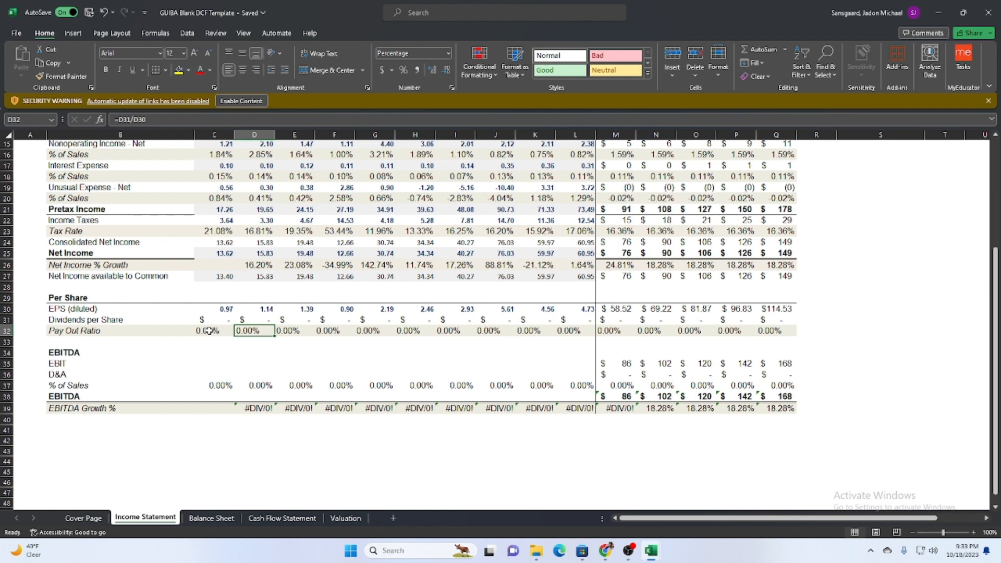
Expand the EBITDA group in download (8) to show its EBIT and Depreciation & Amortization Expense rows.
mouse_move(651, 550)
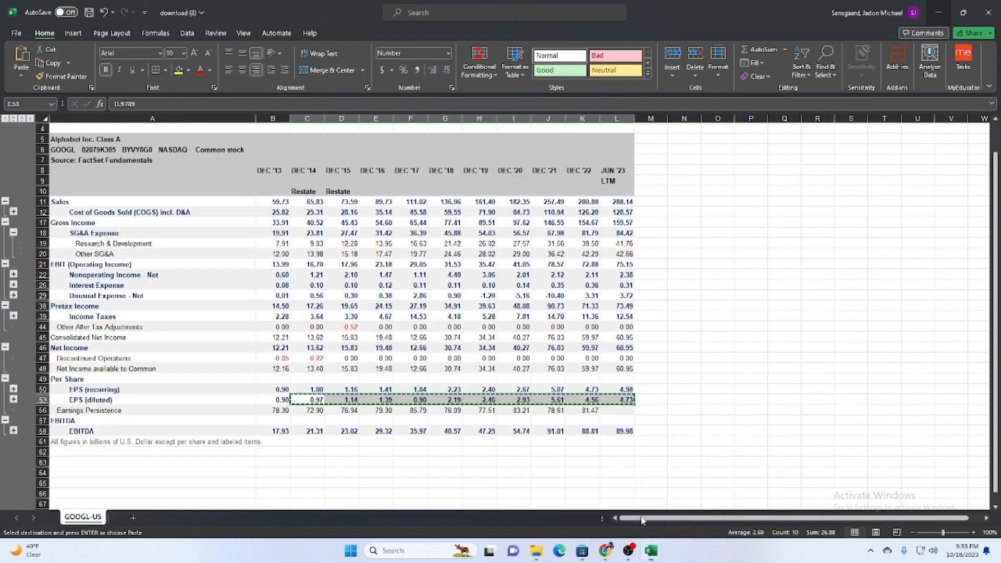
left_click(693, 521)
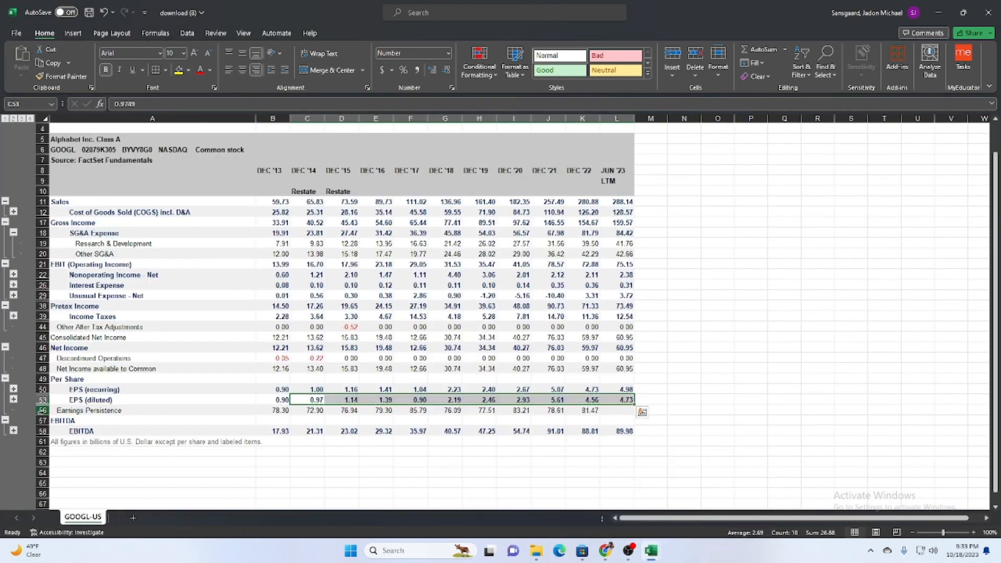
left_click(14, 431)
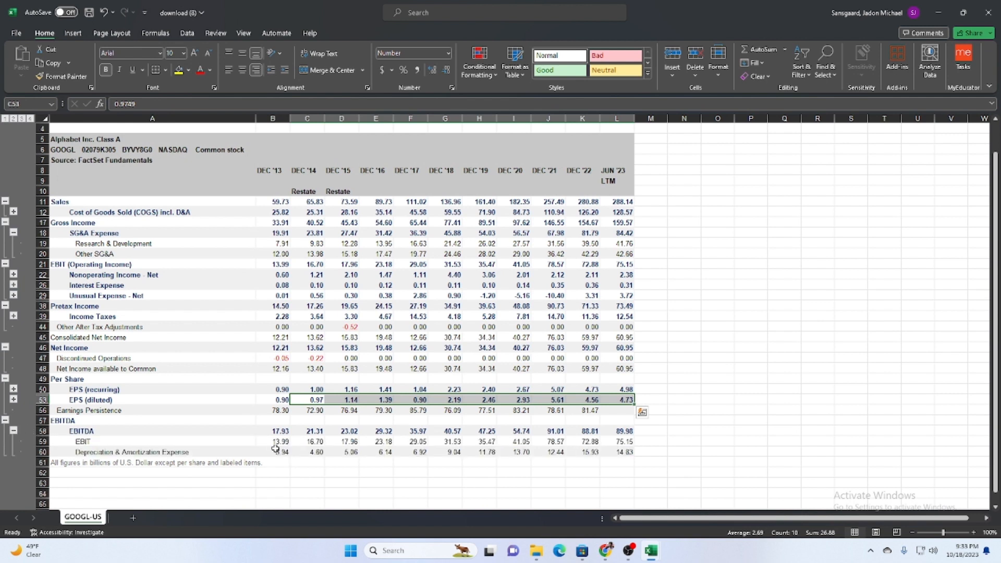
left_click_drag(275, 449, 373, 443)
left_click(221, 451)
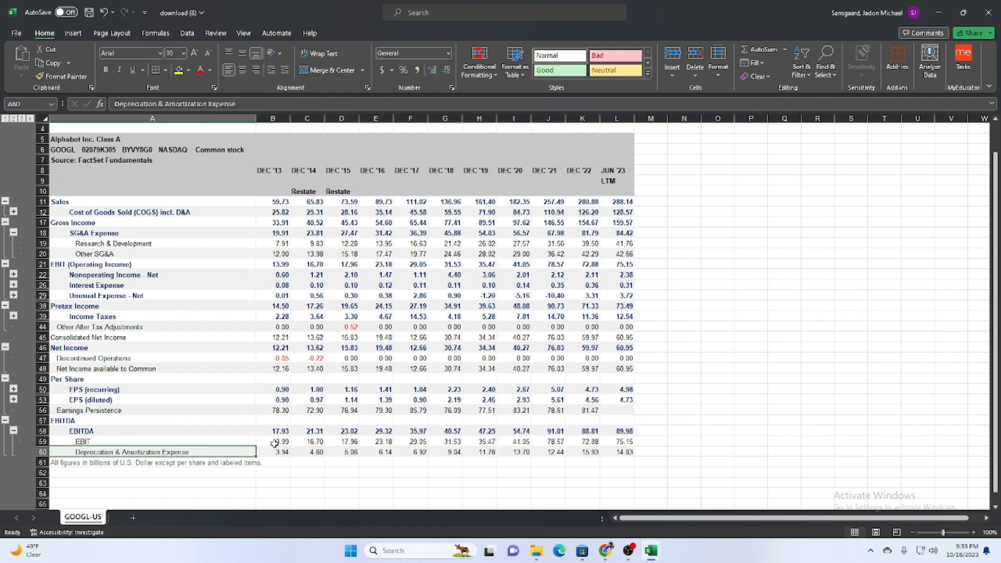
Try to copy the EBIT values from DEC '13 to JUN '23 in download (8) into the template's EBIT row, starting at C35.
left_click_drag(274, 442, 618, 442)
key("ctrl+c")
mouse_move(653, 551)
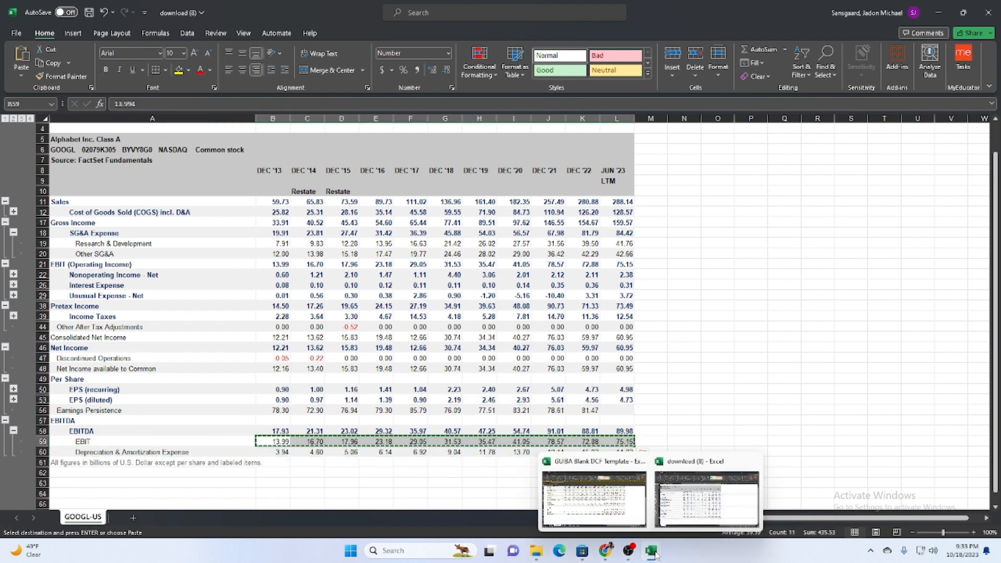
left_click(594, 498)
left_click(218, 362)
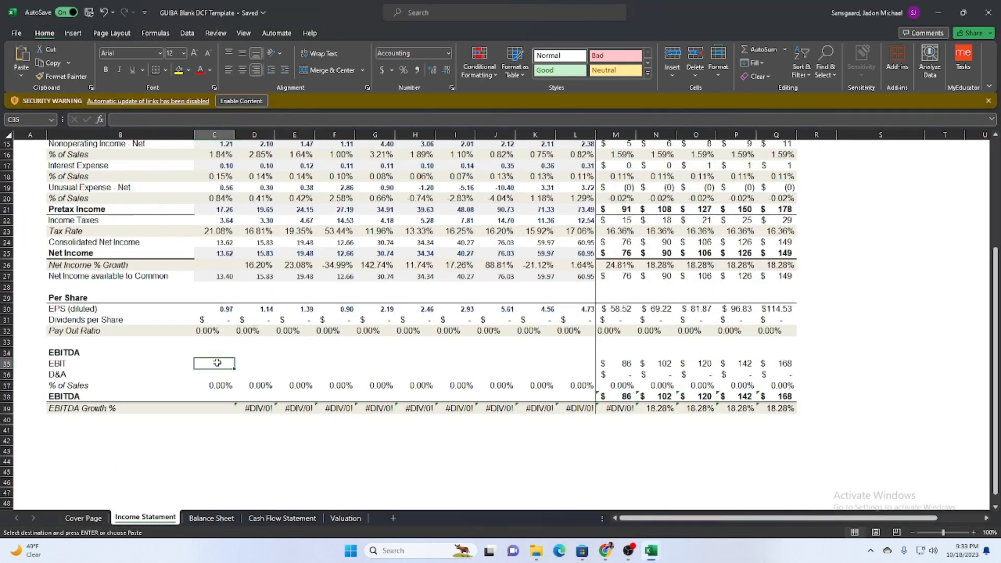
key("ctrl+v")
Copy the EBIT values from DEC '14 to JUN '23 in download (8) into the template's EBIT row, starting at C35.
mouse_move(652, 551)
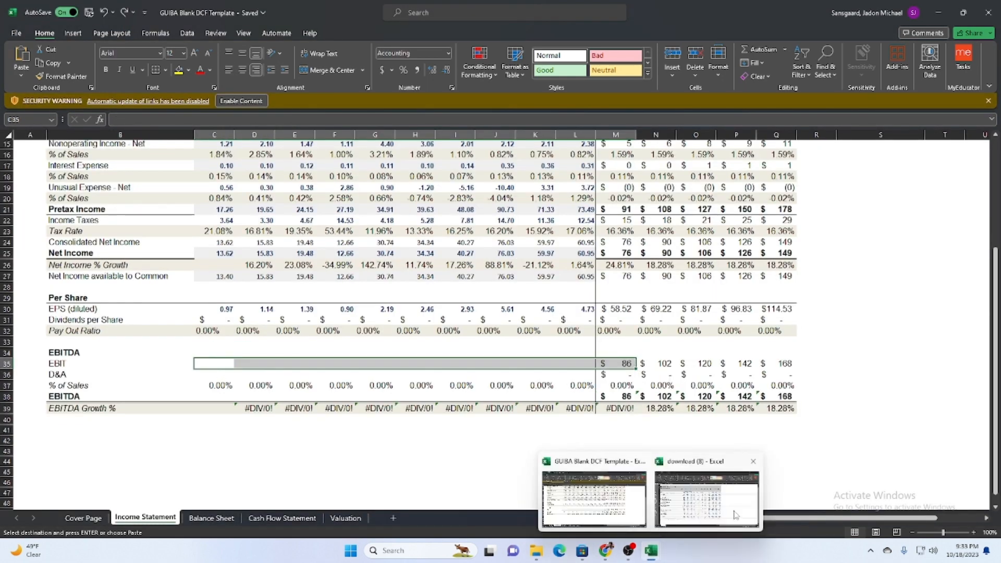
left_click(709, 495)
left_click_drag(315, 441, 620, 442)
key("ctrl+c")
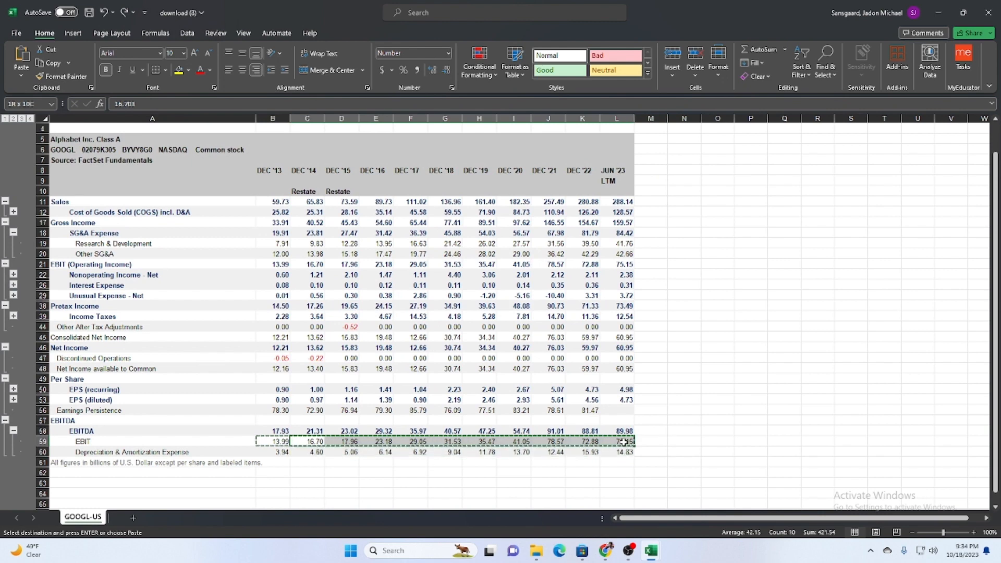
mouse_move(651, 552)
left_click(593, 469)
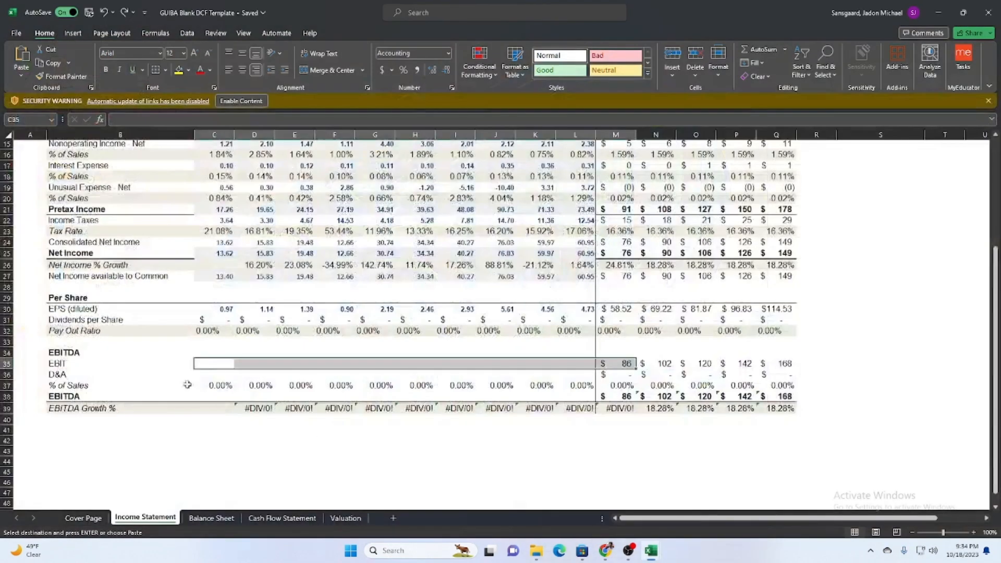
key("ctrl+v")
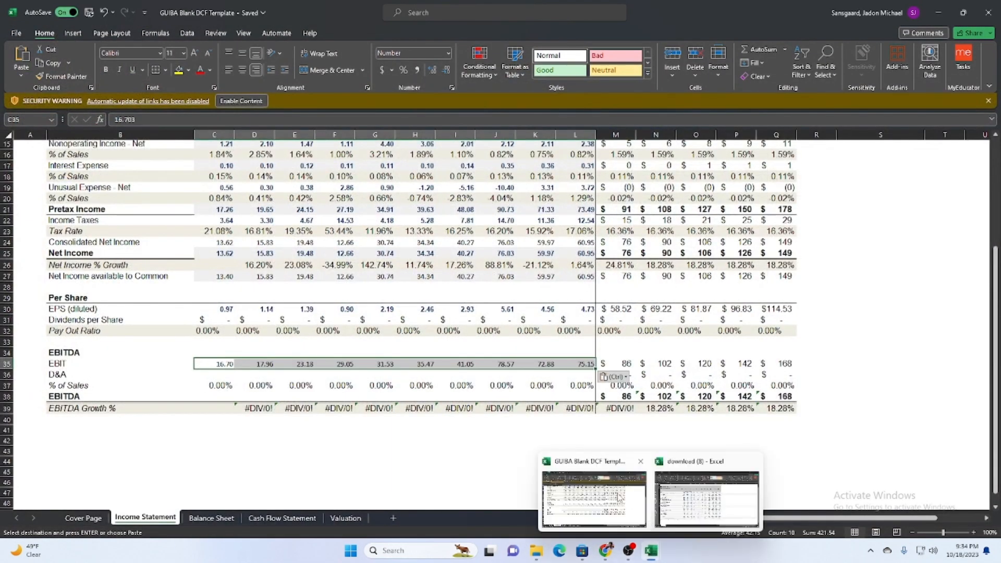
Copy the Depreciation & Amortization Expense values from DEC '14 to JUN '23 in download (8) into the template's D&A row, starting at C36.
mouse_move(652, 551)
left_click(649, 492)
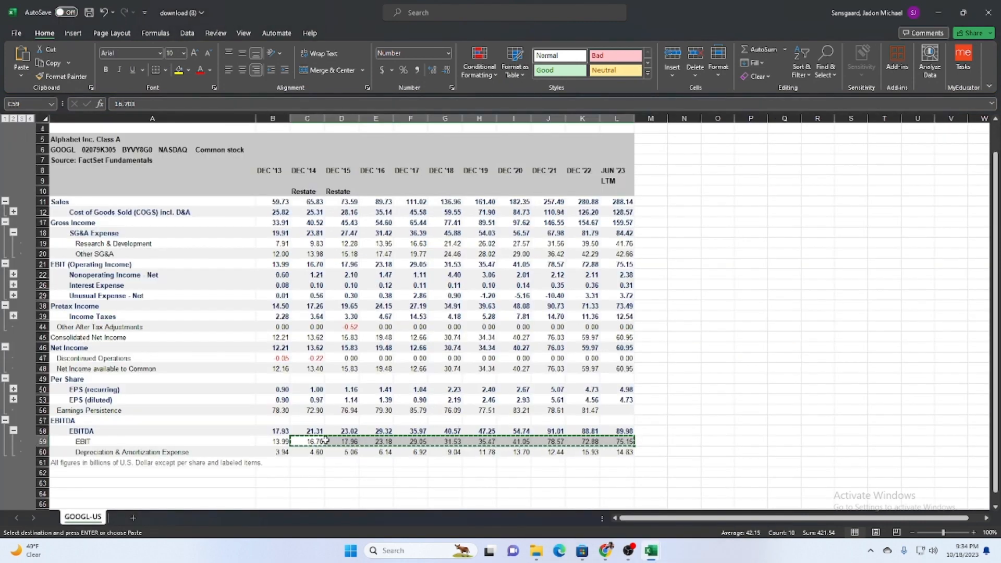
left_click_drag(308, 452, 620, 451)
key("ctrl+c")
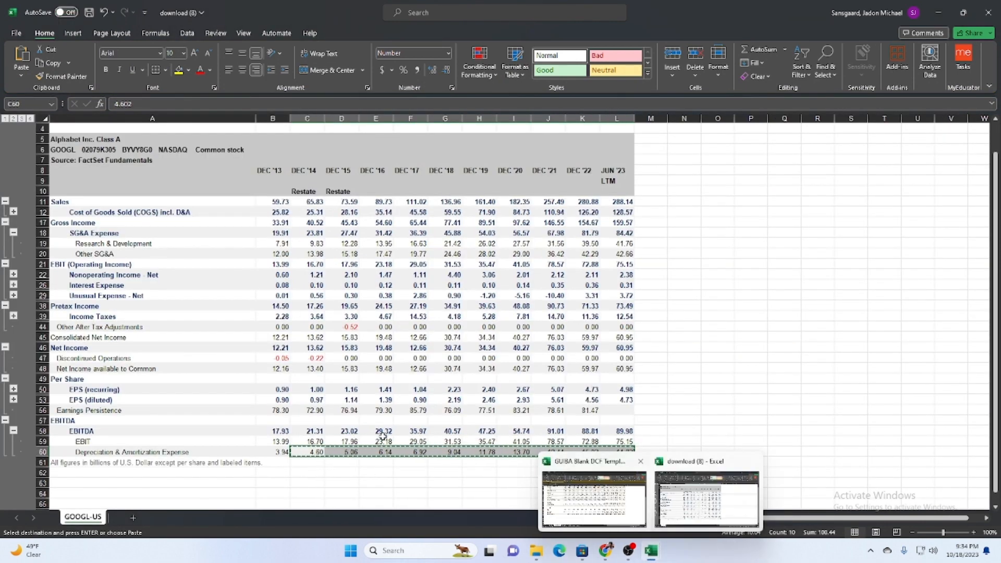
left_click(595, 498)
left_click(216, 375)
key("ctrl+v")
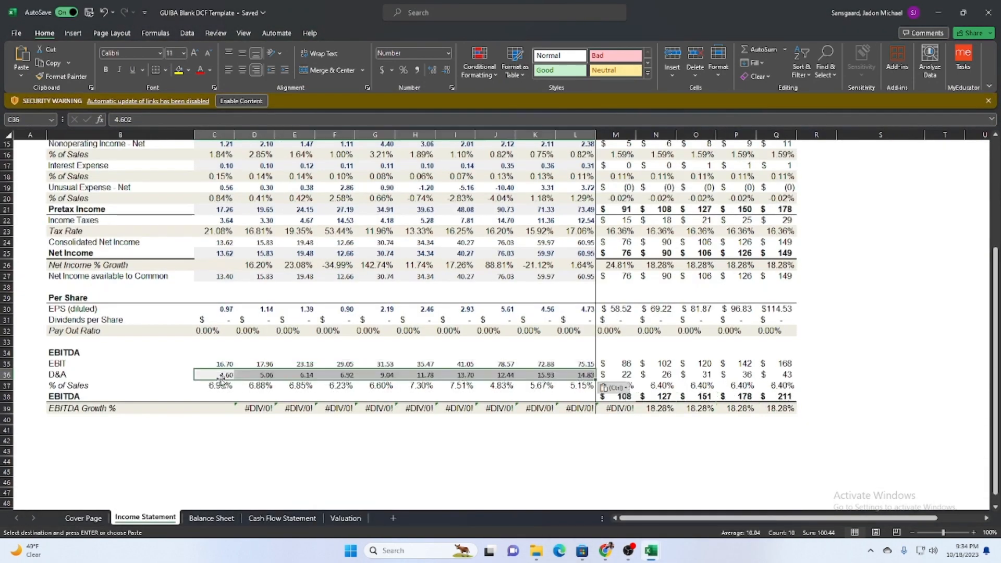
Copy the EBITDA values from DEC '14 to JUN '23 in download (8) into the template's EBITDA row, starting at C38.
left_click(221, 396)
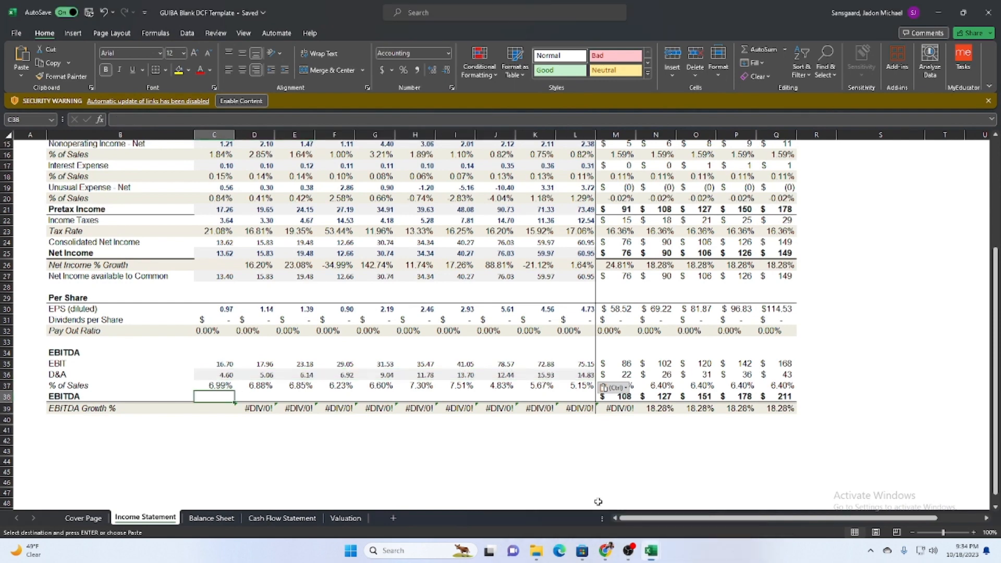
mouse_move(666, 551)
left_click(706, 497)
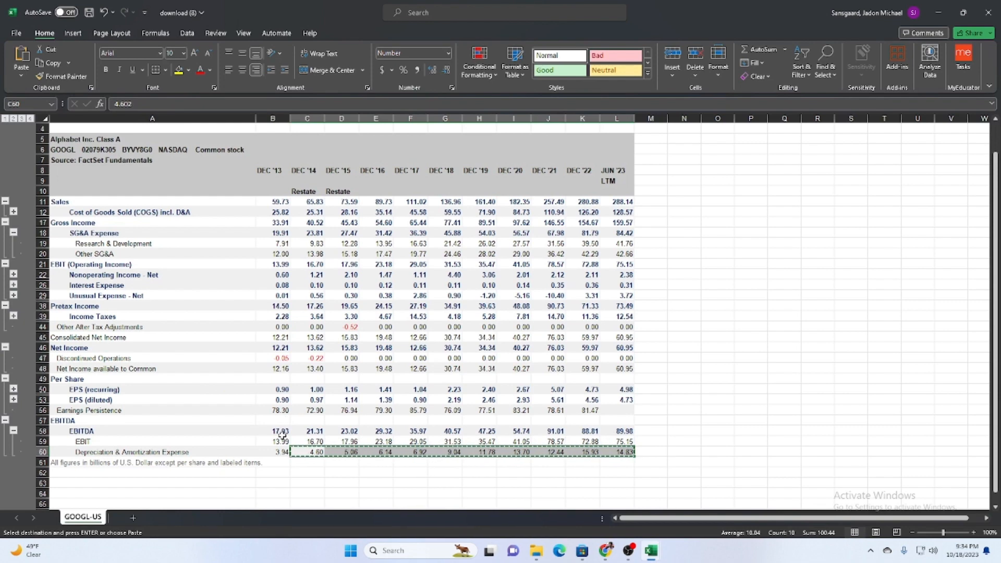
left_click_drag(315, 431, 626, 434)
key("ctrl+c")
mouse_move(651, 550)
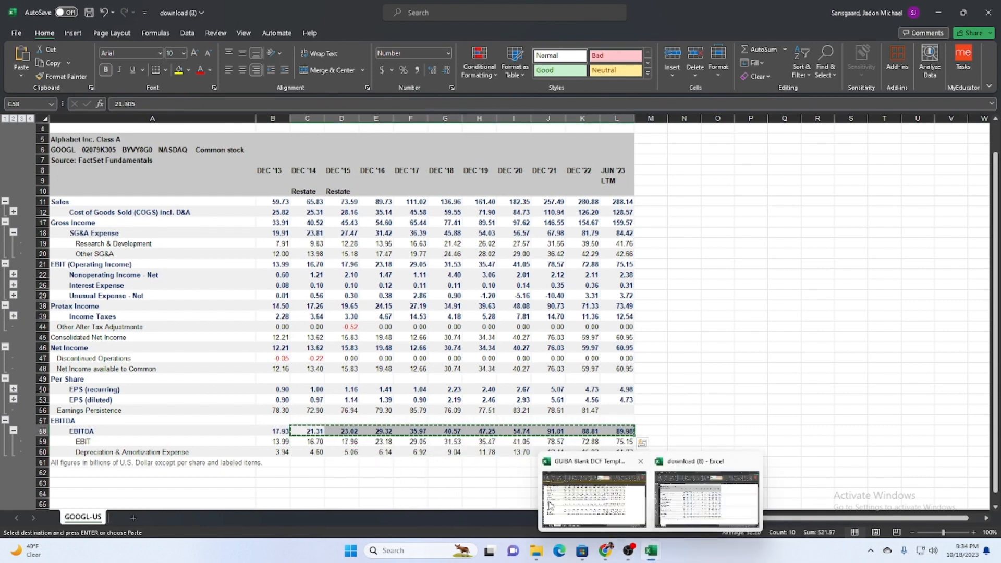
left_click(588, 498)
key("ctrl+v")
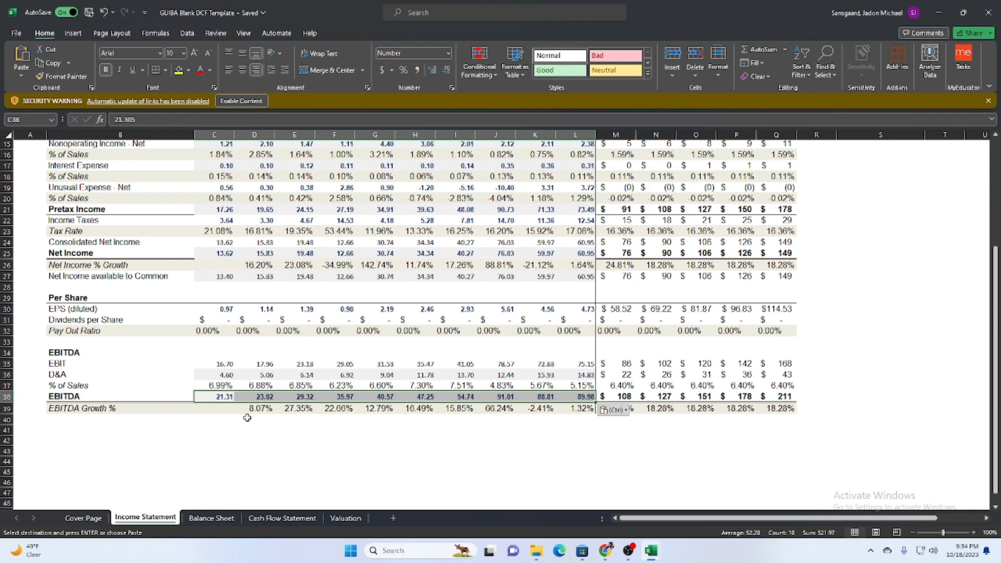
Copy only the formatting of the projected 2025 EBIT cell N35 onto the historical Sales values in C4:L4 using Paste Special Formats.
scroll(247, 417, "up", 4)
scroll(247, 417, "down", 2)
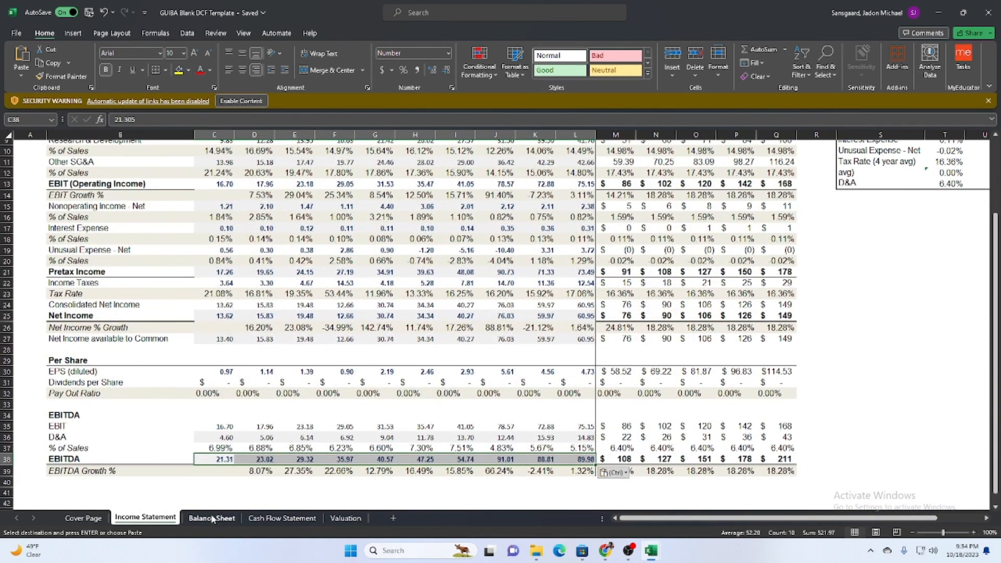
left_click(622, 431)
left_click(636, 427)
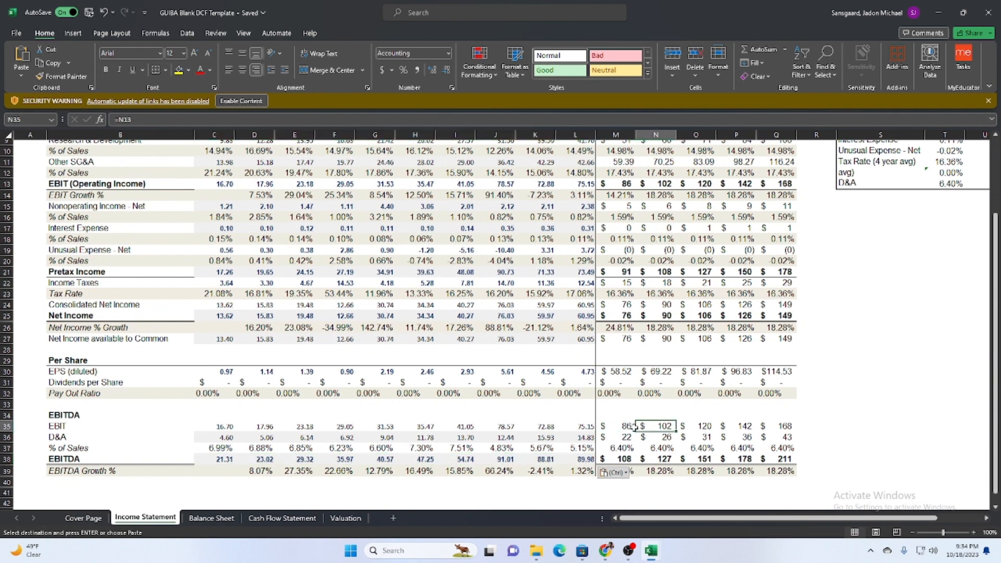
key("ctrl+c")
key("Up")
key("Up")
key("Up")
key("Up")
key("Up")
key("Up")
key("Up")
key("Up")
key("Up")
key("Up")
key("Up")
key("Up")
key("Up")
key("Up")
key("Up")
key("Up")
key("Up")
key("Up")
key("Up")
key("Up")
key("Up")
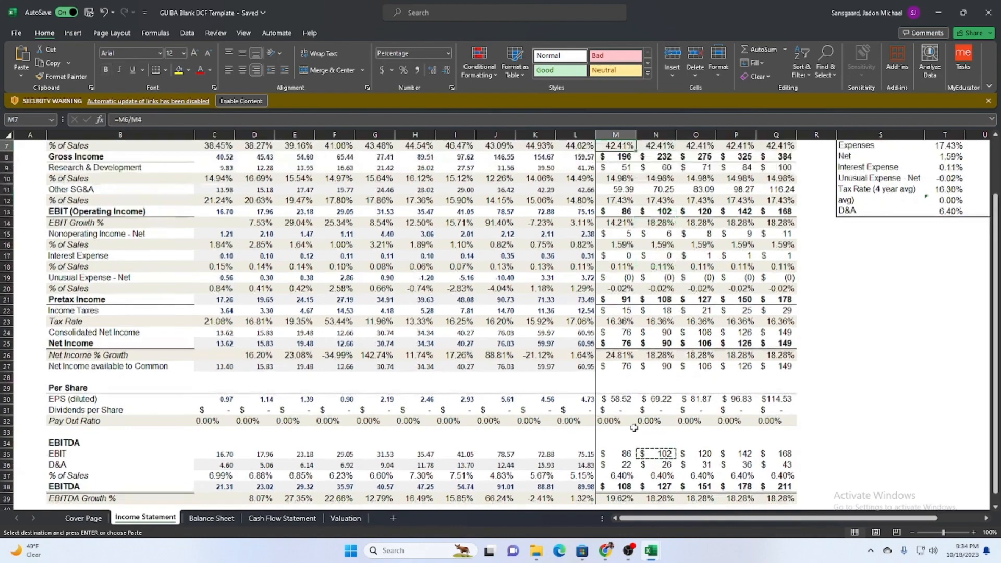
key("Left")
key("Left")
key("Left")
key("Left")
key("Left")
key("Left")
key("Left")
key("Left")
key("Up")
key("Up")
key("Up")
key("Left")
key("Down")
key("Right")
key("Down")
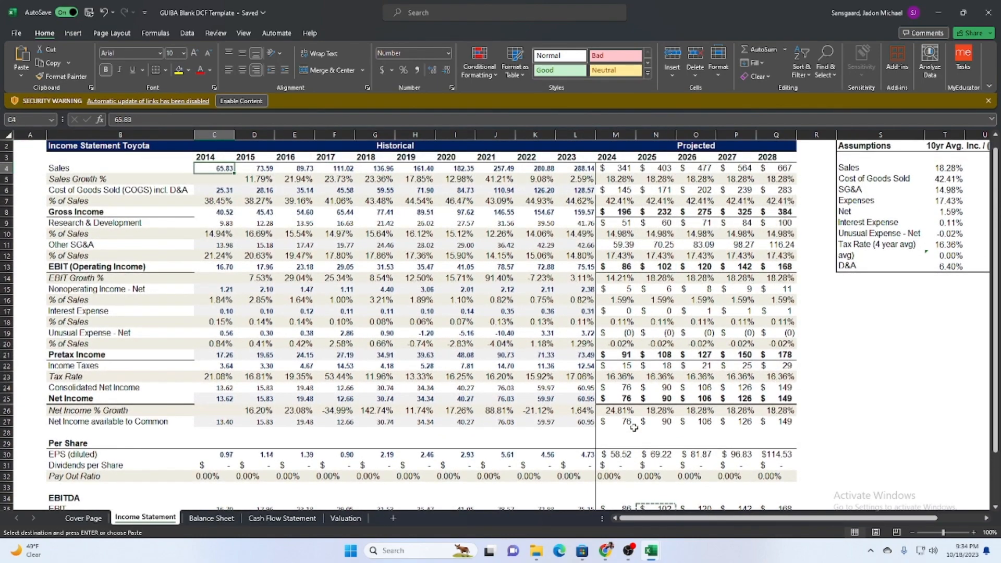
key("Down")
scroll(759, 436, "down", 6)
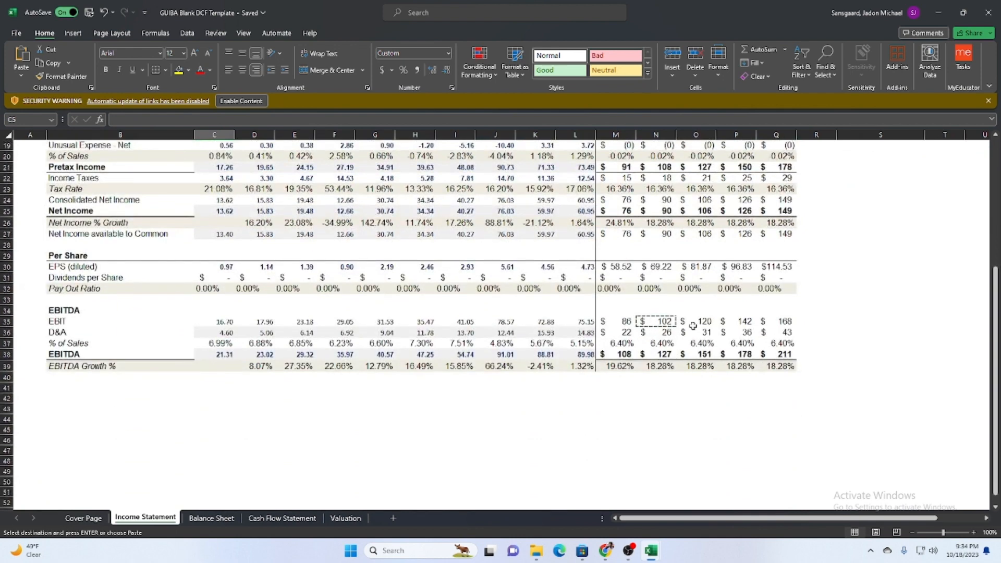
scroll(692, 326, "up", 6)
key("shift+Right")
key("shift+Right")
key("shift+Right")
key("shift+Right")
key("shift+Right")
key("shift+Right")
key("shift+Right")
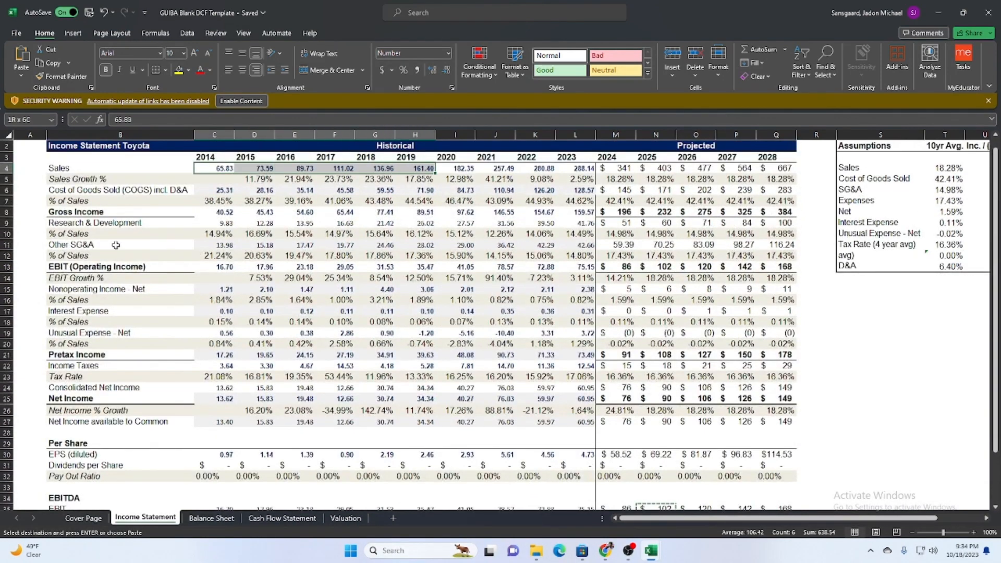
key("shift+Down")
key("shift+Down")
key("shift+Down")
key("shift+Down")
key("shift+Down")
key("shift+Down")
key("shift+Down")
key("shift+Down")
key("shift+Down")
key("shift+Down")
key("shift+Down")
key("shift+Down")
key("shift+Down")
key("shift+Down")
key("shift+Down")
key("shift+Down")
key("shift+Down")
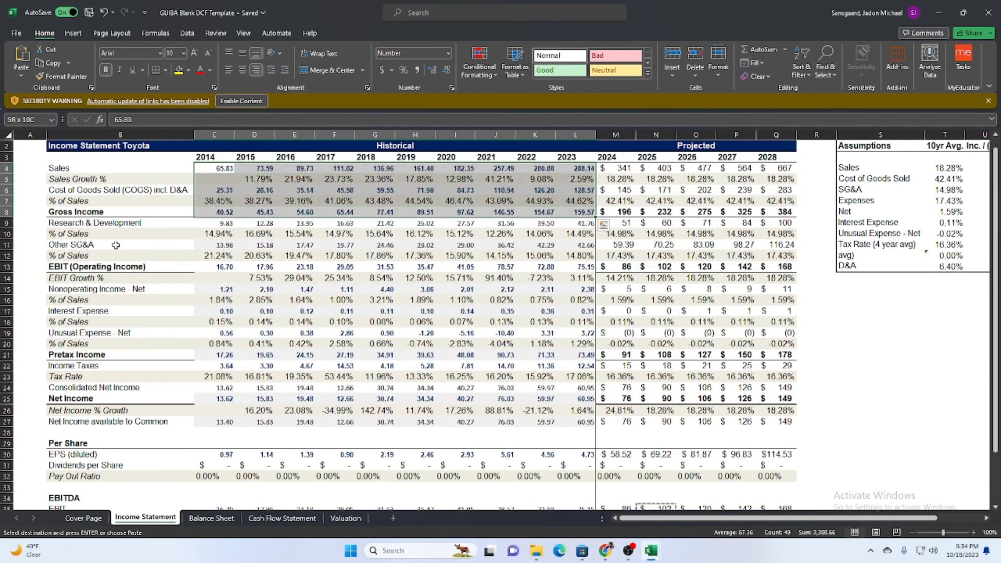
key("shift+Up")
key("shift+Up")
key("shift+Up")
key("shift+Up")
key("shift+Up")
key("shift+Up")
key("shift+Up")
key("shift+Up")
key("shift+Up")
key("shift+Up")
key("shift+Up")
key("shift+Up")
key("shift+Up")
key("shift+Up")
key("shift+Up")
key("shift+Up")
key("shift+Up")
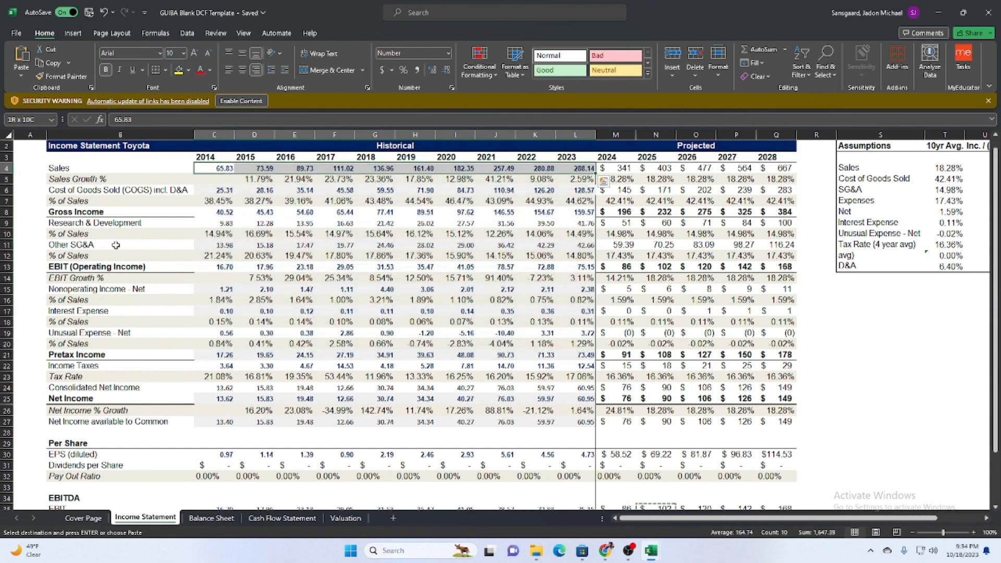
key("ctrl+alt+v")
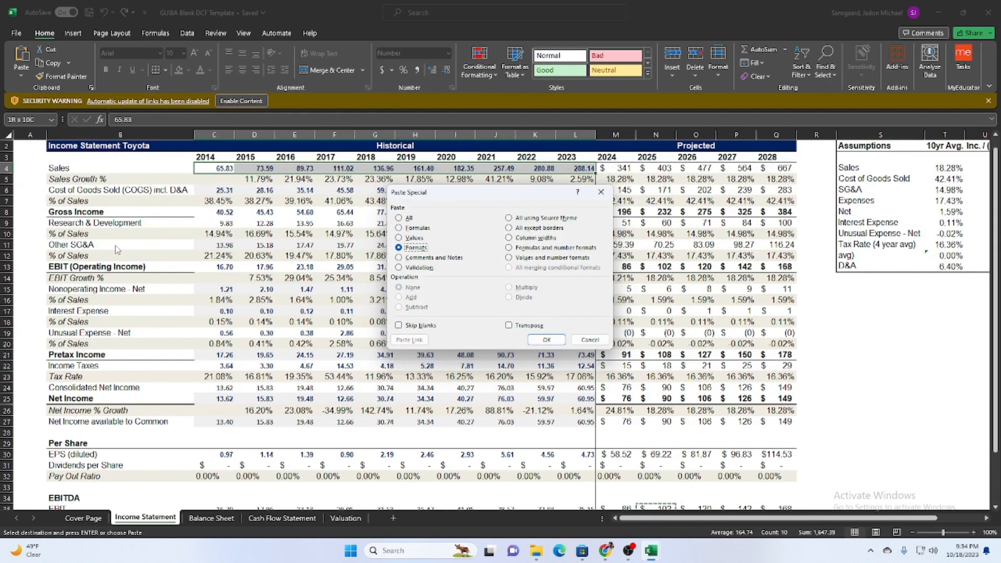
key("Return")
key("Right")
key("Right")
key("Right")
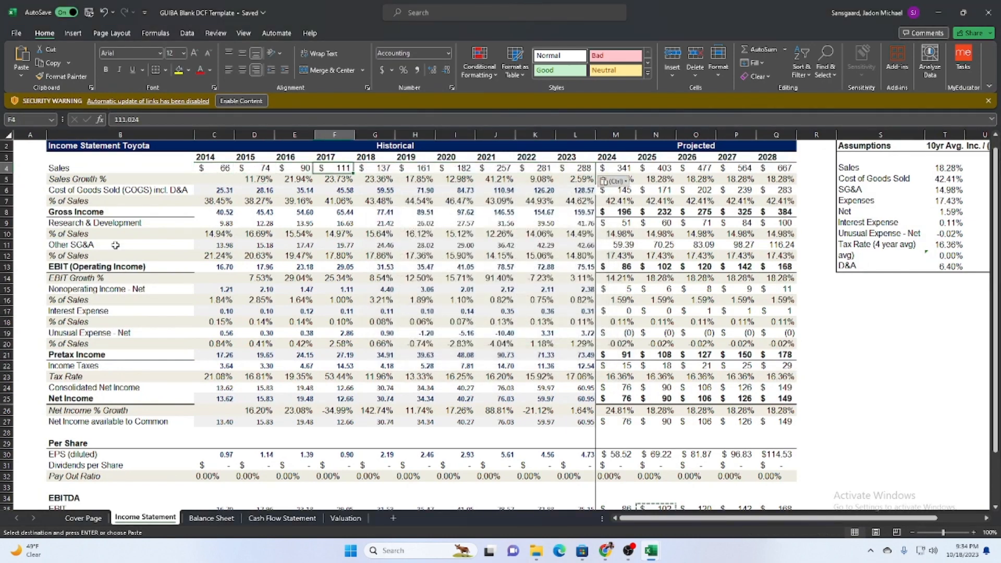
Adjust the border of the 2023 Cost of Goods Sold cell L6 on the Income Statement sheet.
key("Right")
key("Right")
key("Right")
key("Right")
key("Right")
key("Right")
key("Down")
key("Down")
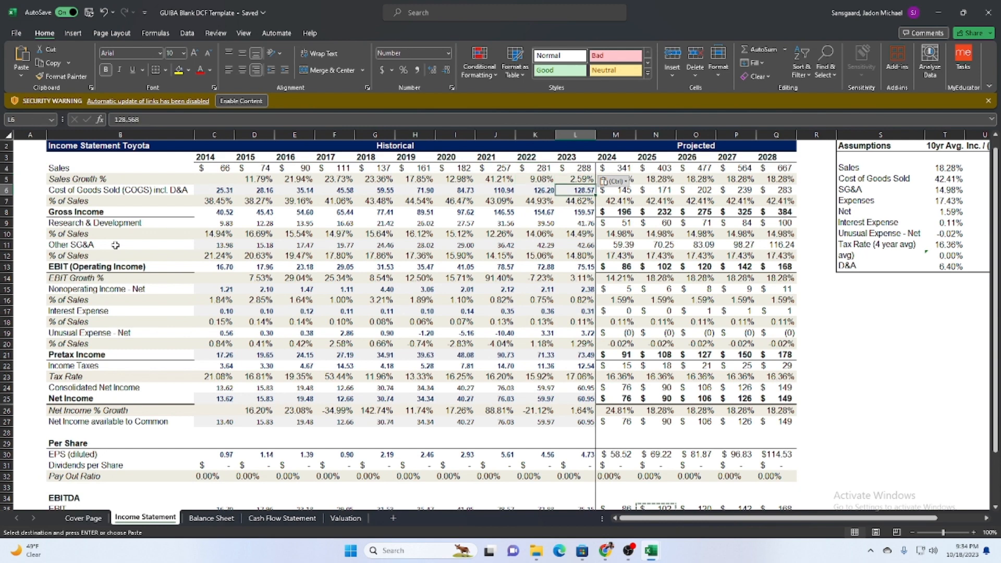
left_click(166, 70)
left_click(183, 143)
left_click(536, 311)
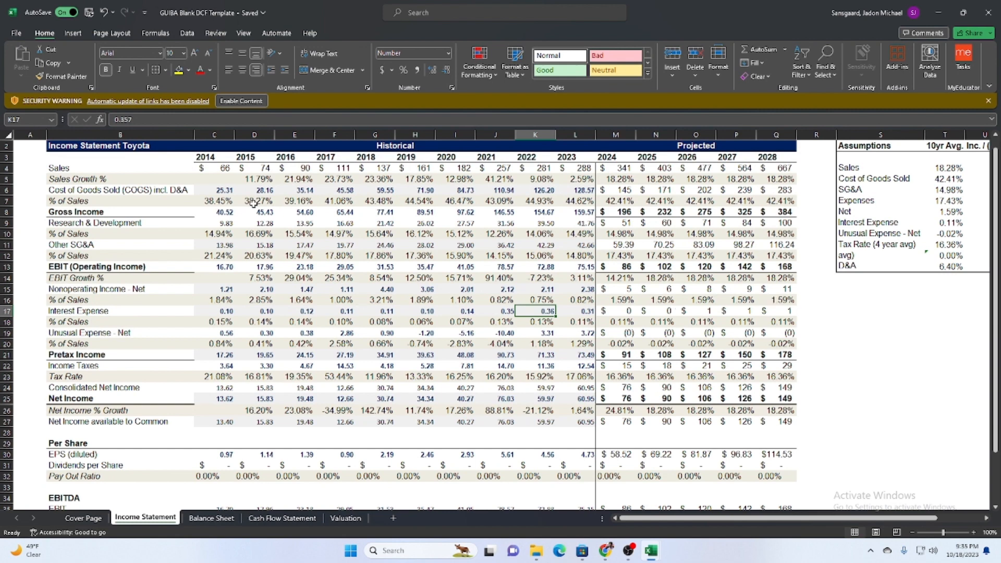
key("Left")
key("Up")
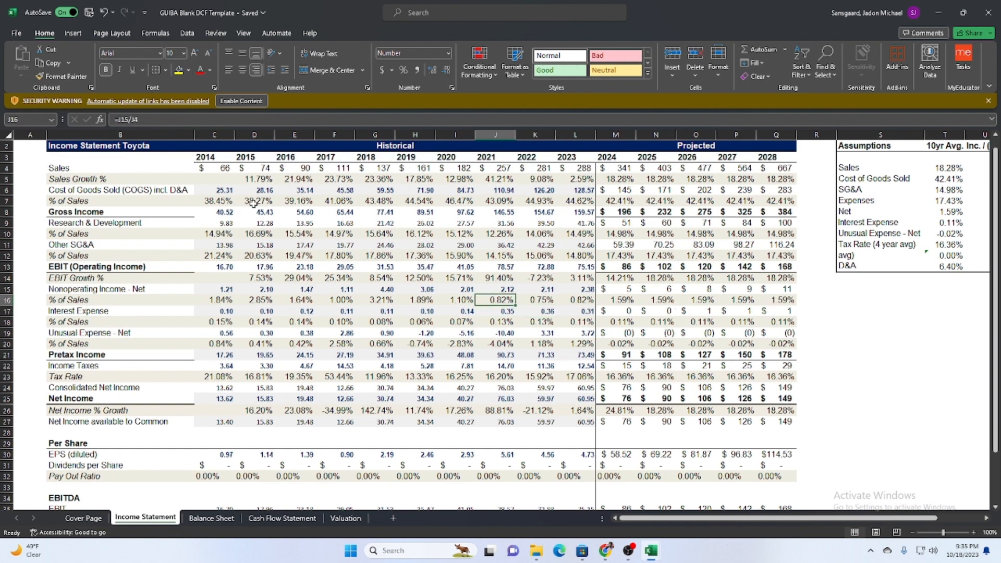
scroll(251, 201, "down", 3)
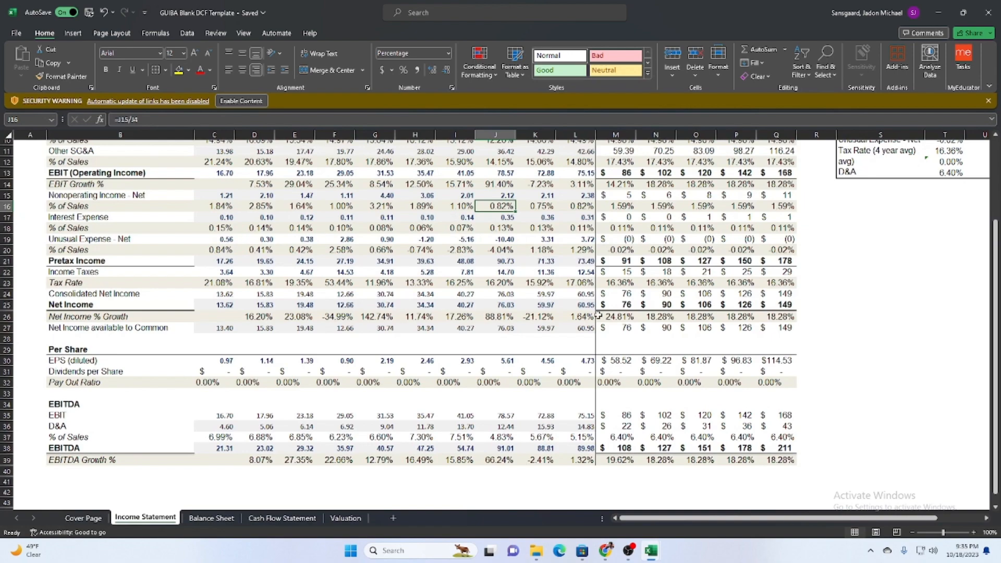
scroll(598, 314, "up", 3)
scroll(569, 288, "down", 4)
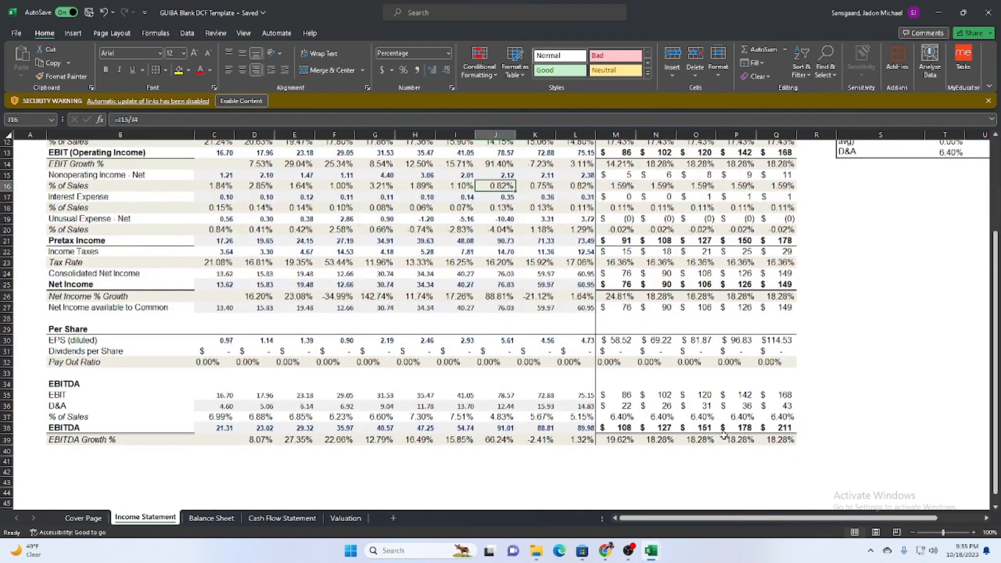
left_click(701, 405)
key("ctrl+c")
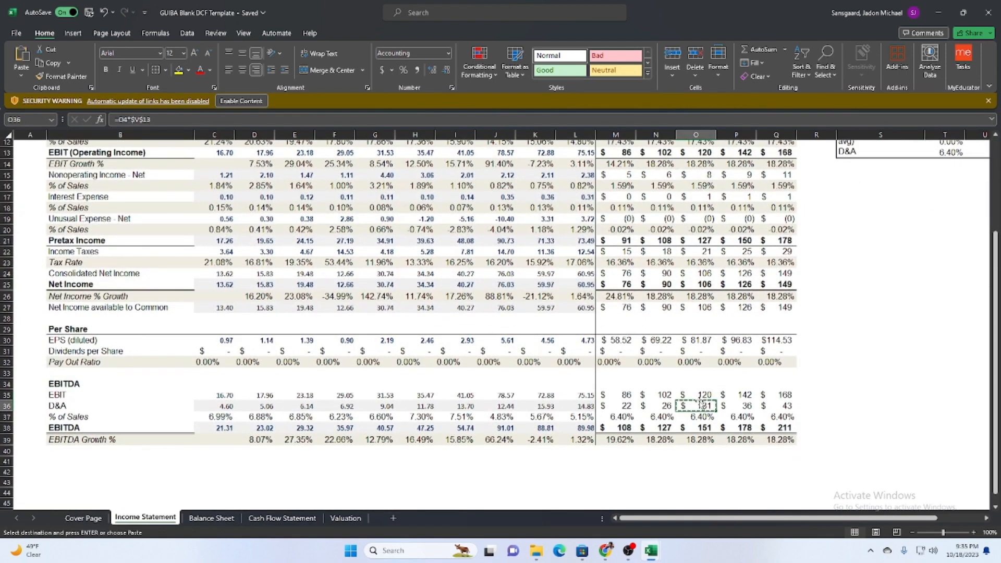
key("Right")
key("Right")
key("Right")
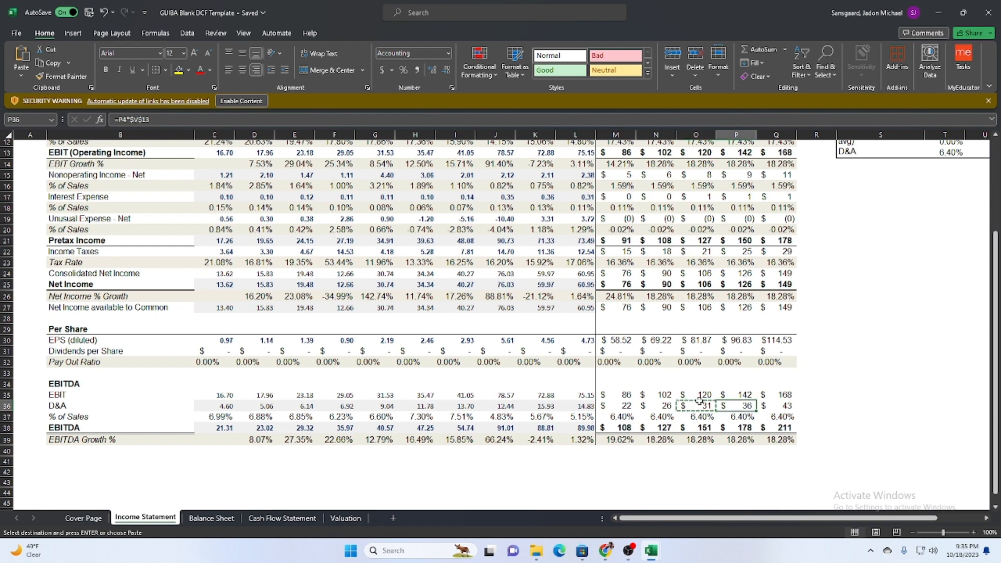
key("ctrl+alt+v")
key("t")
key("v")
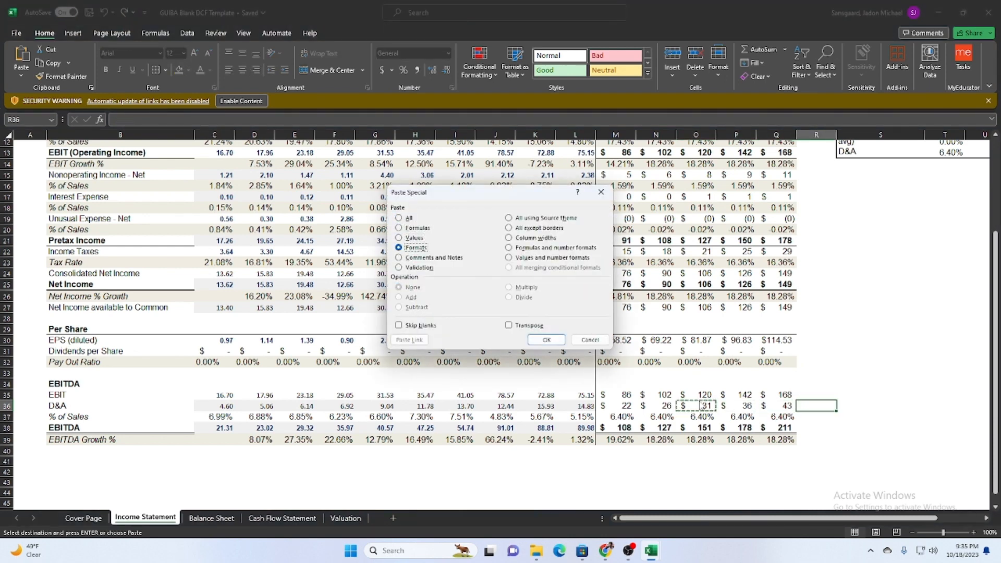
key("Escape")
key("Escape")
key("Left")
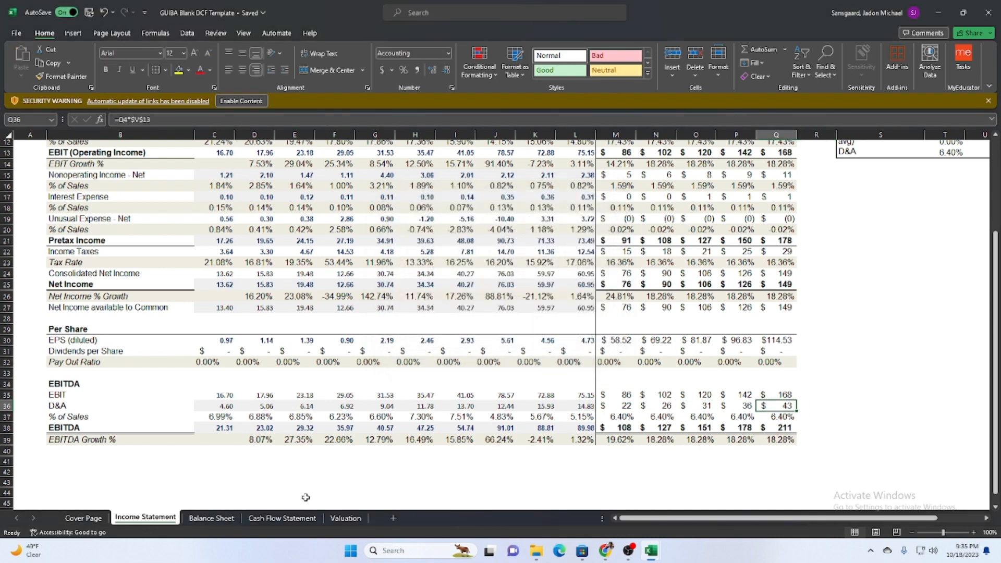
Go to the template's Balance Sheet, then open download (9).xlsx from the browser's recent downloads and enable editing.
left_click(211, 517)
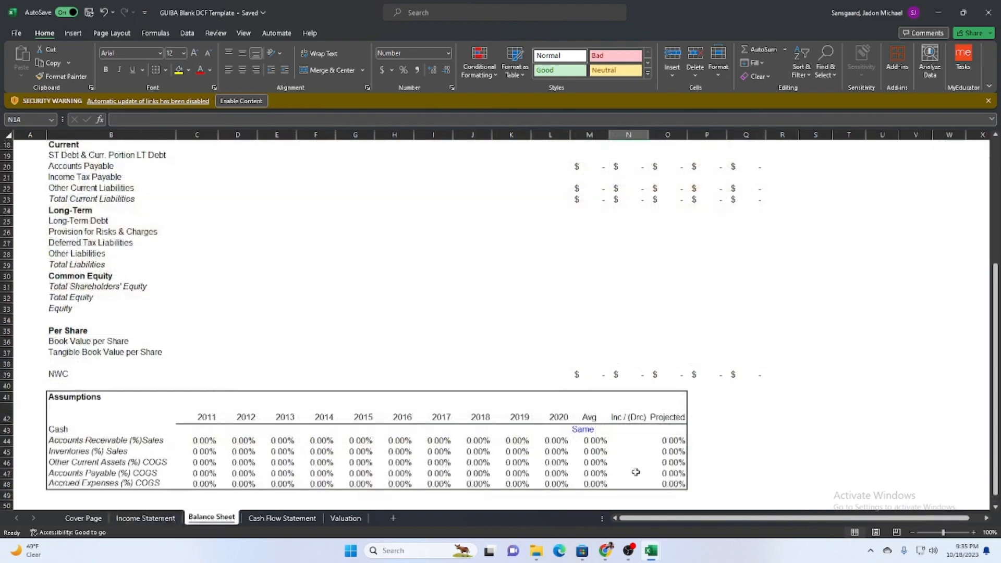
scroll(365, 313, "up", 4)
mouse_move(651, 551)
left_click(939, 11)
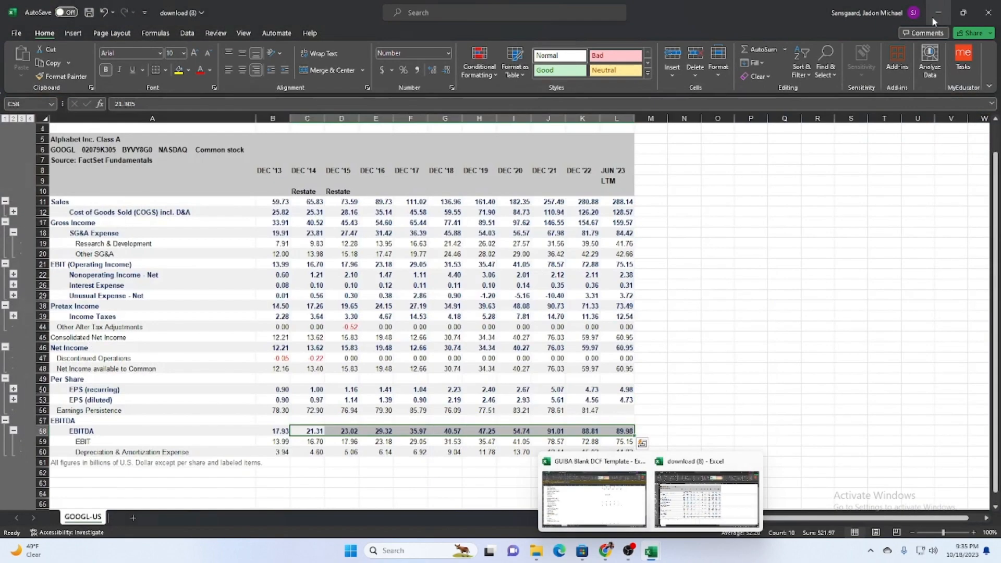
left_click(938, 11)
left_click(939, 29)
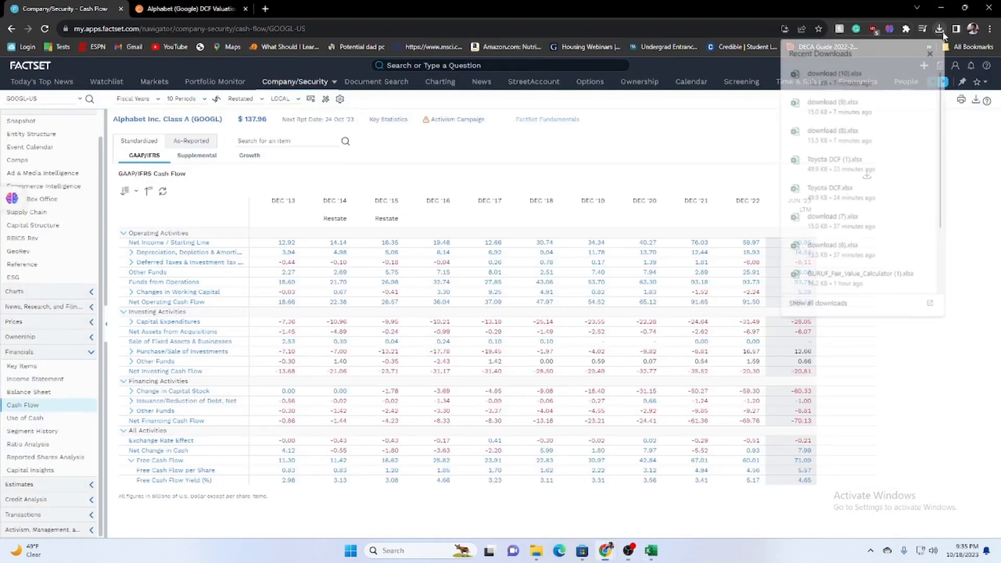
left_click(868, 108)
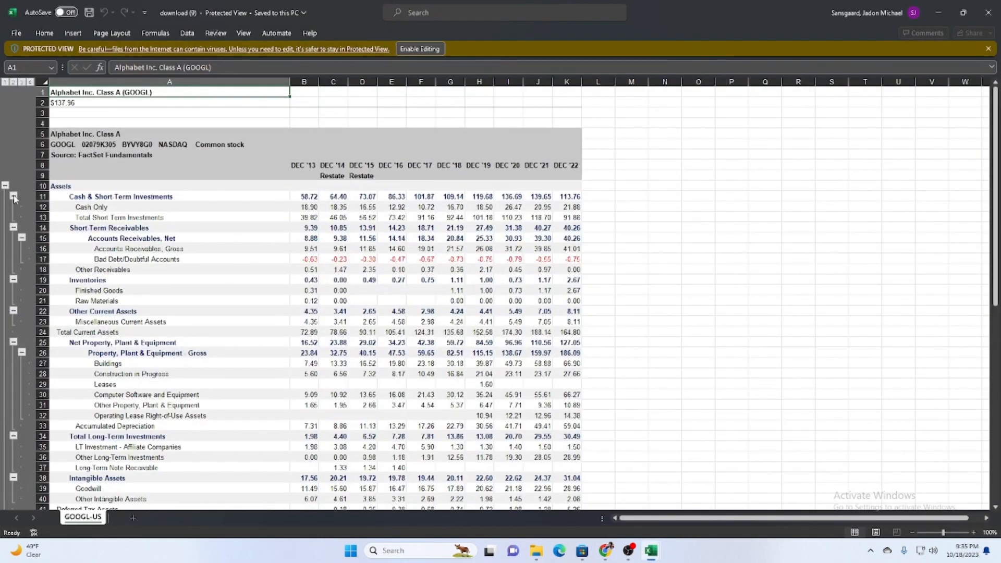
left_click(419, 49)
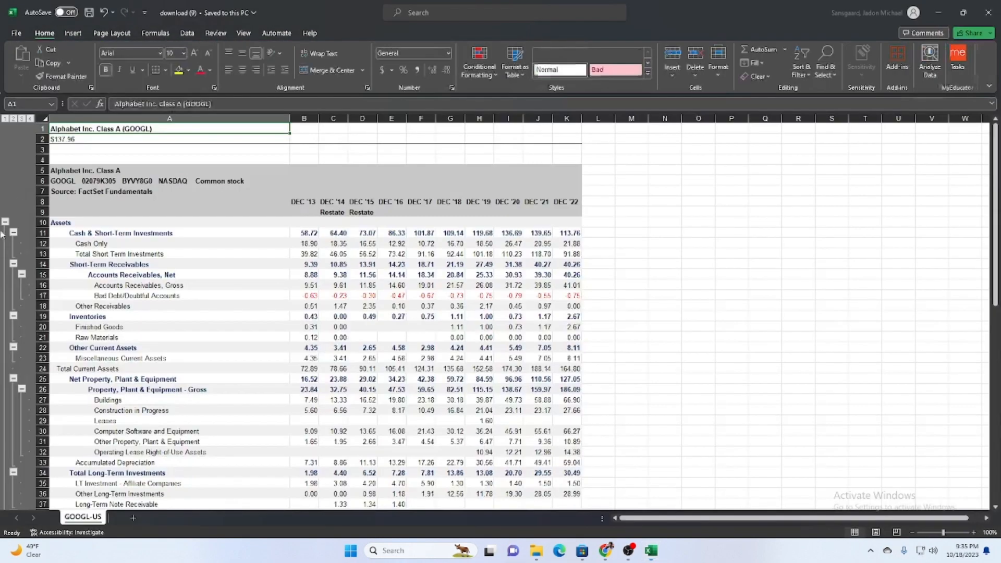
Collapse the detail rows of the asset groups from Cash & Short-Term Investments through Intangible Assets in download (9).
left_click(14, 233)
left_click(13, 243)
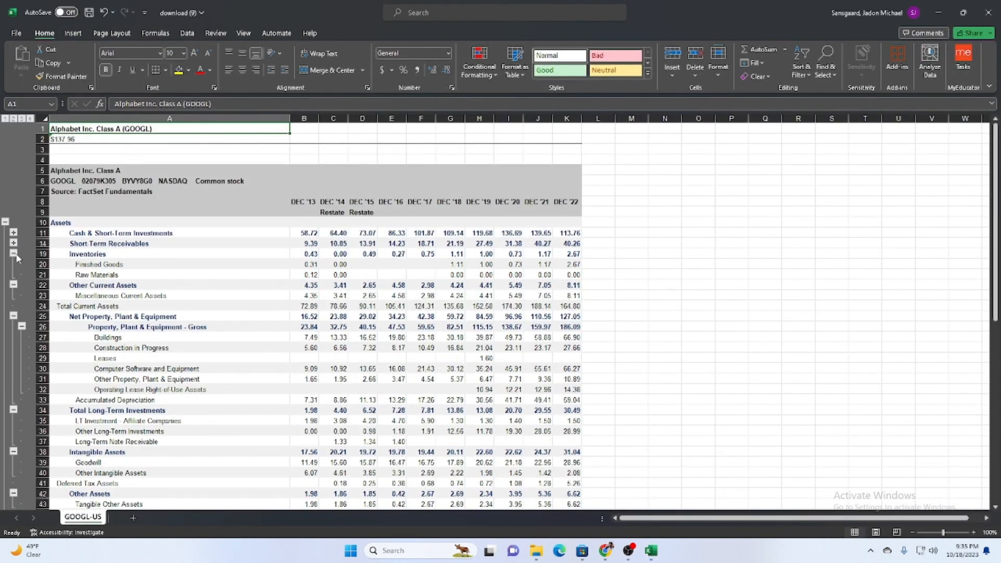
left_click(14, 253)
left_click(14, 263)
left_click(14, 285)
left_click(14, 295)
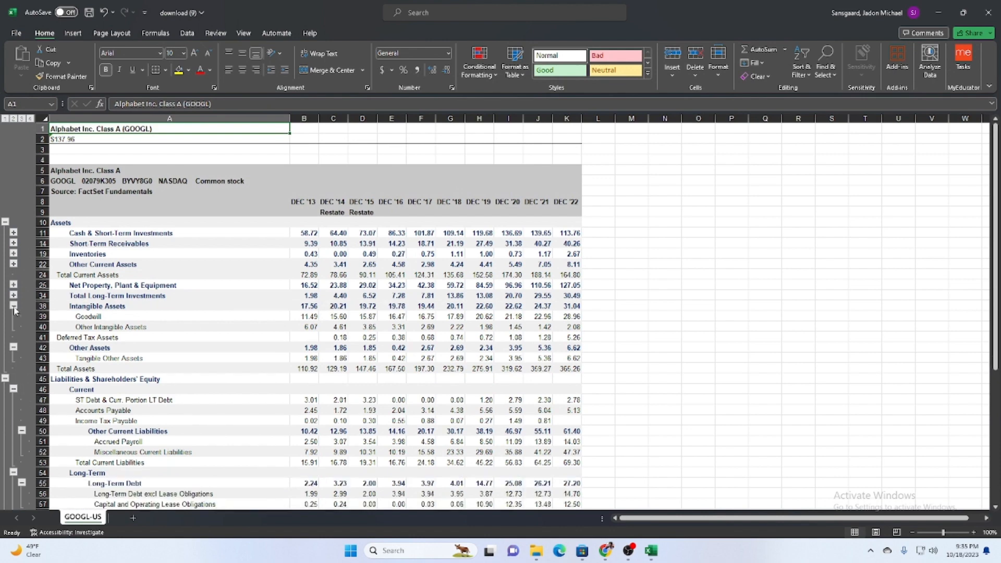
left_click(14, 305)
Collapse the detail rows under Other Assets, Current, Long-Term and Equity in download (9).
scroll(25, 287, "down", 4)
left_click(13, 243)
left_click(13, 201)
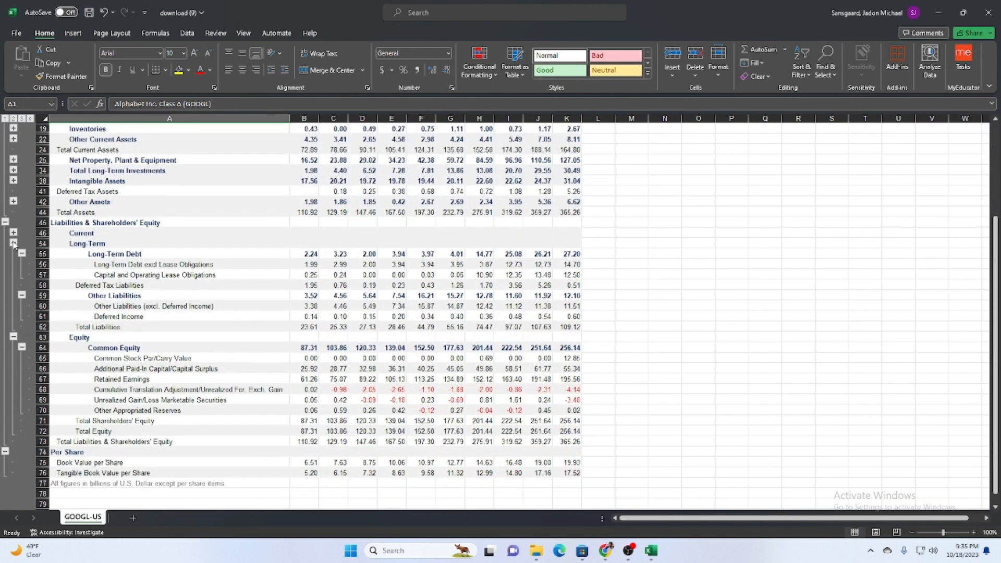
left_click(13, 243)
left_click(14, 254)
scroll(293, 408, "up", 4)
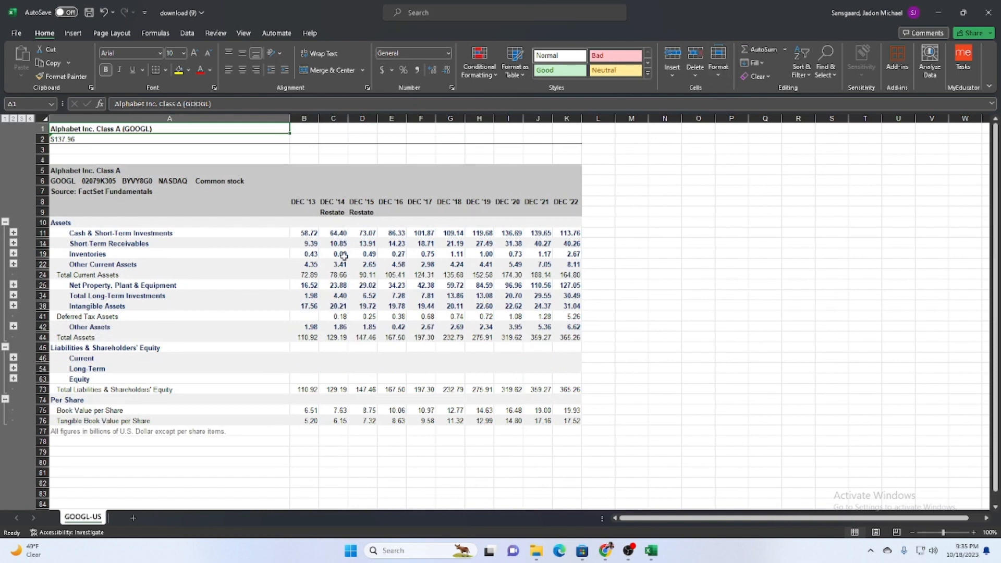
Reduce download (9) to a floating window and close download (8) without saving its changes.
left_click_drag(296, 238, 410, 268)
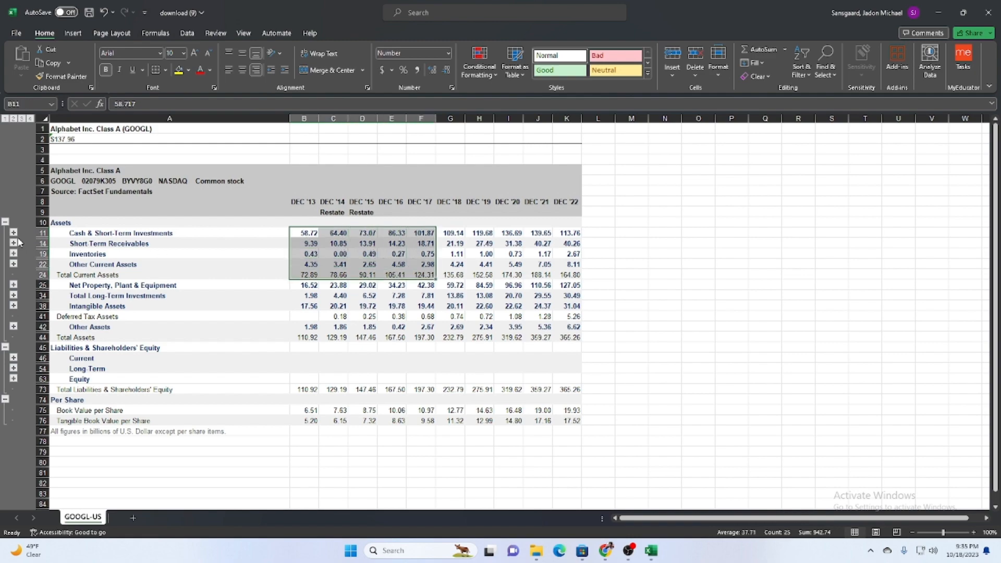
left_click(963, 13)
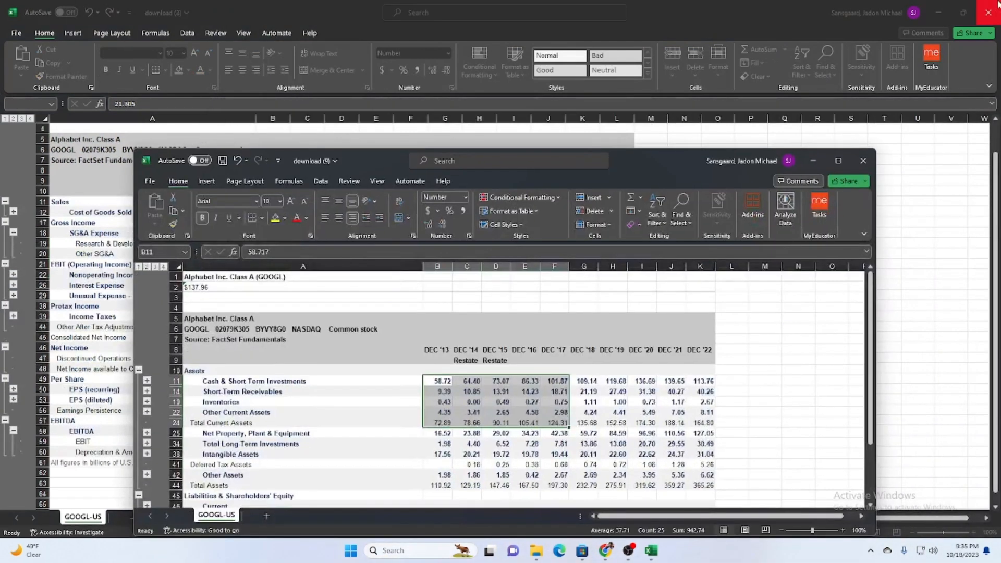
left_click(995, 7)
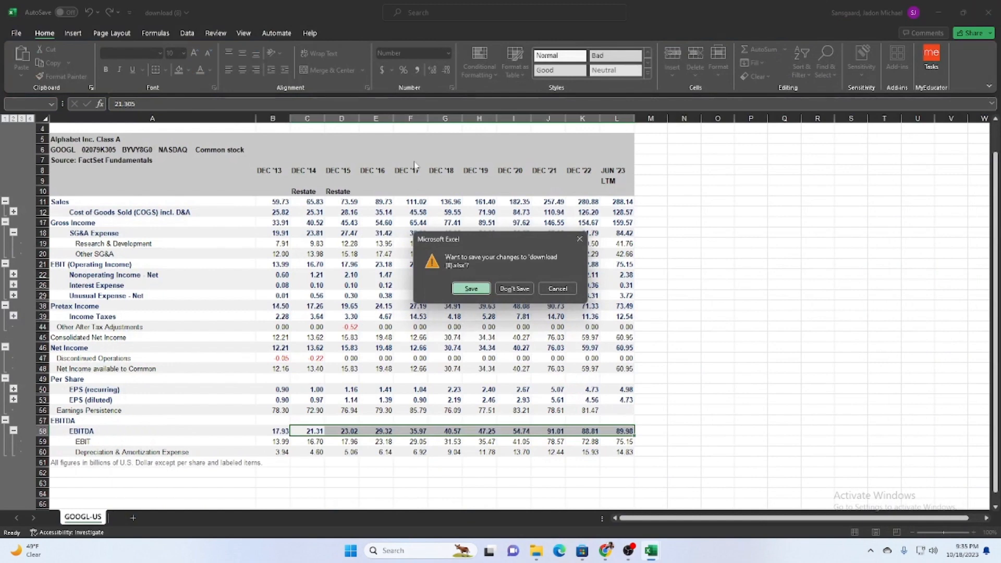
left_click(498, 289)
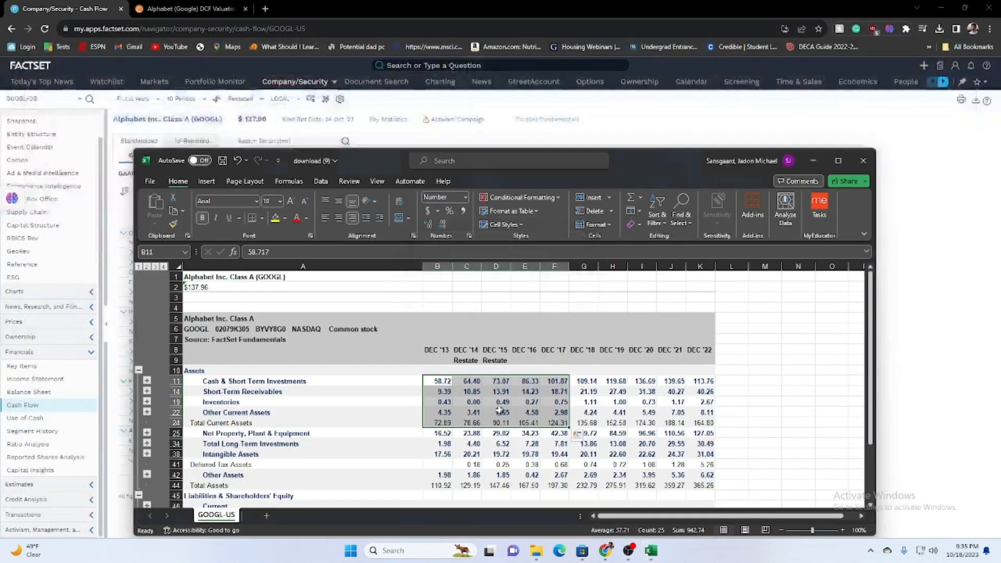
left_click_drag(368, 180, 469, 142)
left_click(649, 553)
left_click(613, 511)
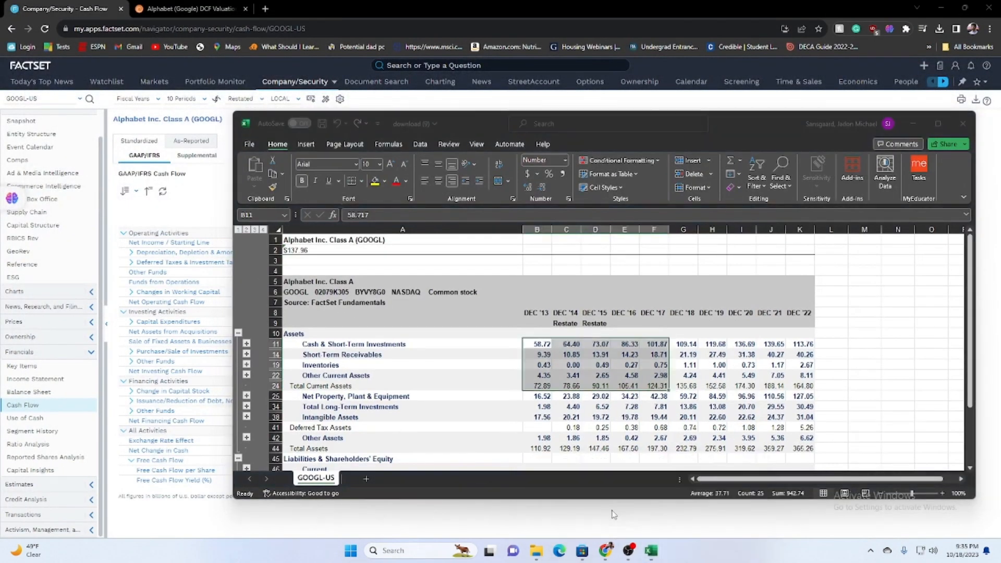
scroll(548, 360, "up", 2)
scroll(620, 427, "down", 1)
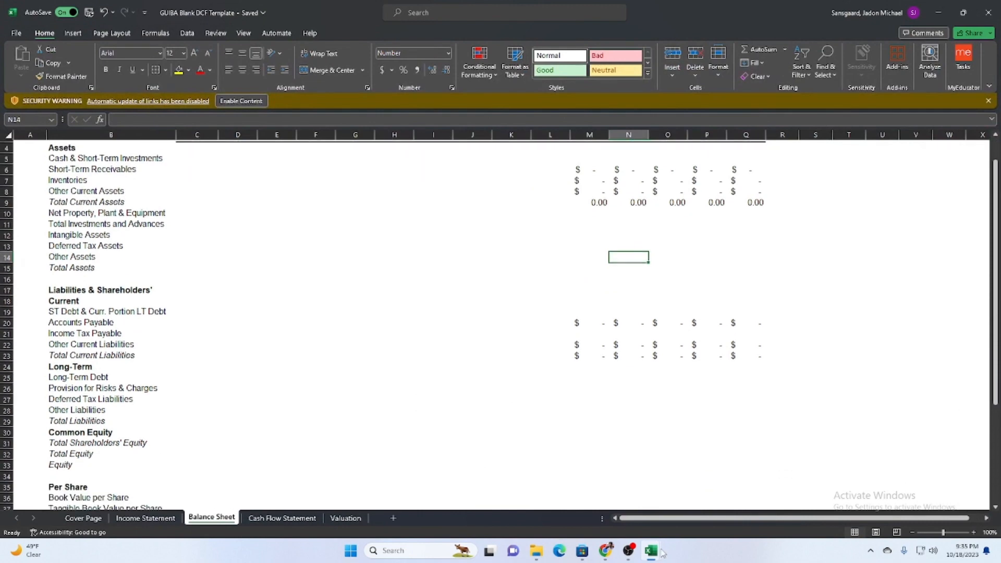
mouse_move(650, 552)
left_click(681, 486)
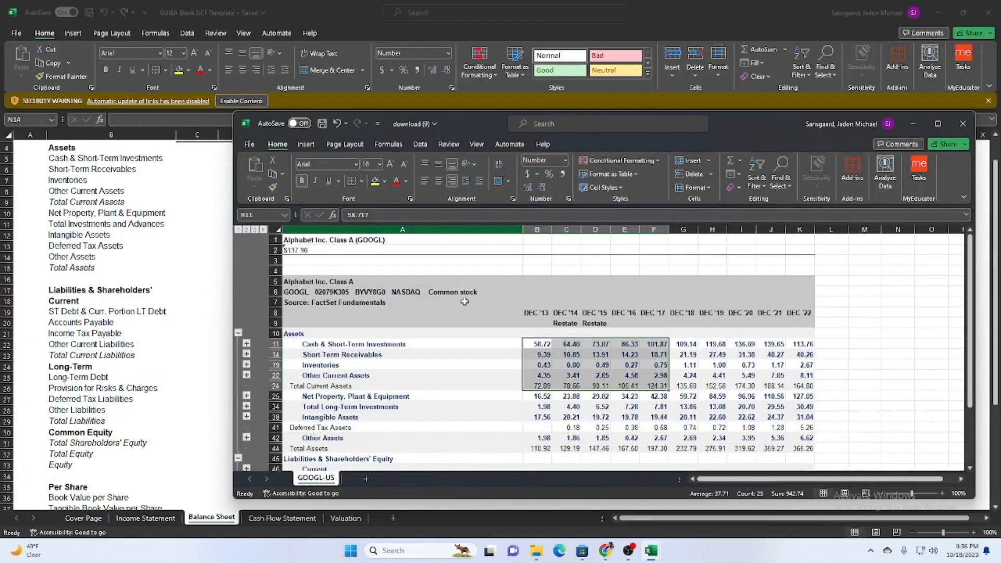
scroll(483, 375, "down", 3)
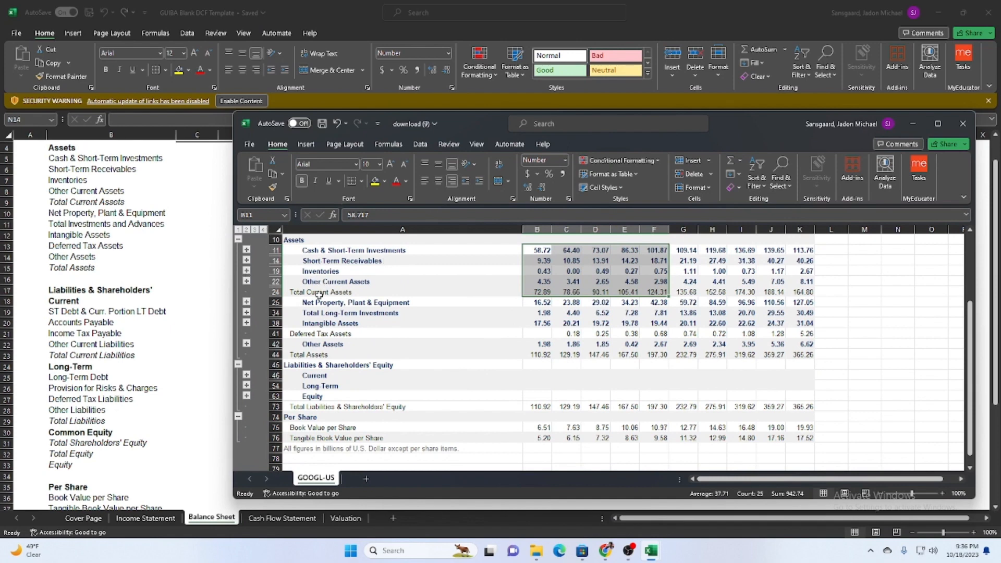
left_click_drag(536, 250, 803, 293)
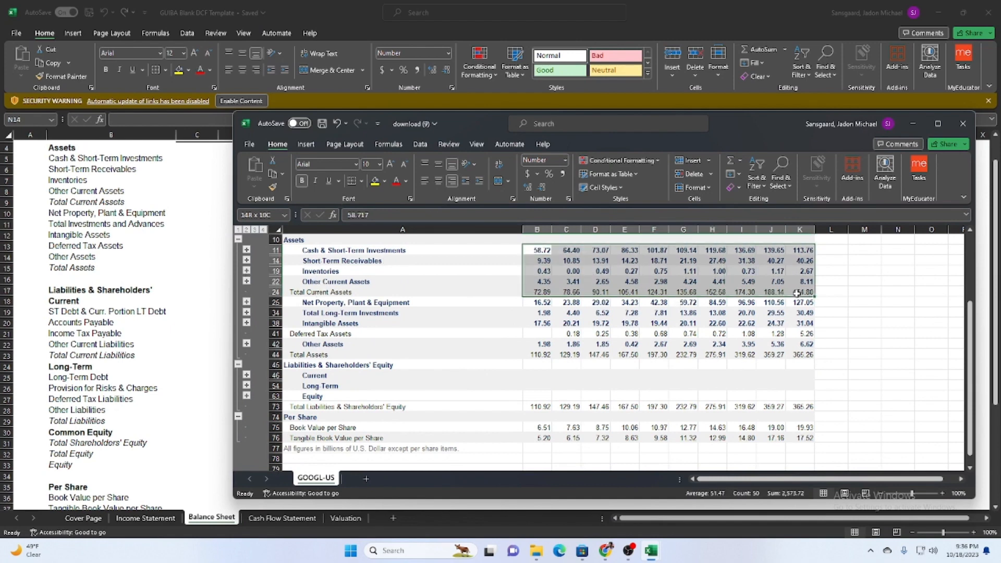
key("ctrl+c")
left_click(214, 165)
scroll(233, 233, "up", 1)
scroll(236, 235, "down", 1)
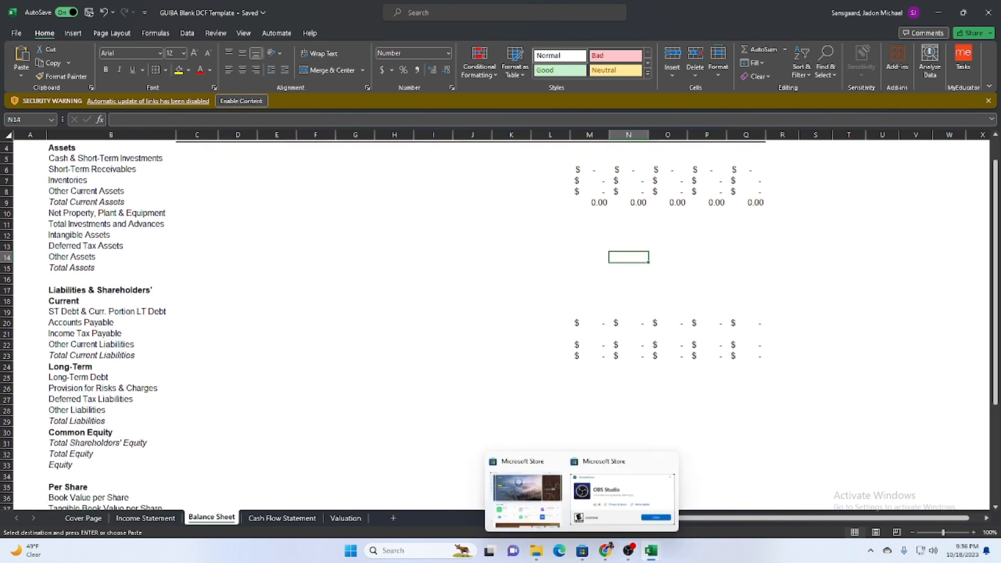
Try to copy the whole current assets block C11:K24 from download (9) into the template's Balance Sheet at C5, and undo it.
left_click(706, 497)
left_click_drag(566, 250, 800, 292)
key("ctrl+c")
left_click(137, 241)
left_click(193, 159)
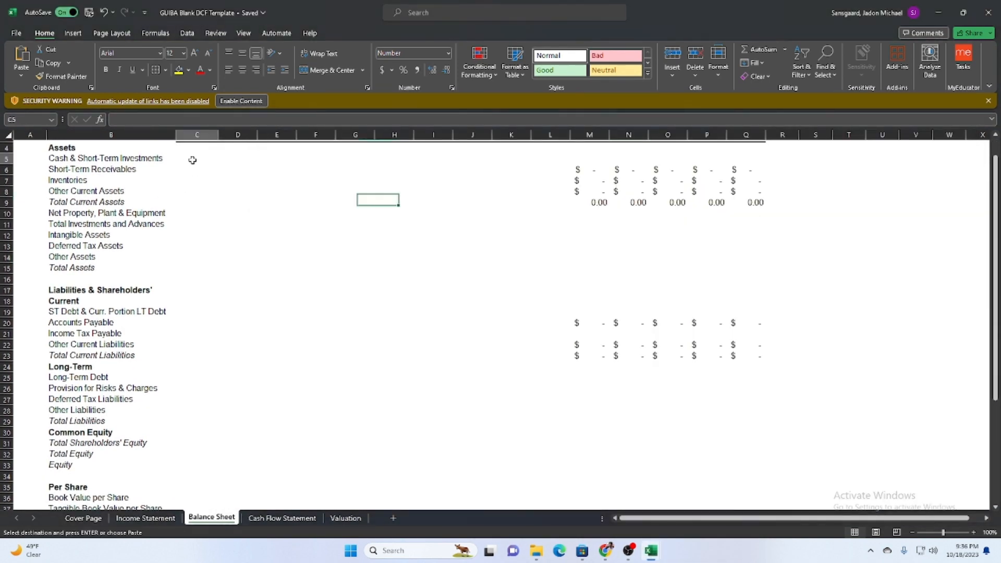
key("ctrl+v")
key("ctrl+z")
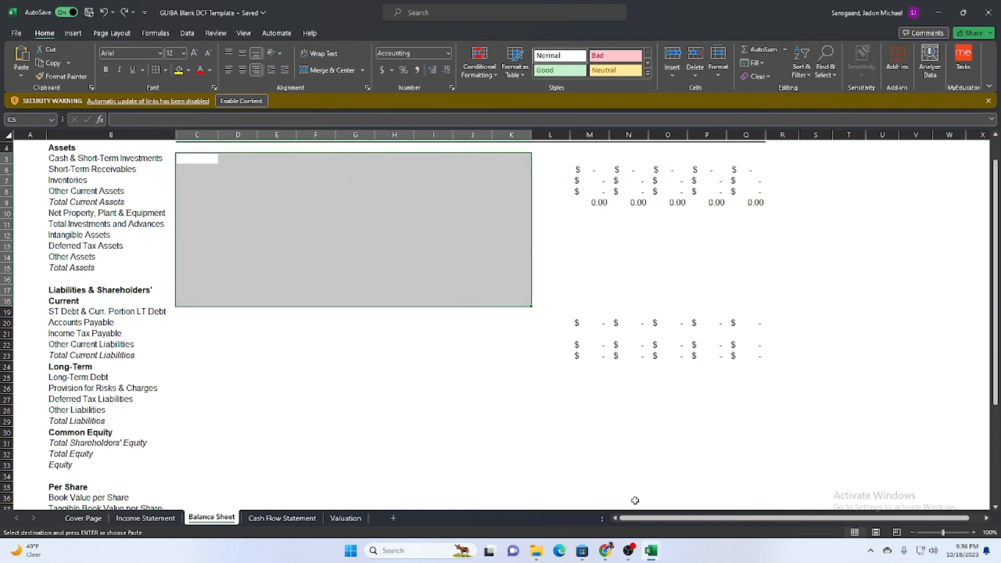
Copy the Cash & Short-Term Investments values from DEC '14 to DEC '22 in download (9) into the template's Balance Sheet, starting at C5.
mouse_move(651, 550)
left_click(678, 500)
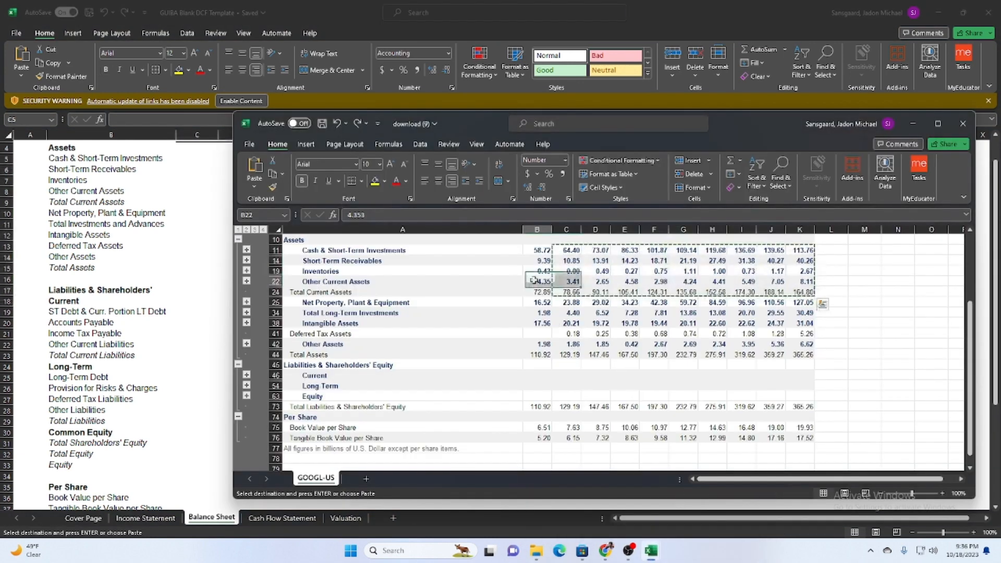
left_click_drag(566, 250, 799, 258)
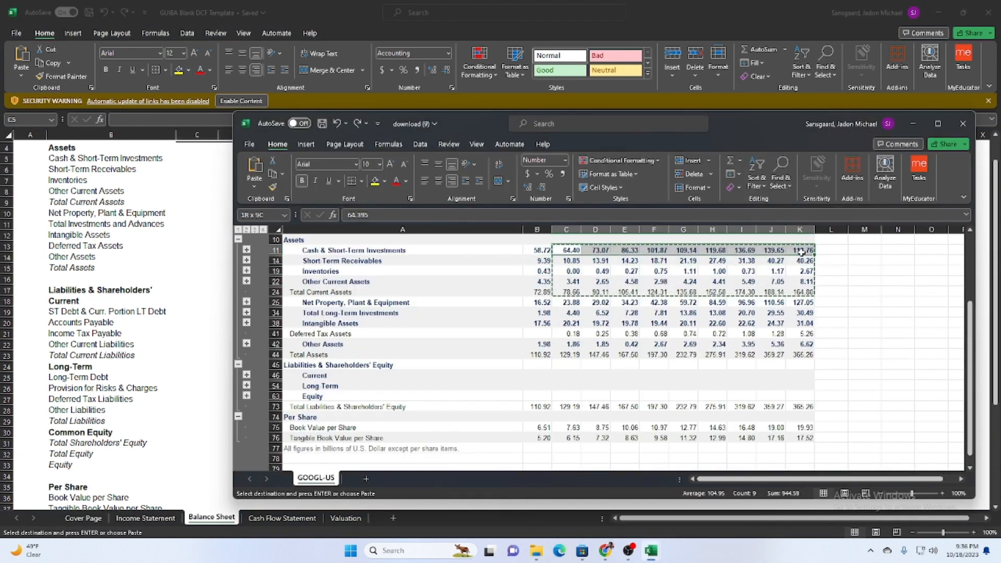
key("ctrl+c")
left_click(186, 159)
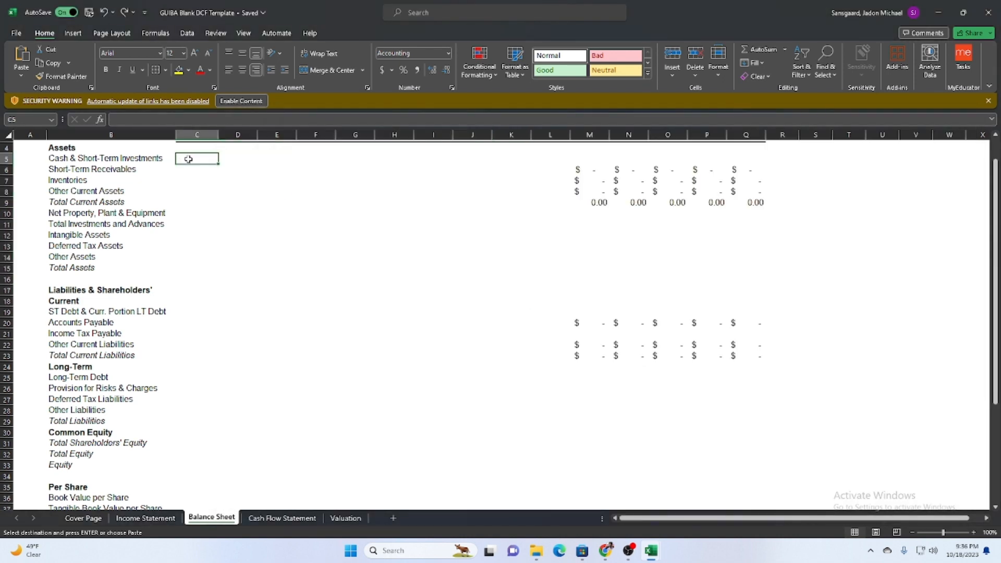
key("ctrl+v")
Copy the Short-Term Receivables values from DEC '14 to DEC '22 in download (9) into the template's Balance Sheet, starting at C6.
mouse_move(649, 554)
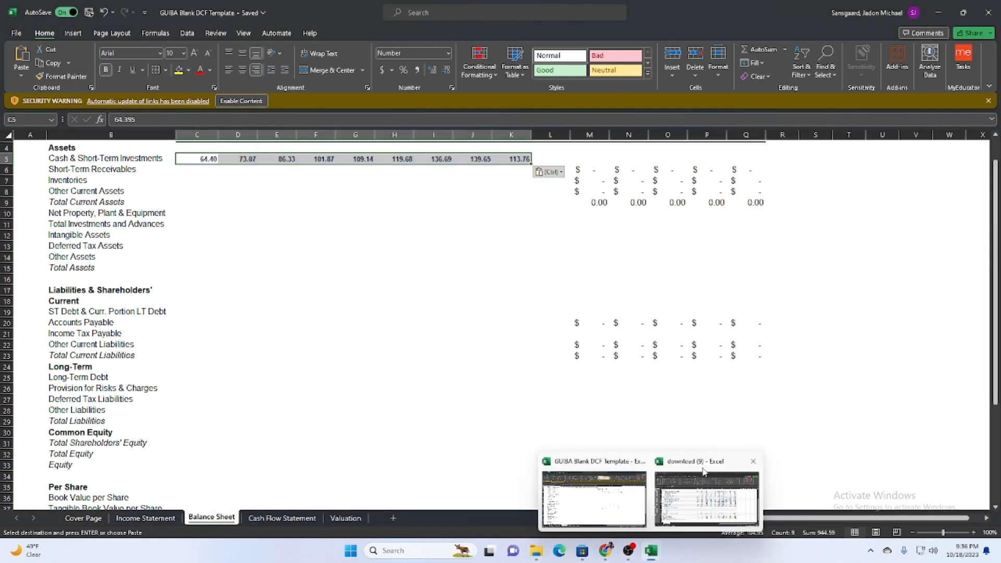
left_click(704, 472)
left_click_drag(766, 252, 802, 262)
key("ctrl+c")
left_click(209, 176)
left_click(203, 171)
key("ctrl+v")
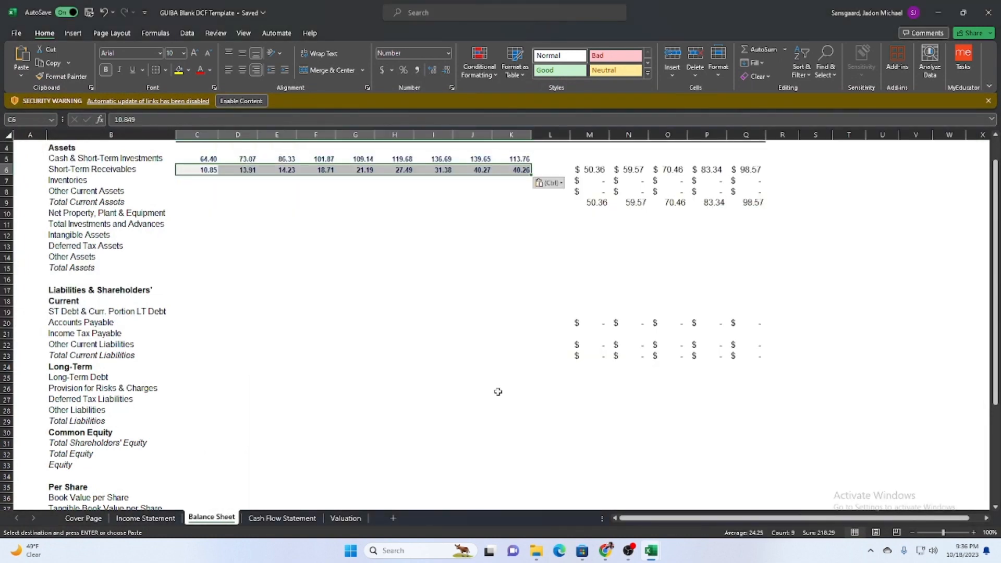
Try to copy the Inventories values B19:K19 from download (9) into the template's Balance Sheet, starting at C8.
mouse_move(651, 551)
left_click(701, 490)
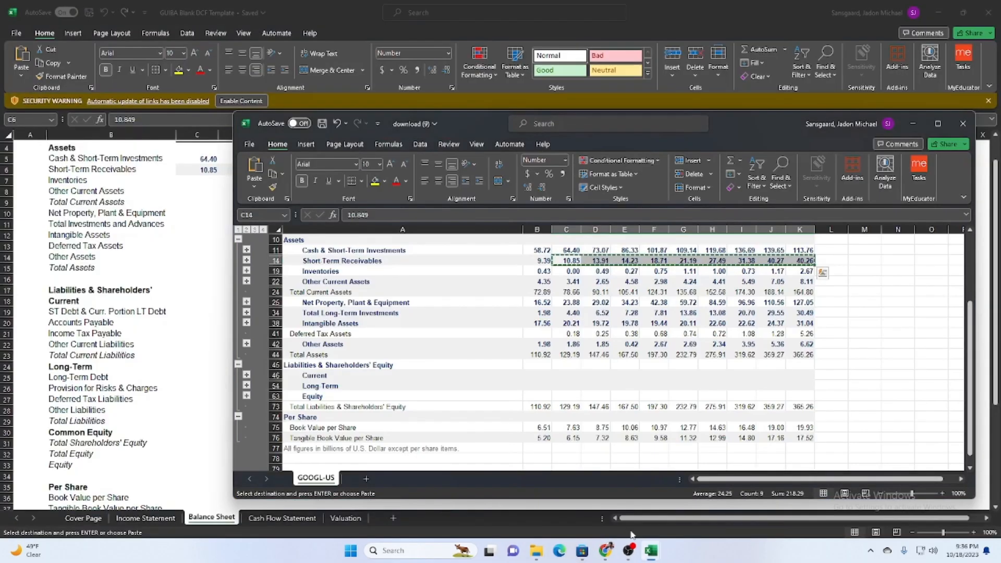
left_click_drag(545, 271, 806, 272)
key("ctrl+c")
left_click(187, 186)
left_click(209, 192)
key("ctrl+v")
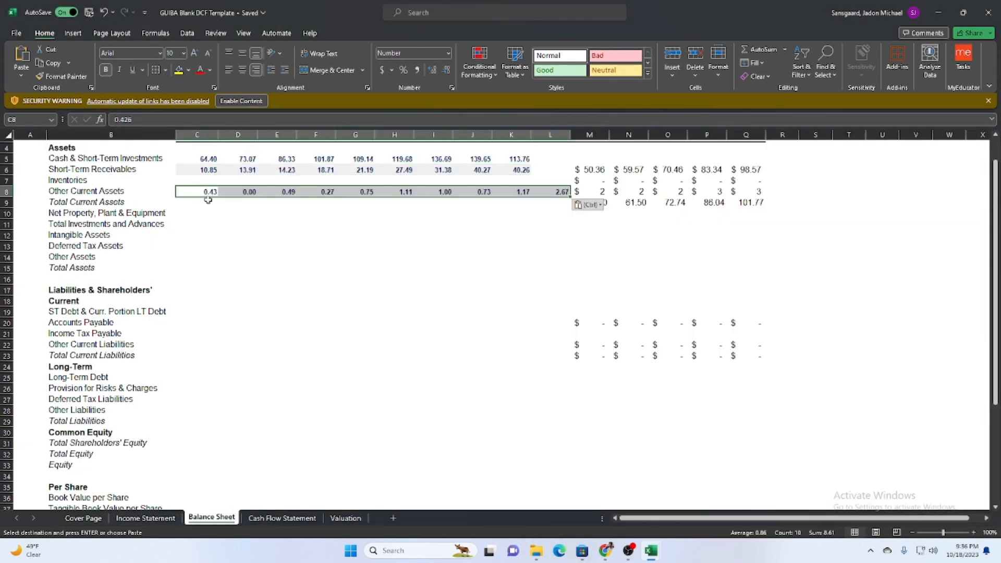
Try to move the pasted Inventories values up to row 7 of the template's Balance Sheet, and undo the recent changes.
left_click_drag(208, 200, 199, 180)
left_click(276, 290)
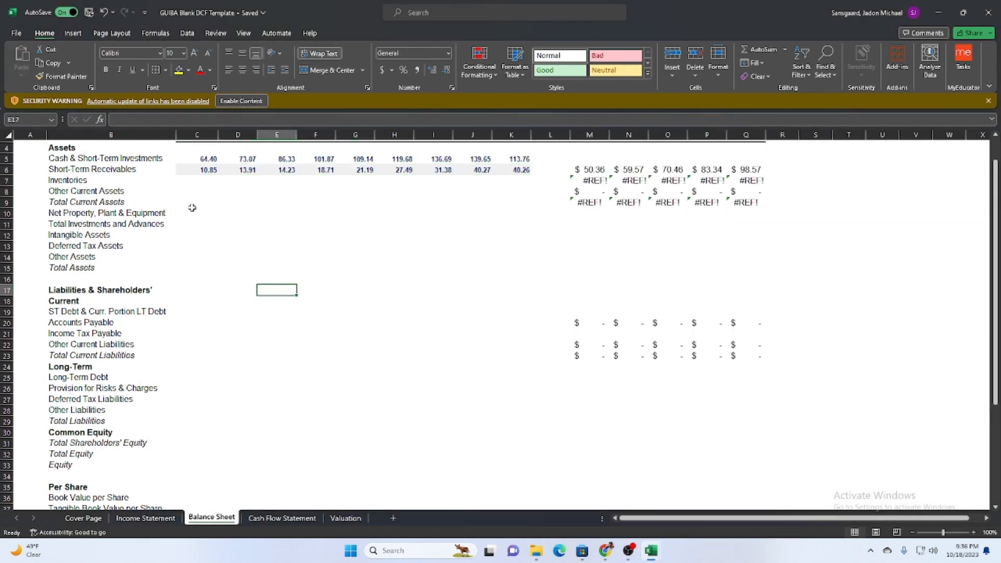
left_click(194, 178)
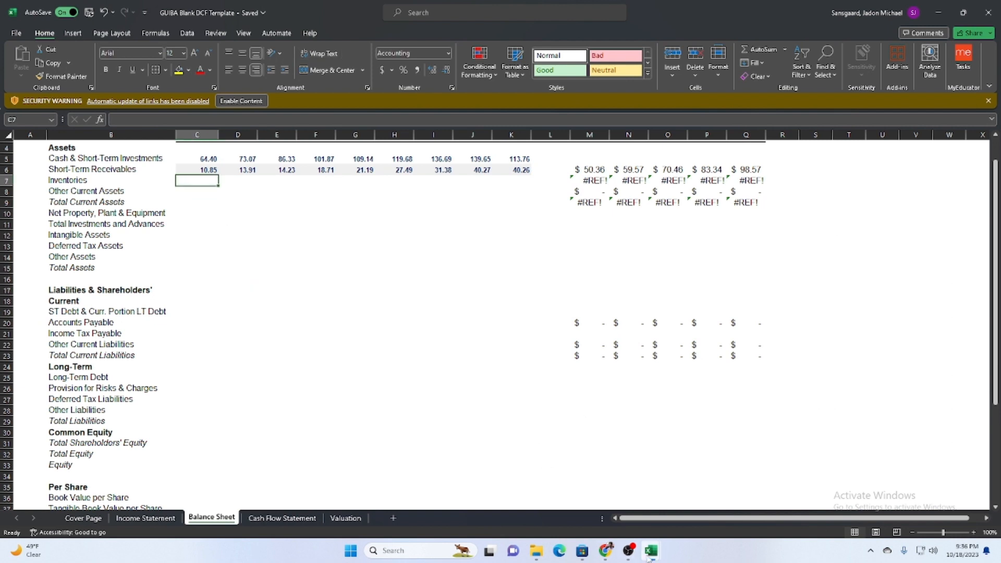
mouse_move(648, 558)
key("ctrl+z")
key("ctrl+z")
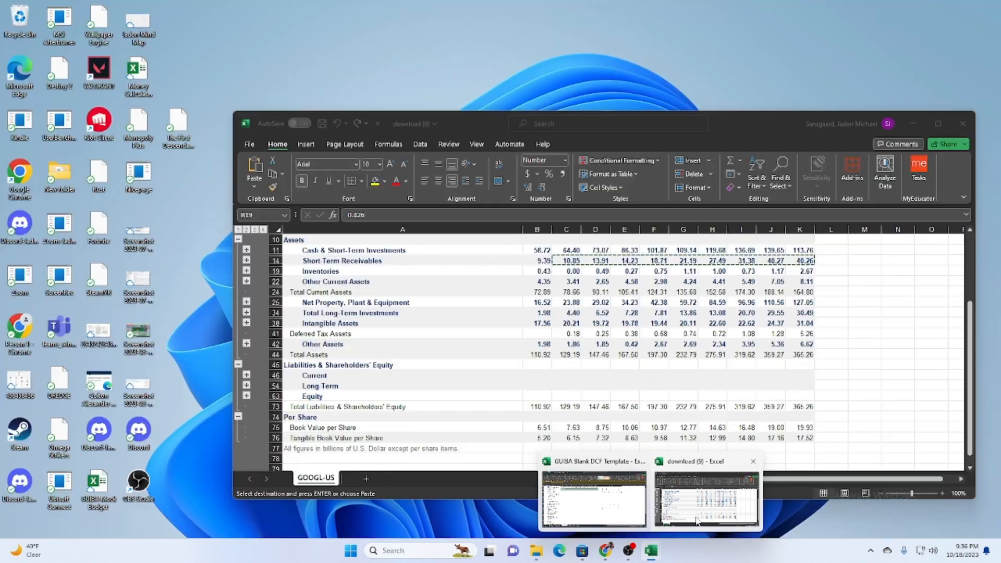
Copy the Short-Term Receivables values C14:K14 from download (9) into the template's Balance Sheet again, starting at C6.
left_click(701, 495)
double_click(567, 259)
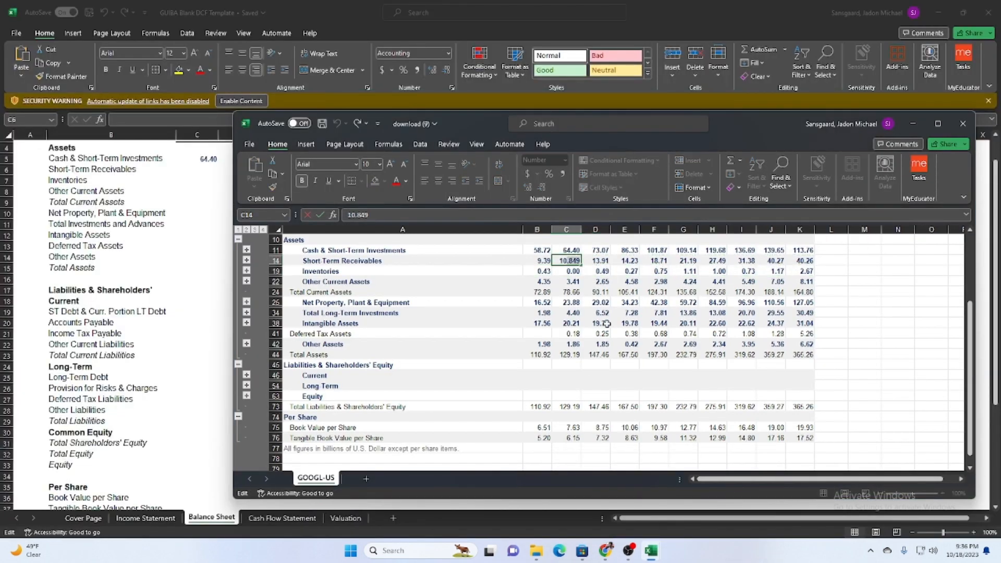
key("Escape")
left_click_drag(568, 261, 800, 261)
key("ctrl+c")
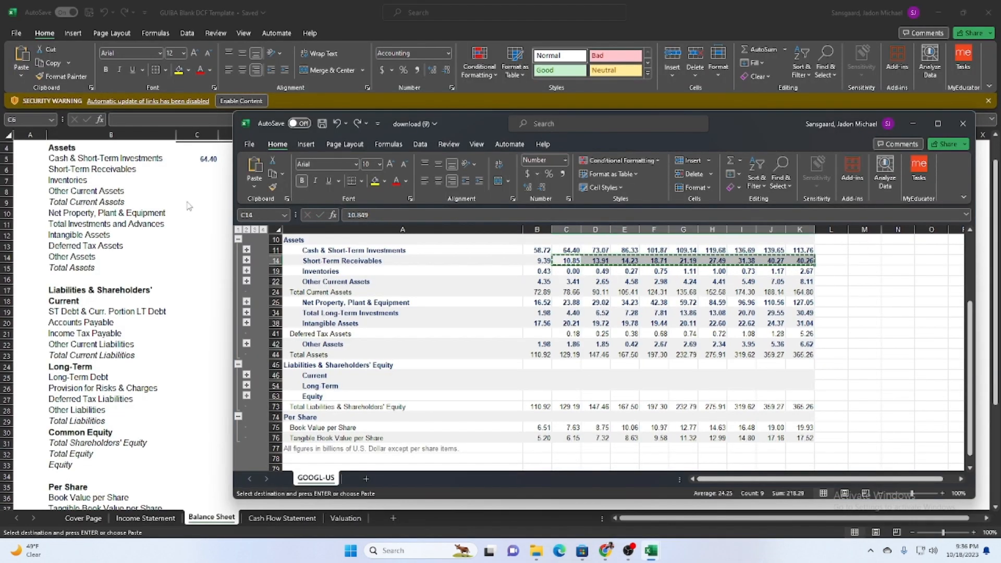
left_click(198, 171)
key("ctrl+v")
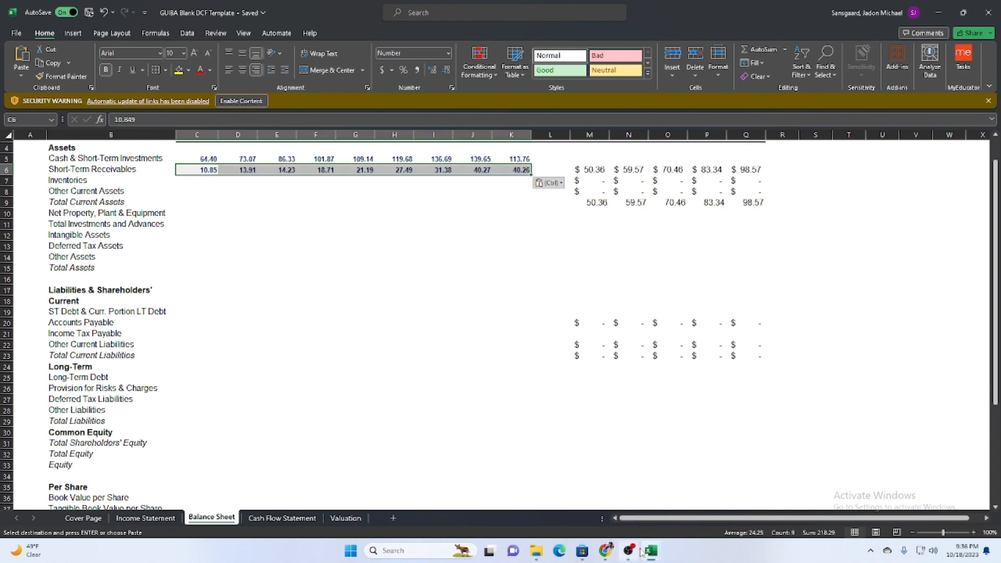
Copy the Inventories values C19:K19 from download (9) into the template's Balance Sheet, starting at C7.
mouse_move(650, 551)
left_click(696, 463)
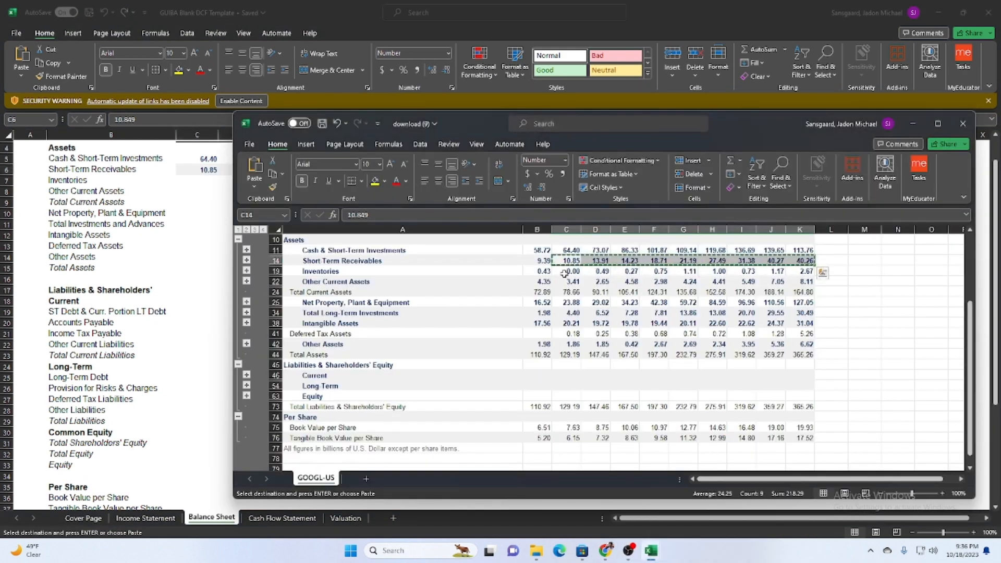
left_click(198, 183)
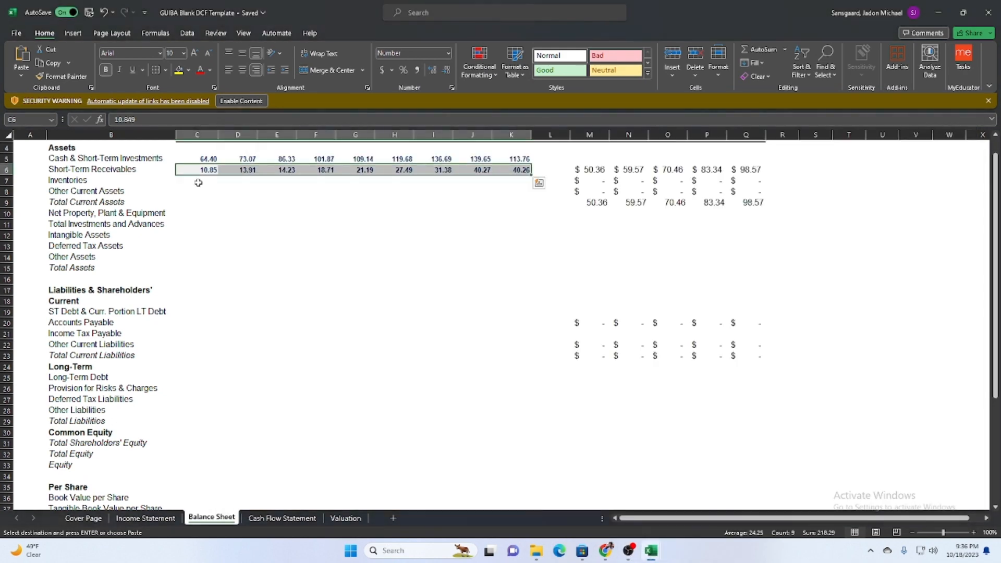
left_click(198, 181)
key("ctrl+v")
Copy the Other Current Assets values C22:K22 from download (9) into the template's Balance Sheet, starting at C8.
mouse_move(650, 551)
left_click(744, 484)
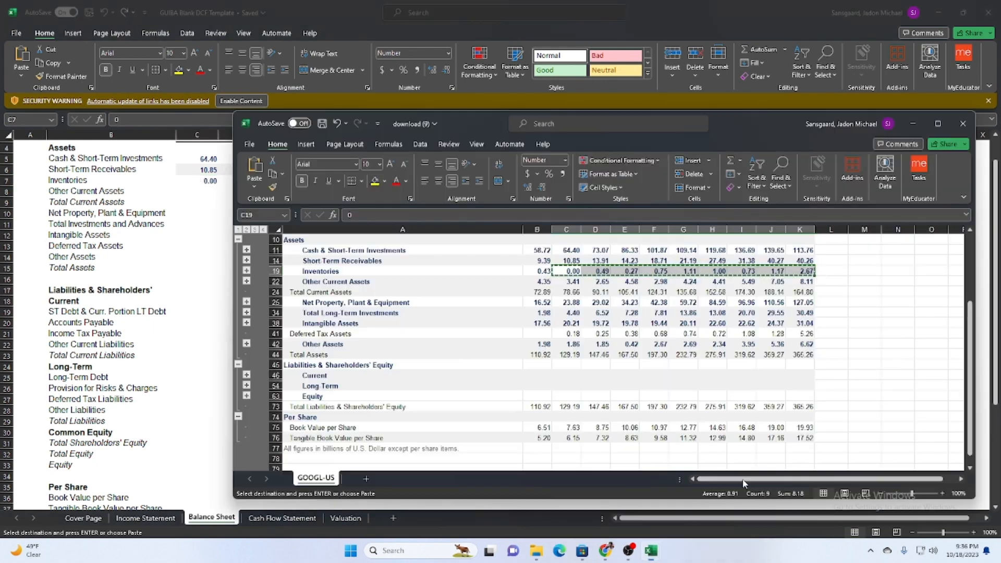
left_click_drag(564, 281, 800, 281)
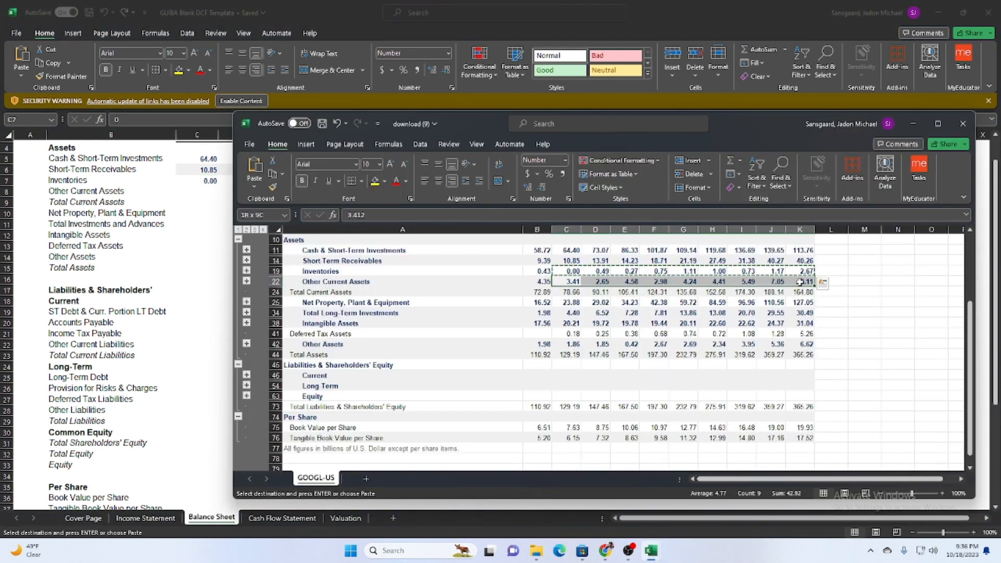
key("ctrl+c")
left_click(210, 194)
left_click(207, 193)
key("ctrl+v")
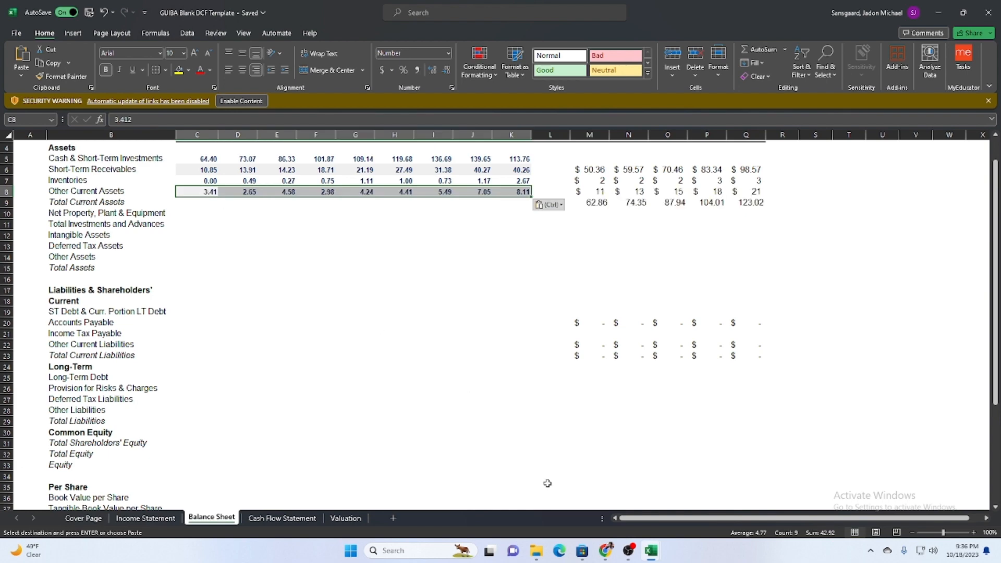
Copy the Total Current Assets values C24:K24 from download (9) into the template's Balance Sheet, starting at C9.
mouse_move(657, 554)
left_click(691, 507)
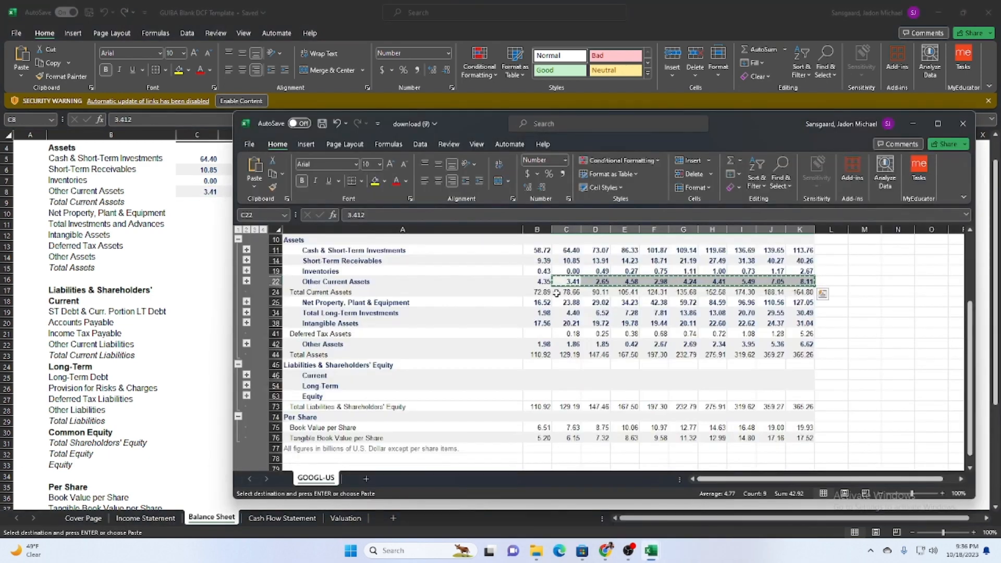
left_click_drag(558, 293, 799, 298)
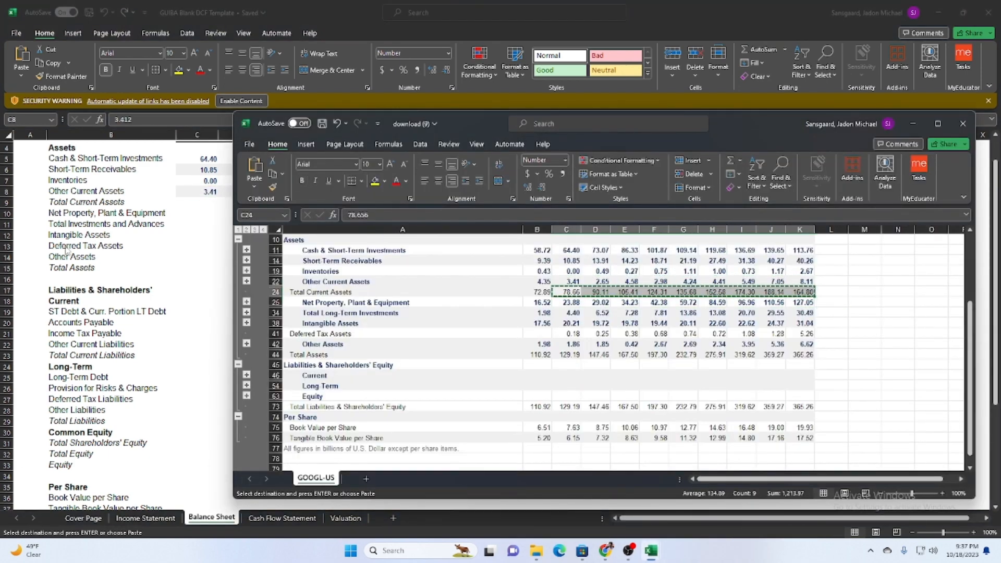
left_click(66, 251)
left_click(198, 203)
key("ctrl+v")
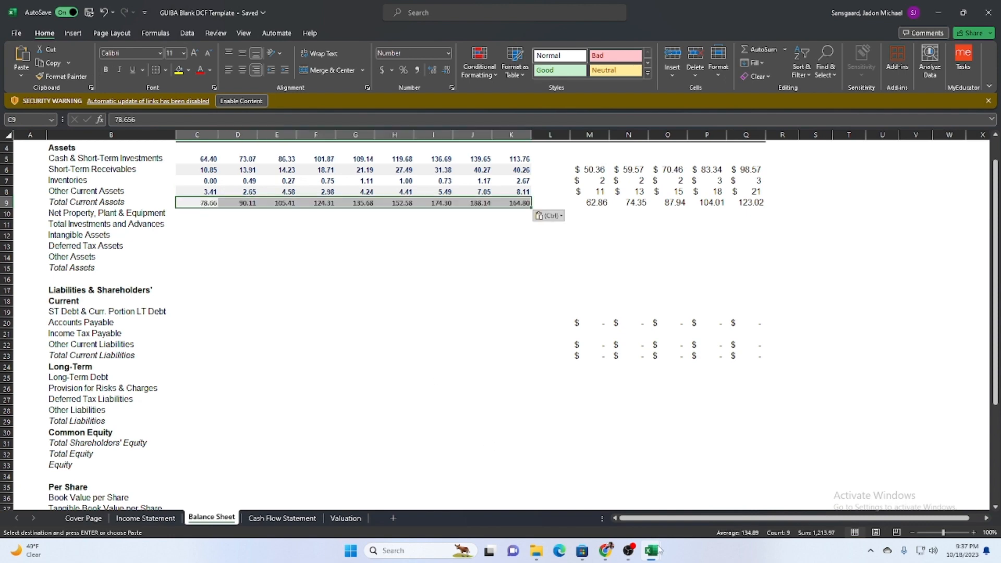
Copy the Net Property, Plant & Equipment values in columns C to K of download (9) into the template's Balance Sheet, starting at C10.
mouse_move(659, 552)
left_click(723, 487)
left_click_drag(560, 293, 806, 298)
left_click(213, 251)
left_click(194, 214)
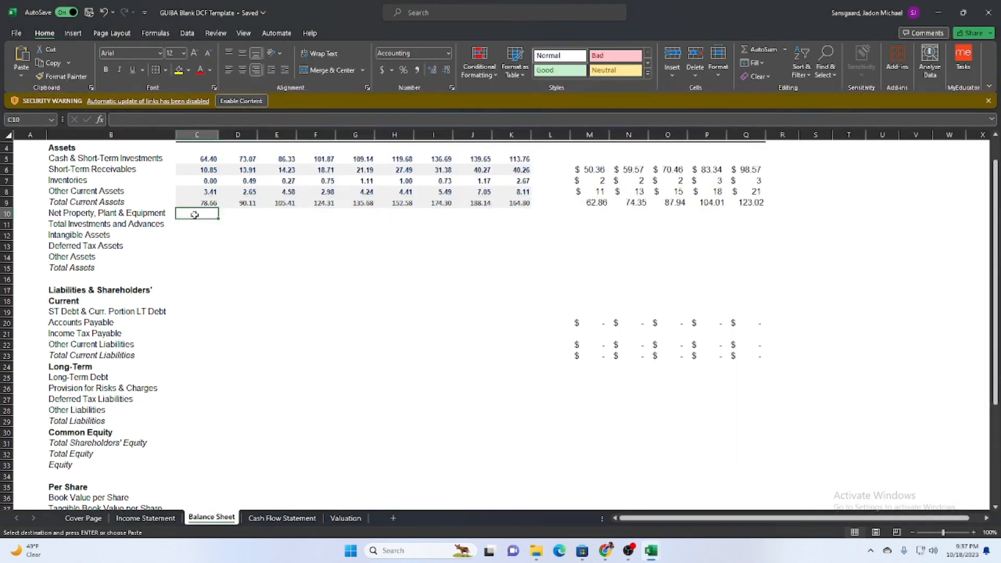
key("ctrl+v")
Copy the Total Long-Term Investments values C34:K34 from download (9) into the template's Total Investments and Advances row, starting at C11.
mouse_move(651, 551)
left_click(723, 487)
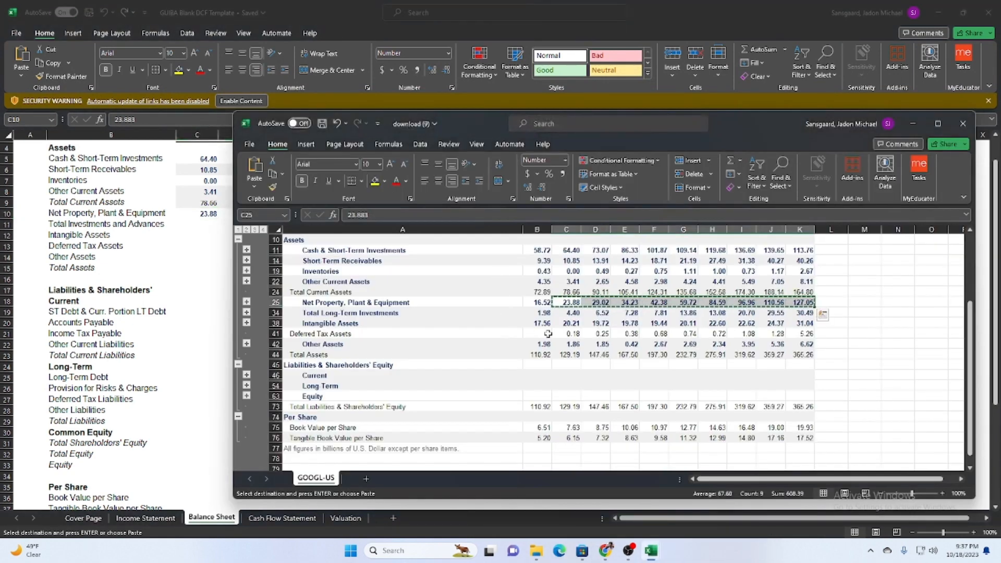
left_click(572, 313)
left_click_drag(572, 314, 805, 316)
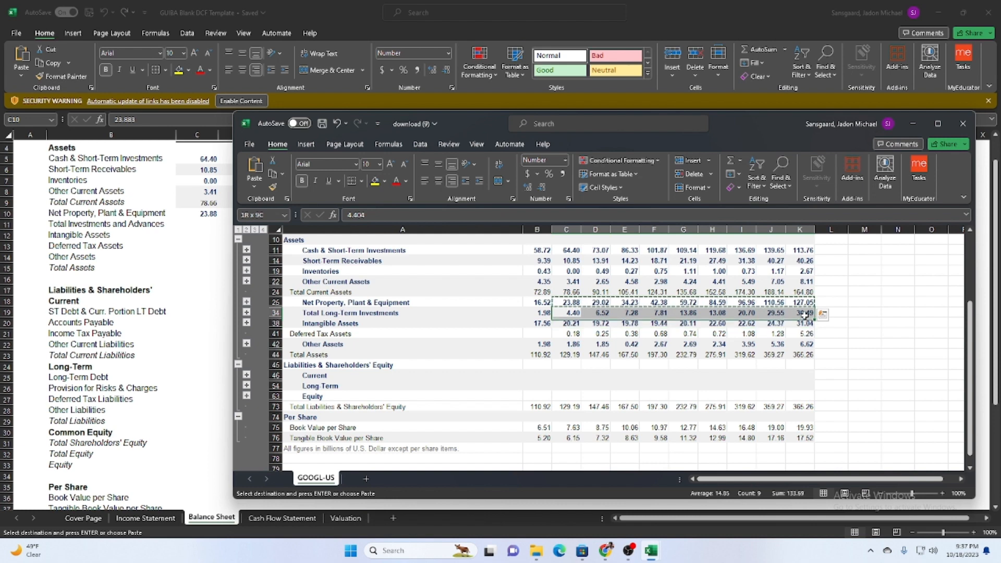
key("ctrl+c")
left_click(140, 286)
left_click(194, 228)
key("ctrl+v")
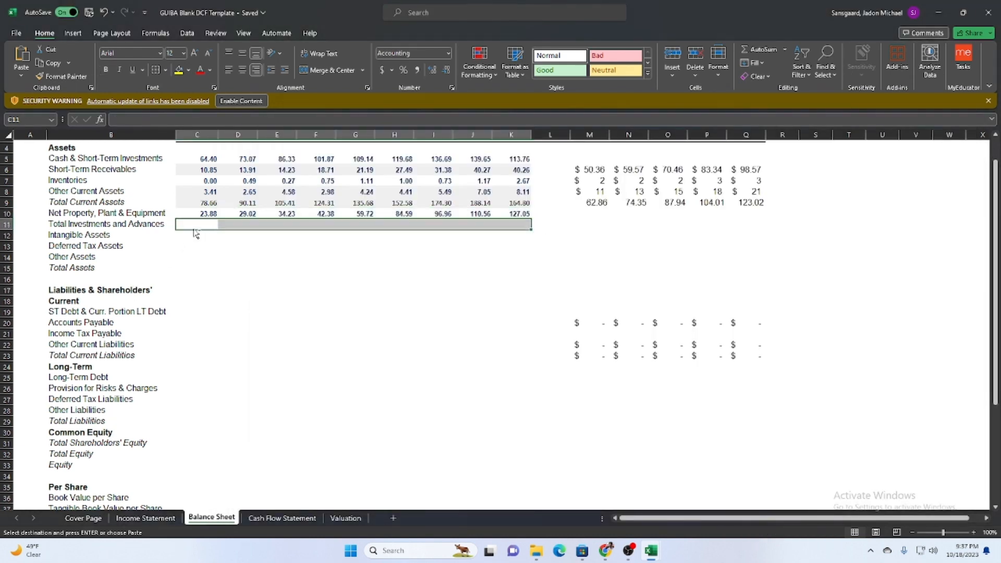
Copy the Intangible Assets values C38:K38 from download (9) into the template's Balance Sheet, starting at C12.
mouse_move(650, 551)
left_click(704, 496)
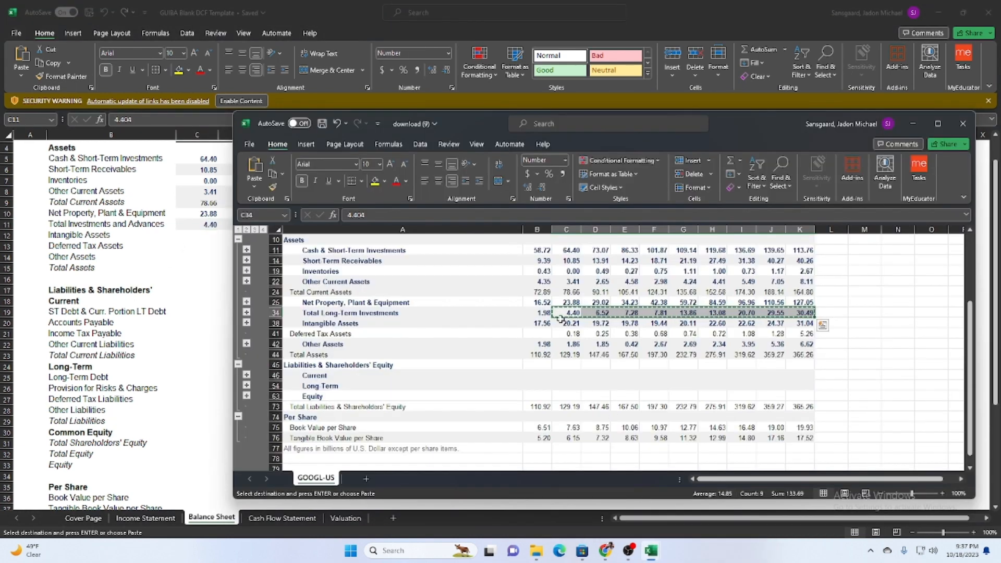
left_click(572, 329)
left_click_drag(572, 324, 803, 323)
key("ctrl+c")
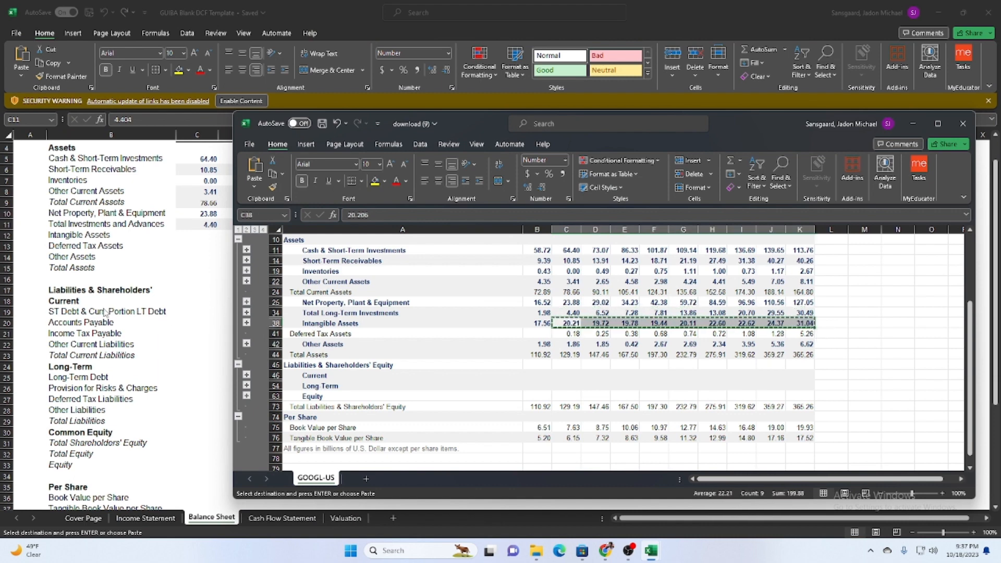
left_click(115, 305)
left_click(196, 237)
key("ctrl+v")
Copy the Deferred Tax Assets values C41:K41 from download (9) into the template's Balance Sheet, starting at C13.
mouse_move(651, 551)
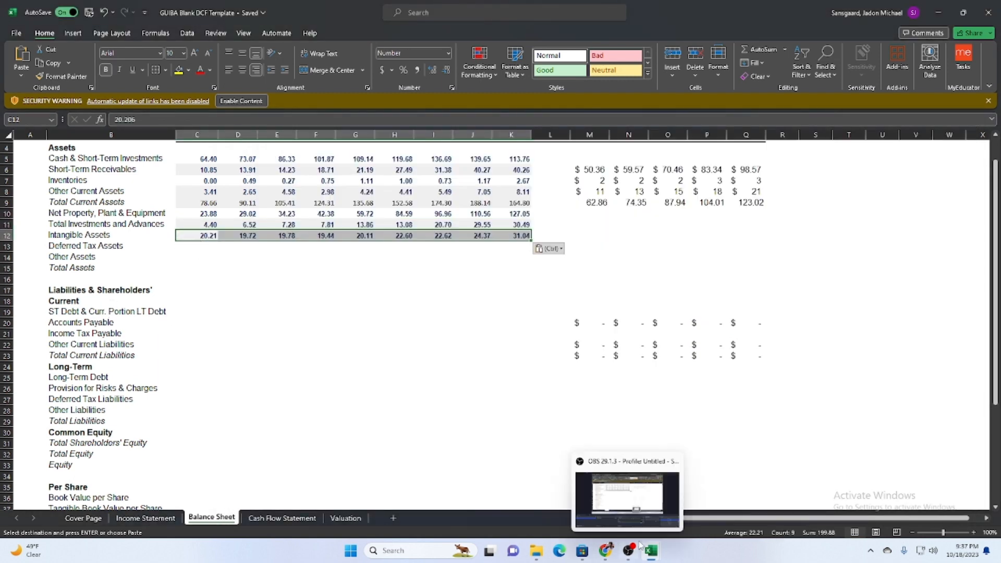
left_click(688, 497)
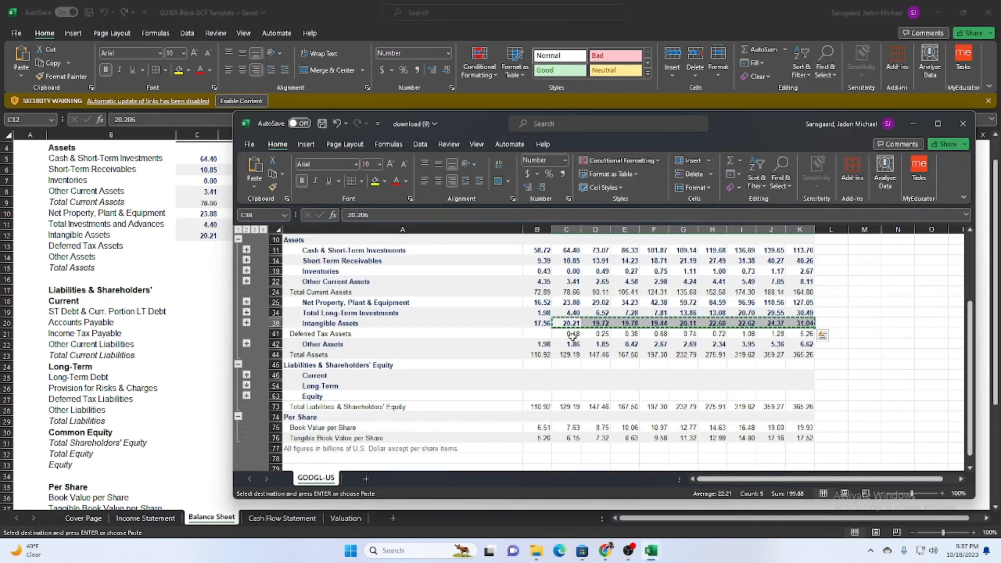
left_click_drag(566, 334, 805, 334)
key("ctrl+c")
left_click(178, 346)
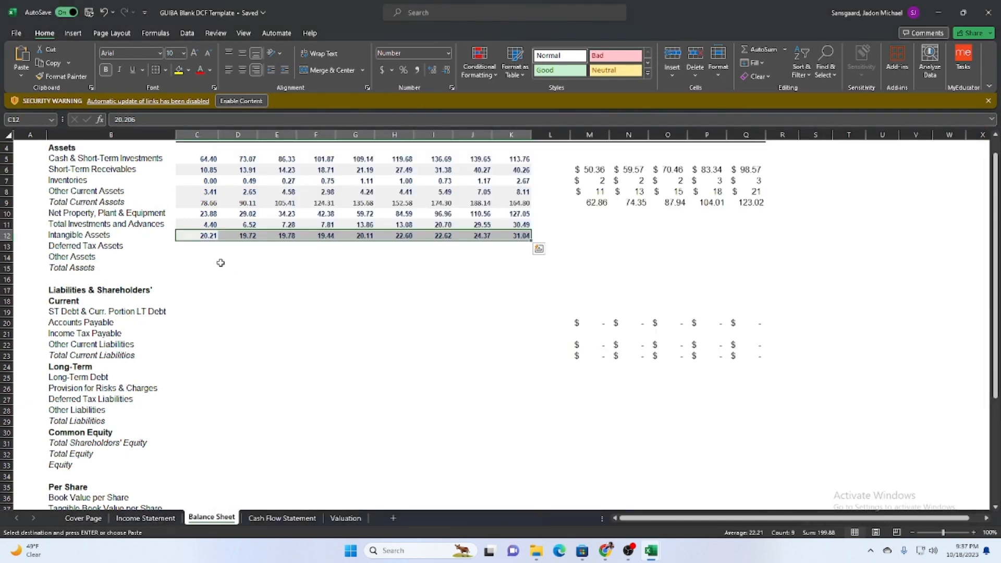
left_click(196, 247)
key("ctrl+v")
Copy the Other Assets values C42:K42 from download (9) into the template's Balance Sheet, starting at C14.
mouse_move(650, 551)
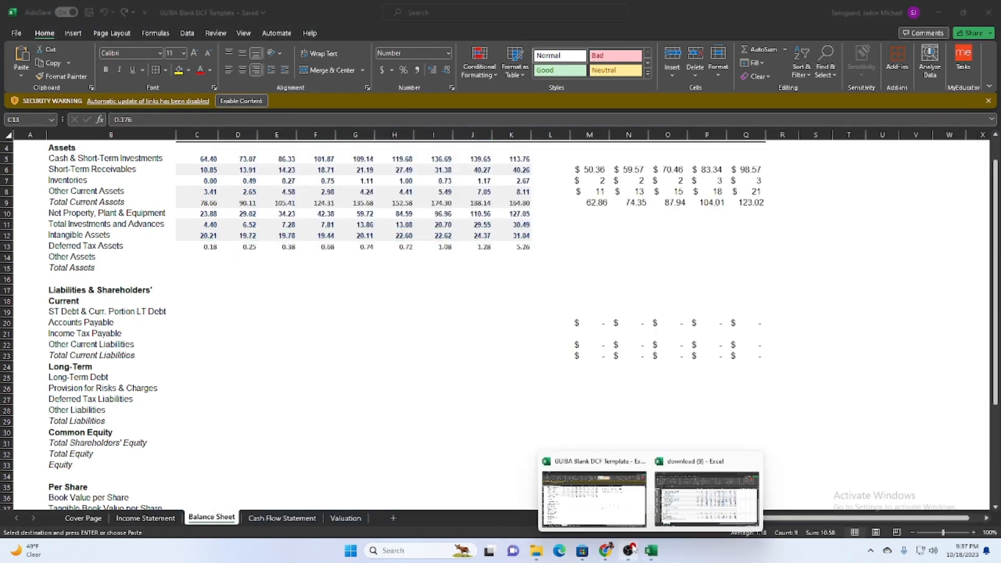
left_click(688, 498)
left_click_drag(566, 344, 804, 344)
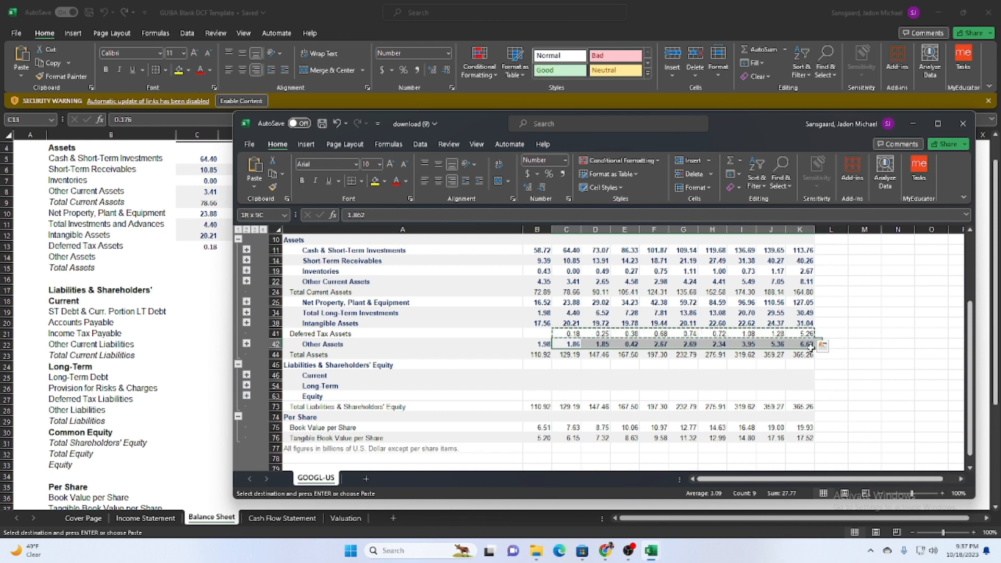
key("ctrl+c")
left_click(199, 257)
key("ctrl+v")
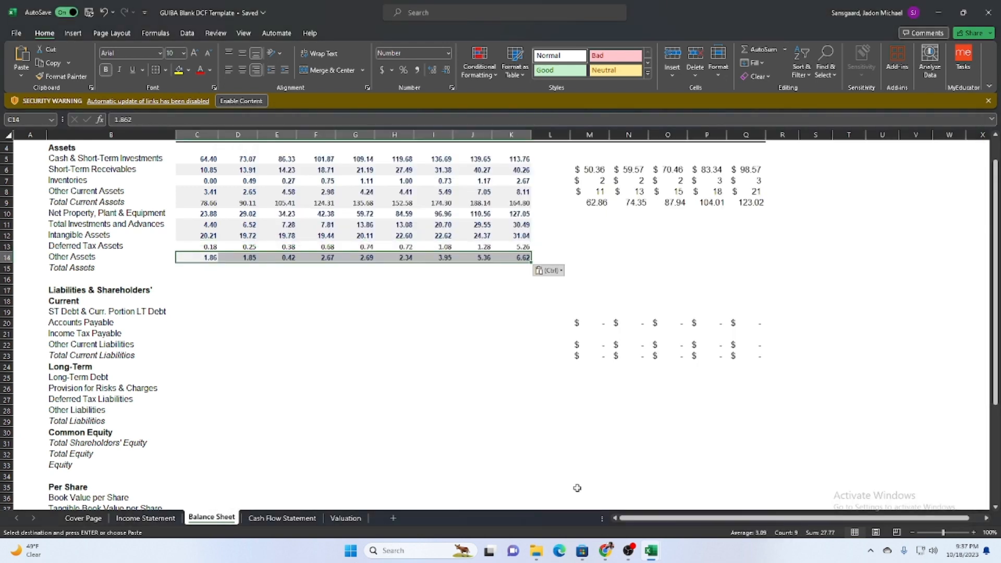
Copy the Total Assets values C44:K44 from download (9) into the template's Balance Sheet, starting at C15.
mouse_move(650, 551)
left_click(729, 501)
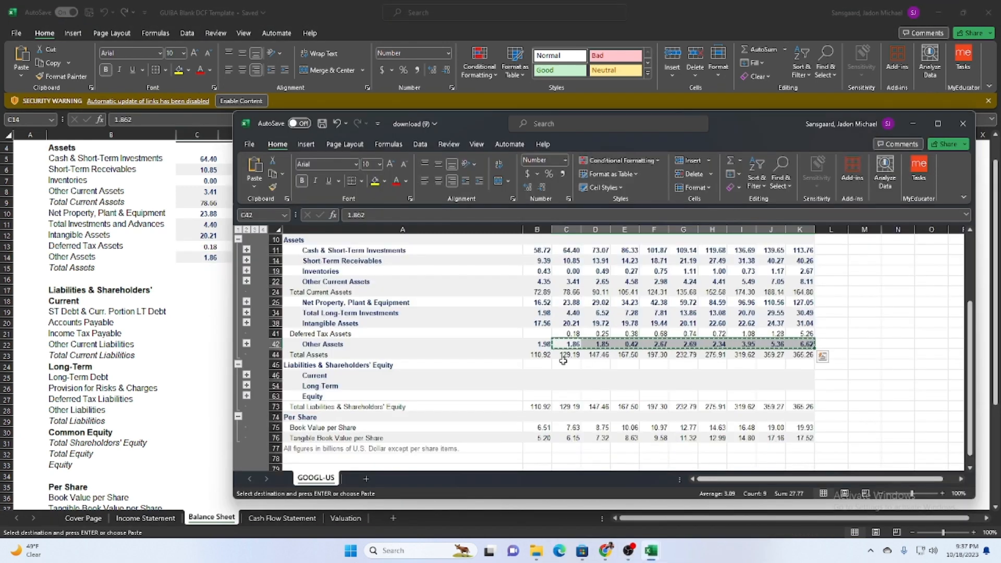
left_click_drag(566, 354, 798, 357)
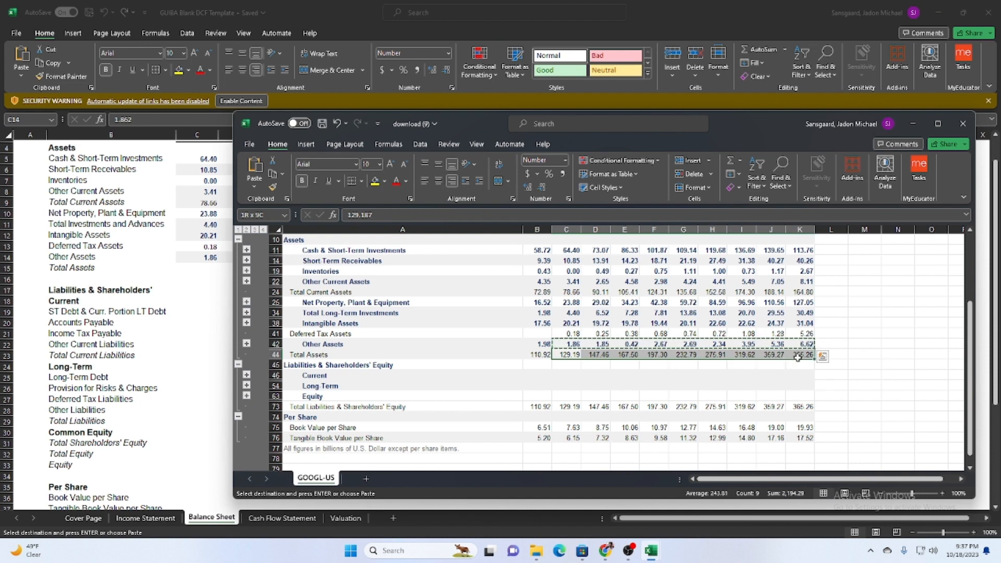
key("ctrl+c")
left_click(203, 267)
key("ctrl+v")
Expand the Current group under Liabilities & Shareholders' Equity in download (9).
scroll(309, 378, "down", 3)
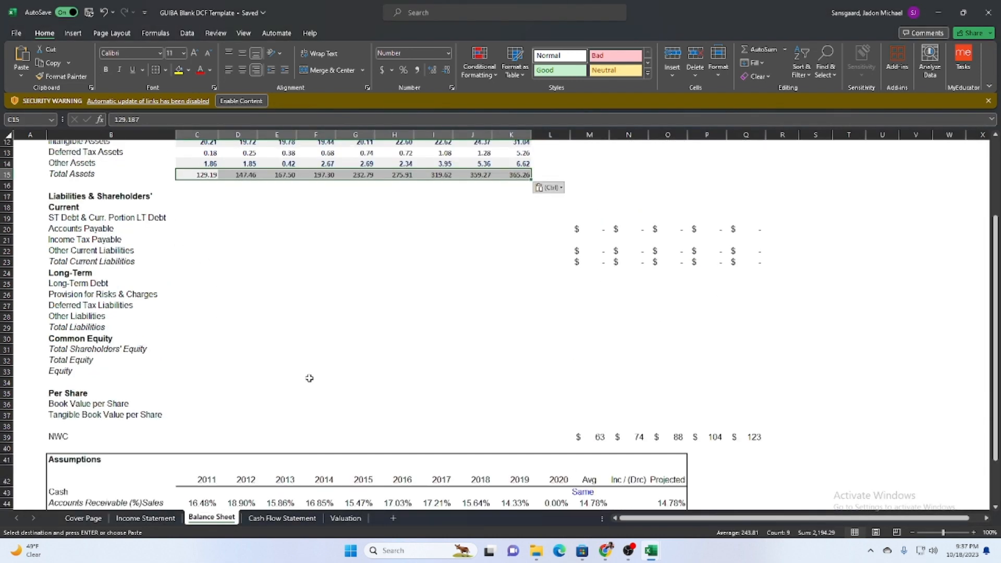
mouse_move(651, 552)
left_click(729, 500)
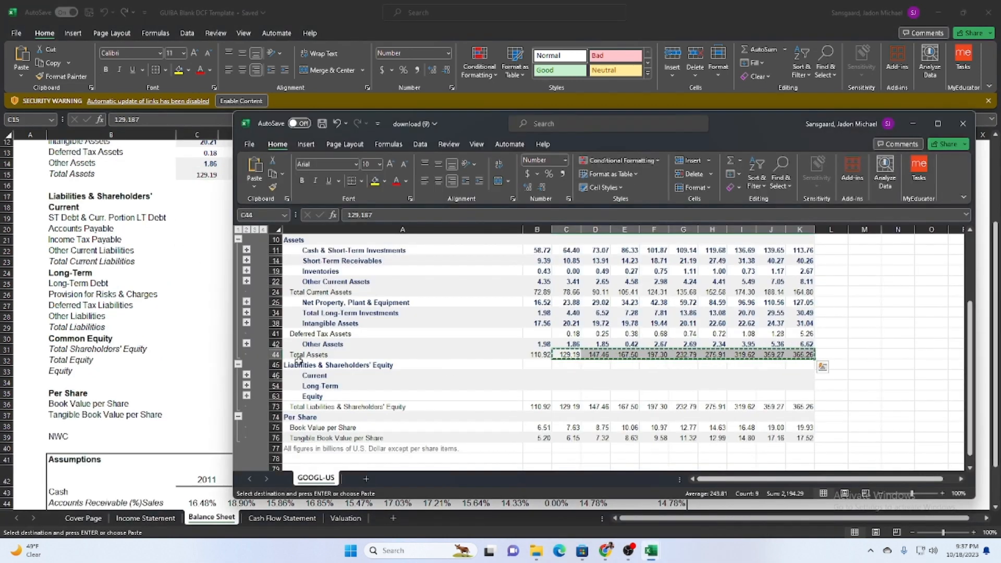
scroll(292, 364, "down", 2)
scroll(292, 363, "down", 2)
left_click(246, 312)
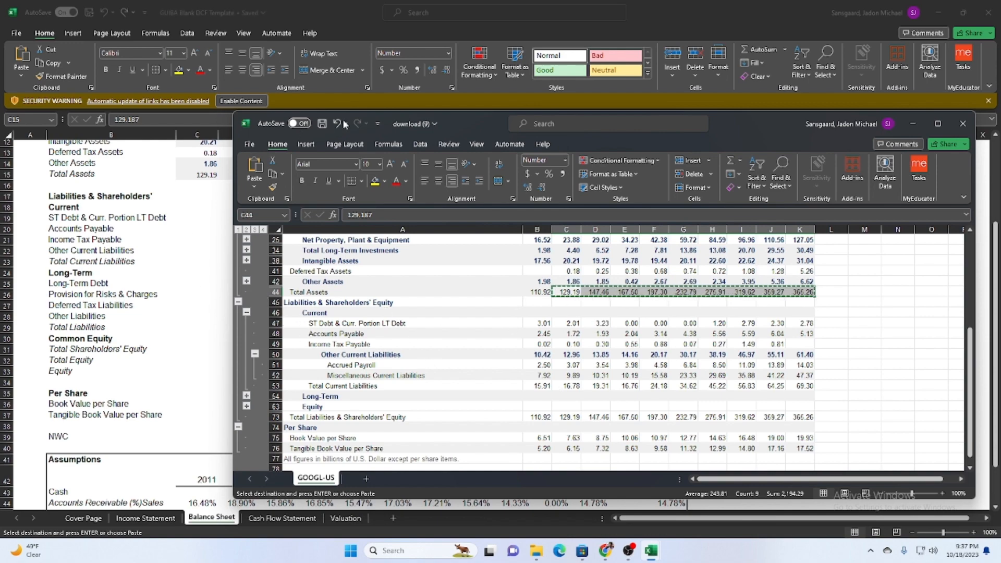
Copy the ST Debt, Accounts Payable and Income Tax Payable values C47:K49 from download (9) into the template's Balance Sheet, starting at C19.
left_click_drag(462, 123, 387, 162)
left_click(497, 378)
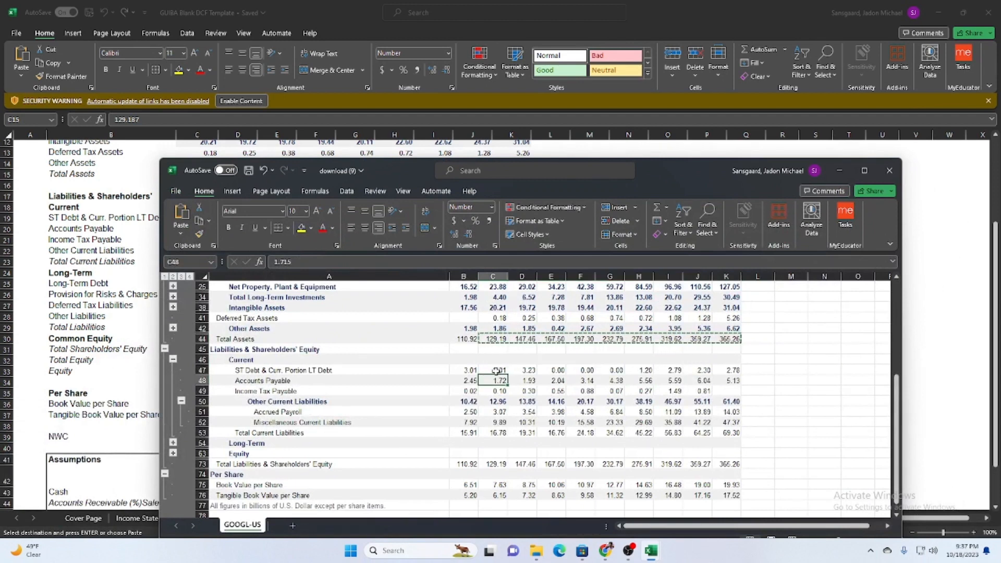
left_click_drag(497, 370, 729, 371)
key("ctrl+c")
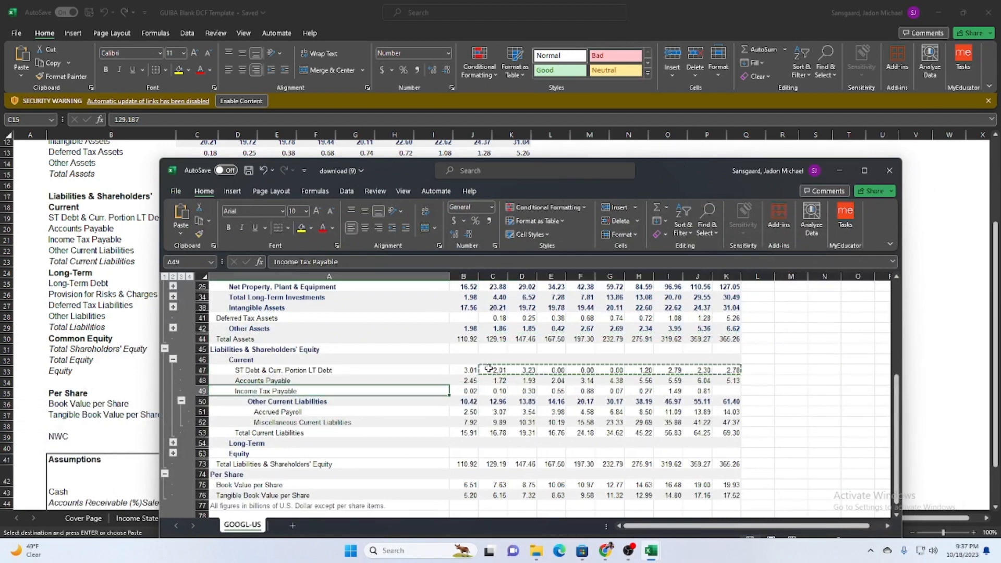
left_click_drag(495, 370, 532, 387)
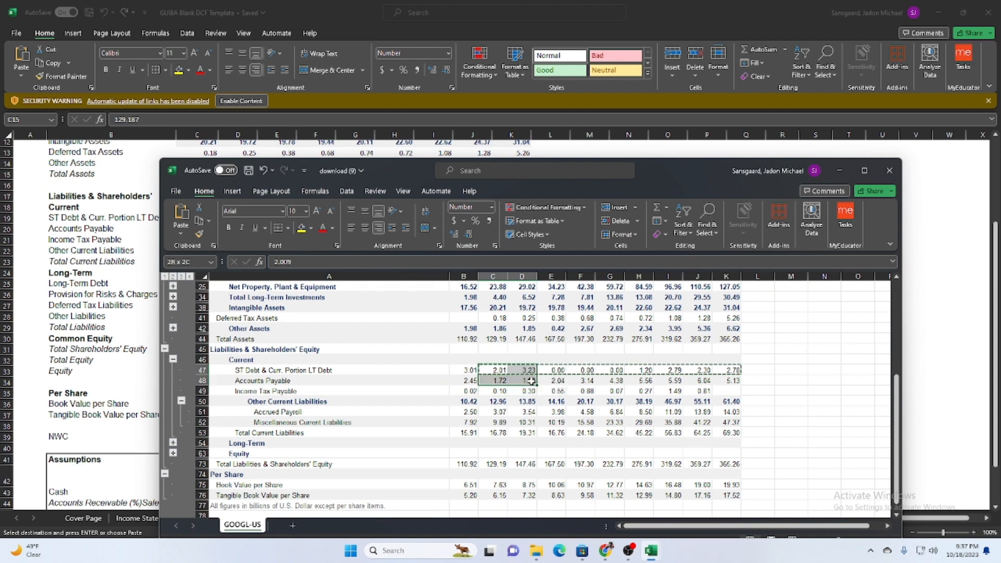
left_click_drag(659, 395, 721, 389)
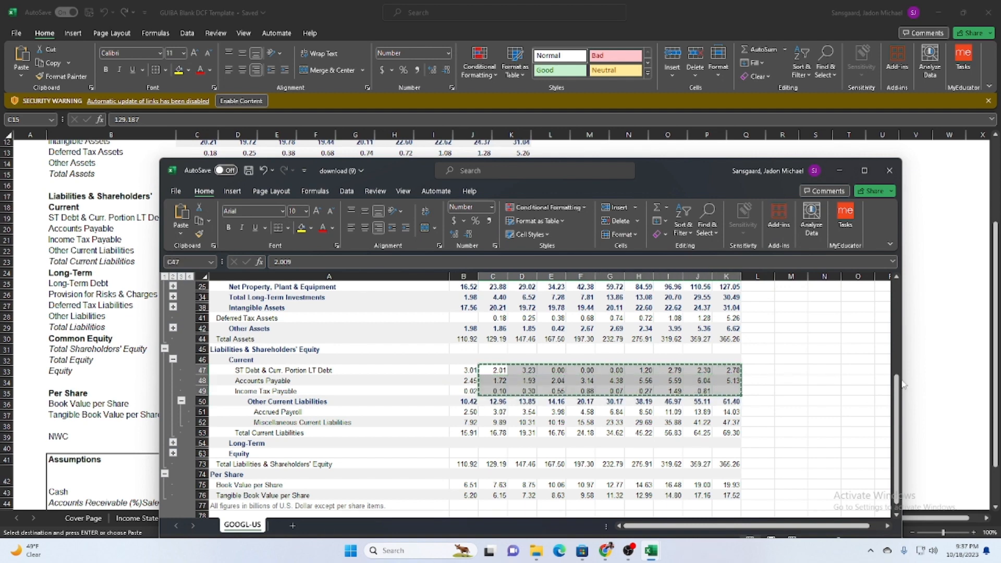
key("alt+Tab")
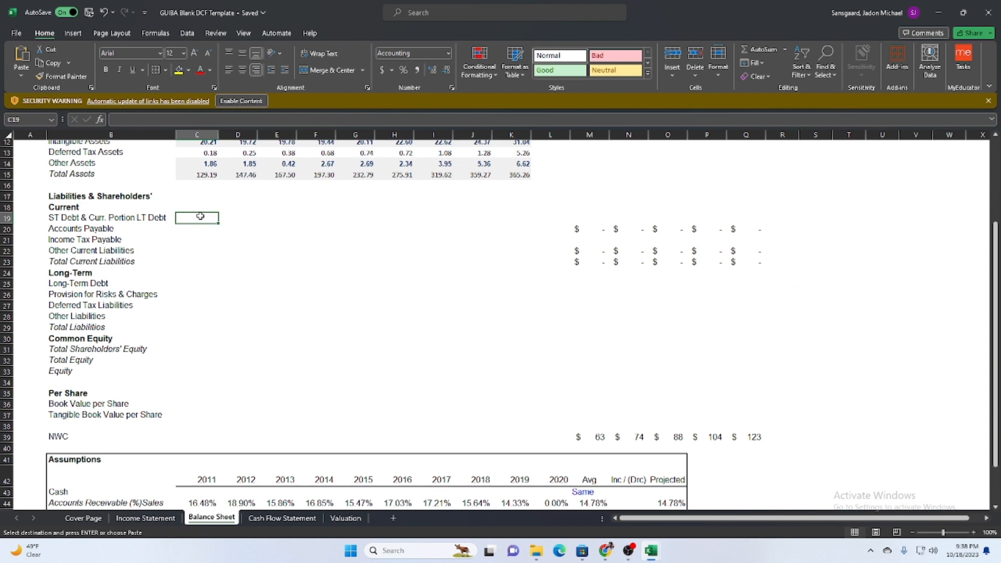
key("ctrl+v")
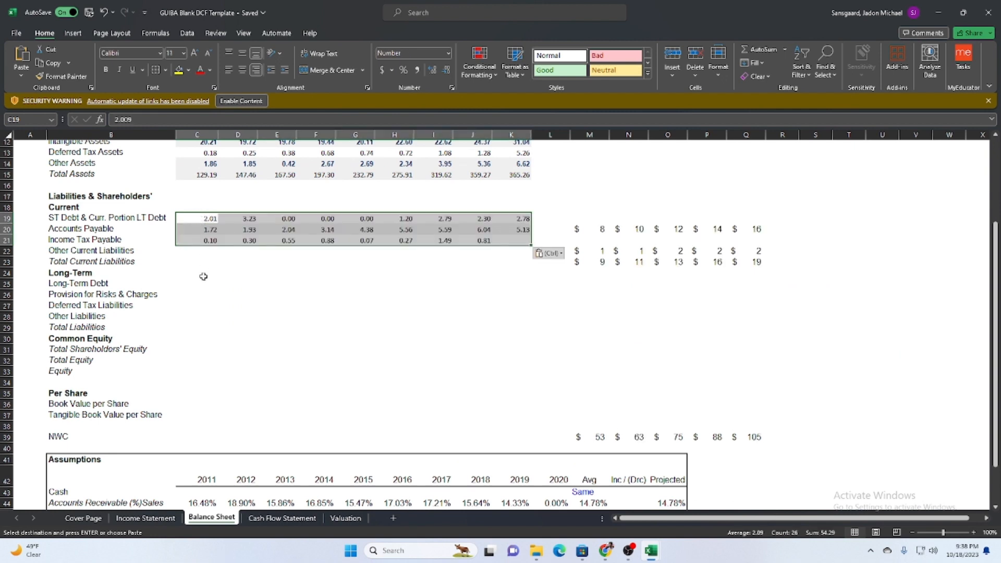
Check the formula behind the first projected Other Current Liabilities value in M22 of the Balance Sheet.
left_click(323, 298)
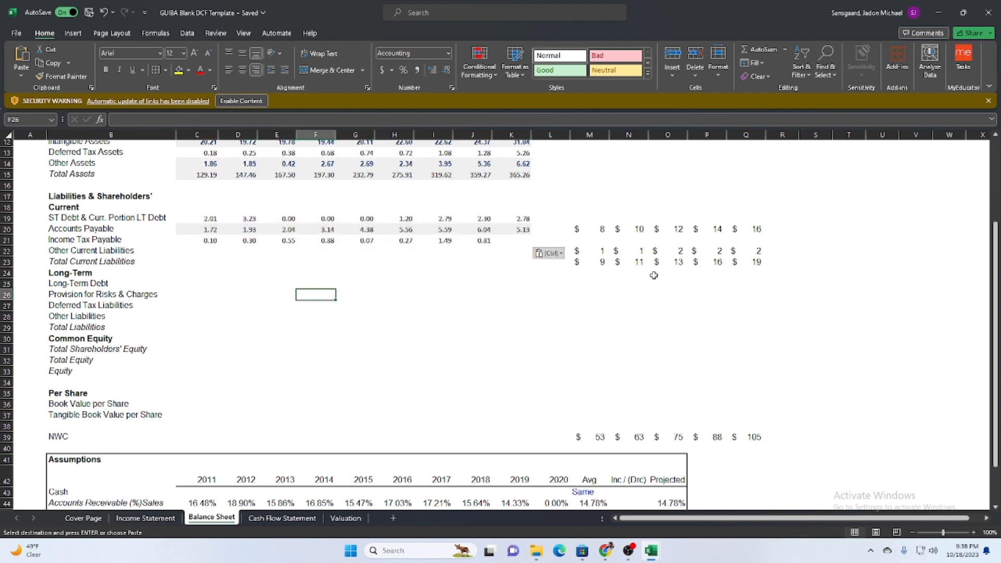
left_click(557, 263)
left_click(586, 263)
left_click(577, 253)
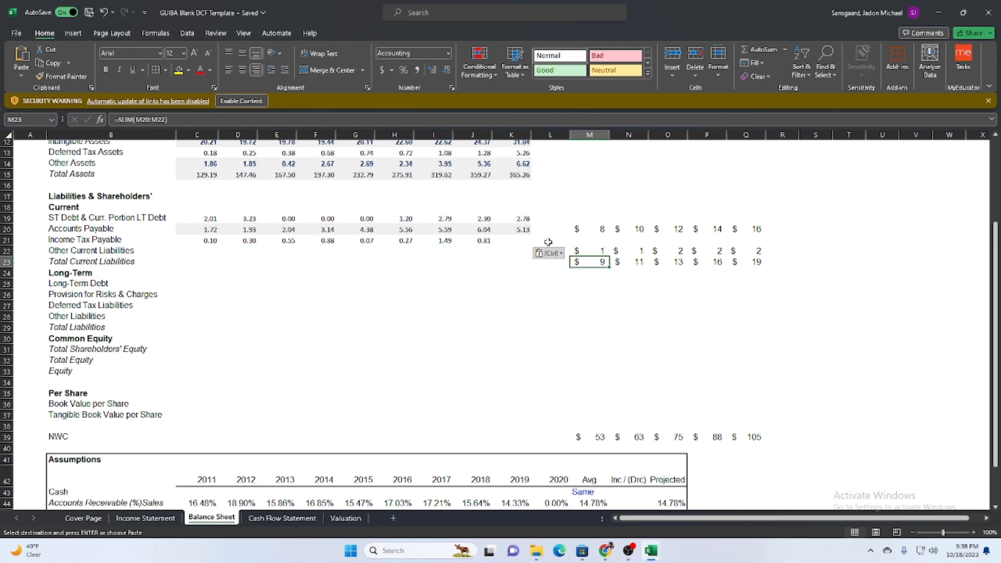
left_click(273, 121)
left_click(287, 346)
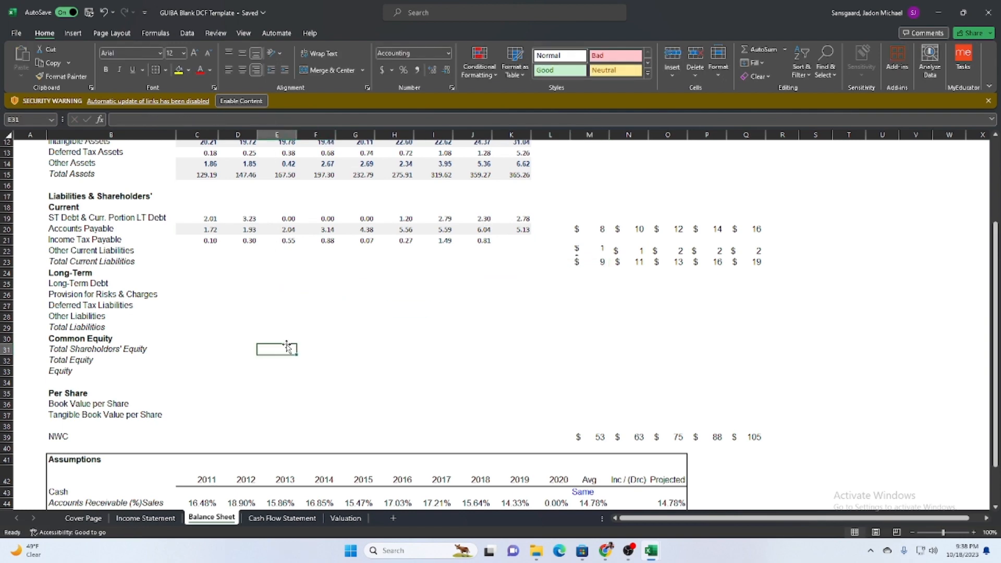
Copy the Other Current Liabilities values C50:K50 from download (9) into the template's Balance Sheet, starting at C22.
mouse_move(655, 558)
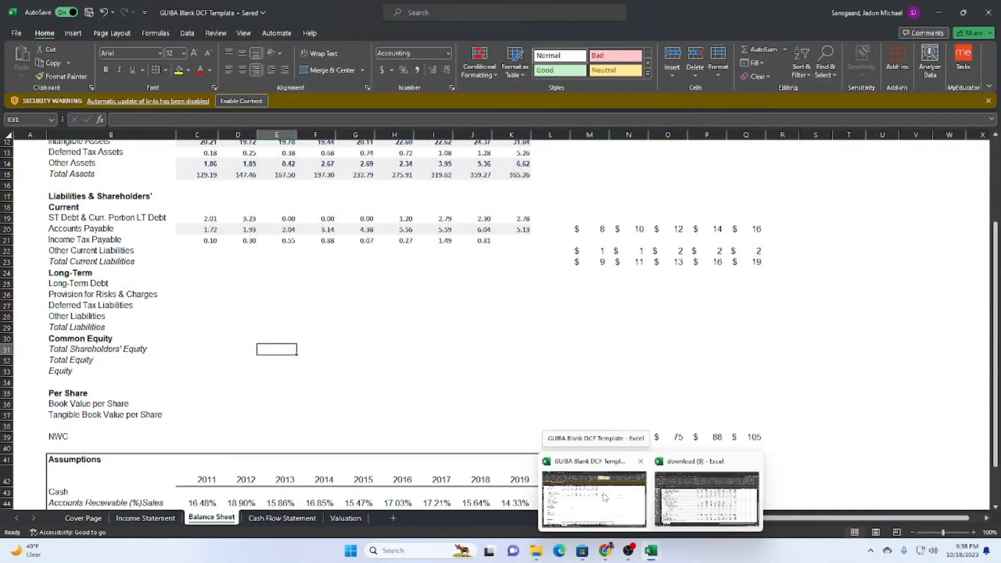
left_click(706, 500)
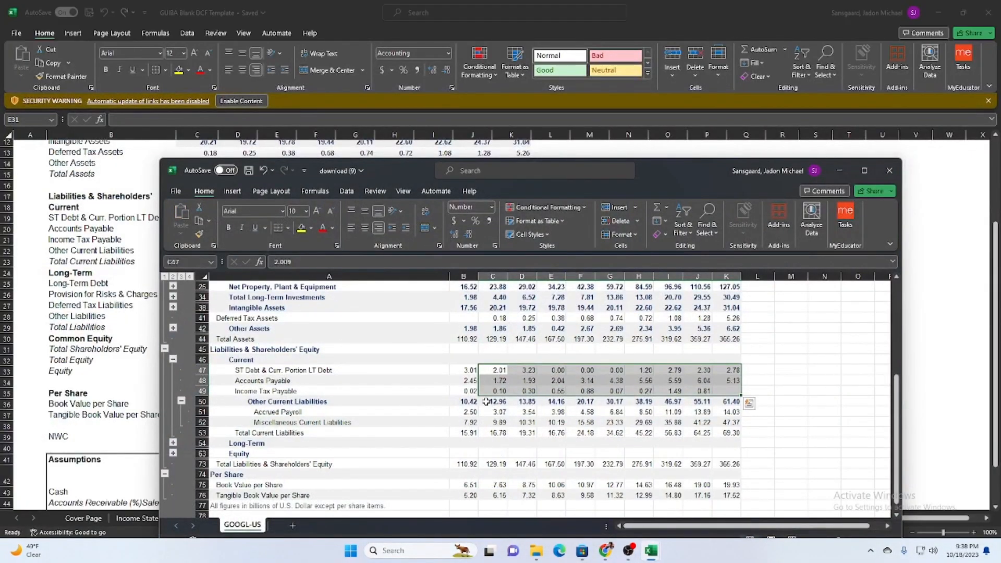
left_click_drag(486, 402, 724, 400)
key("ctrl+c")
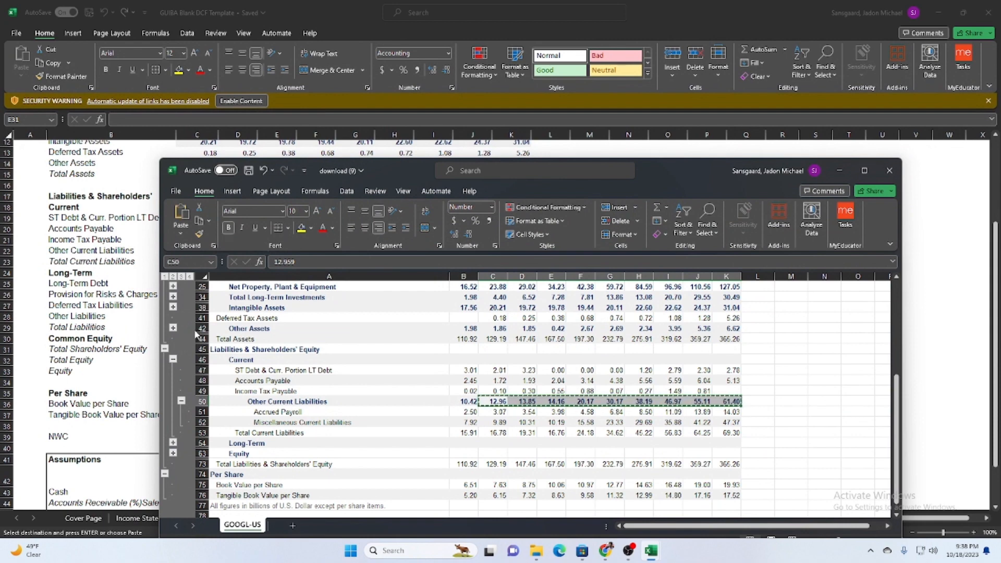
key("alt+Tab")
left_click(206, 251)
key("ctrl+v")
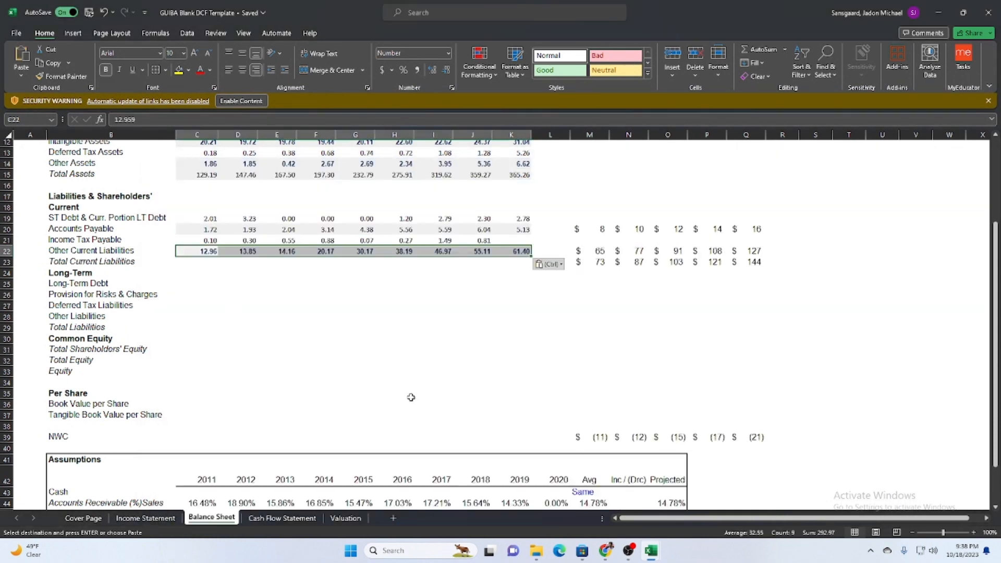
Copy the Total Current Liabilities values C53:K53 from download (9) into the template's Balance Sheet, starting at C23.
mouse_move(651, 550)
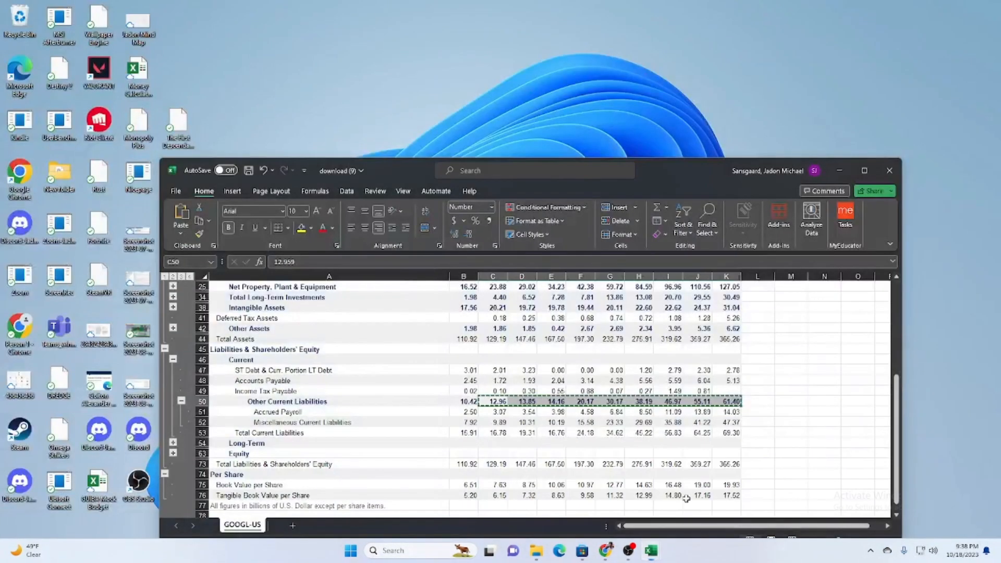
left_click(706, 497)
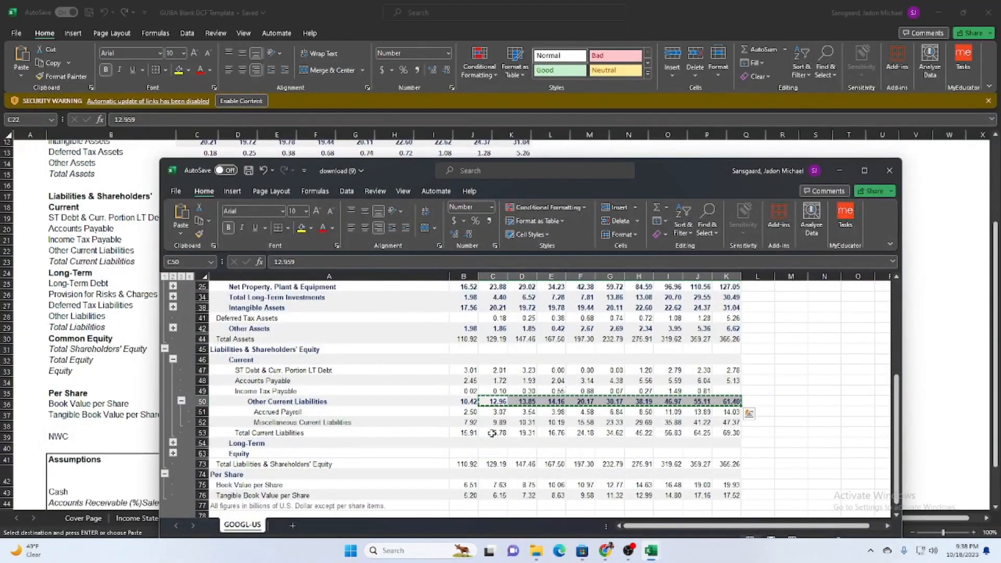
left_click_drag(492, 432, 730, 433)
key("ctrl+c")
key("alt+Tab")
left_click(198, 263)
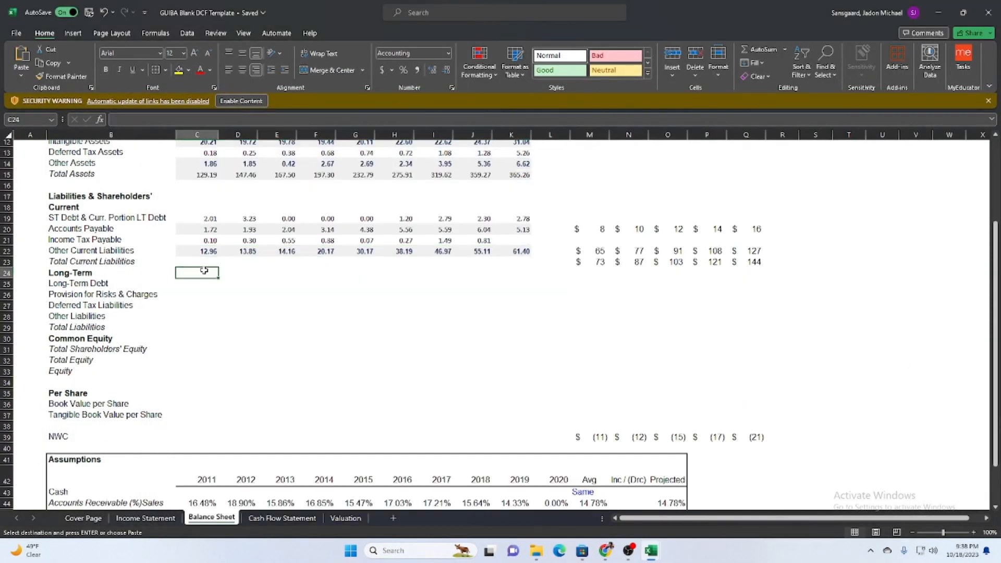
key("ctrl+v")
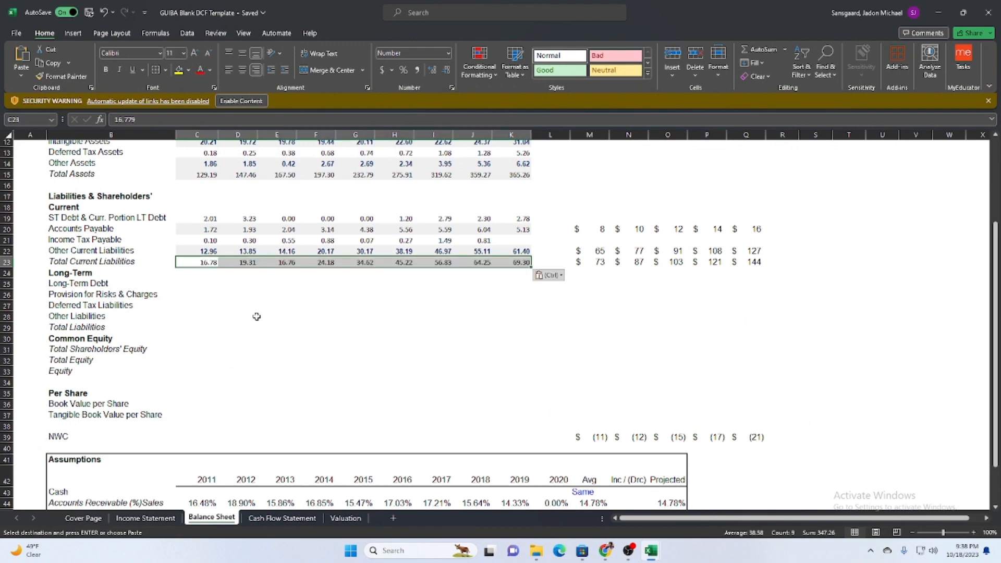
Expand the Long-Term group under Liabilities & Shareholders' Equity in download (9).
left_click(201, 285)
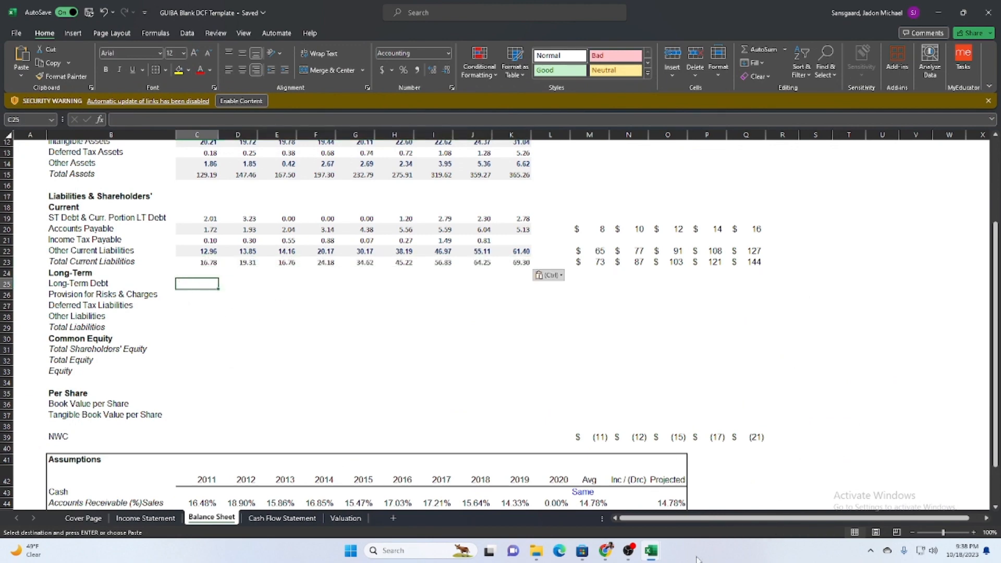
mouse_move(659, 547)
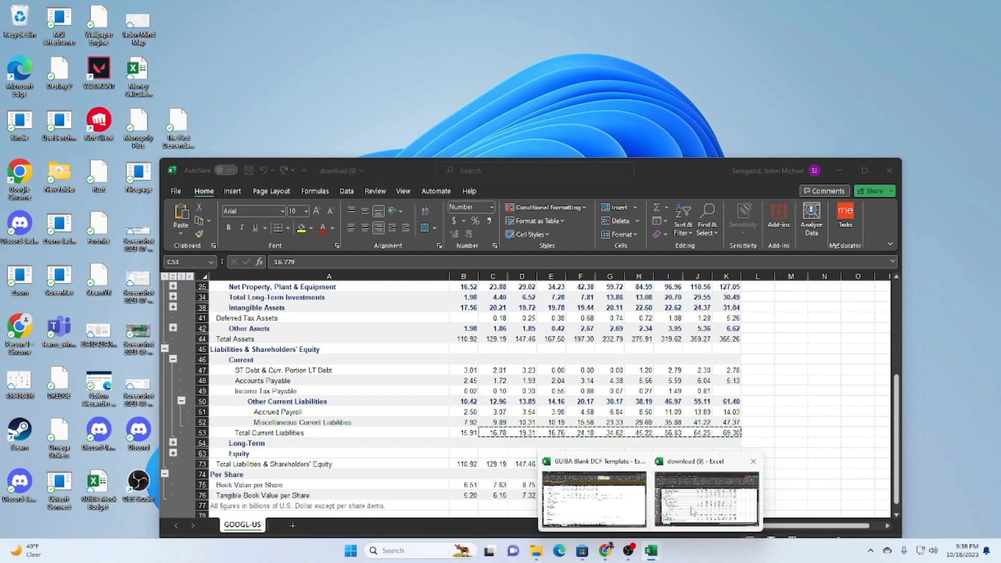
left_click(692, 511)
scroll(382, 338, "down", 1)
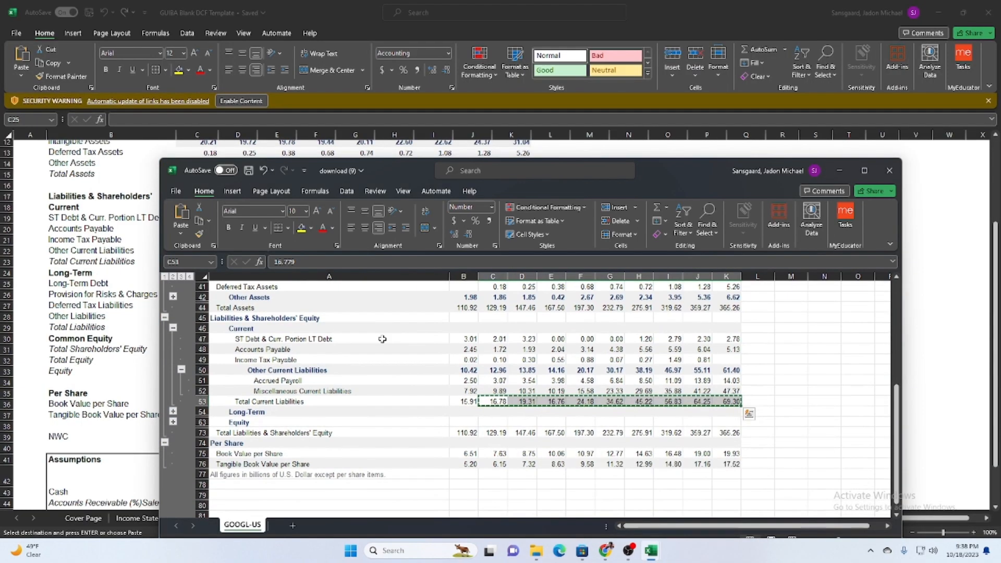
left_click_drag(406, 173, 554, 106)
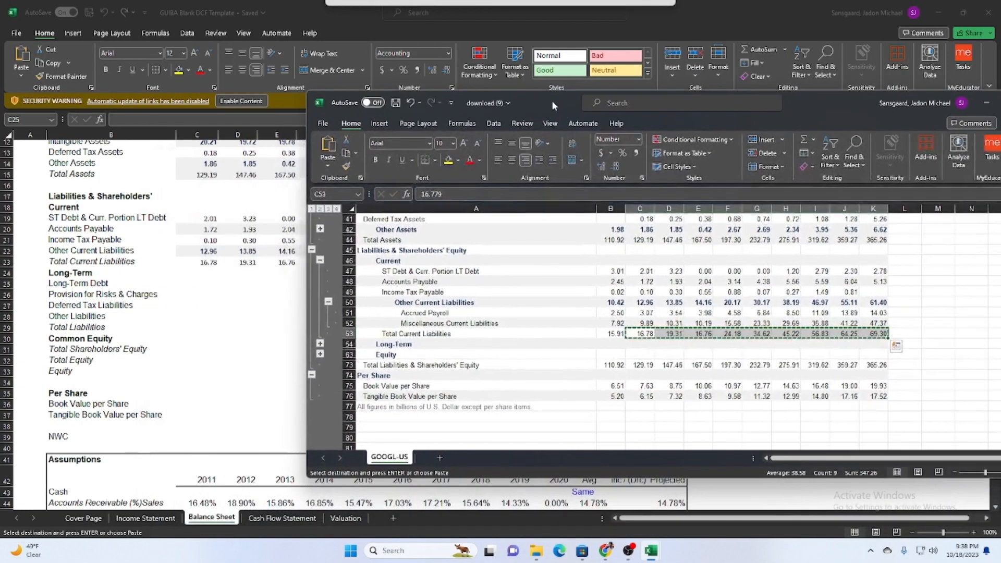
left_click(320, 344)
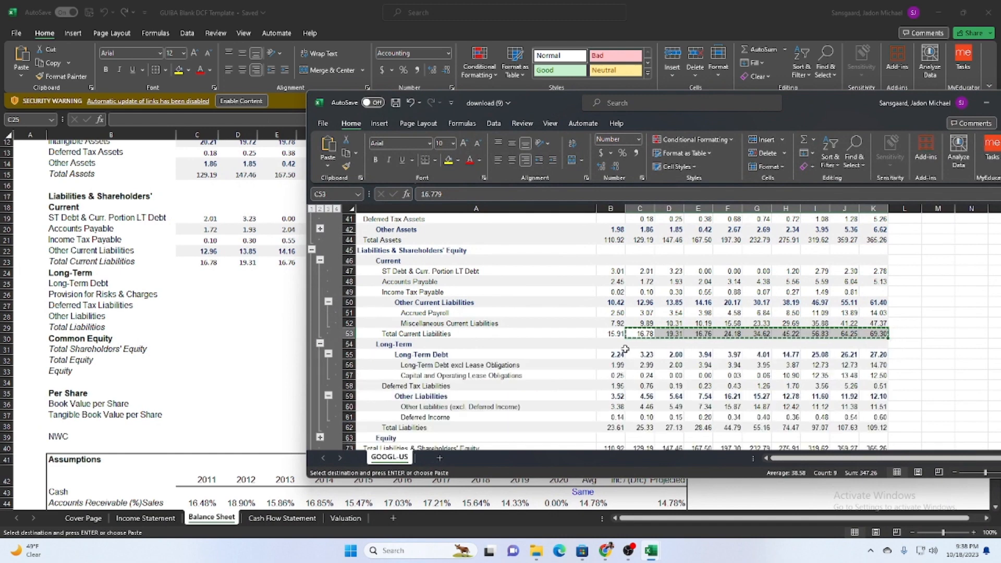
Copy the Long-Term Debt values C55:K55 from download (9) into the template's Balance Sheet, starting at C25.
left_click_drag(633, 360, 884, 349)
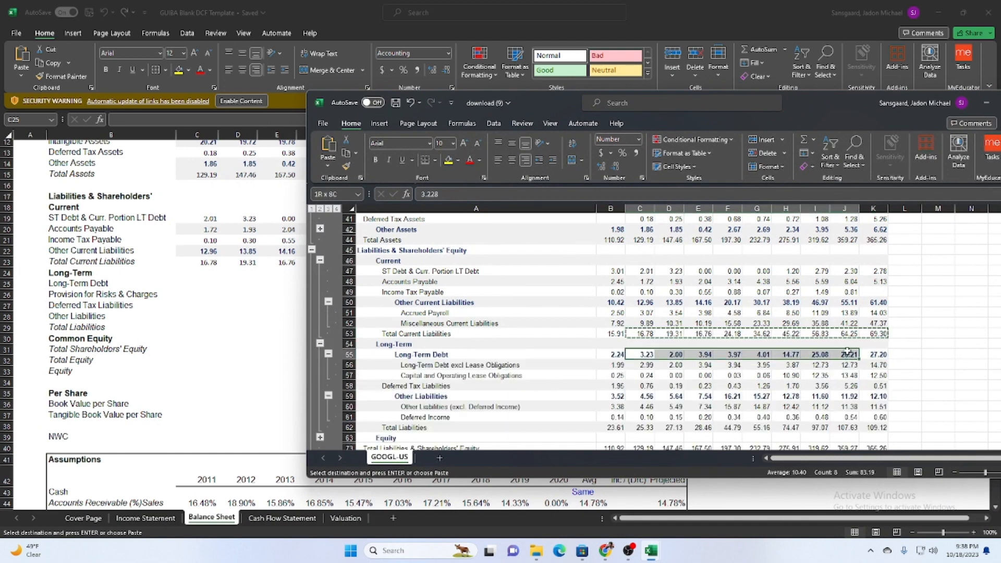
left_click(202, 285)
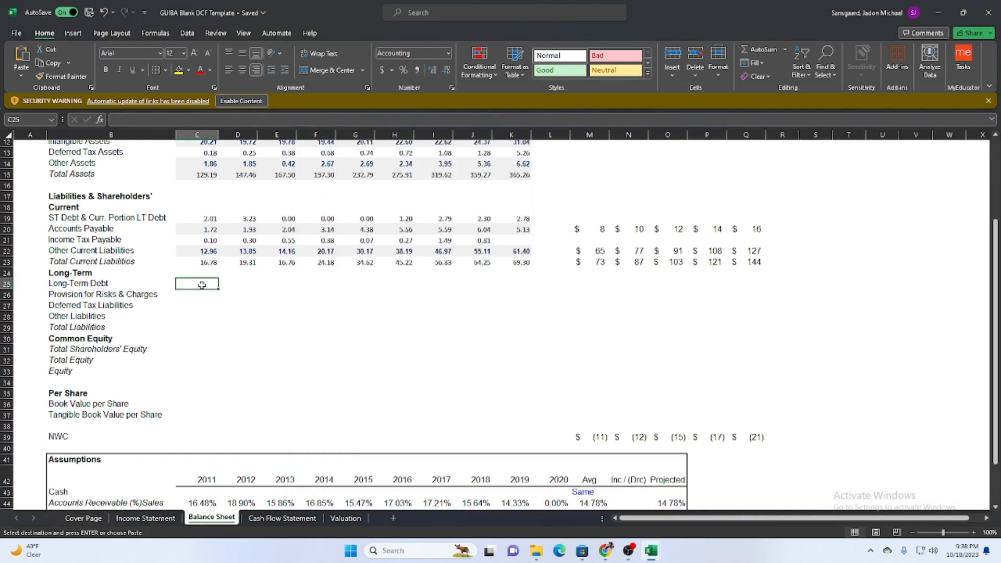
key("ctrl+v")
Copy the Deferred Tax Liabilities values C58:K58 from download (9) into the template's Balance Sheet, starting at C27.
mouse_move(651, 550)
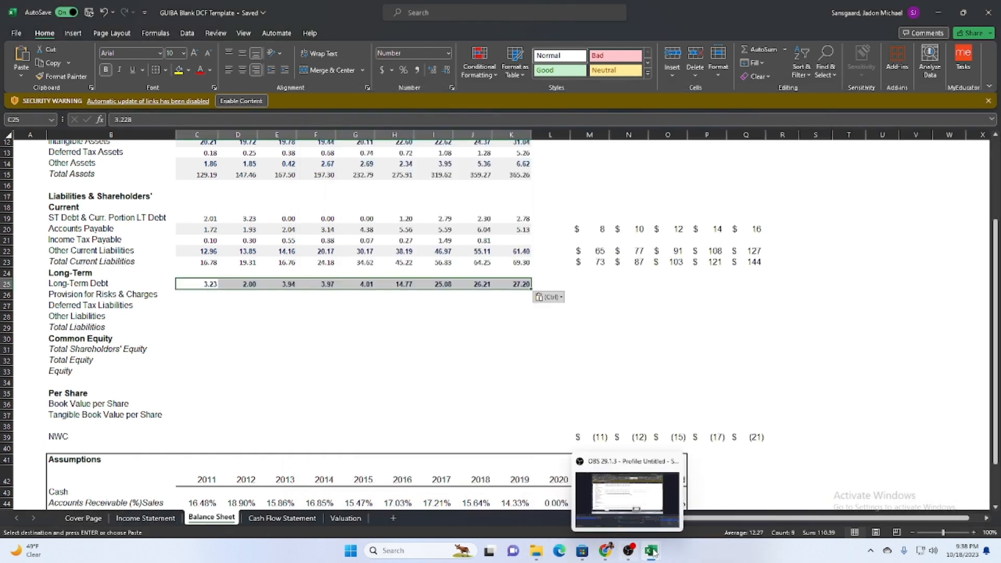
left_click(697, 524)
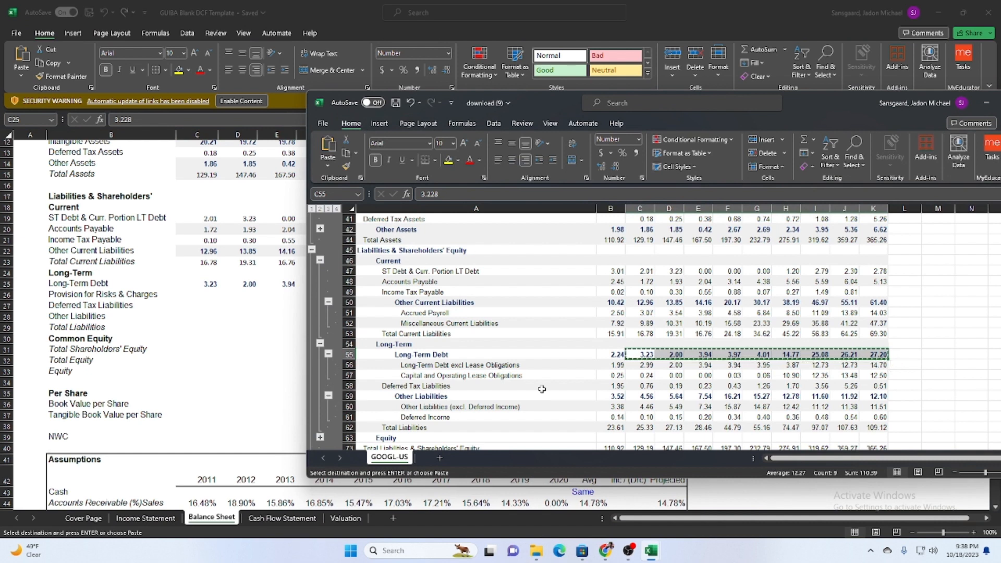
left_click_drag(633, 391, 874, 385)
key("ctrl+c")
left_click(197, 308)
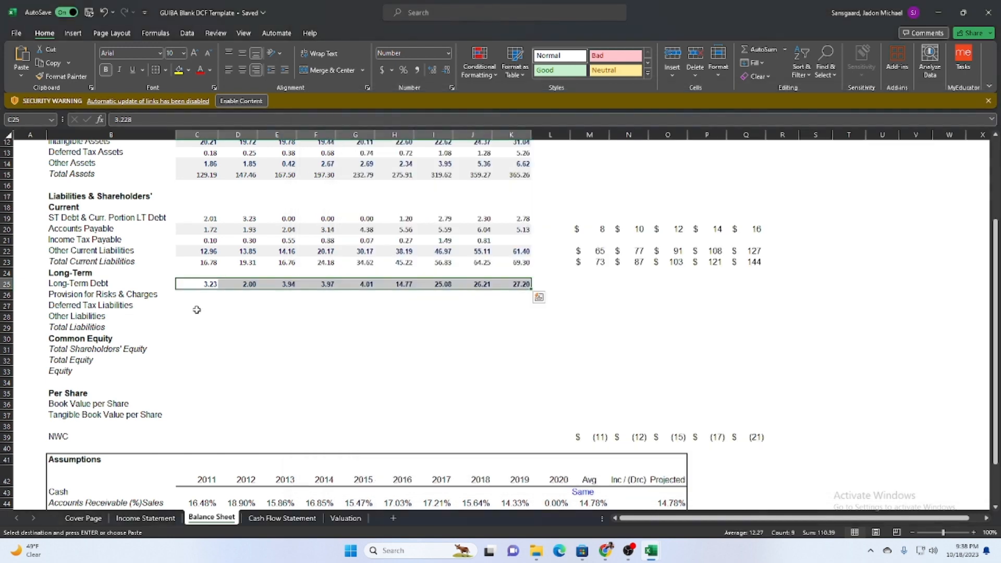
left_click(198, 306)
key("ctrl+v")
Compare the year columns and Cash & Short-Term Investments row B11:K11 in download (9) with the template's Balance Sheet years starting at C3.
scroll(473, 329, "up", 4)
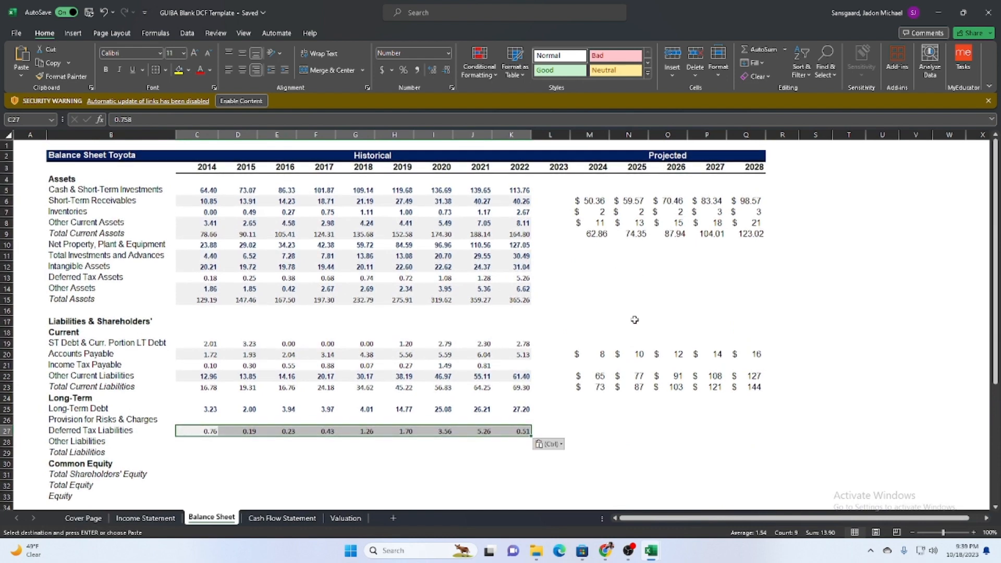
mouse_move(665, 554)
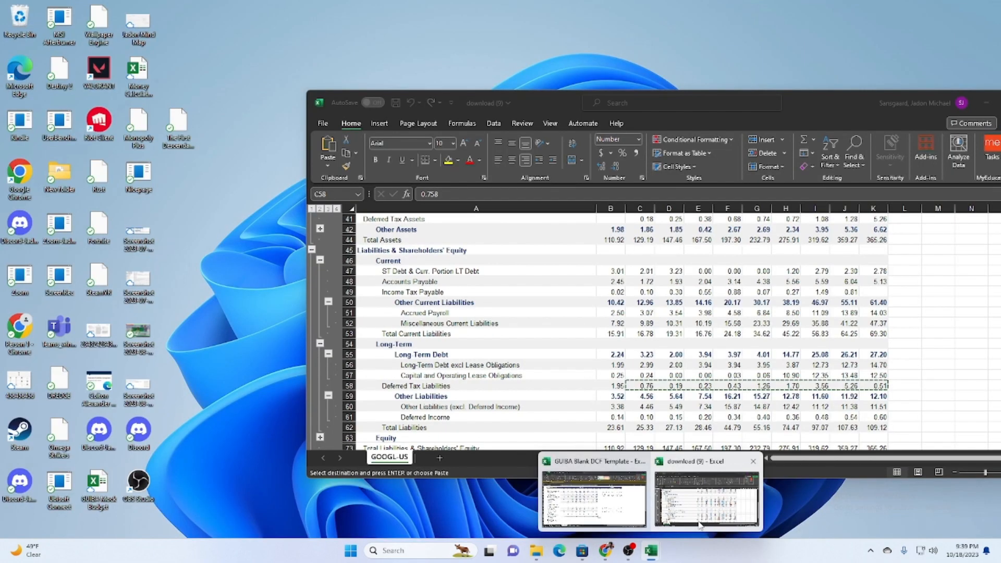
left_click(701, 524)
scroll(740, 374, "up", 10)
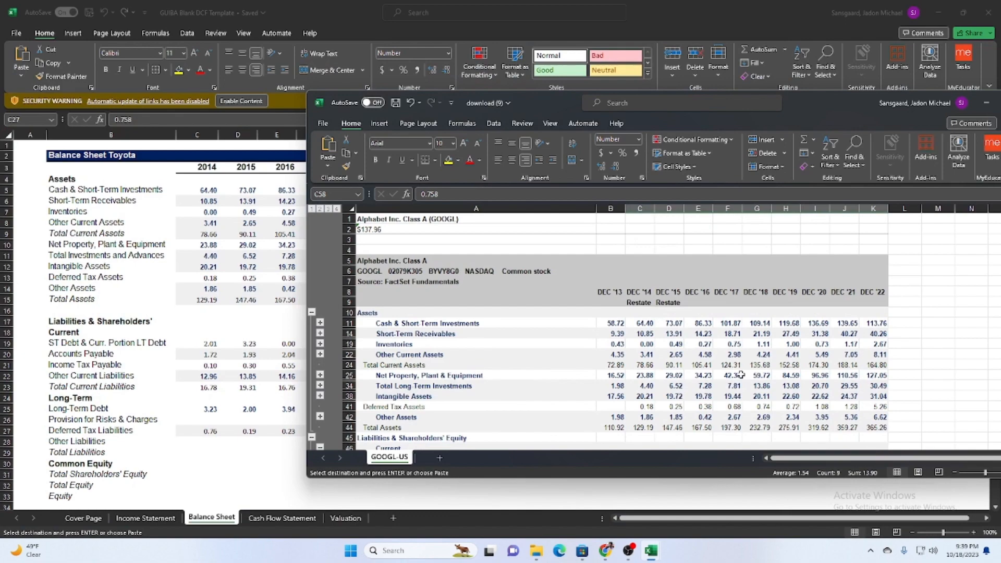
left_click_drag(536, 98, 371, 170)
scroll(501, 339, "down", 3)
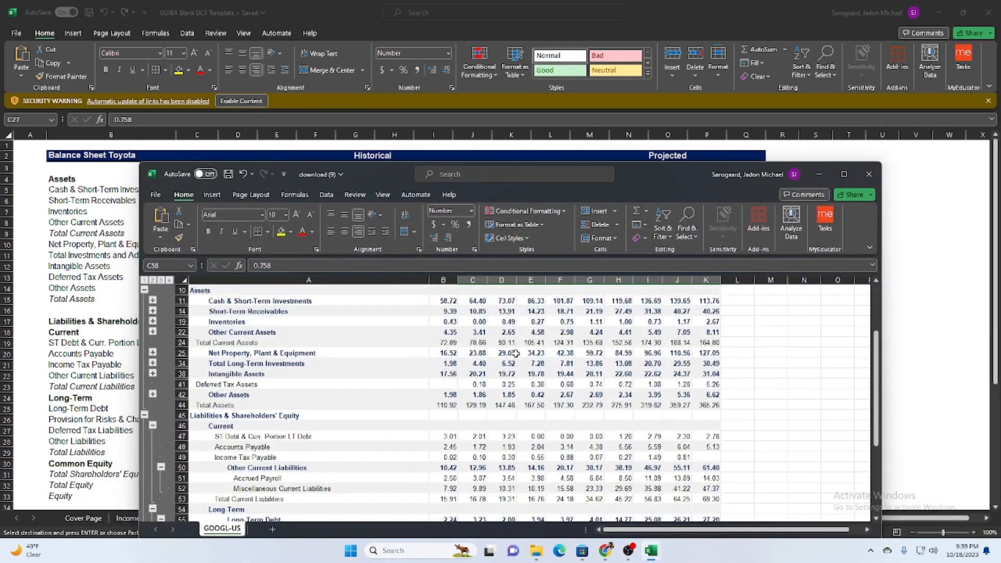
scroll(515, 353, "up", 2)
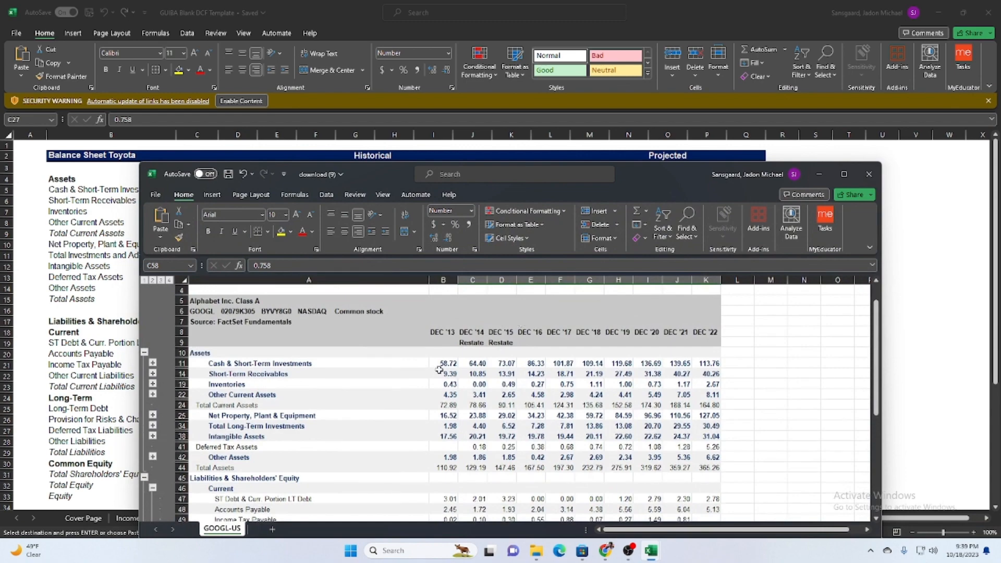
left_click_drag(440, 365, 706, 363)
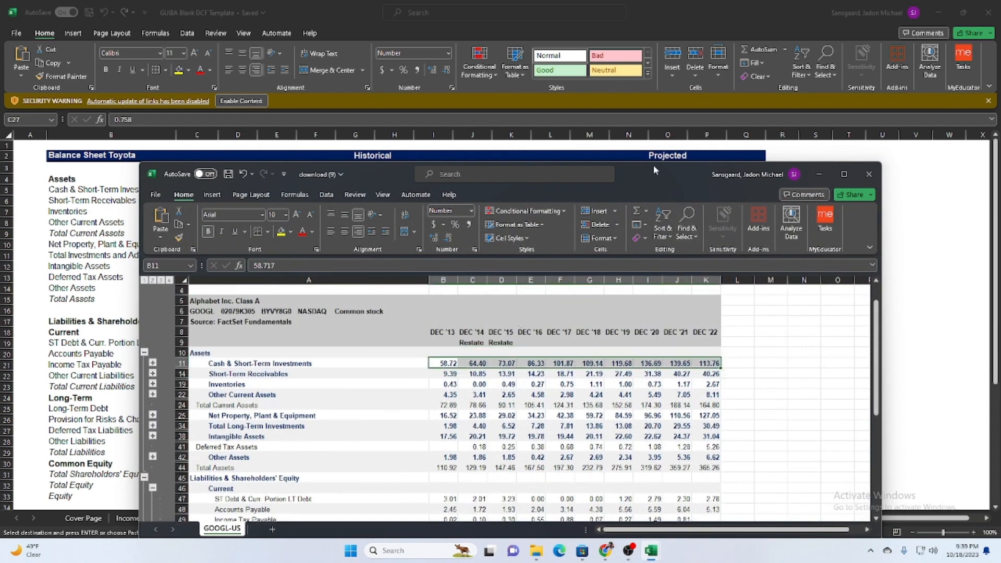
left_click_drag(655, 170, 793, 312)
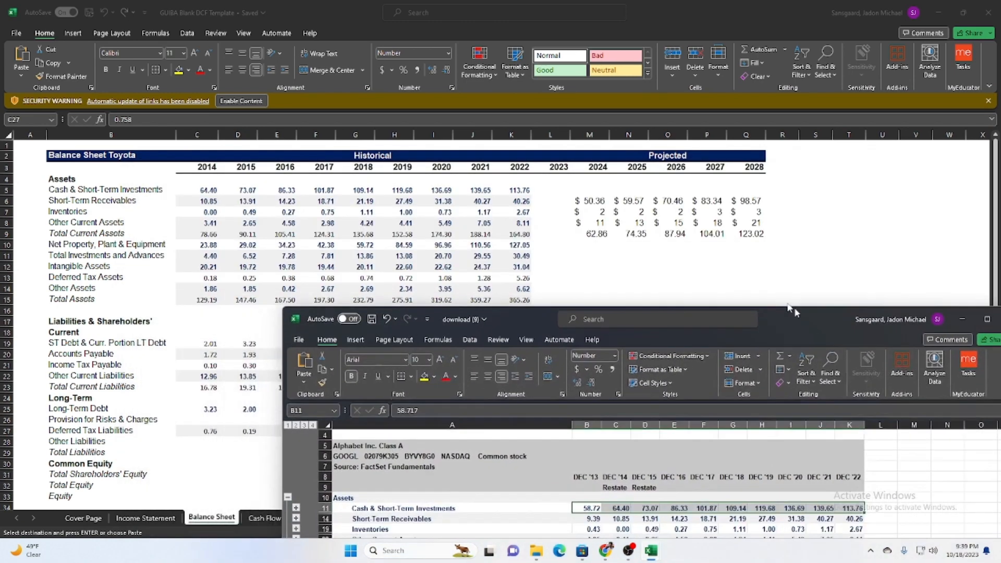
left_click(562, 173)
left_click(192, 171)
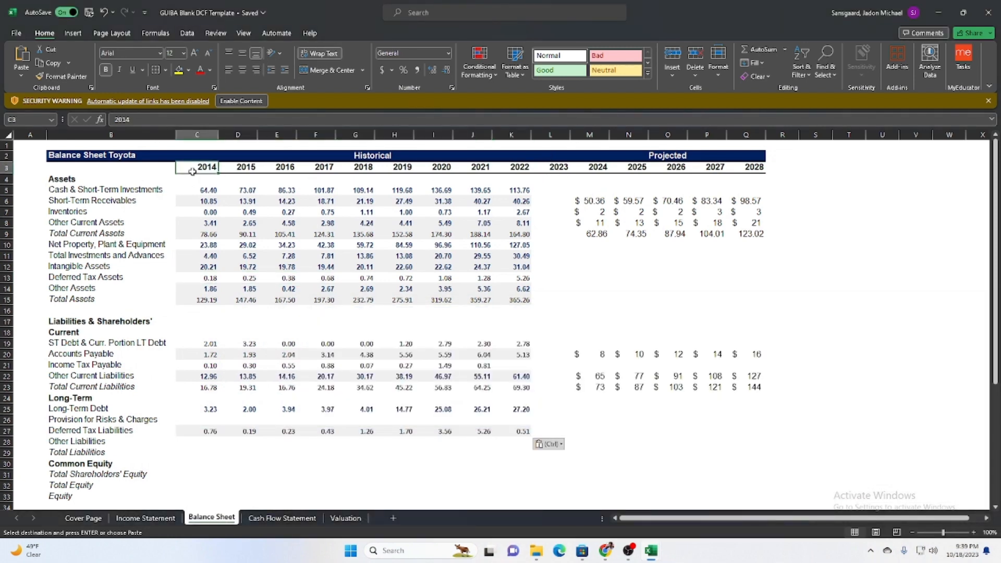
Set the first historical year in cell C3 of the template's Balance Sheet to 2013.
type("2013")
key("Return")
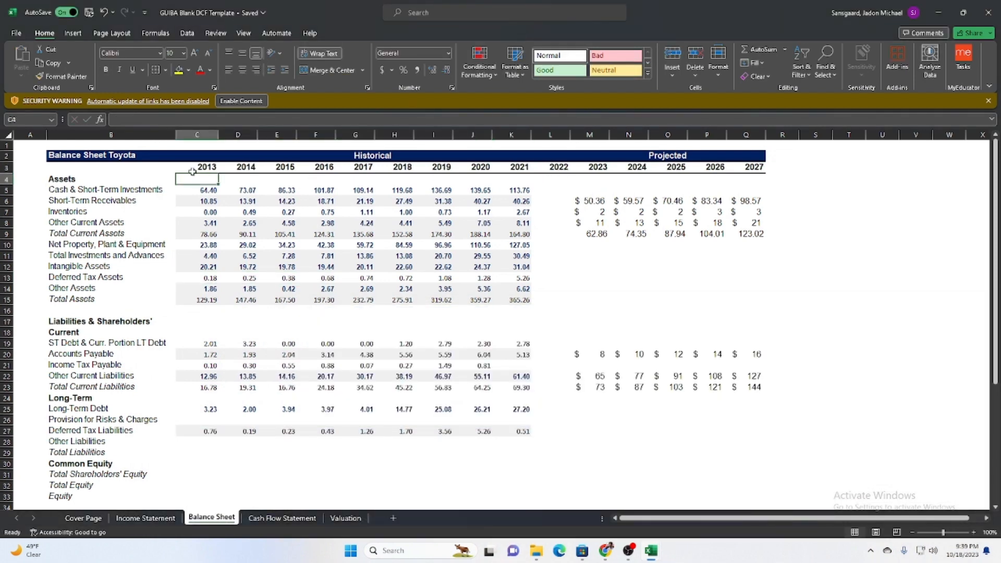
key("Right")
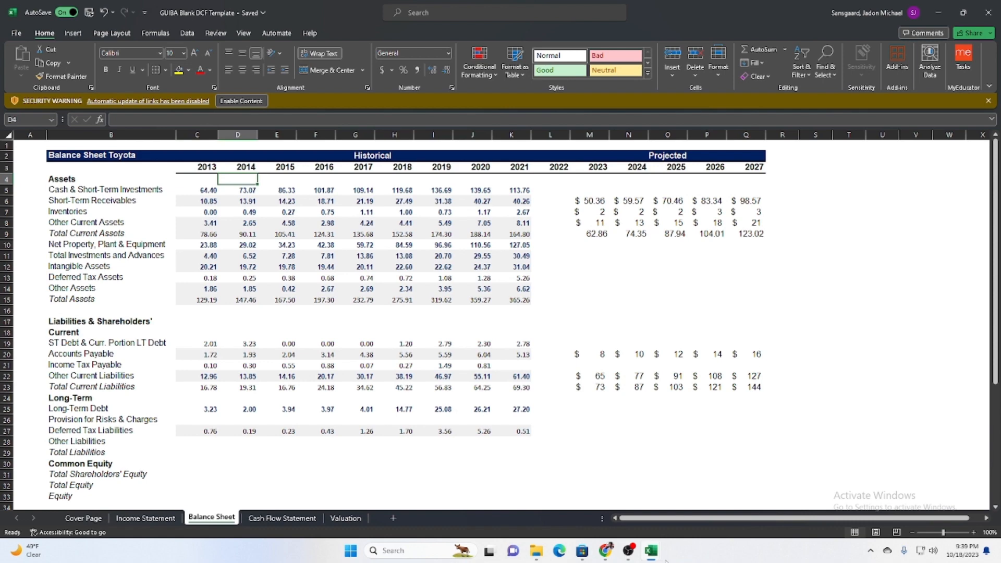
Copy the Cash & Short-Term Investments values B11:K11 from download (9) into the template's Balance Sheet, starting at C5.
mouse_move(651, 551)
left_click(730, 490)
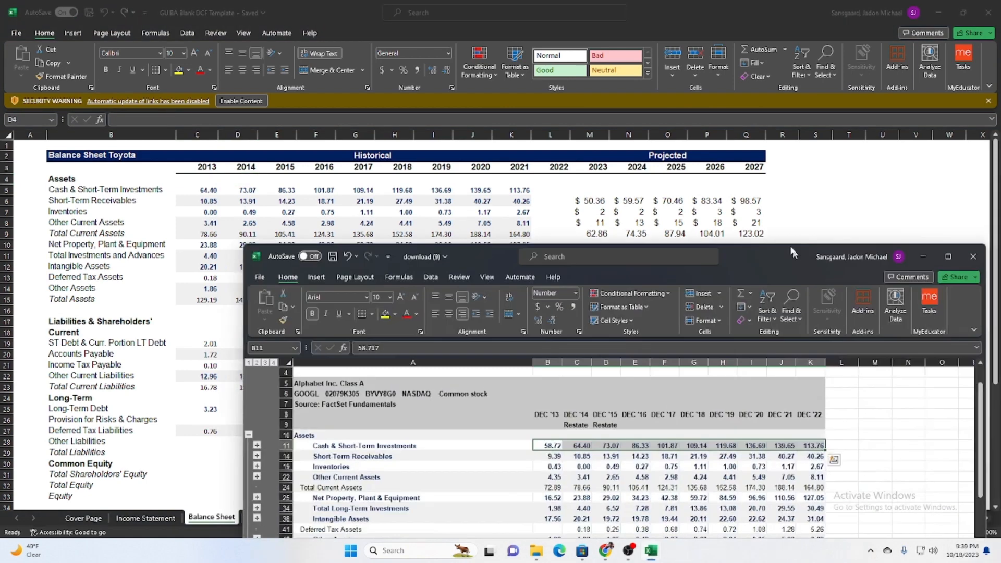
left_click_drag(792, 253, 760, 165)
left_click_drag(515, 361, 769, 361)
key("ctrl+c")
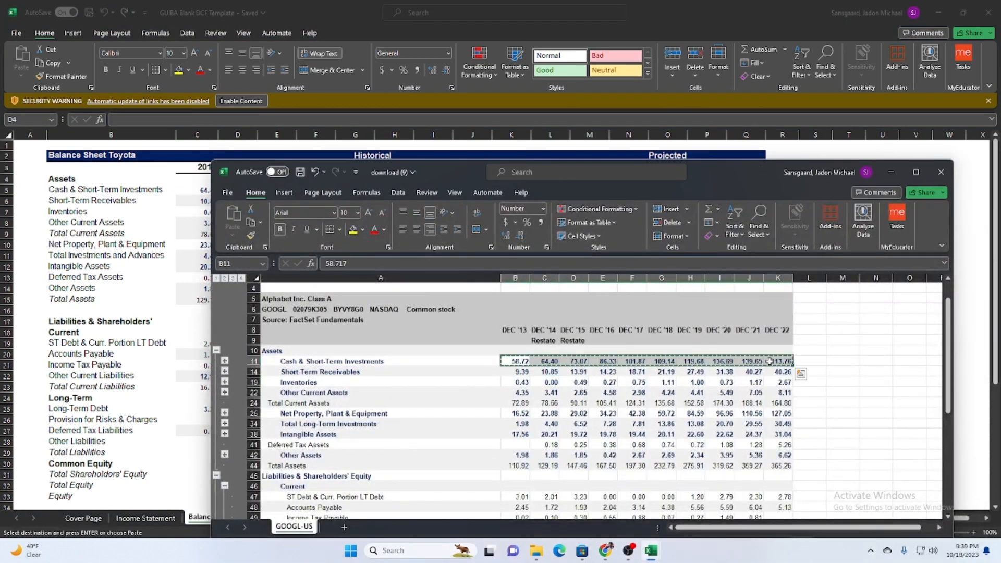
left_click(201, 190)
key("ctrl+v")
Copy the Short-Term Receivables values B14:K14 from download (9) into the template's Balance Sheet, starting at C6.
mouse_move(663, 544)
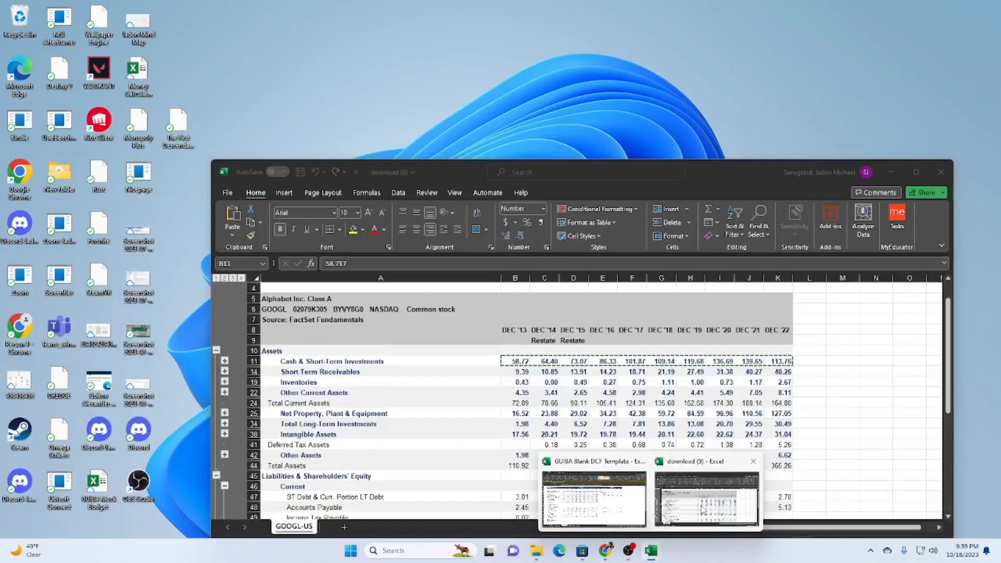
left_click(702, 508)
left_click_drag(515, 372, 778, 371)
key("ctrl+c")
key("alt+Tab")
left_click(238, 201)
key("ctrl+v")
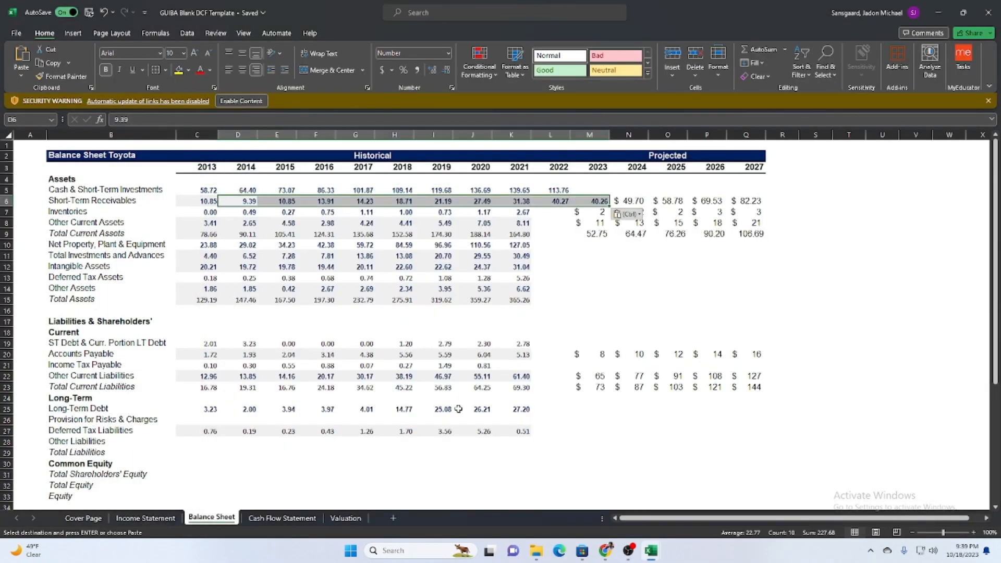
key("ctrl+z")
left_click(195, 203)
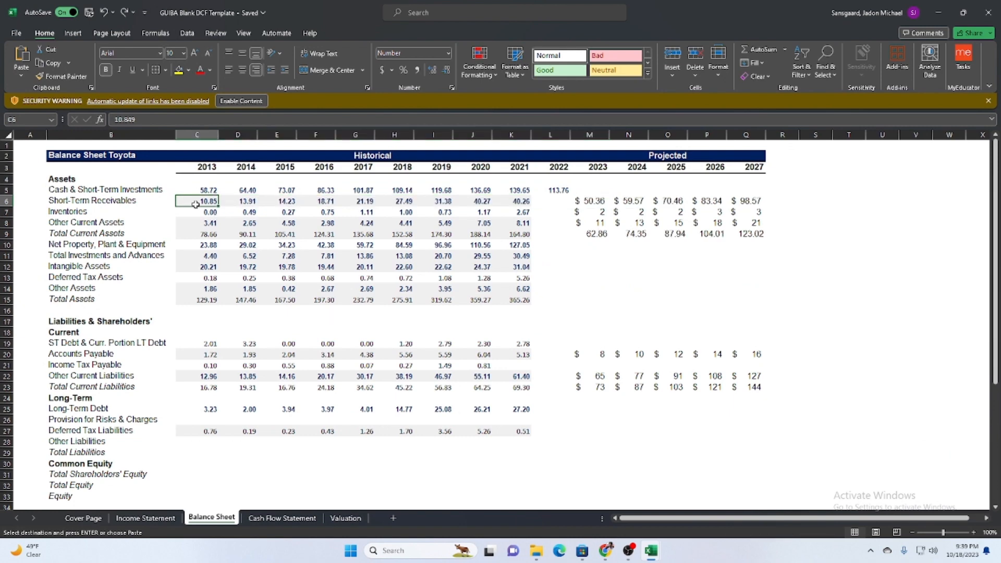
key("ctrl+v")
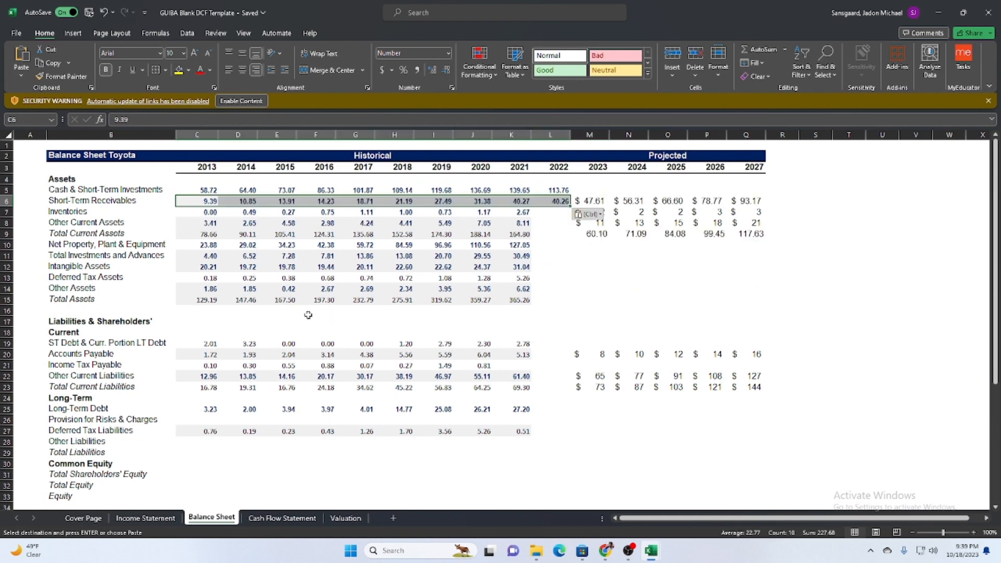
Copy the Inventories values B19:K19 from download (9) into the template's Balance Sheet, starting at C7.
left_click(651, 554)
left_click_drag(515, 382, 775, 380)
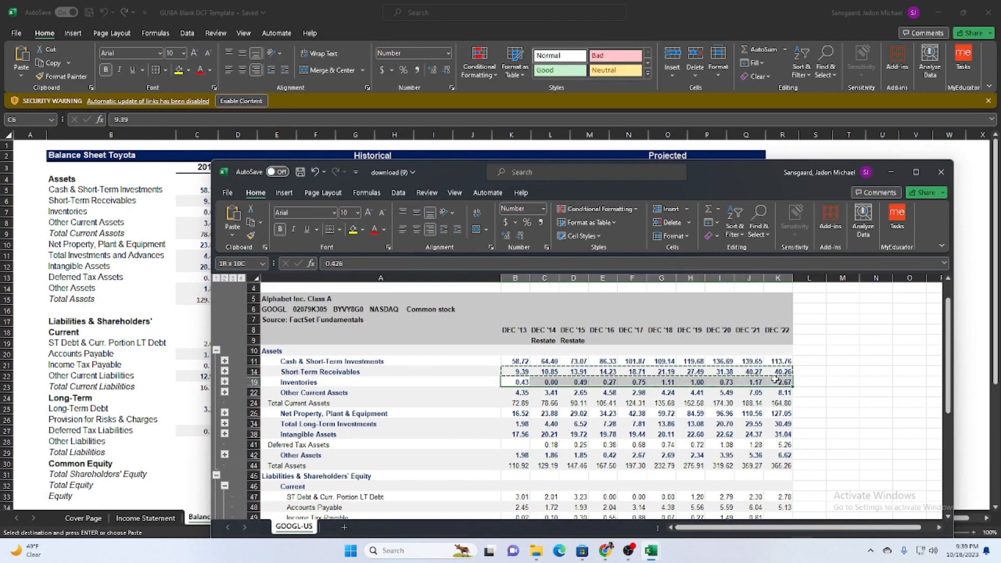
key("ctrl+c")
left_click(151, 271)
left_click(200, 211)
key("ctrl+v")
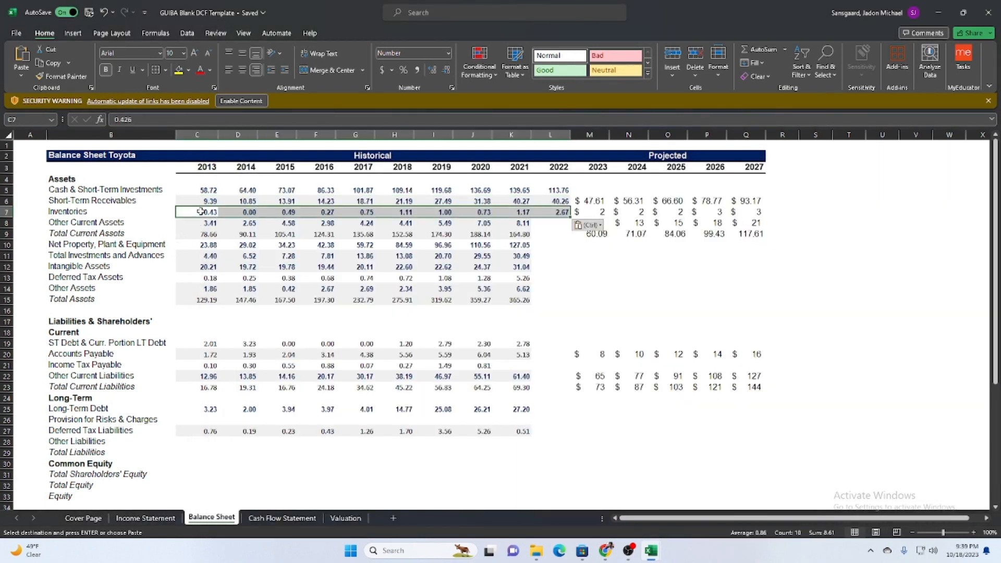
Copy the Other Current Assets values B22:K22 from download (9) into the template's Balance Sheet, starting at C8.
mouse_move(651, 550)
left_click(706, 508)
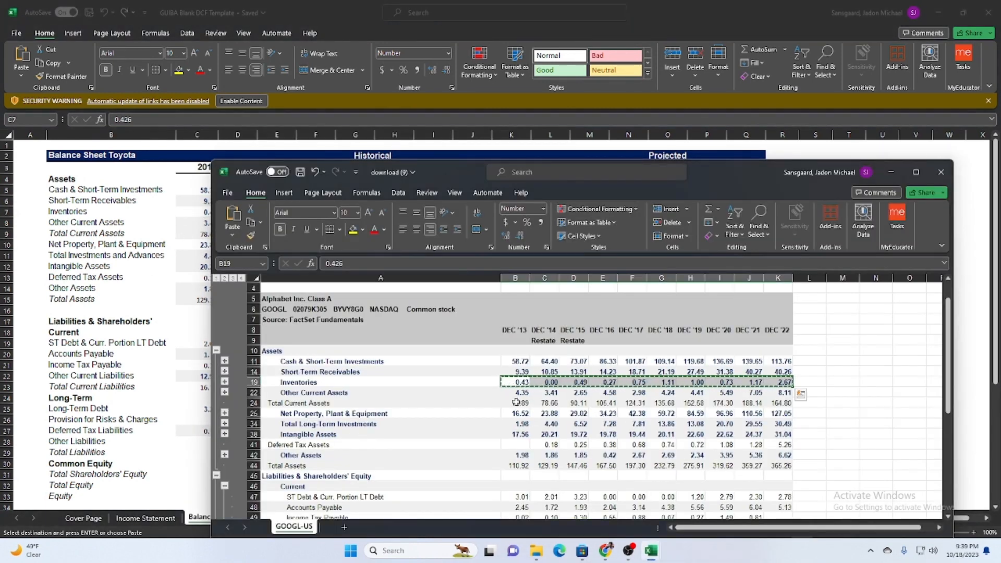
key("alt+Tab")
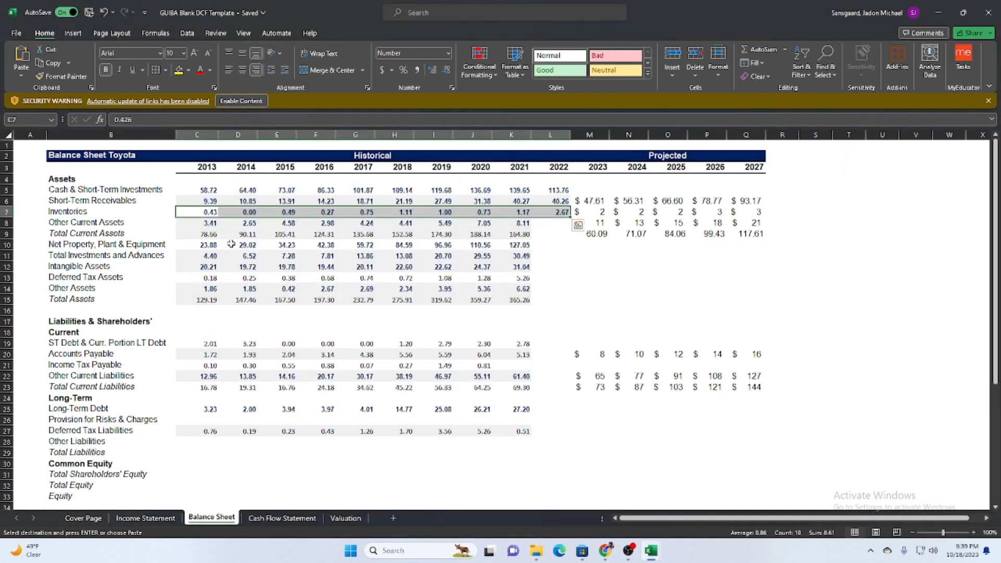
left_click(202, 223)
key("ctrl+v")
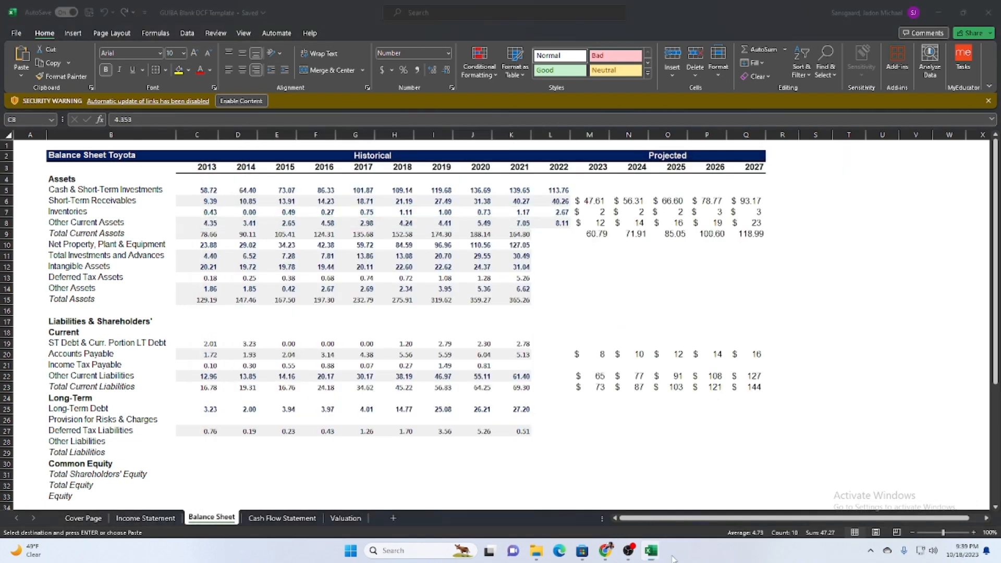
Copy the Total Current Assets values B24:K24 from download (9) into the template's Balance Sheet, starting at C9.
mouse_move(651, 550)
left_click(706, 500)
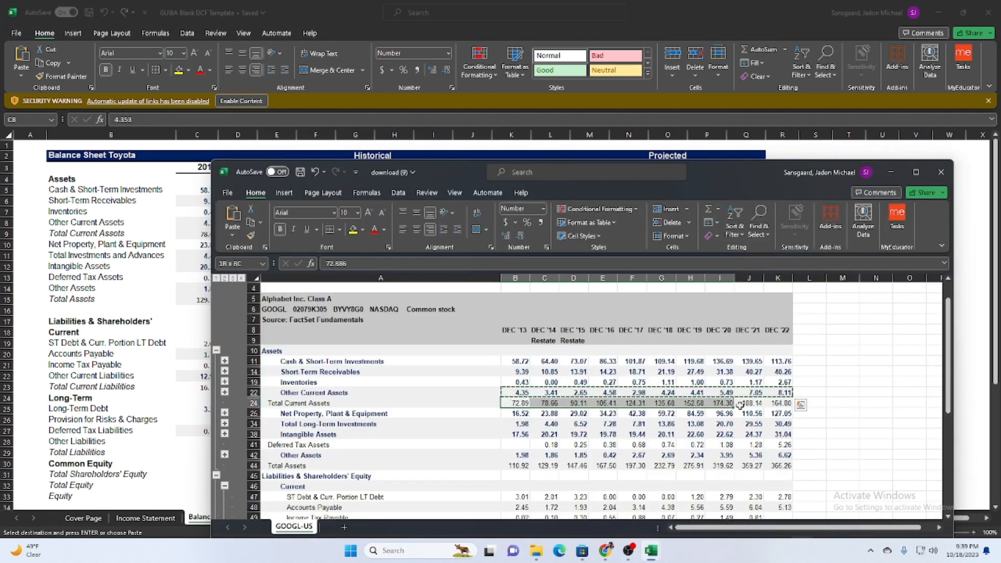
key("alt+Tab")
left_click(196, 234)
key("ctrl+v")
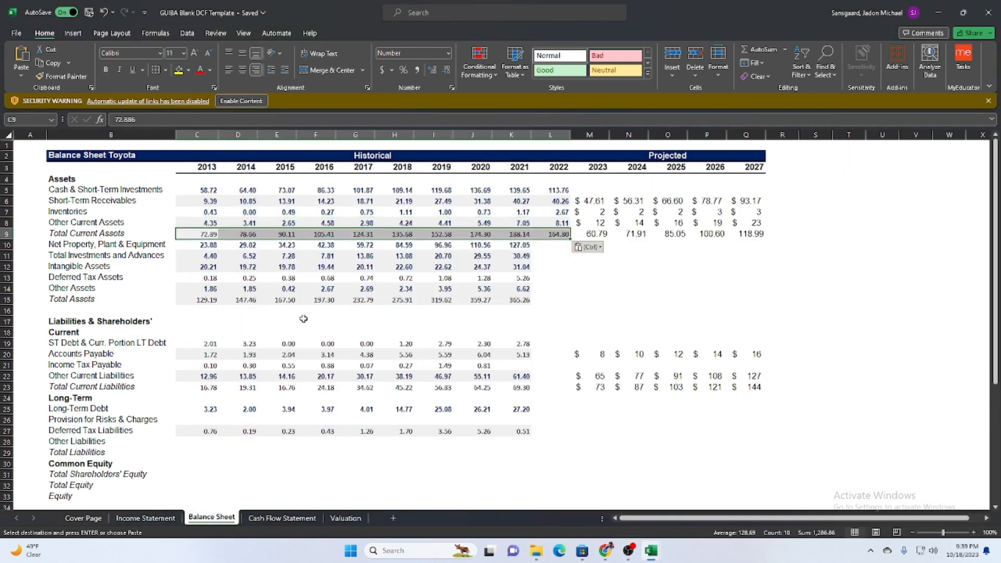
Copy the Net Property, Plant & Equipment values B25:K25 from download (9) into the template's Balance Sheet, starting at C10.
mouse_move(651, 550)
left_click(652, 484)
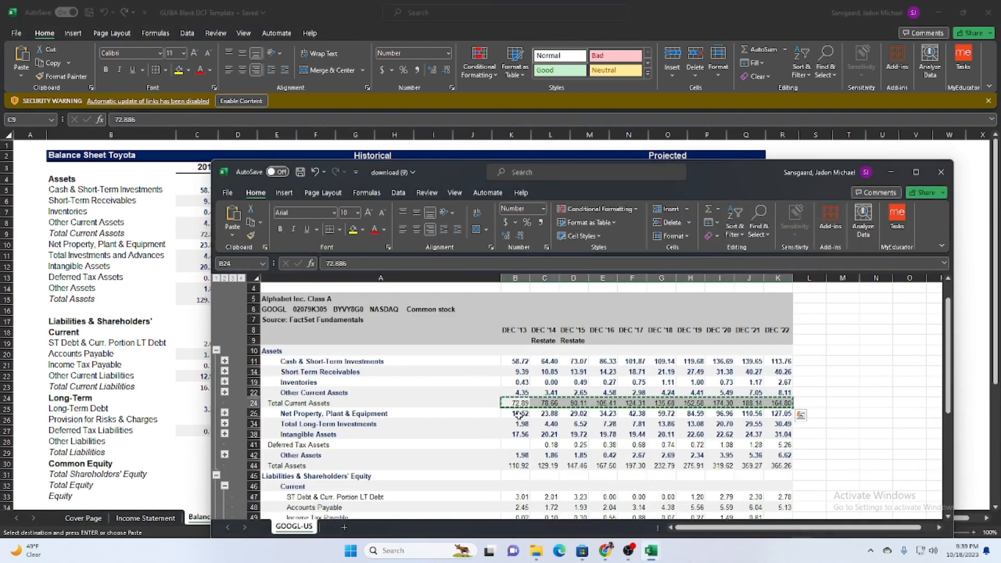
left_click_drag(516, 413, 779, 413)
key("ctrl+c")
key("alt+Tab")
left_click(196, 245)
key("ctrl+v")
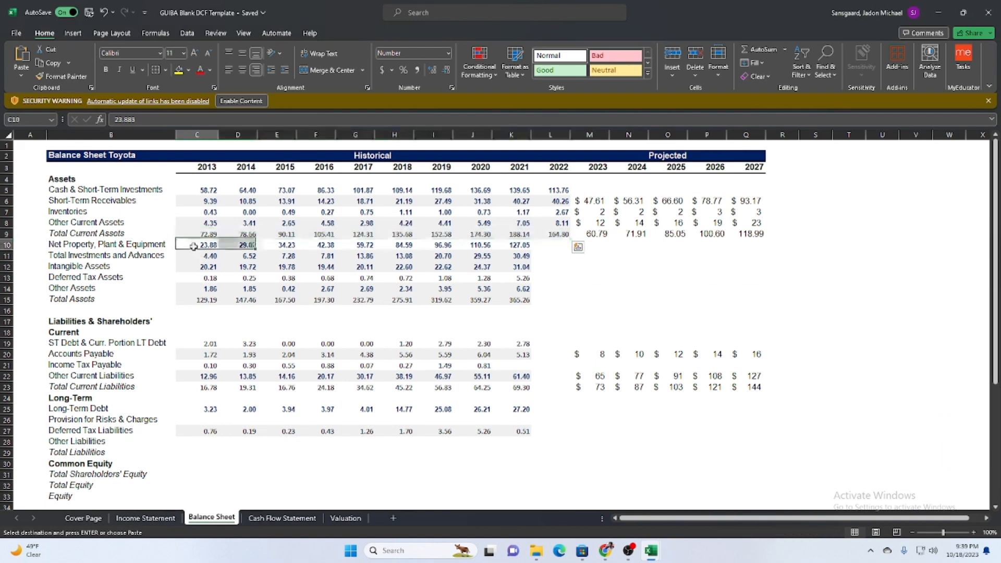
Copy the Total Long-Term Investments values B34:K34 from download (9) into the template's Total Investments and Advances row, starting at C11.
mouse_move(651, 550)
left_click(702, 495)
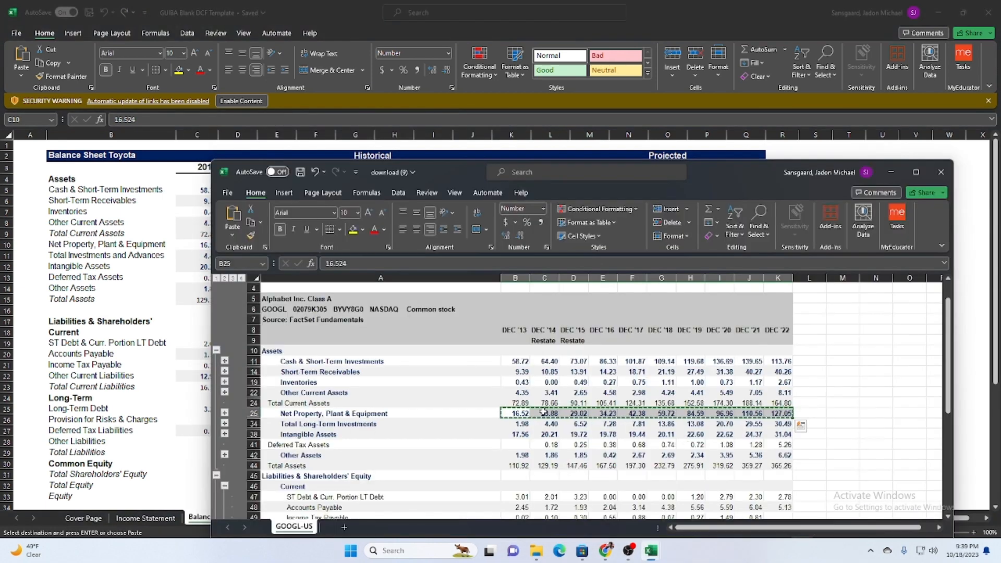
left_click_drag(516, 424, 778, 433)
key("ctrl+c")
key("alt+Tab")
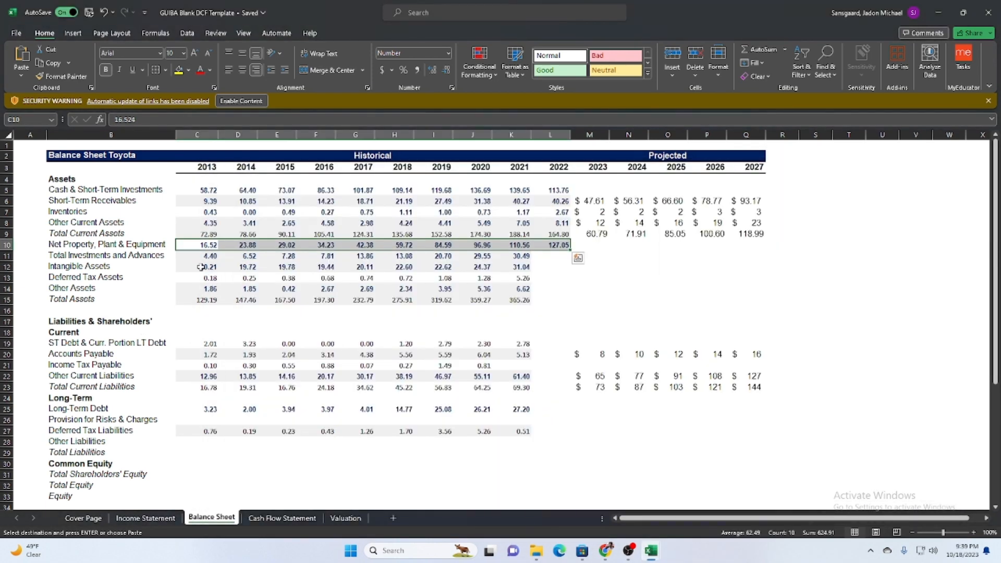
left_click(200, 255)
key("ctrl+v")
Copy the Intangible Assets values B38:K38 from download (9) into the template's Balance Sheet, starting at C12.
mouse_move(651, 550)
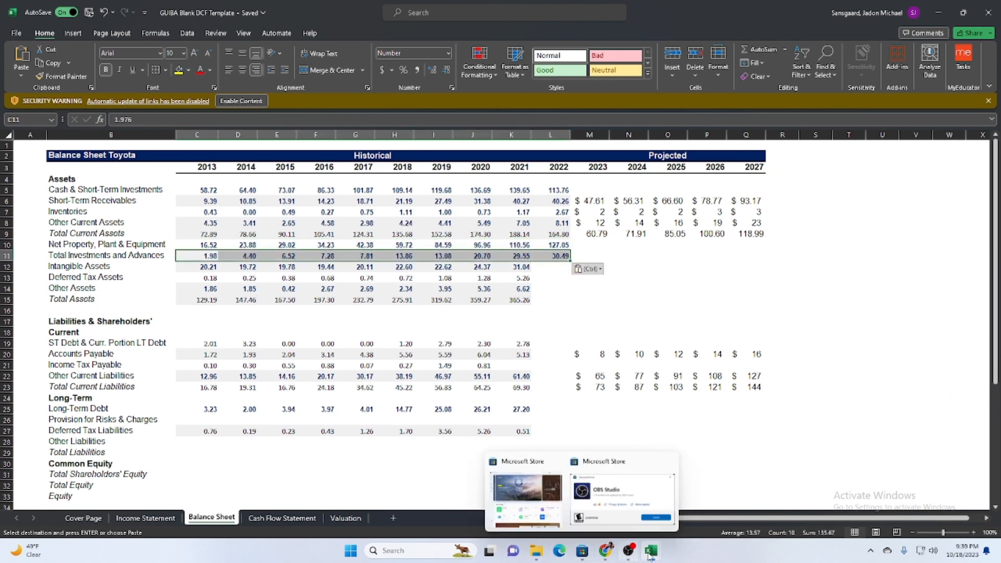
left_click(698, 498)
left_click_drag(516, 435, 778, 434)
key("ctrl+c")
key("alt+Tab")
left_click(204, 266)
key("ctrl+v")
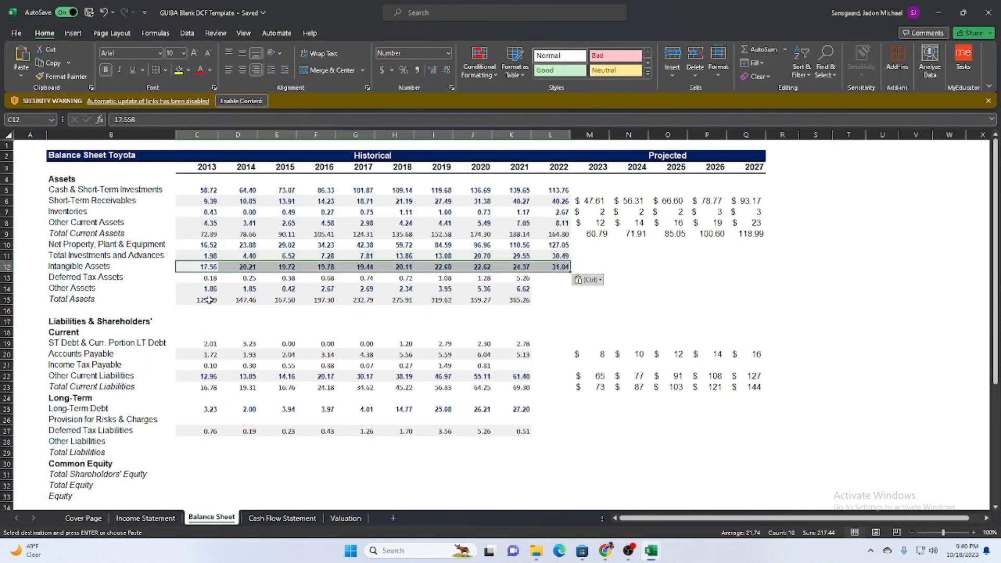
left_click(145, 518)
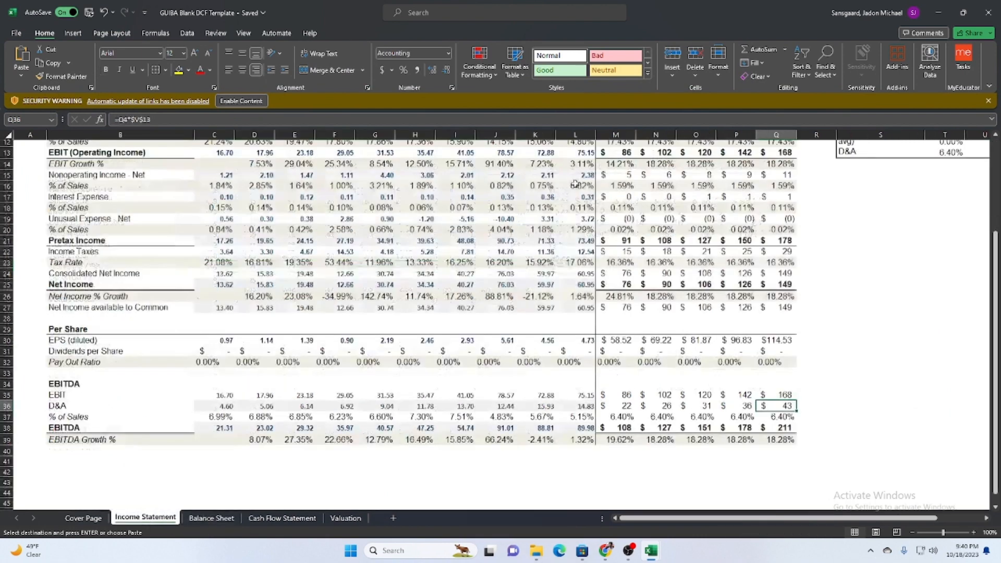
scroll(184, 486, "up", 4)
left_click(211, 517)
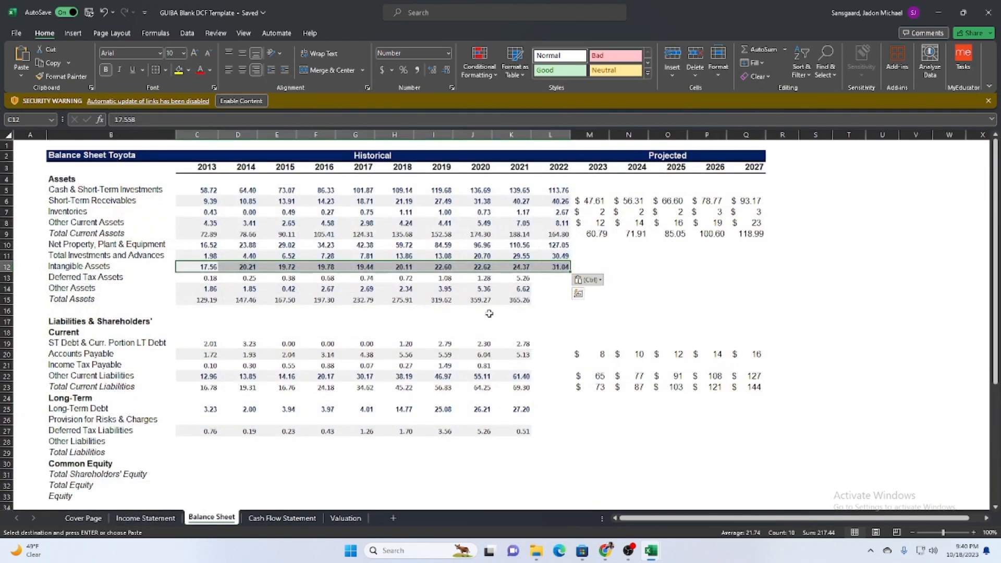
Copy the Deferred Tax Assets cells B41:K41 from download (9), including the blank first one, into the template's Balance Sheet, starting at C13.
mouse_move(654, 553)
left_click(845, 500)
left_click(519, 445)
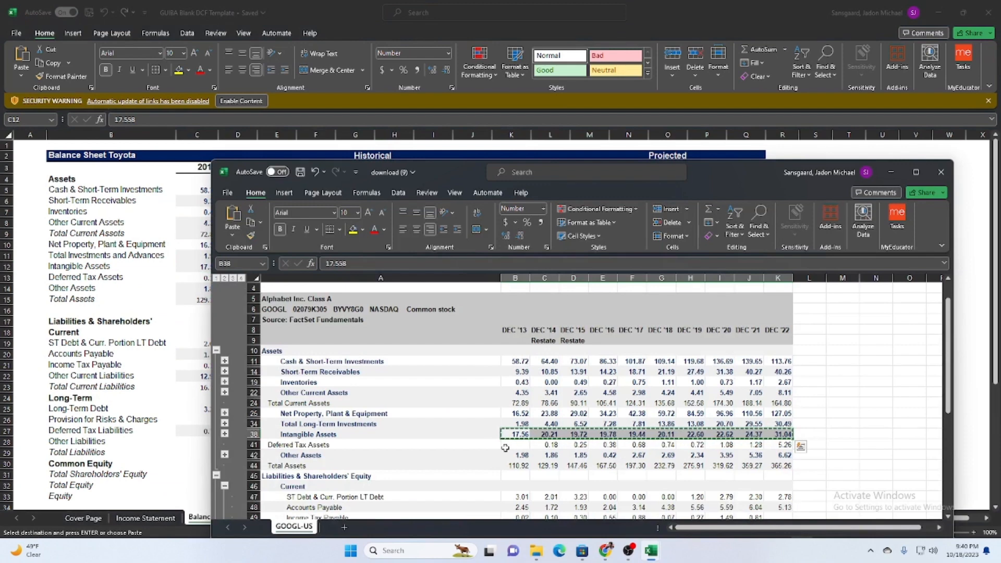
left_click_drag(600, 443, 788, 447)
key("ctrl+c")
left_click(83, 399)
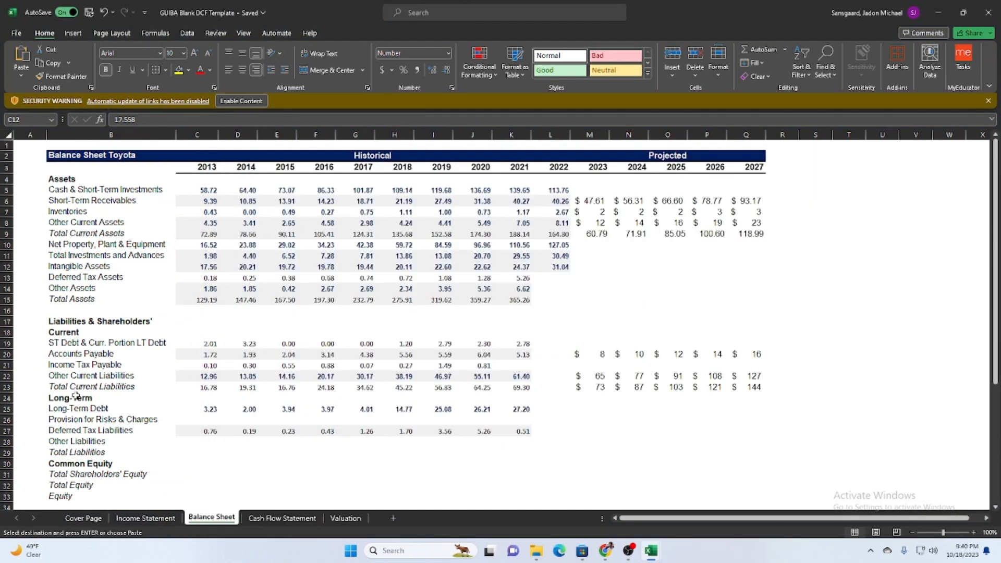
left_click(200, 277)
key("ctrl+v")
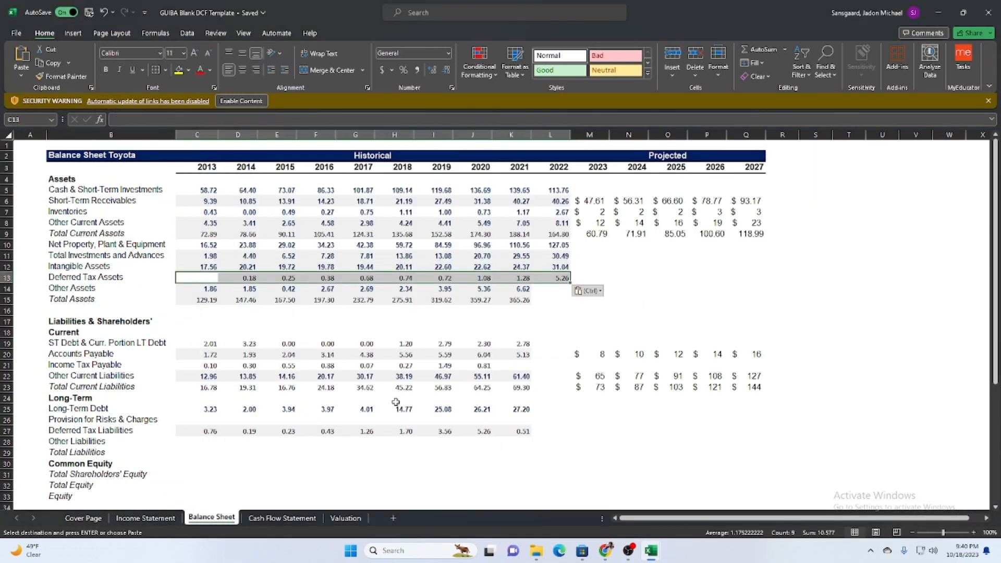
Copy the Other Assets values B42:K42 from download (9) into the template's Balance Sheet, starting at C14.
mouse_move(654, 558)
left_click(707, 494)
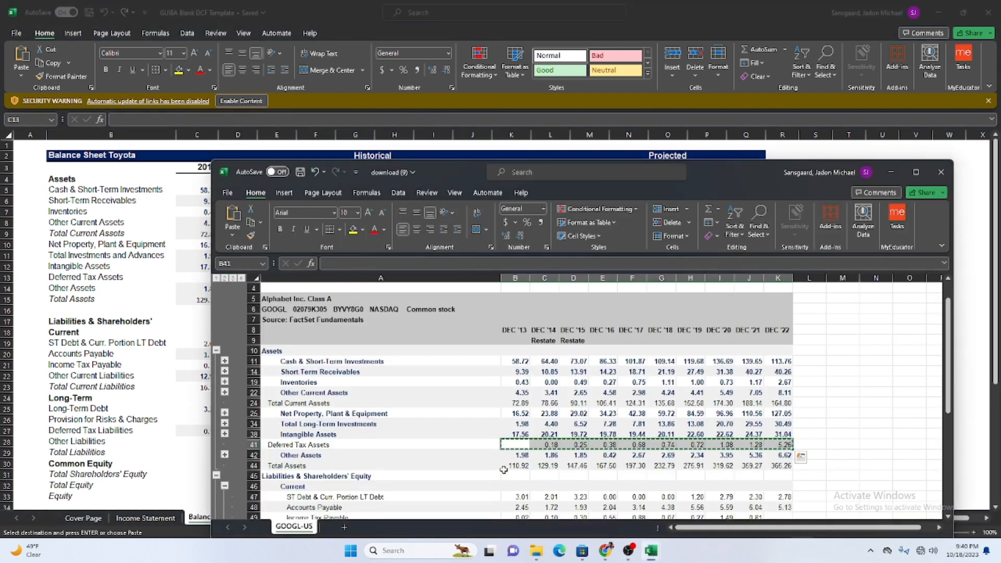
left_click_drag(516, 455, 780, 456)
key("ctrl+c")
left_click(198, 289)
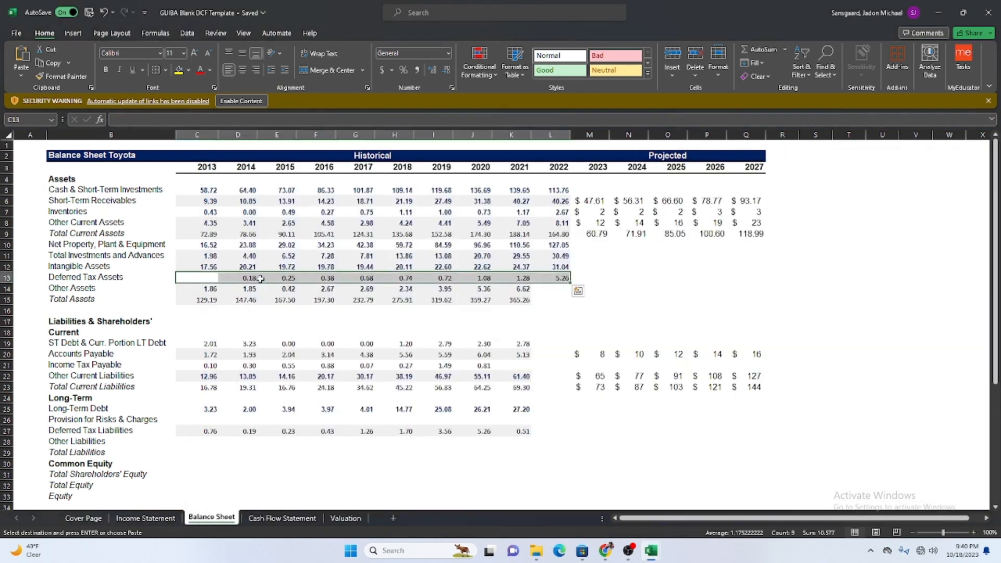
key("ctrl+v")
Copy the Total Assets values B44:K44 from download (9) into the template's Balance Sheet, starting at C15.
mouse_move(652, 551)
left_click(703, 494)
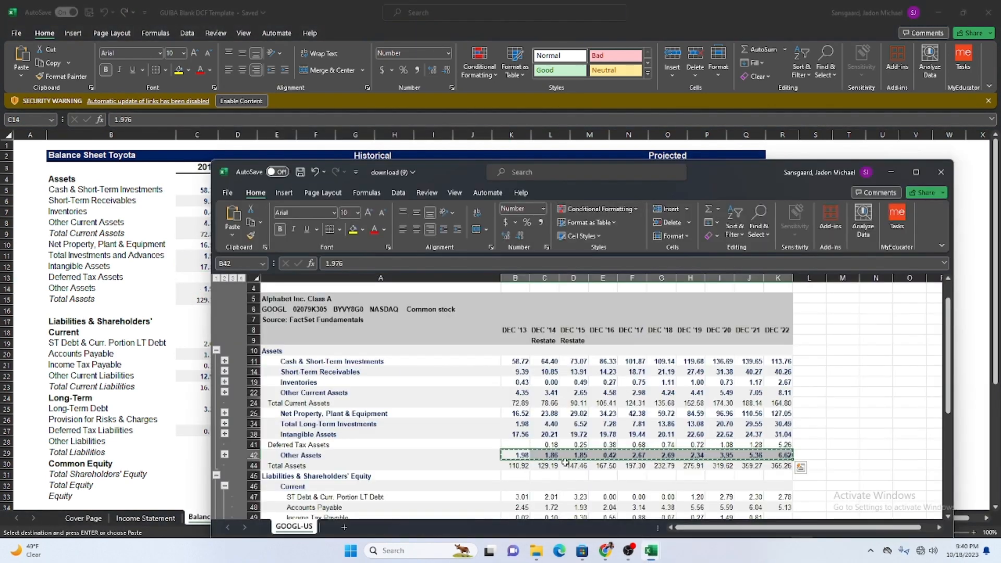
left_click_drag(515, 465, 781, 464)
key("ctrl+c")
left_click(198, 300)
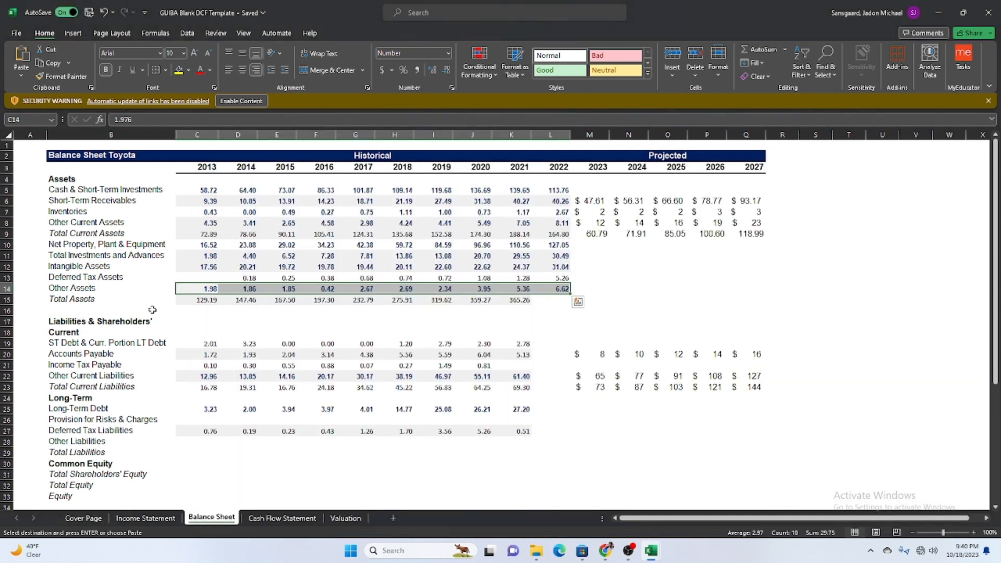
key("ctrl+v")
left_click(578, 419)
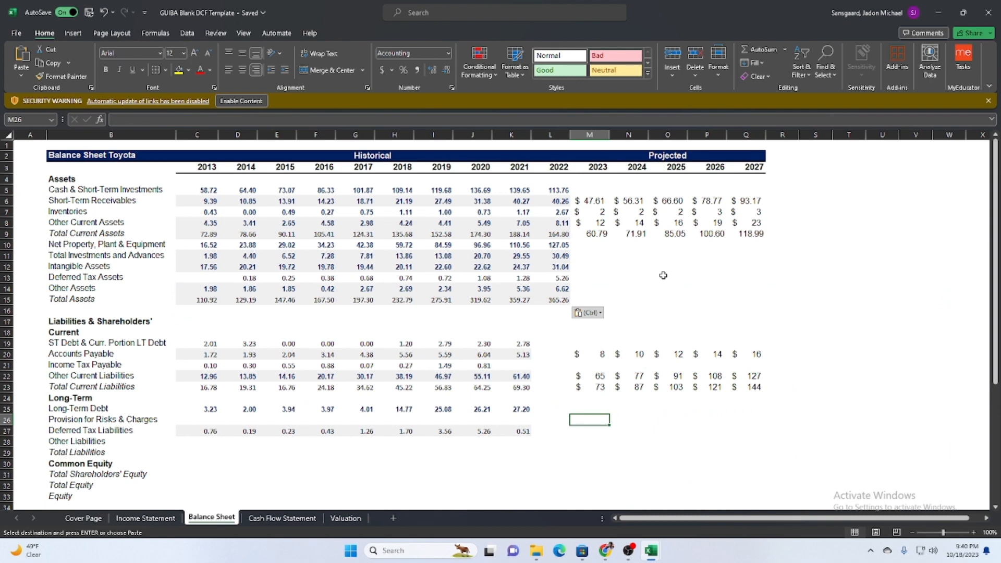
Copy the ST Debt & Curr. Portion LT Debt values B47:K47 from download (9) into the template's Balance Sheet, starting at C19.
scroll(663, 275, "down", 2)
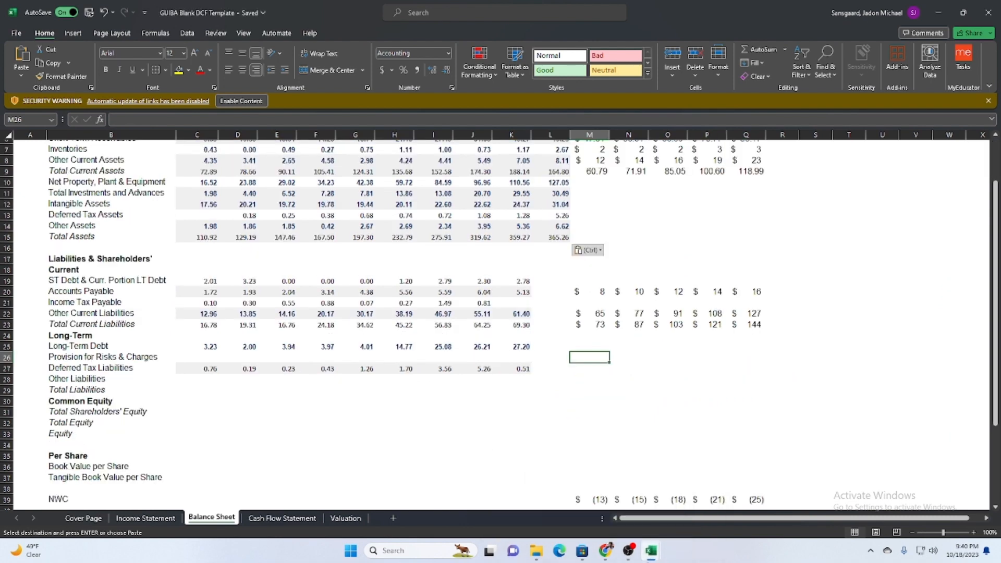
mouse_move(651, 550)
left_click(673, 509)
scroll(581, 416, "down", 4)
left_click(527, 373)
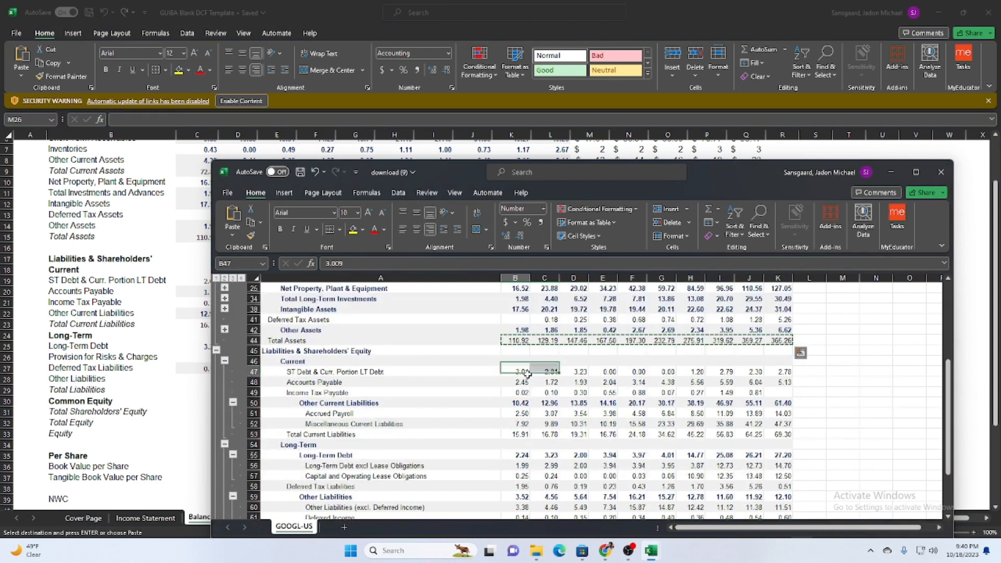
left_click_drag(528, 374, 779, 374)
key("ctrl+c")
left_click(201, 284)
left_click(201, 284)
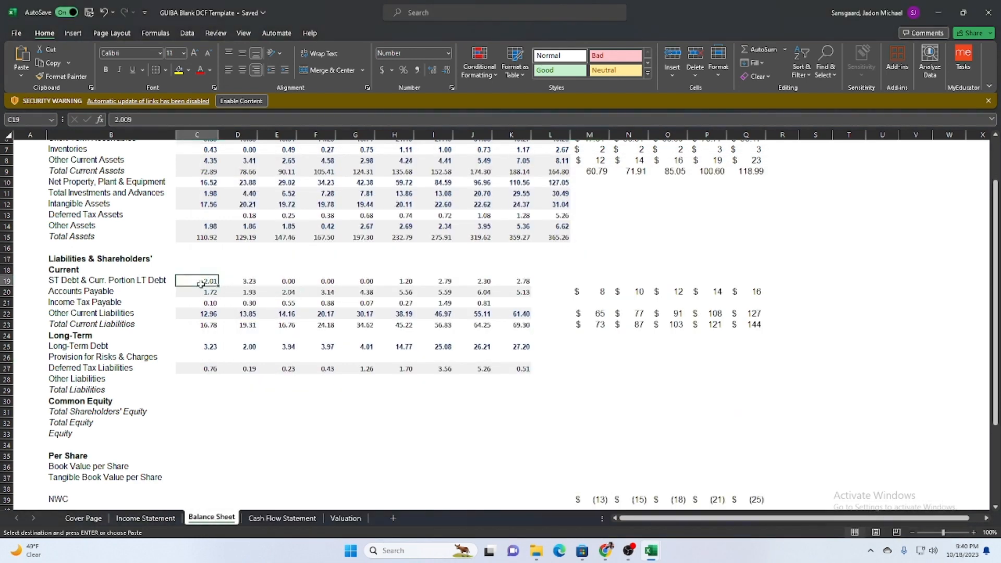
key("ctrl+v")
Copy the Accounts Payable values B48:K48 from download (9) into the template's Balance Sheet, starting at C20.
mouse_move(652, 550)
left_click(699, 487)
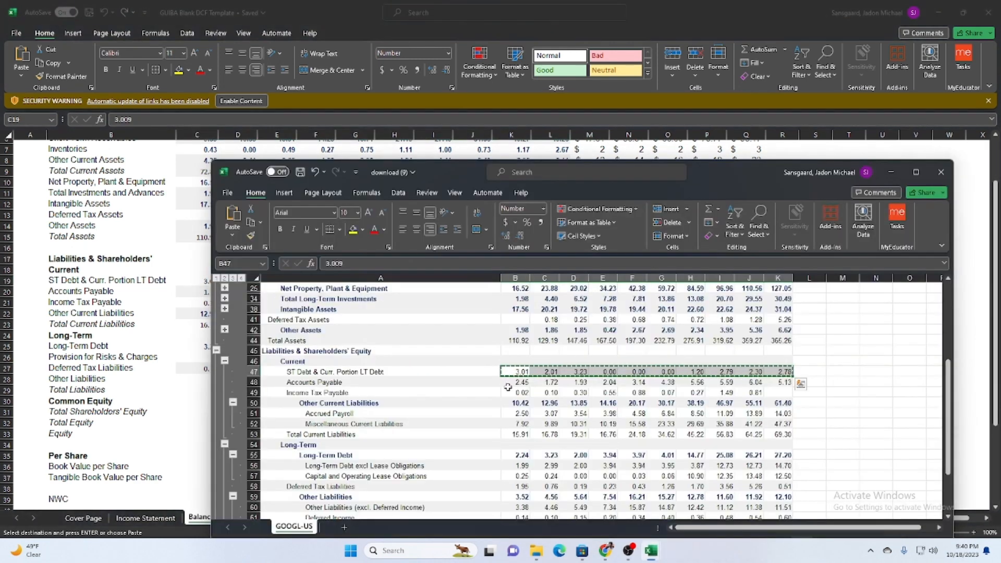
left_click_drag(508, 383, 779, 383)
key("ctrl+c")
left_click(201, 291)
left_click(201, 292)
key("ctrl+v")
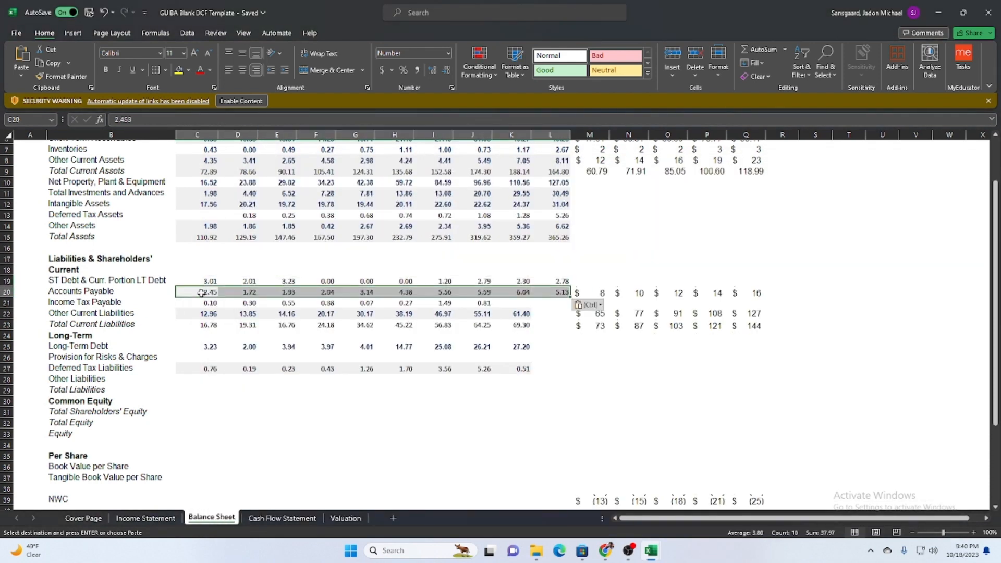
Copy the Income Tax Payable cells B49:K49 from download (9), including the blank last one, into the template's Balance Sheet, starting at C21.
mouse_move(650, 550)
left_click(701, 490)
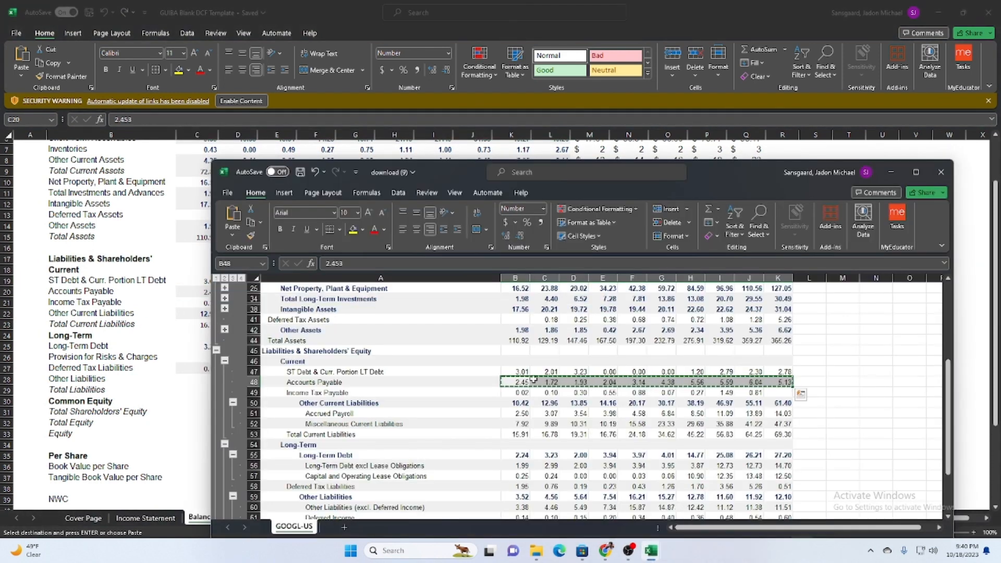
left_click_drag(508, 392, 781, 392)
key("ctrl+c")
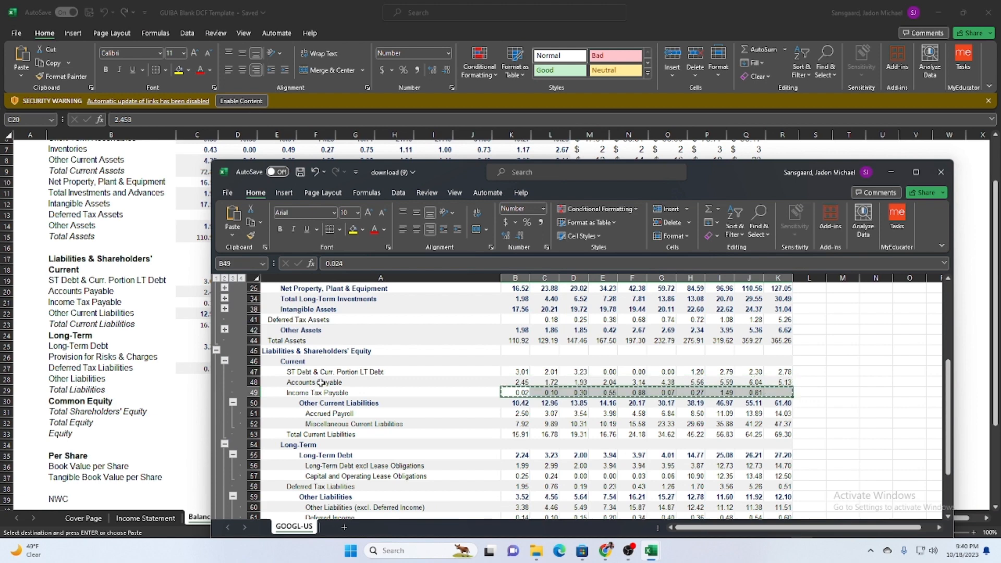
key("alt+Tab")
left_click(201, 302)
key("ctrl+v")
Enter 0 for the 2022 Income Tax Payable in L21 and apply only the formatting of K21 to it with Paste Special.
mouse_move(646, 555)
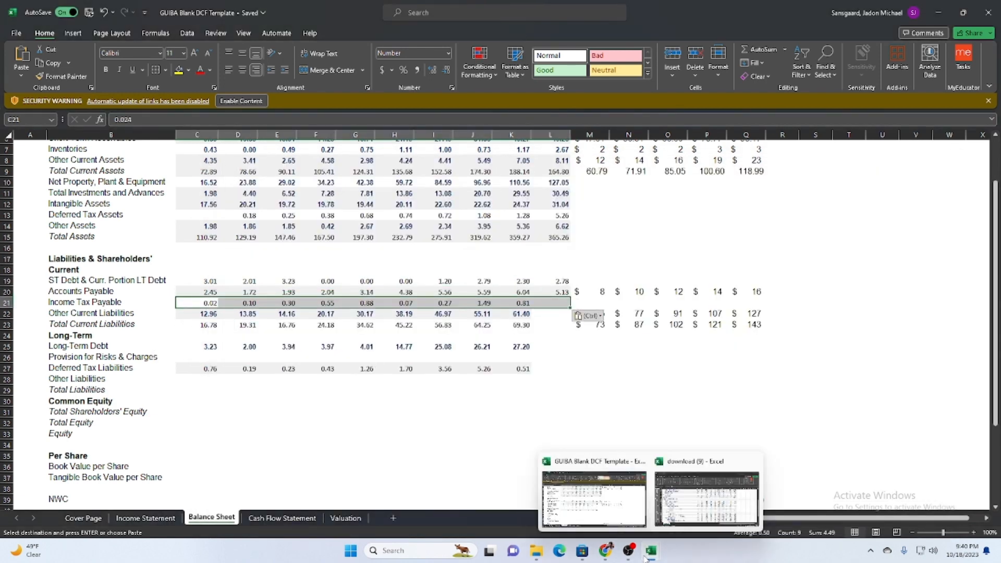
left_click(545, 303)
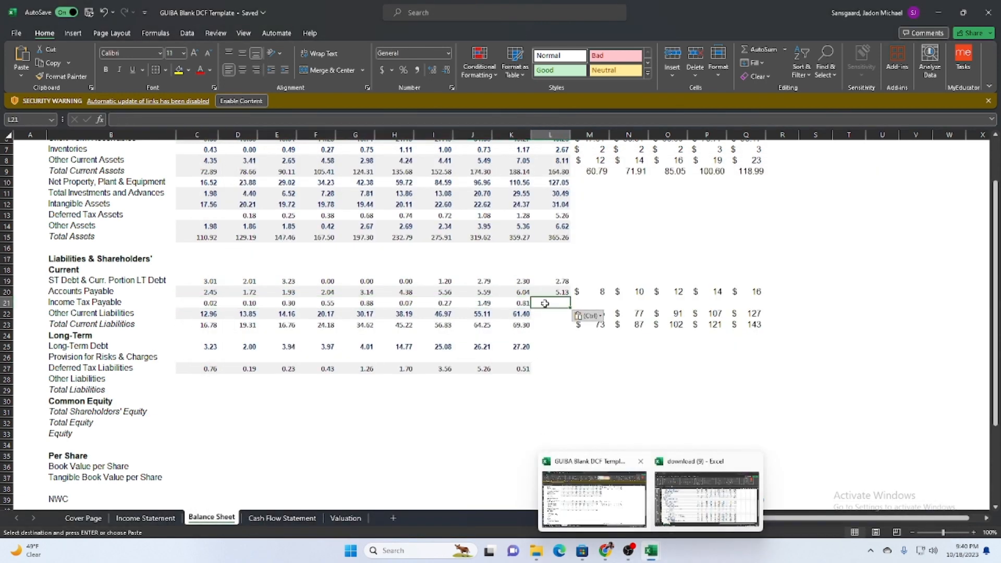
type("0")
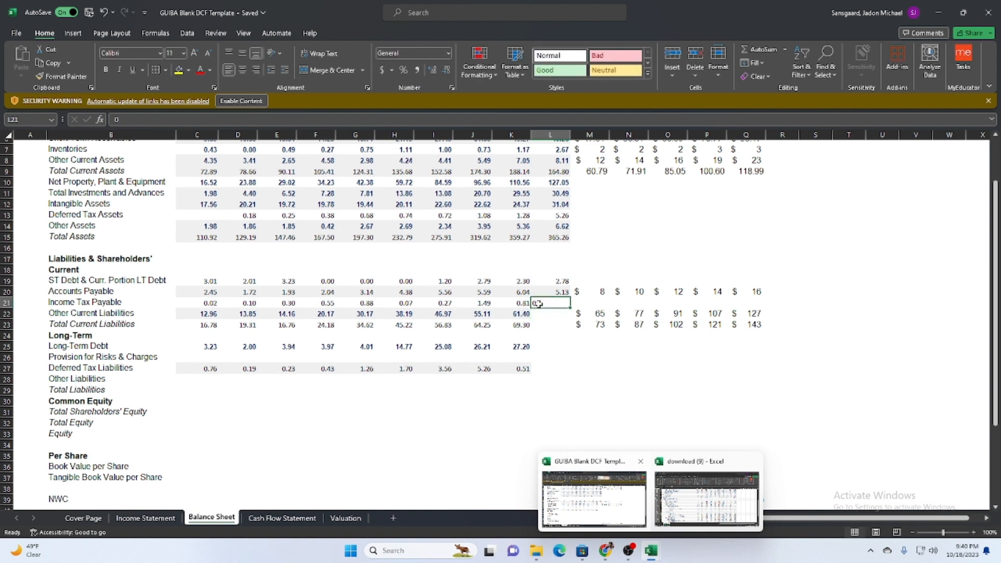
left_click(519, 304)
key("ctrl+c")
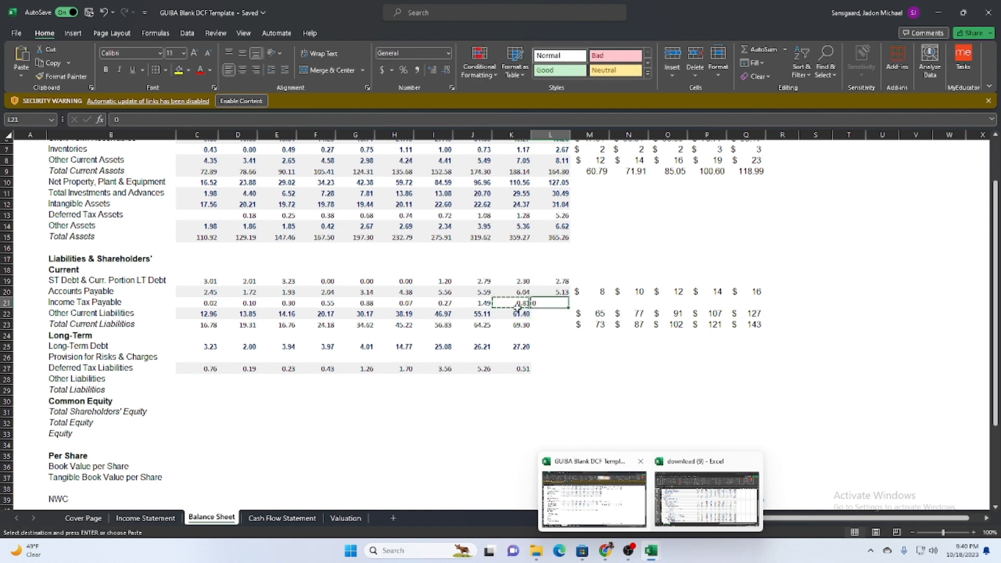
key("ctrl+alt+v")
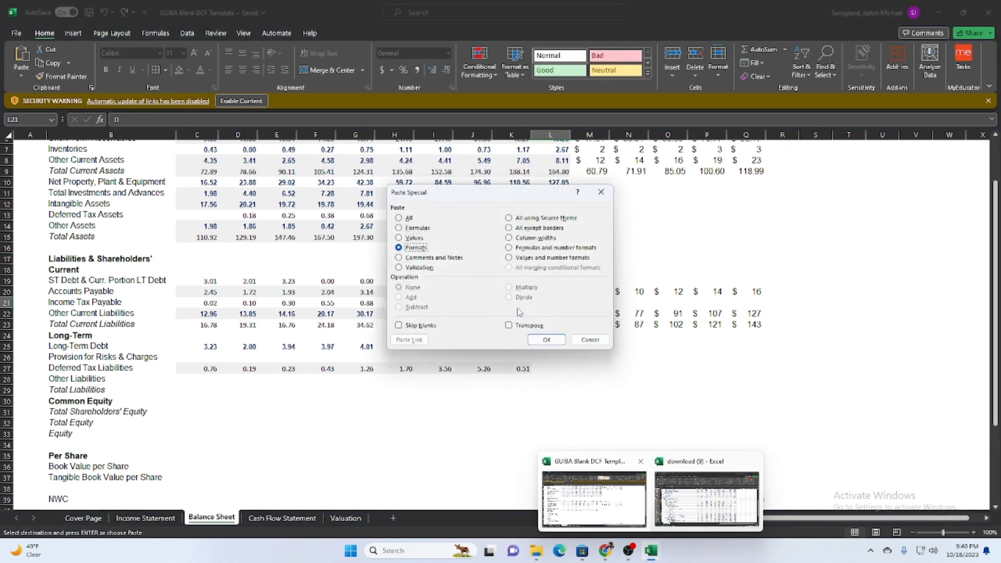
key("Return")
left_click(705, 238)
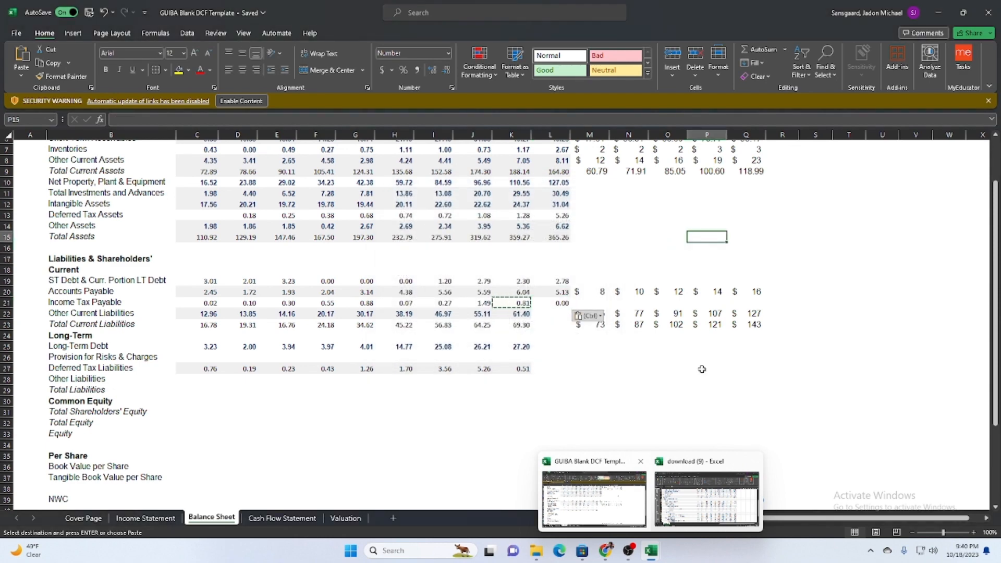
key("Escape")
left_click(671, 325)
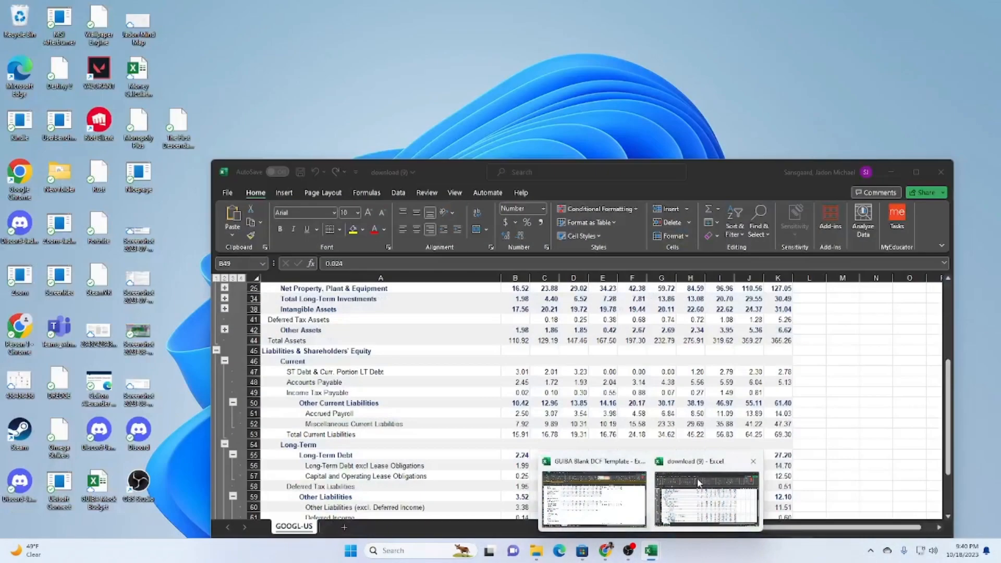
Copy the Other Current Liabilities values B50:K50 from download (9) into the template's Balance Sheet, starting at C22.
left_click(699, 482)
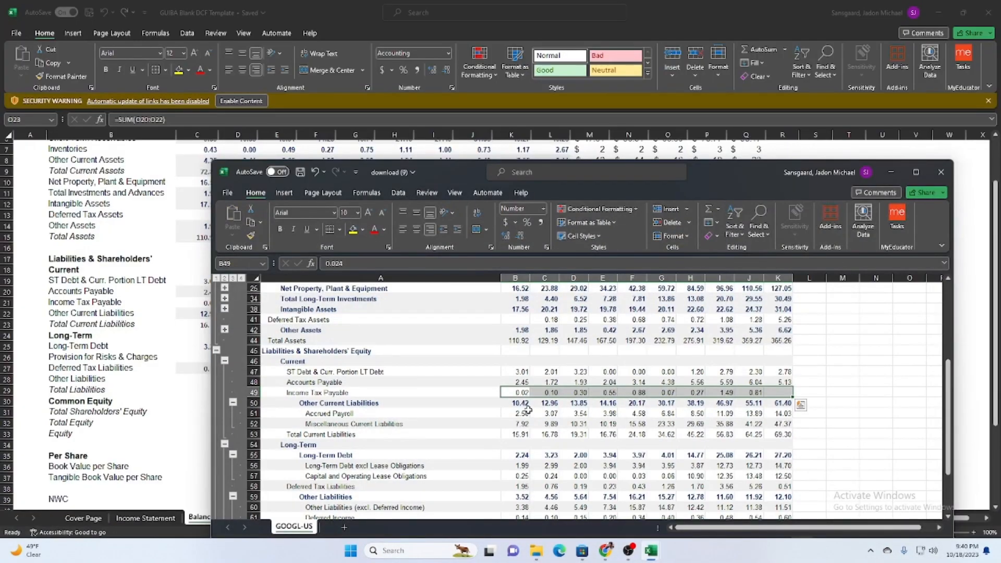
left_click_drag(523, 405, 776, 405)
key("ctrl+c")
left_click(175, 320)
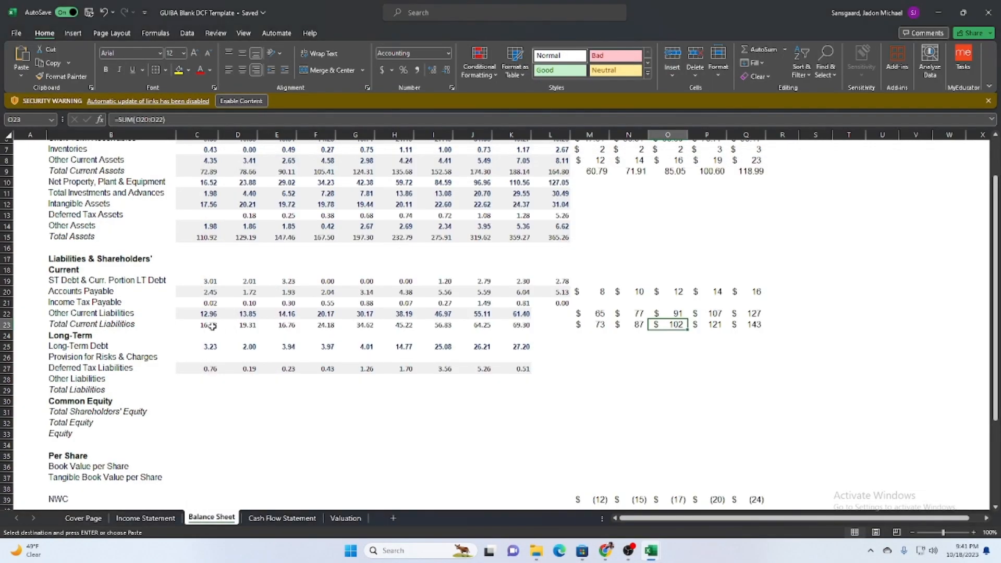
left_click(195, 312)
key("ctrl+v")
Copy the Total Current Liabilities values B53:K53 from download (9) into the template's Balance Sheet, starting at C23.
mouse_move(651, 550)
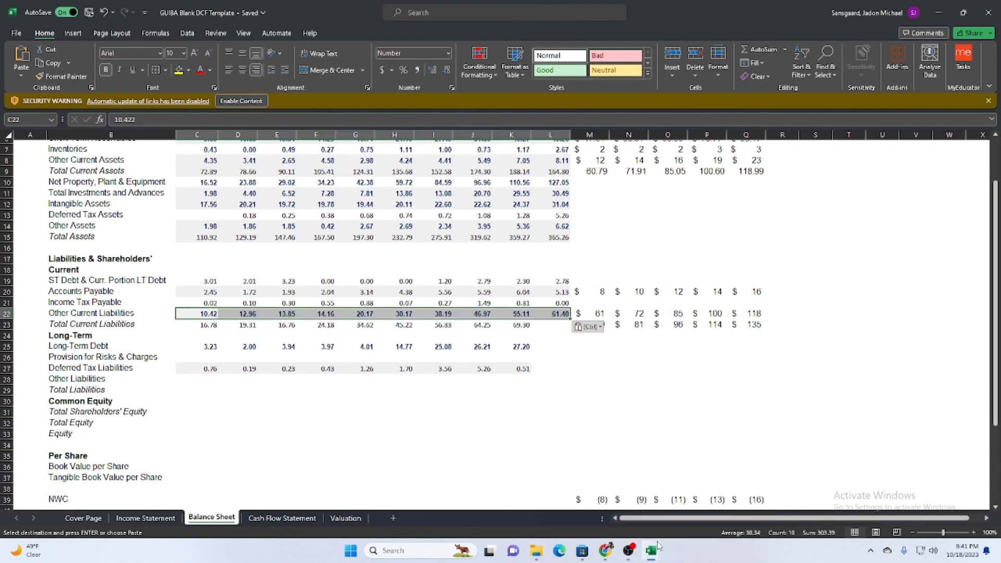
left_click(644, 449)
left_click_drag(515, 413, 778, 409)
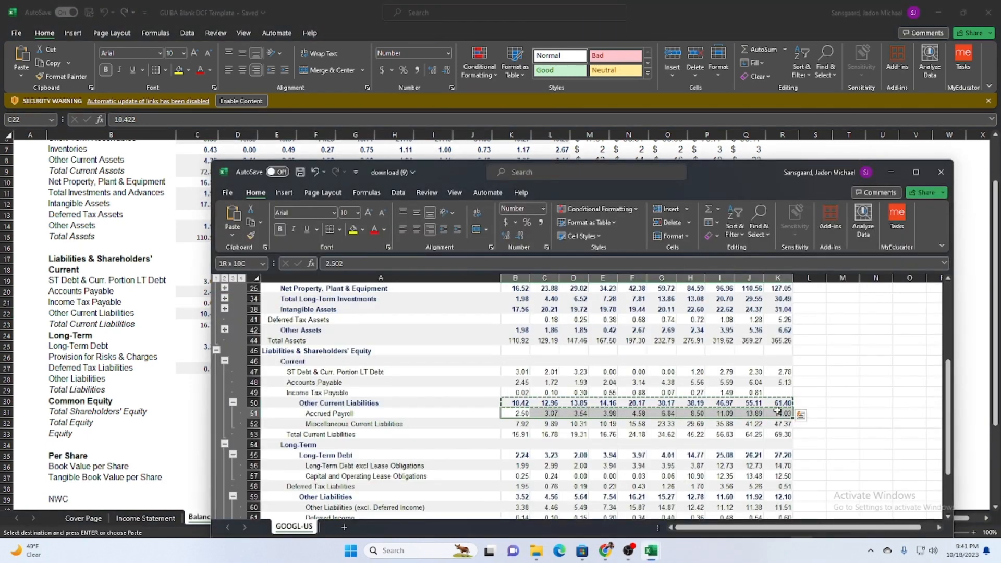
left_click_drag(516, 434, 596, 430)
left_click(496, 411)
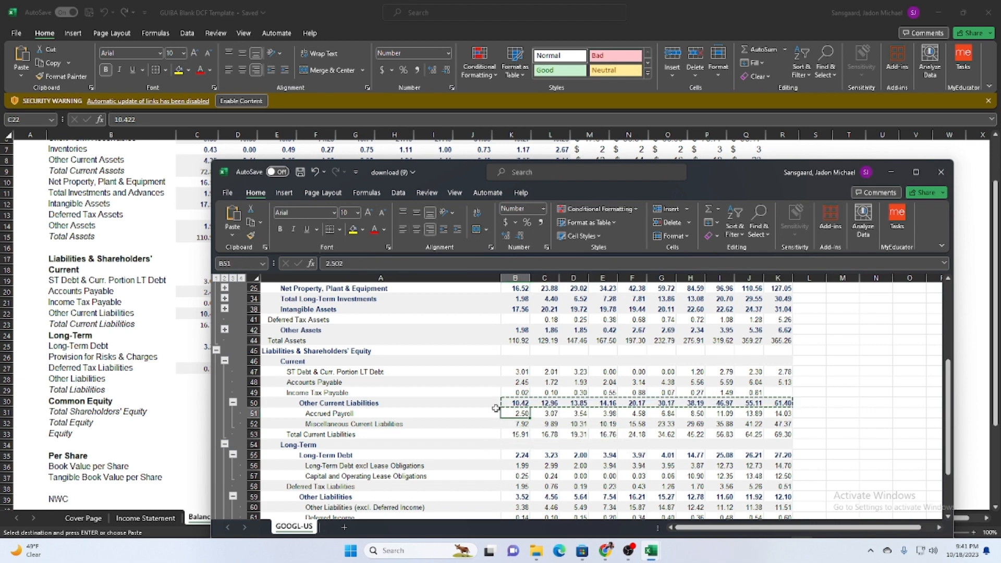
left_click_drag(442, 175, 577, 149)
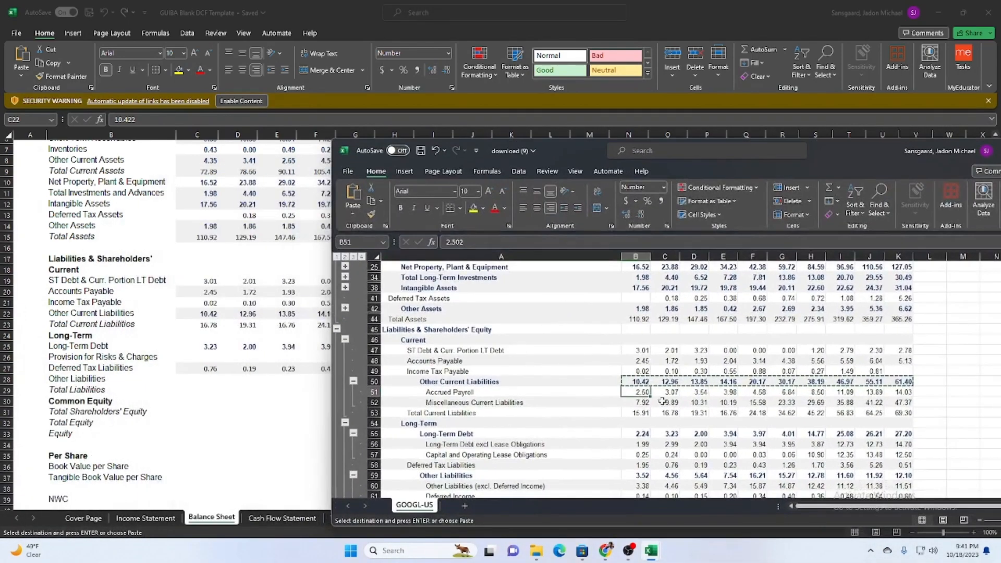
left_click_drag(635, 413, 901, 413)
key("ctrl+c")
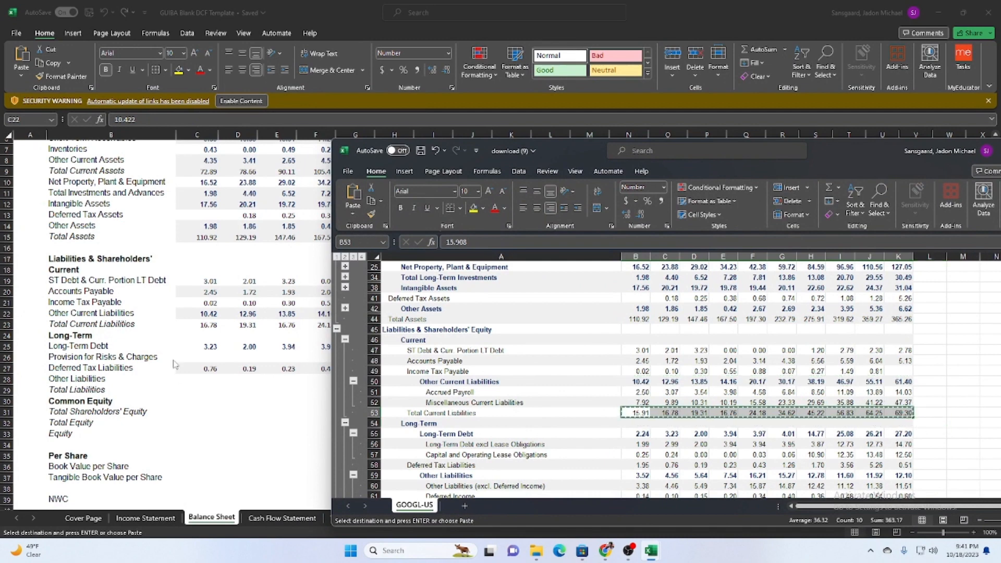
left_click(216, 326)
left_click(212, 325)
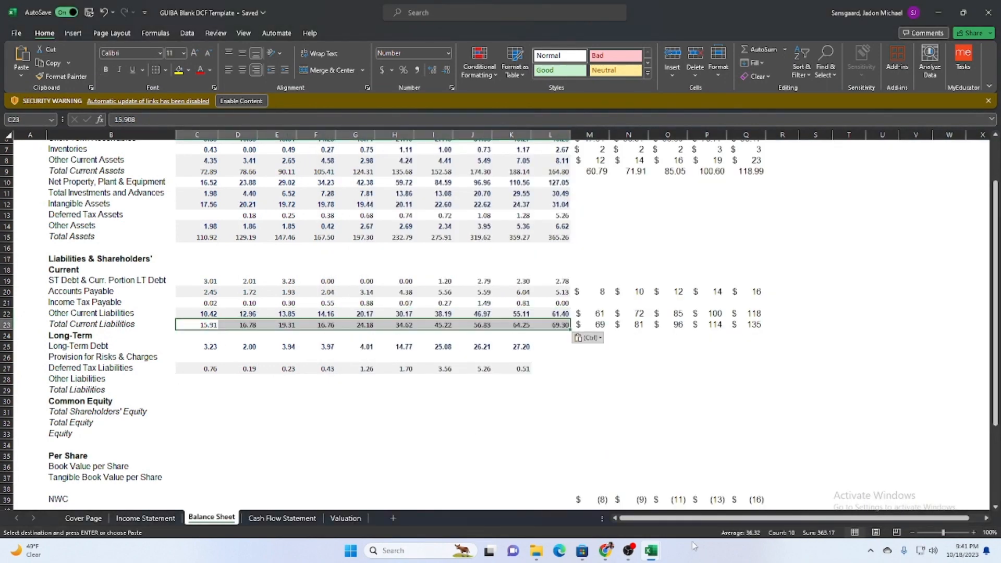
Copy the Long-Term Debt values B55:K55 from download (9) into the template's Balance Sheet, starting at C25.
mouse_move(651, 550)
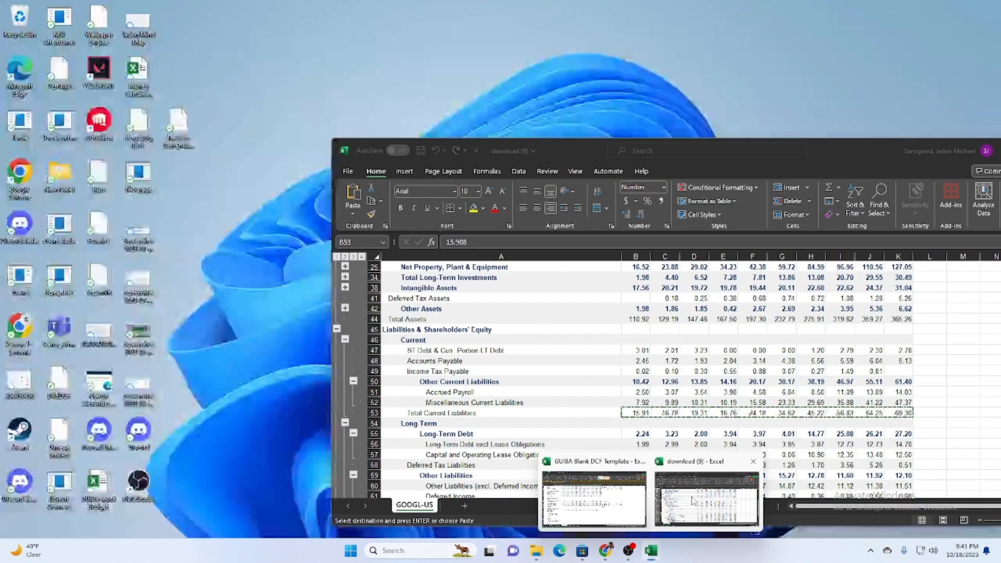
left_click(708, 498)
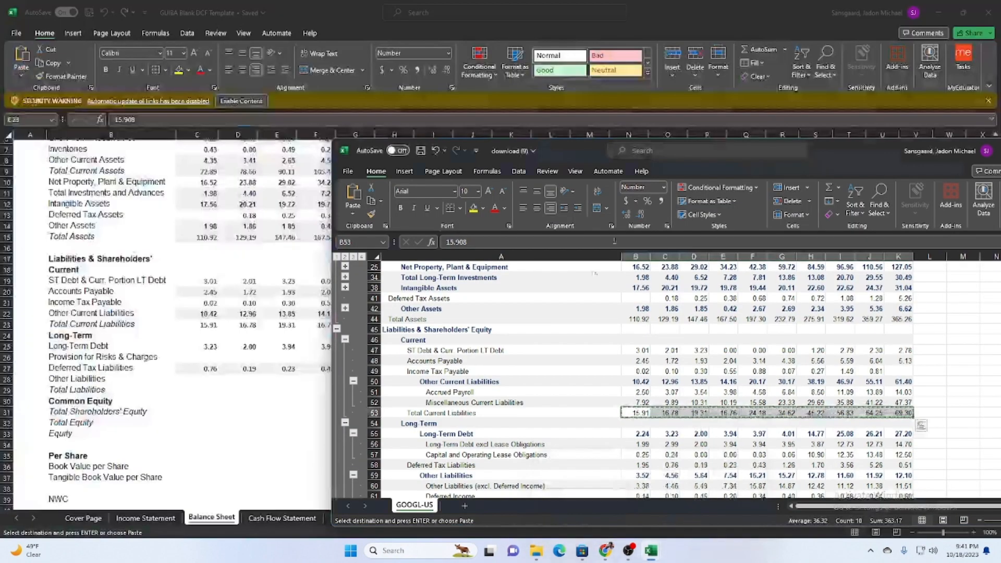
scroll(545, 274, "down", 2)
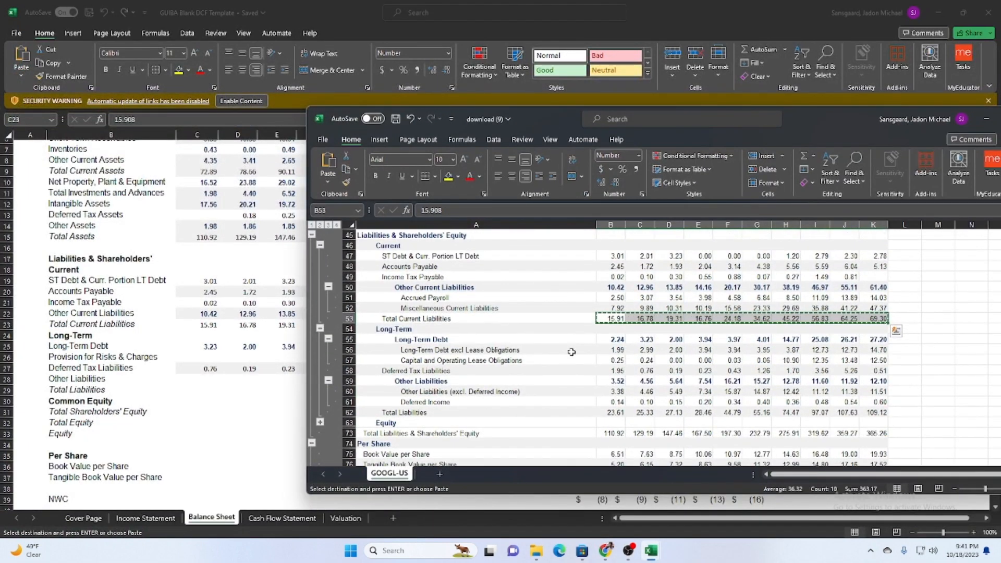
left_click(606, 342)
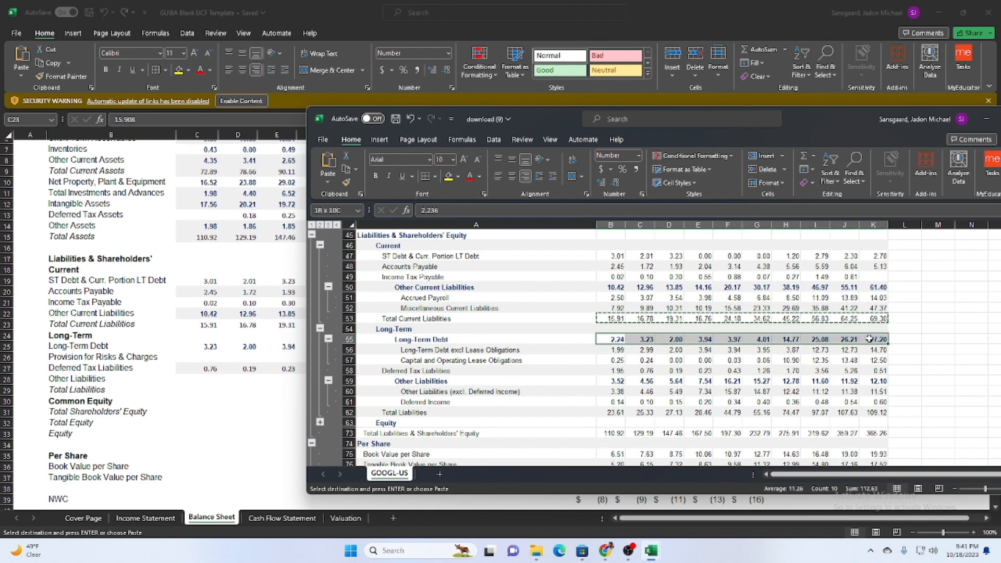
left_click_drag(825, 123, 676, 431)
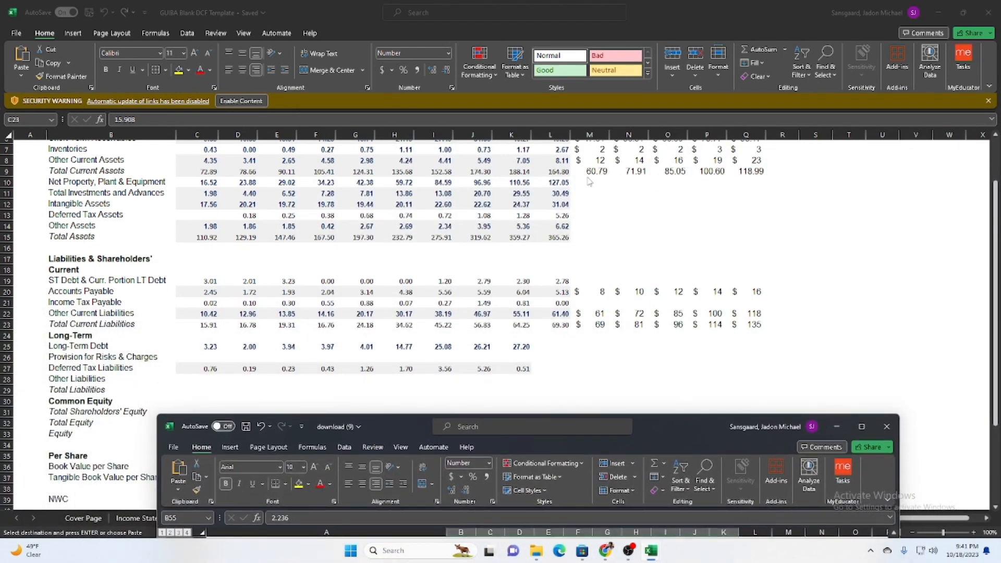
left_click_drag(995, 230, 996, 193)
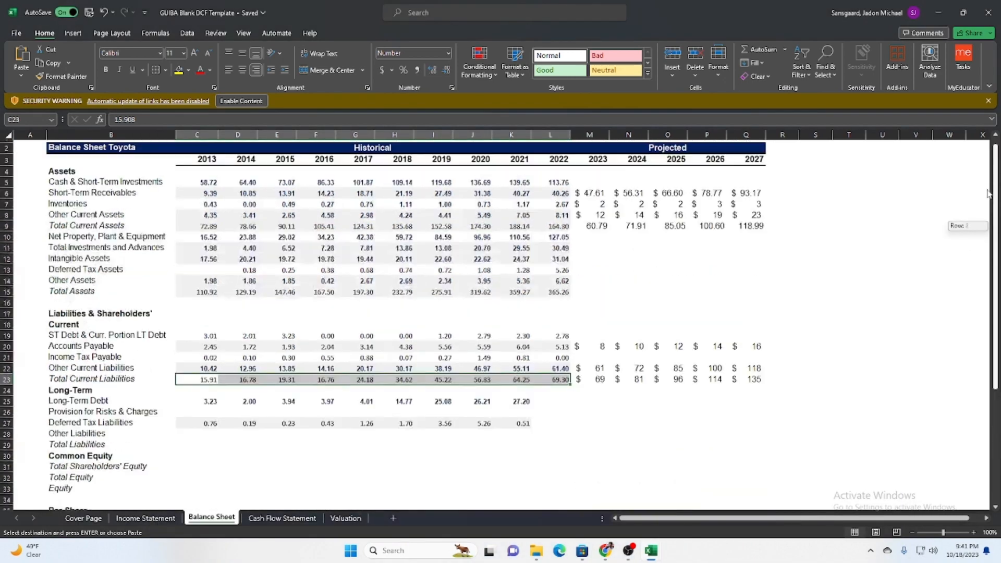
scroll(599, 346, "down", 10)
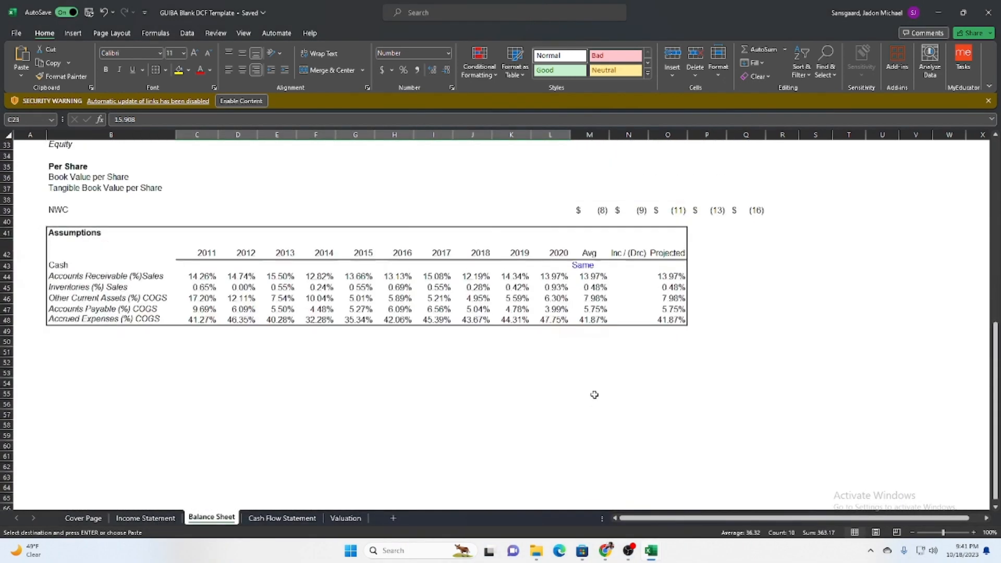
scroll(591, 395, "up", 6)
scroll(423, 397, "up", 4)
scroll(323, 378, "down", 2)
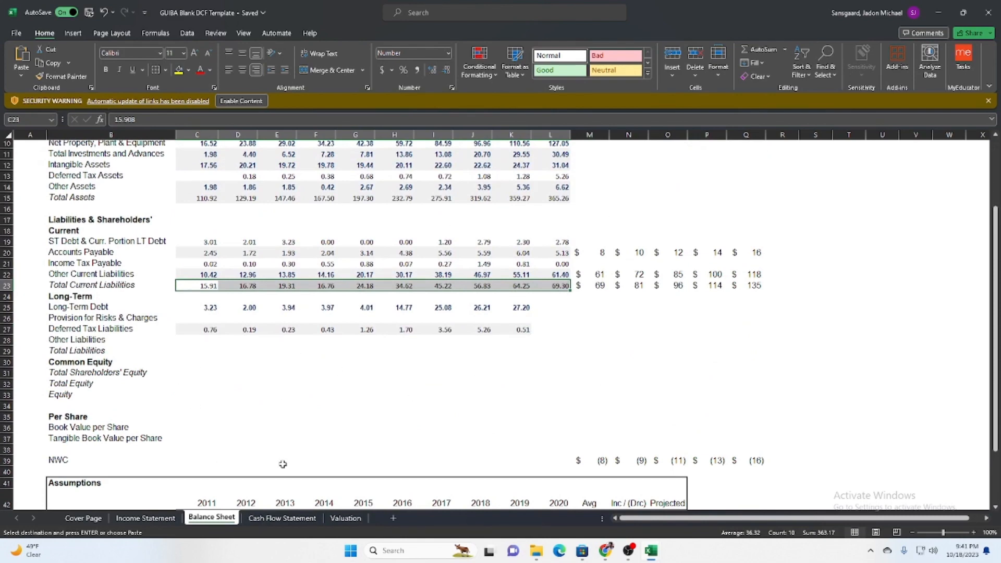
scroll(282, 464, "up", 1)
left_click(199, 339)
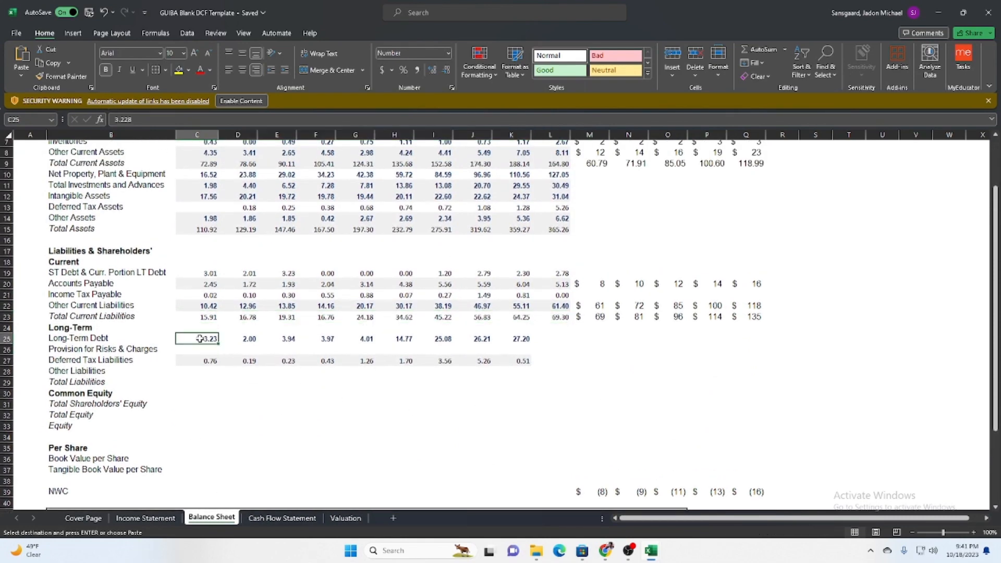
key("ctrl+v")
Inspect the formulas behind the projected Short-Term Receivables and Inventories on the Balance Sheet.
scroll(827, 303, "up", 2)
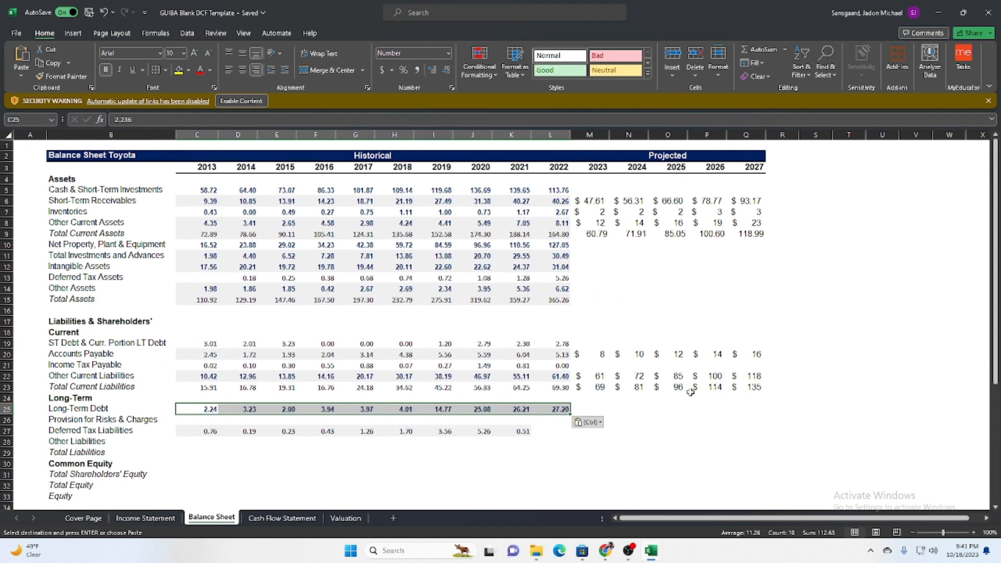
left_click(603, 203)
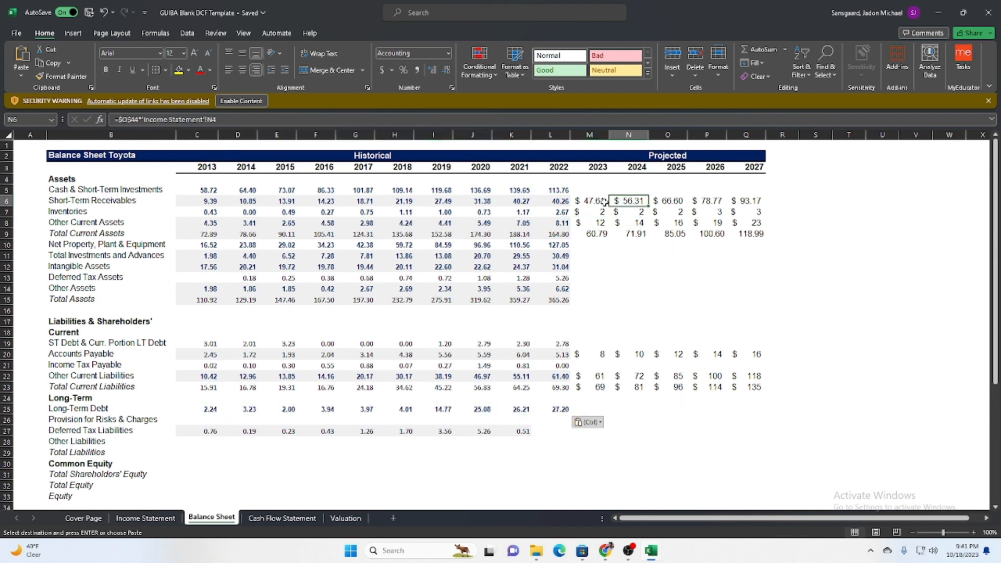
left_click(594, 243)
key("Up")
key("Up")
key("Up")
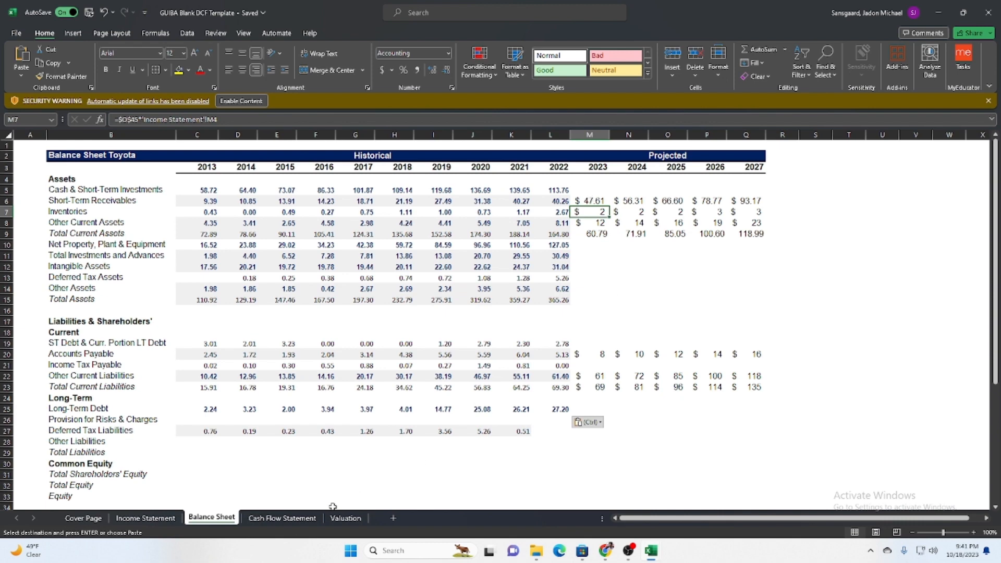
Examine the Cash Flow Statement's projected Capital Expenditures formula in M14 and the Capital Expenditures % of Sales assumptions.
left_click(282, 518)
left_click(454, 337)
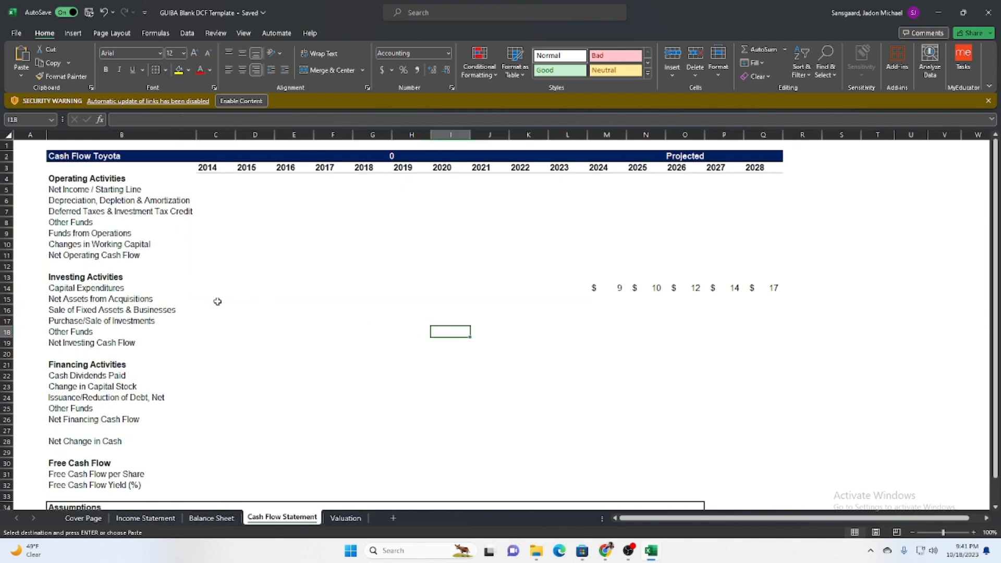
left_click_drag(217, 299, 658, 317)
left_click(612, 298)
left_click(609, 288)
scroll(357, 301, "down", 6)
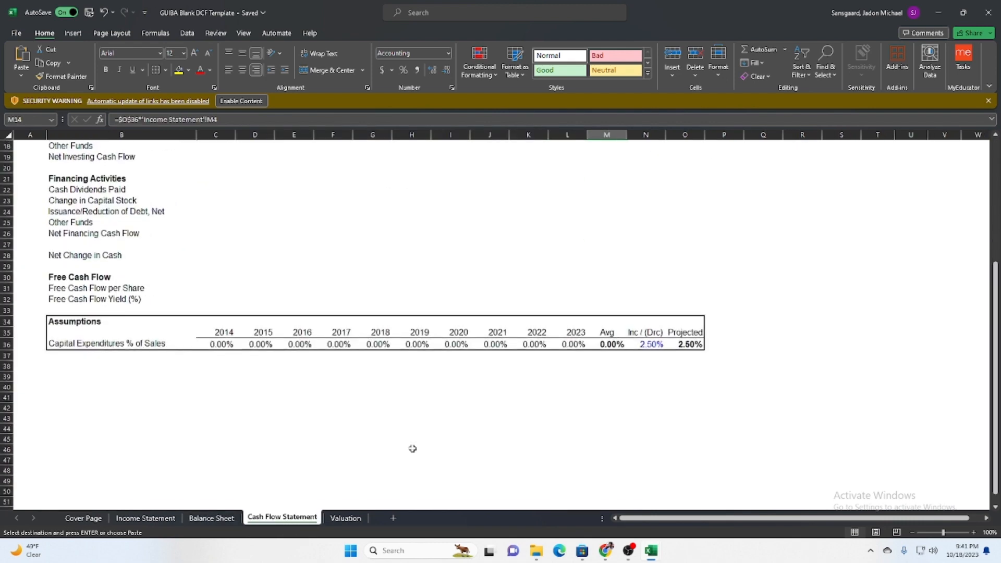
scroll(620, 327, "up", 5)
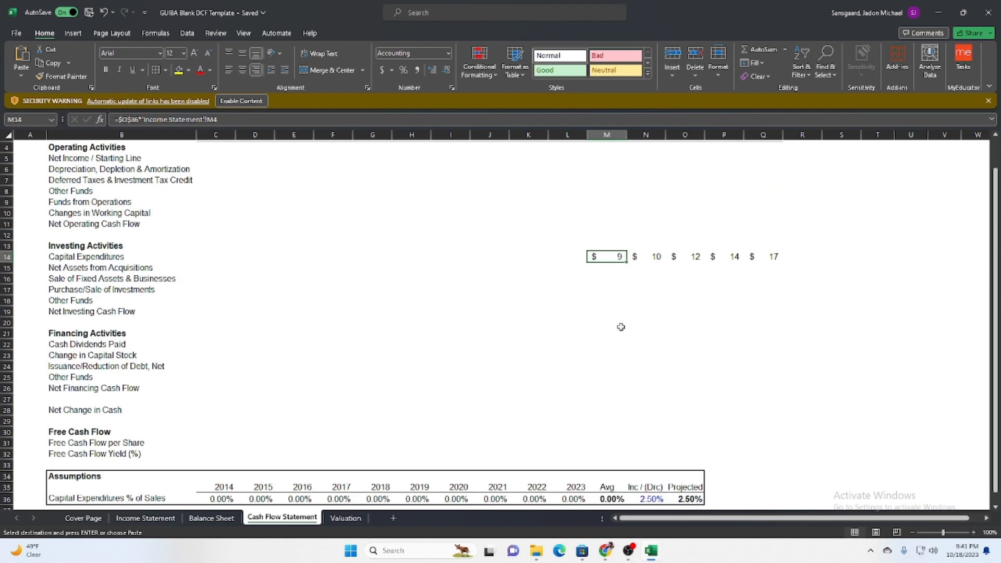
scroll(364, 331, "up", 1)
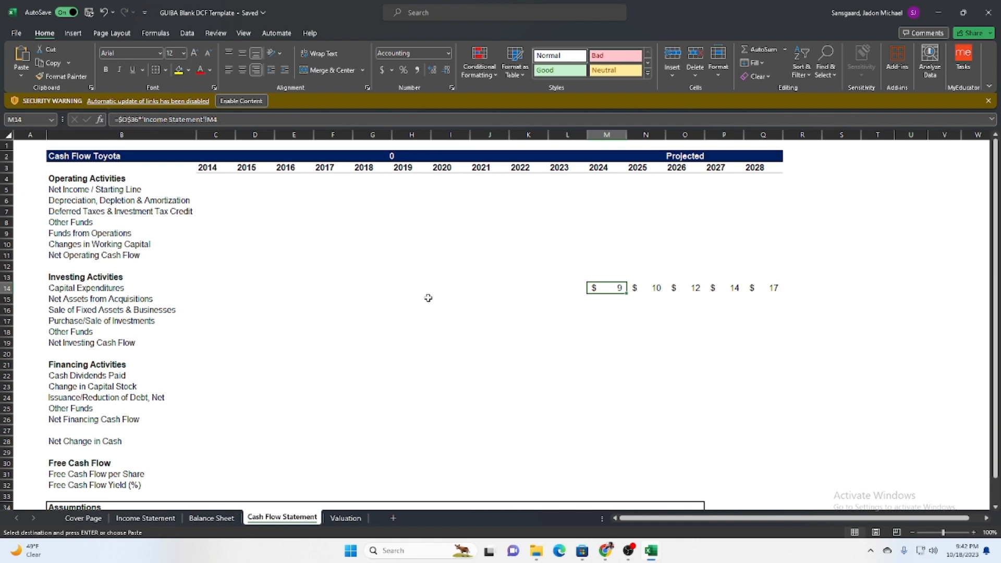
scroll(462, 355, "down", 6)
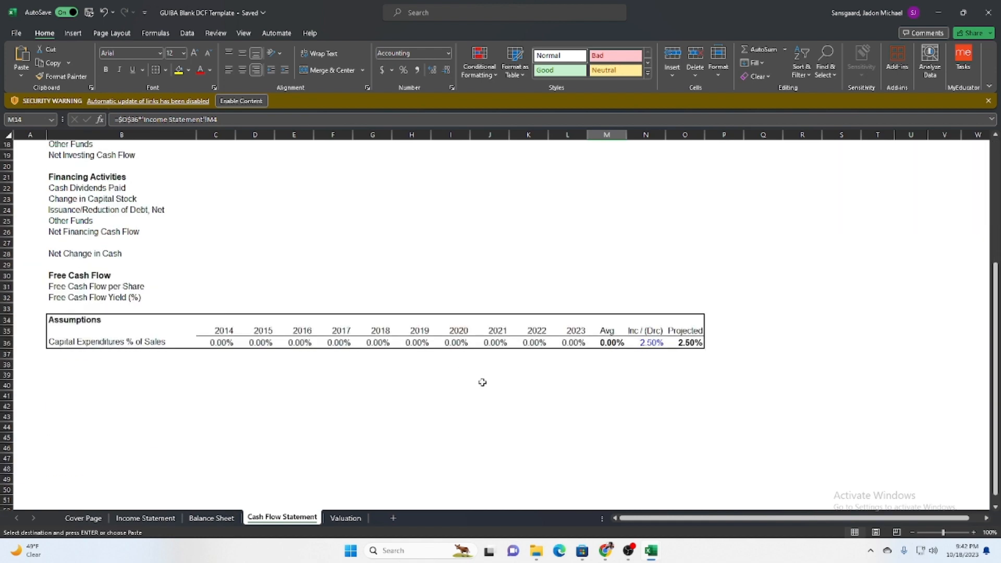
Clear the Inc / (Drc) assumption for Capital Expenditures % of Sales in N36 of the Cash Flow Statement.
left_click(655, 342)
key("BackSpace")
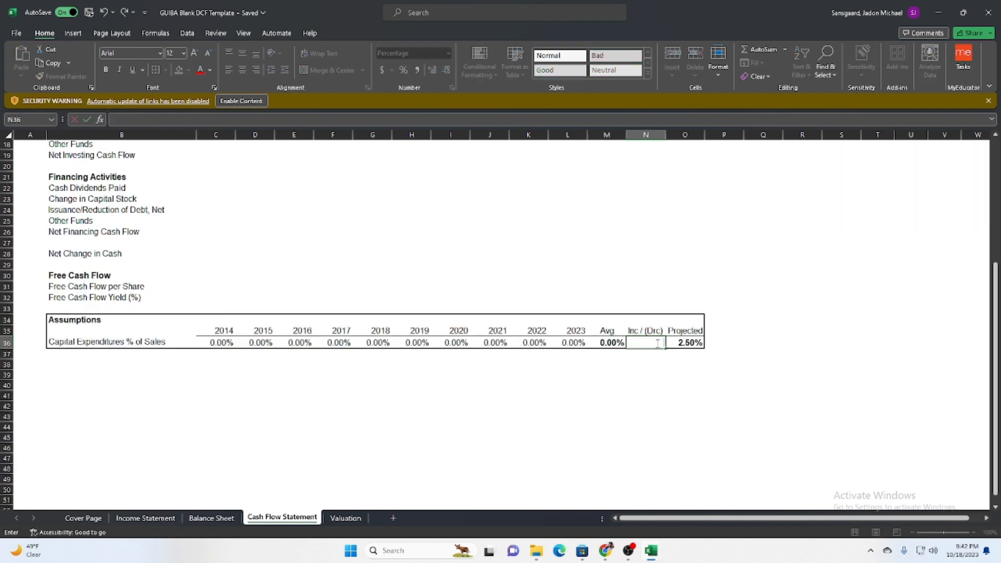
scroll(604, 326, "up", 5)
scroll(604, 327, "up", 1)
left_click(605, 320)
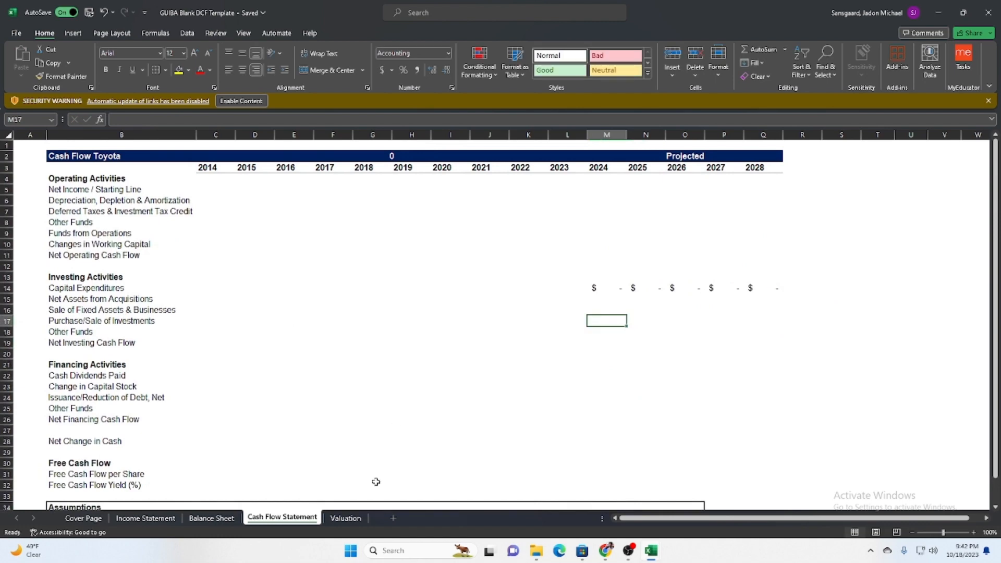
Copy the Deferred Tax Liabilities values B58:K58 from download (9) over the misaligned row in the template's Balance Sheet, starting at C27.
left_click(222, 519)
mouse_move(651, 551)
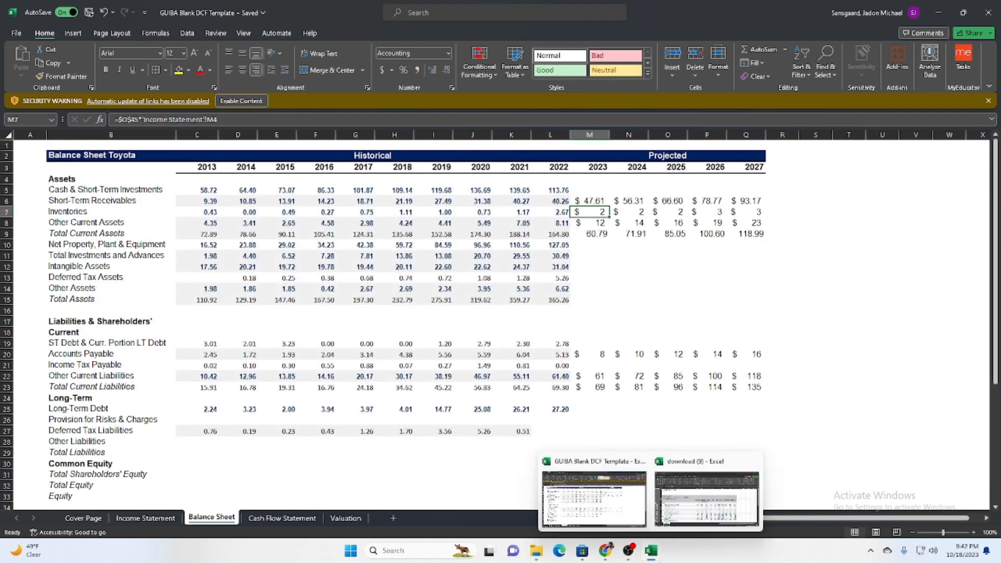
left_click(700, 528)
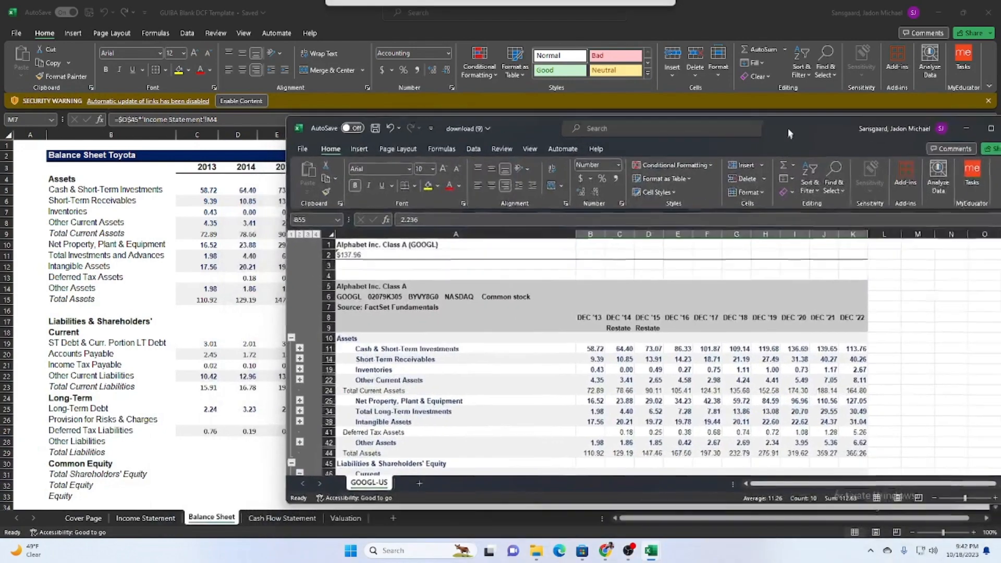
left_click_drag(789, 133, 792, 117)
scroll(544, 417, "down", 7)
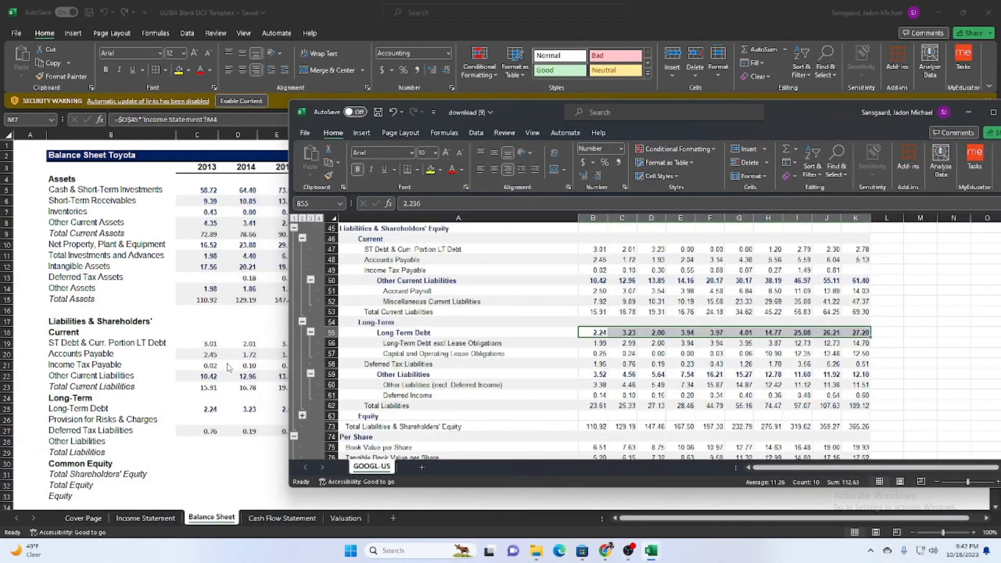
scroll(579, 369, "down", 2)
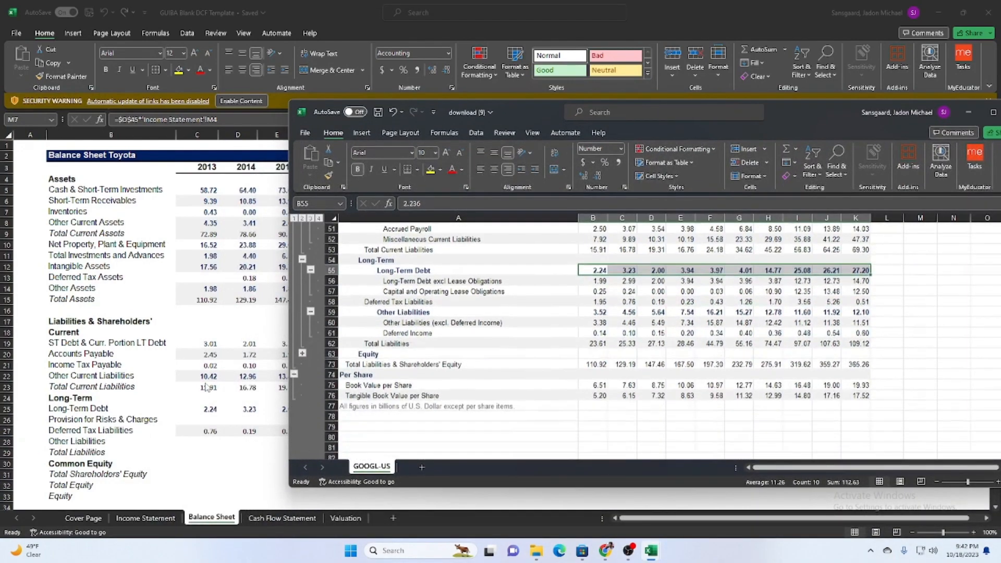
left_click(594, 301)
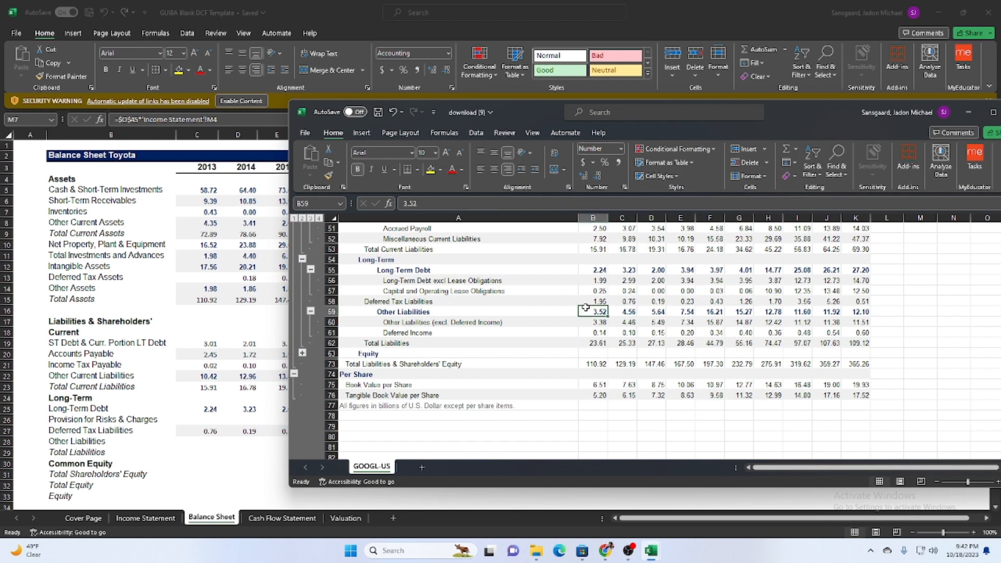
left_click_drag(595, 297, 863, 301)
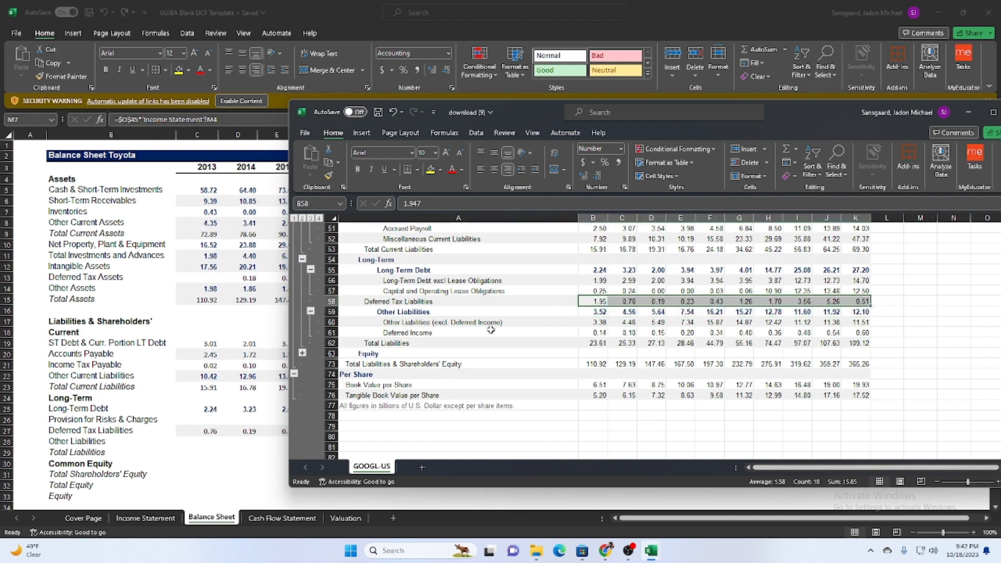
left_click(159, 382)
left_click(198, 442)
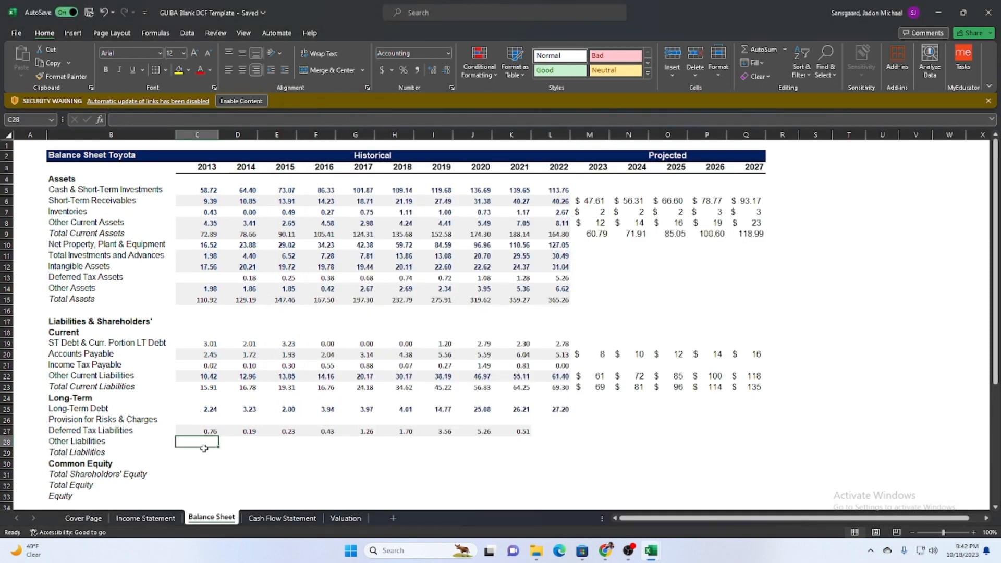
scroll(204, 448, "down", 5)
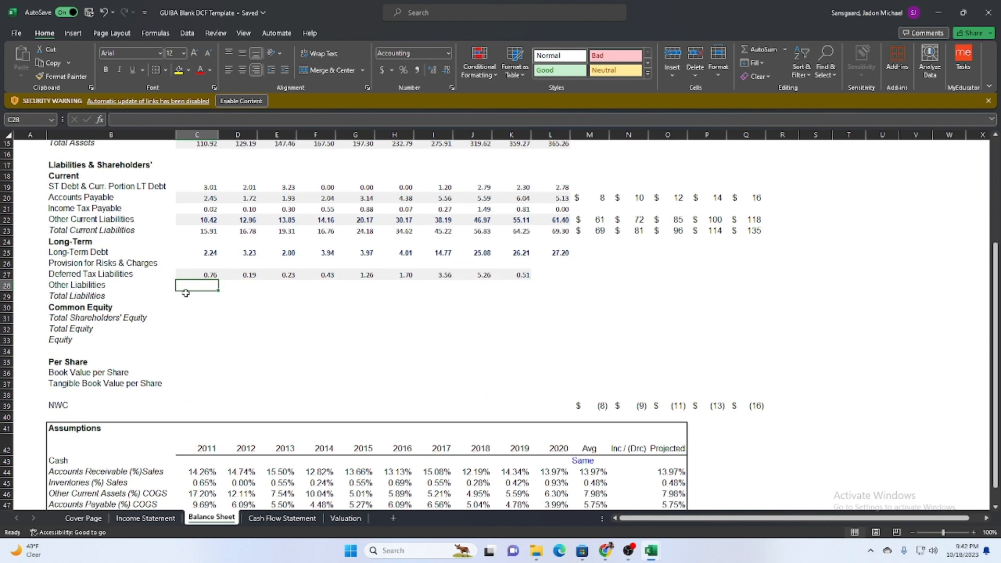
left_click(197, 275)
mouse_move(651, 550)
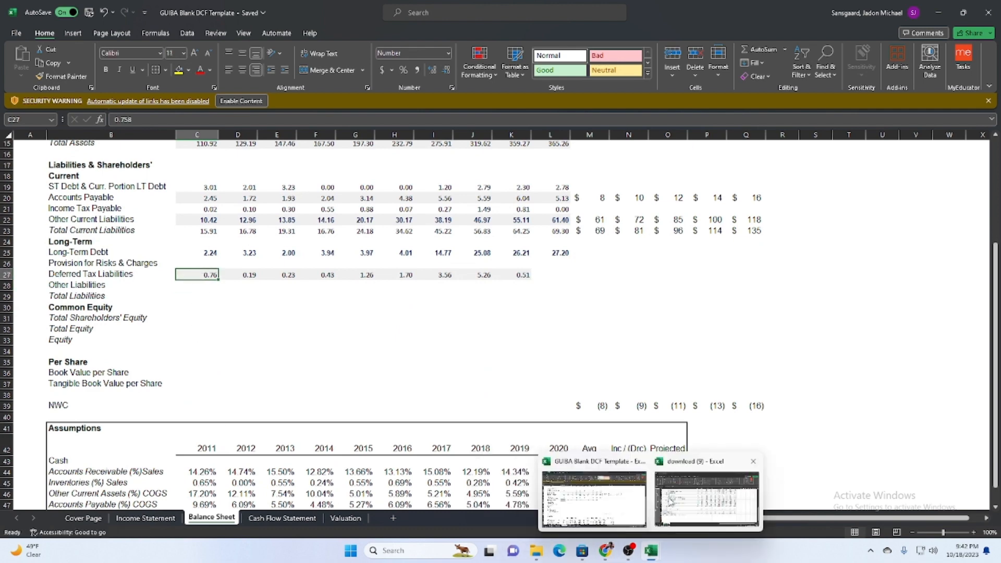
left_click(671, 501)
key("ctrl+c")
left_click(128, 305)
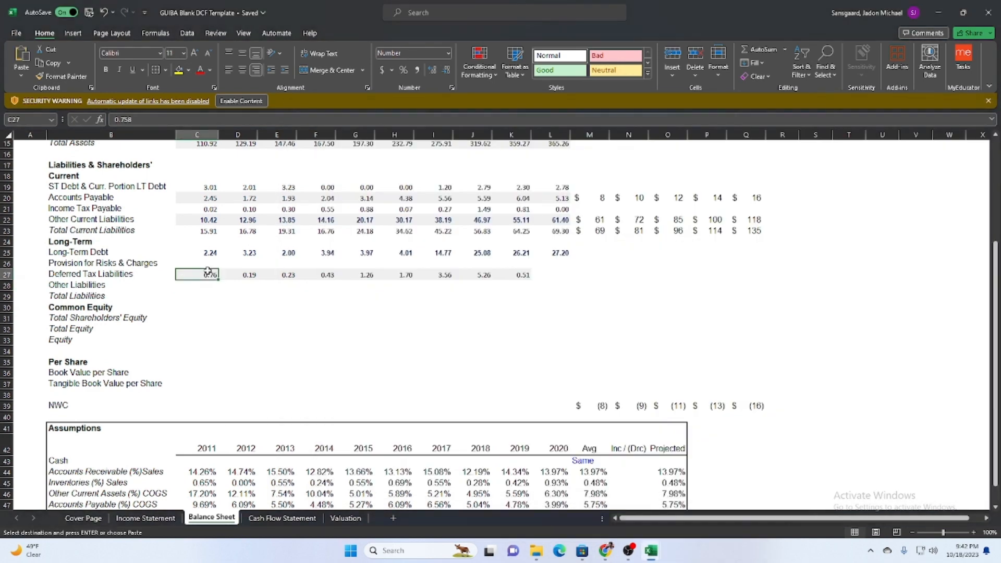
key("ctrl+v")
Copy the Other Liabilities (excl. Deferred Income) values B60:K60 from download (9) into the Balance Sheet, starting at C28.
mouse_move(650, 550)
left_click(671, 502)
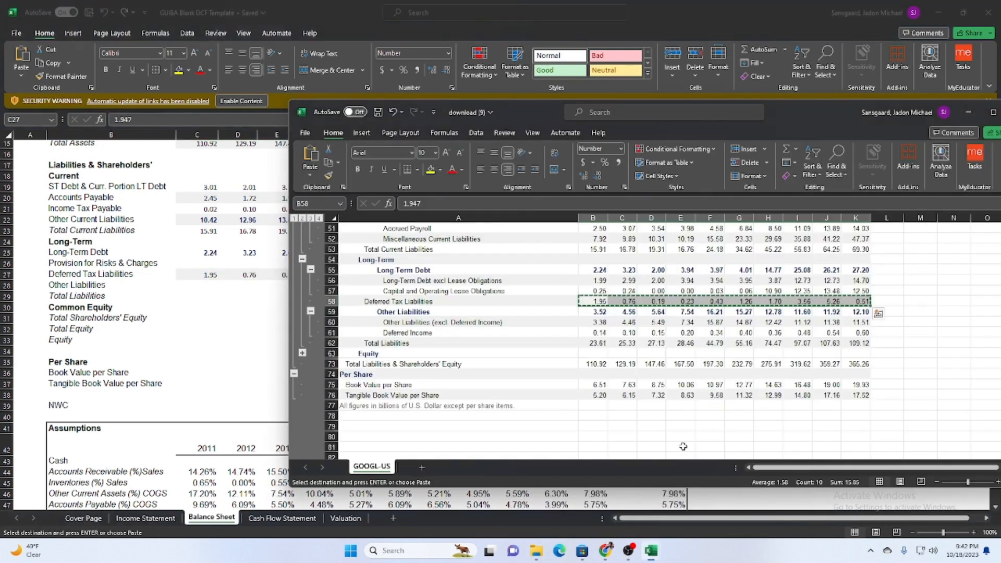
left_click(593, 322)
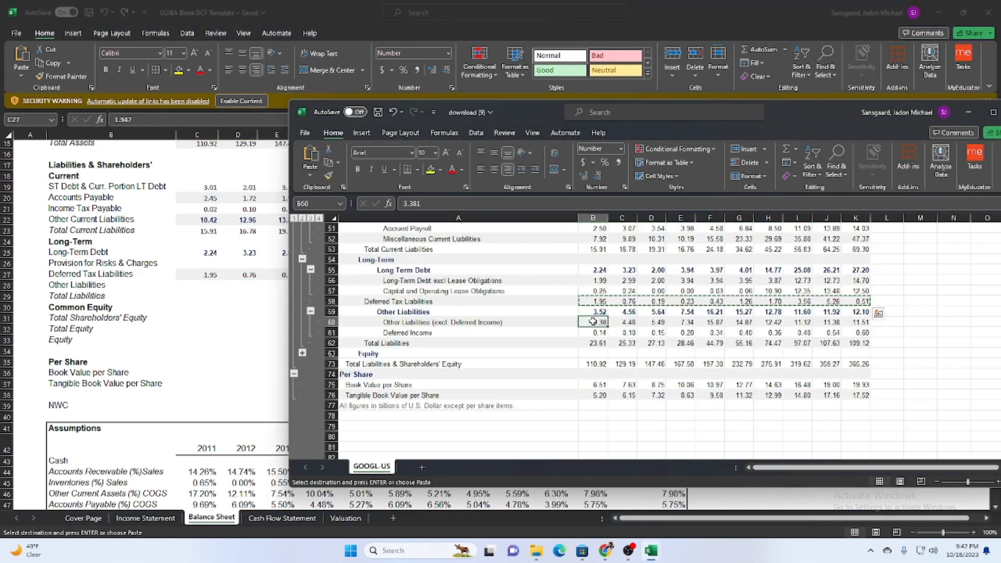
left_click_drag(593, 321, 863, 322)
key("ctrl+c")
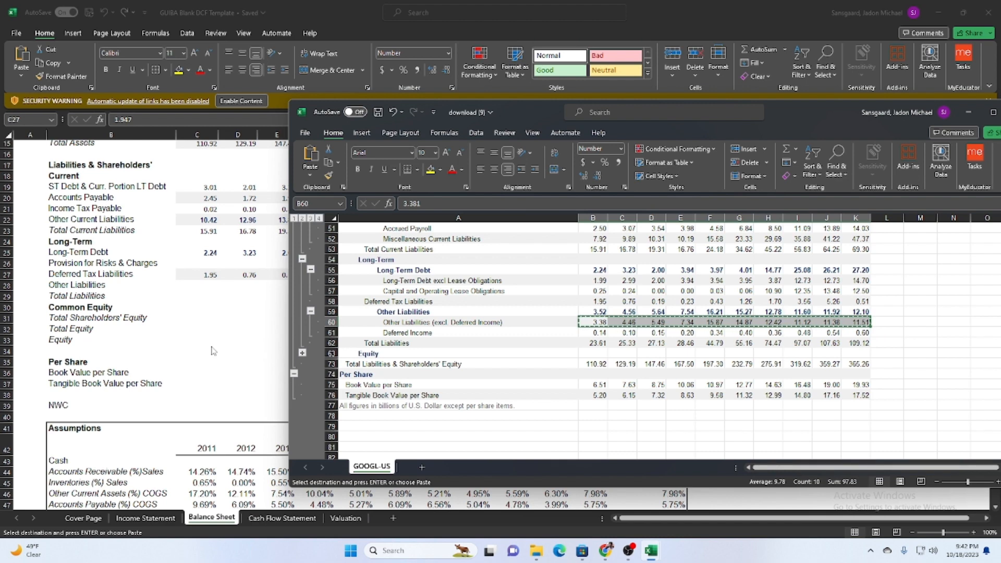
left_click(210, 285)
key("ctrl+v")
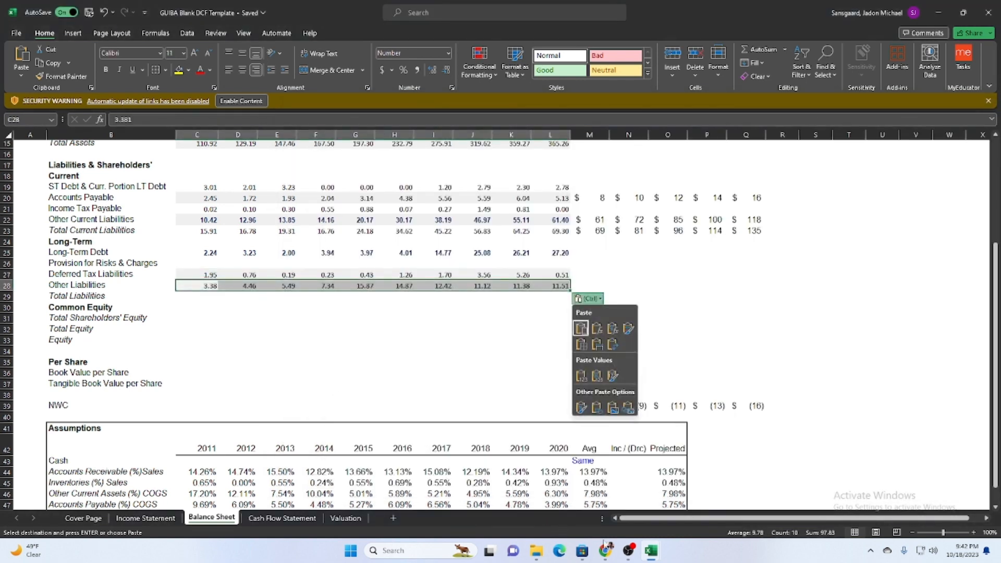
Copy the Total Liabilities values B62:K62 from download (9) into the template's Balance Sheet, starting at C29.
mouse_move(651, 550)
left_click(683, 490)
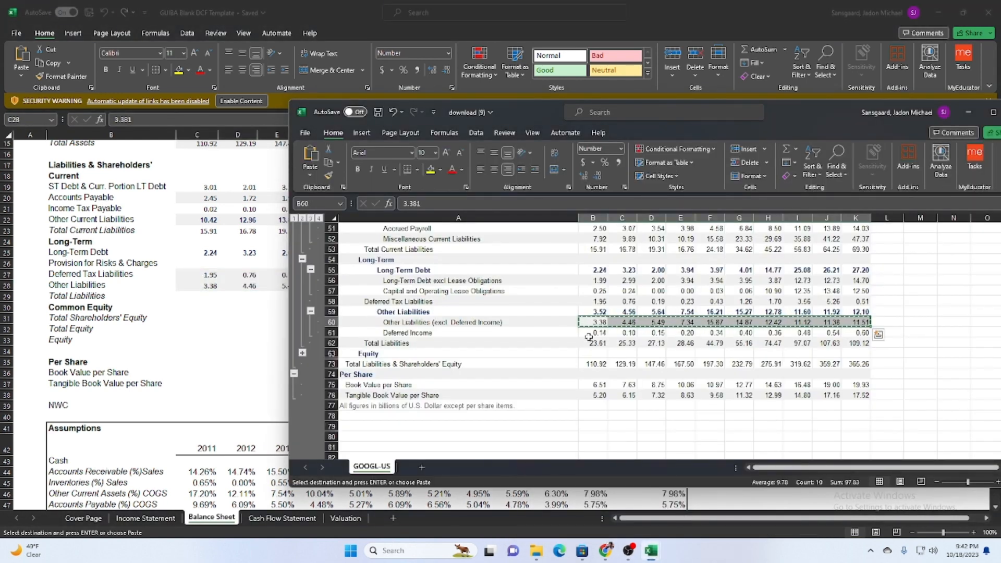
left_click_drag(599, 343, 857, 346)
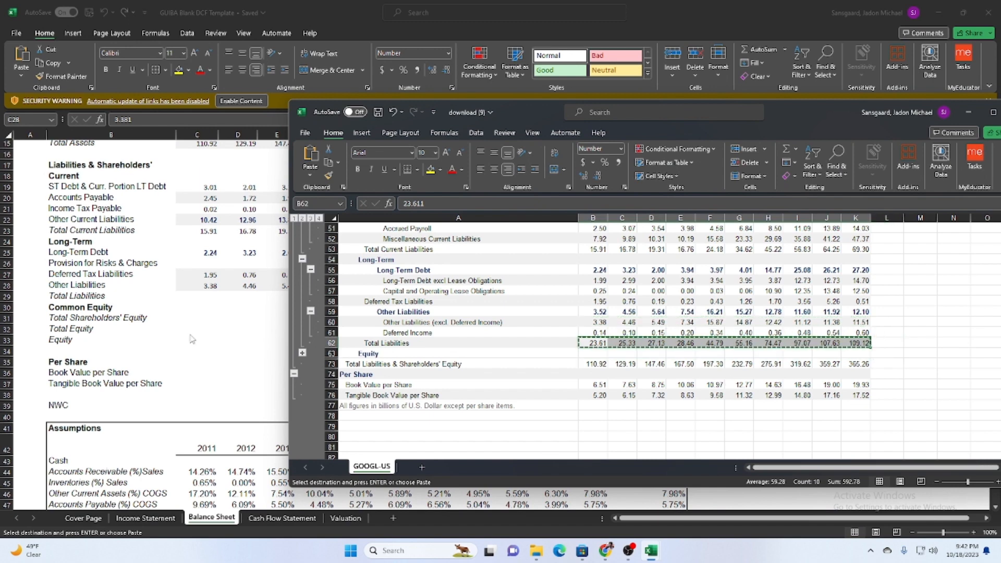
left_click(187, 296)
key("ctrl+v")
Expand the Equity group in download (9), collapse Common Equity, and copy the equity totals B71:K73 into the Balance Sheet at C31.
mouse_move(653, 554)
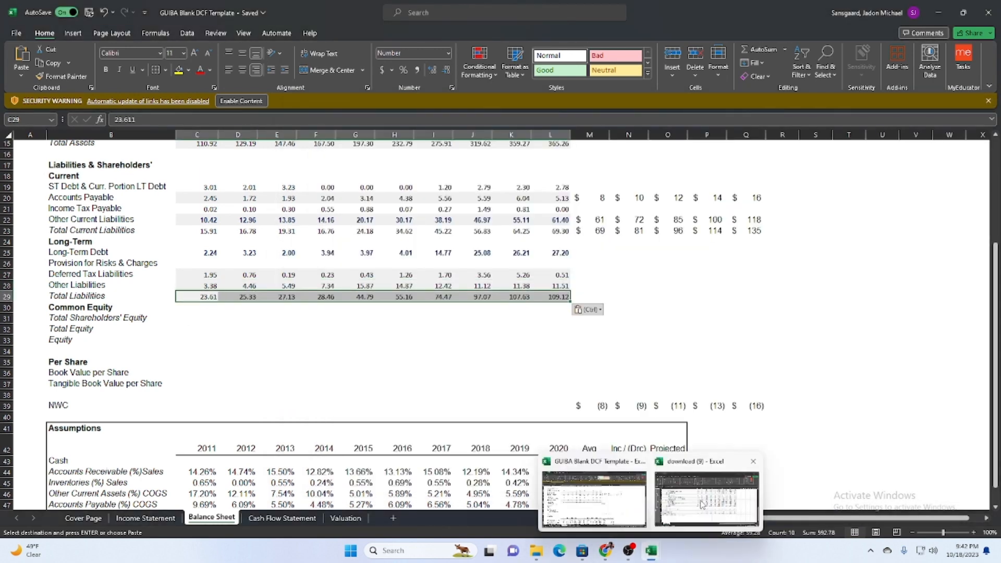
left_click(753, 461)
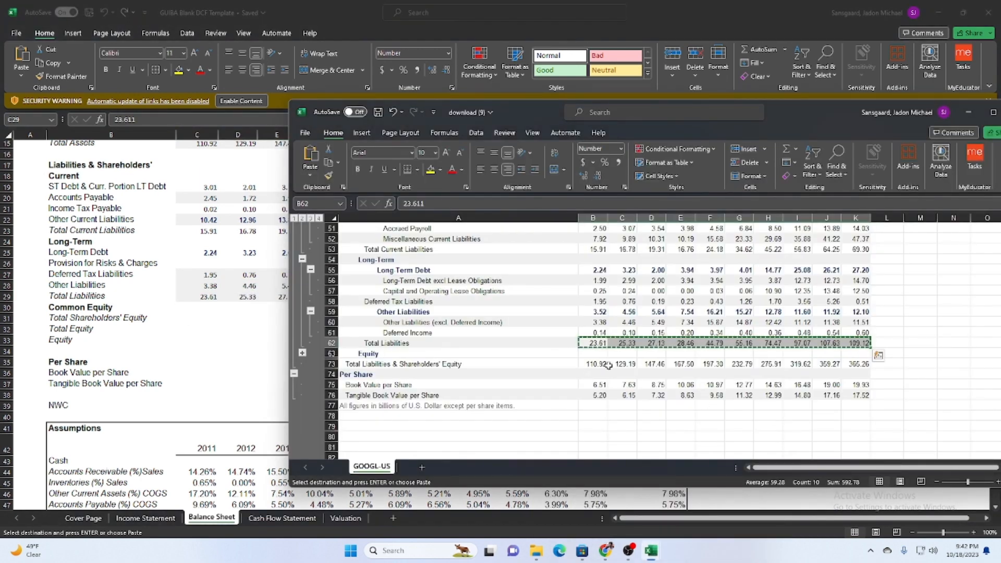
left_click(302, 352)
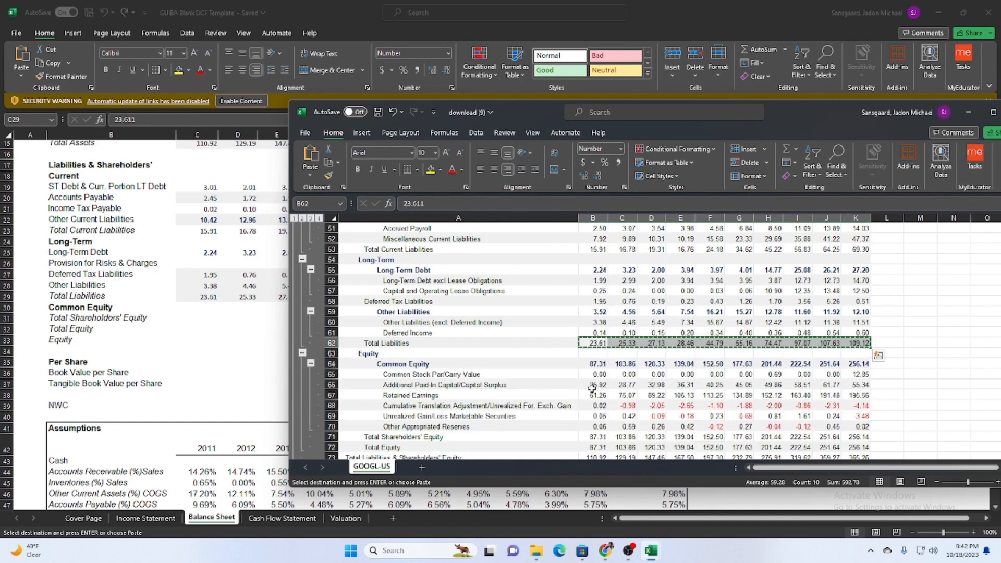
left_click(311, 364)
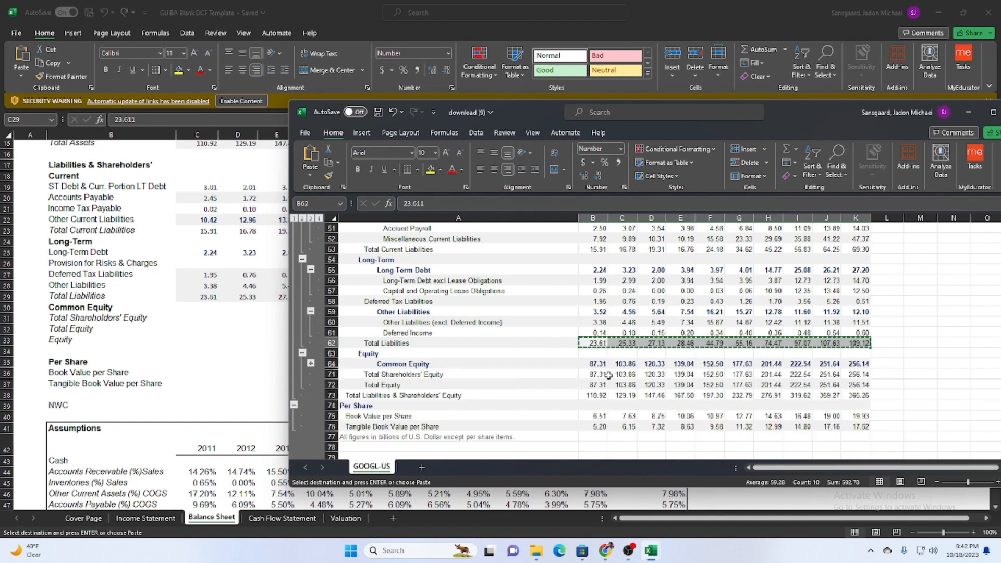
left_click_drag(608, 375, 855, 397)
key("ctrl+c")
left_click(199, 318)
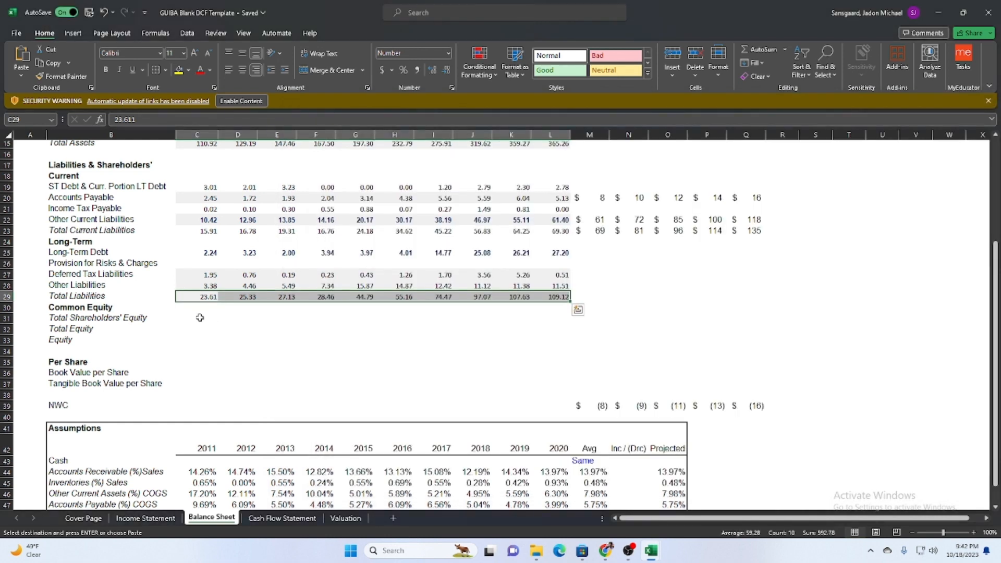
key("ctrl+v")
Copy the Book Value and Tangible Book Value per Share values B75:K76 from download (9) into the Balance Sheet, starting at C36.
left_click(197, 384)
mouse_move(649, 556)
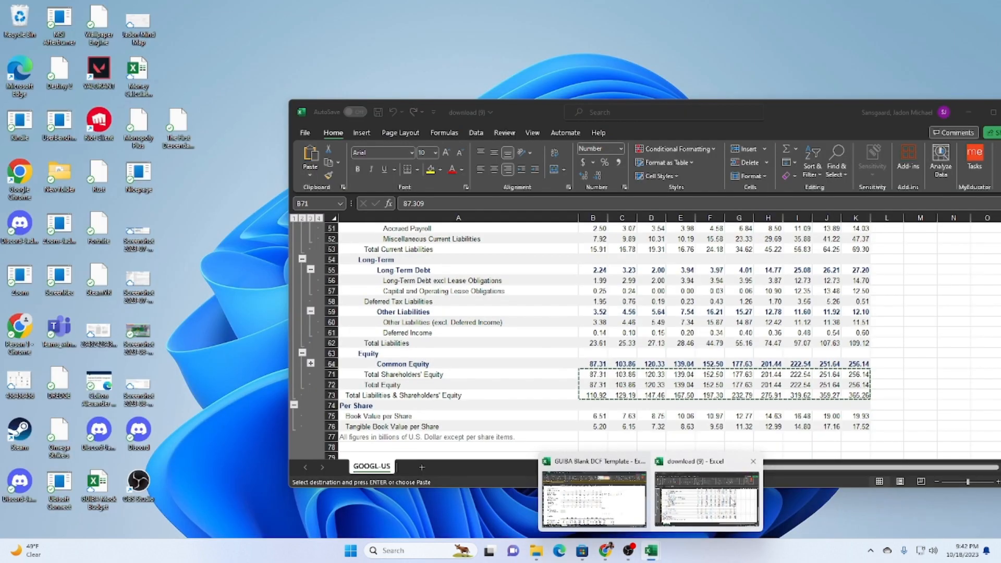
left_click(742, 500)
left_click_drag(607, 416, 854, 426)
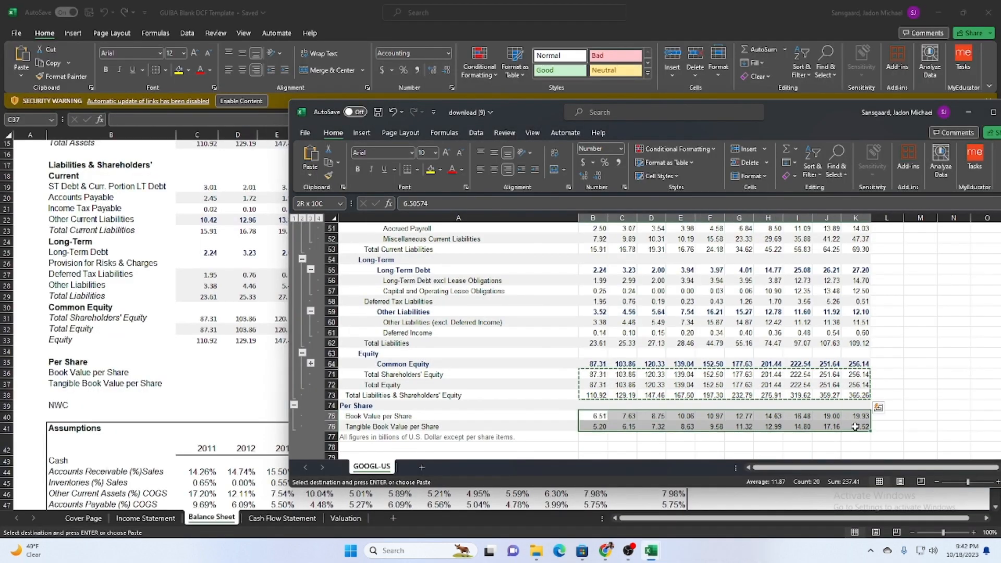
key("ctrl+c")
left_click(197, 373)
key("ctrl+v")
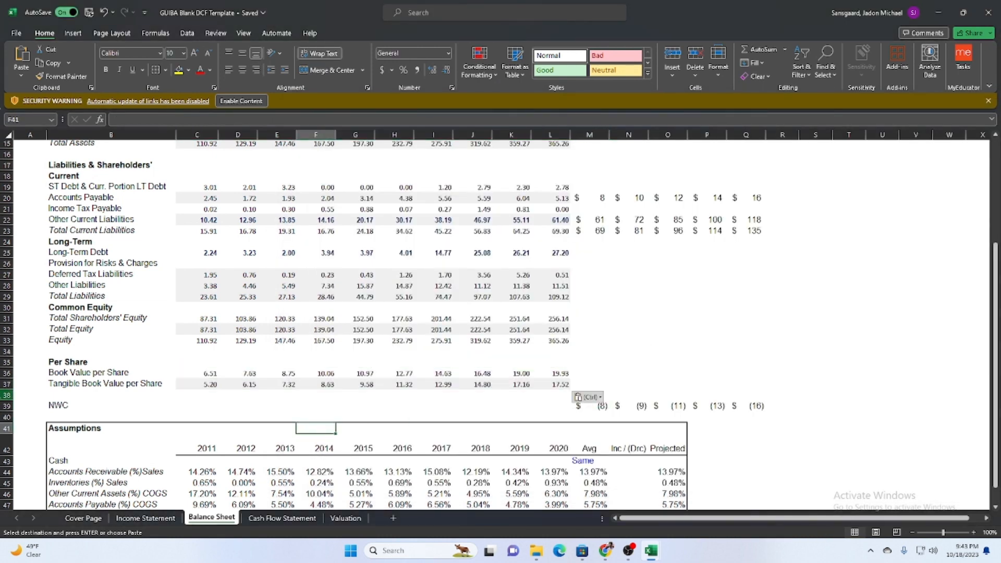
Make the NWC row on the Balance Sheet bold, from its label through the 2027 projection.
left_click_drag(61, 406, 734, 407)
key("ctrl+b")
left_click(818, 365)
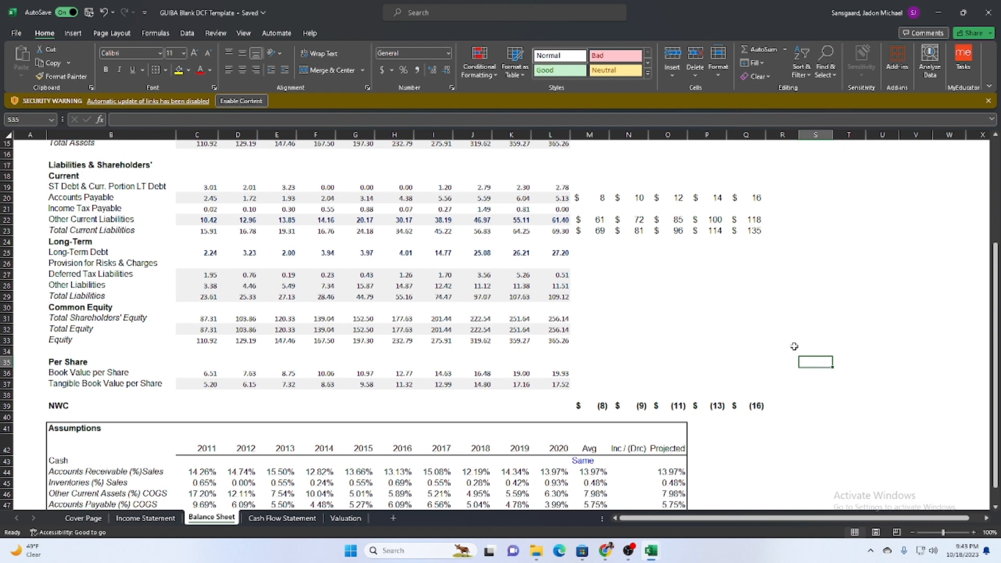
Copy the Accounts Payable projection cell N20 on the Balance Sheet and paste only its formats onto the historical figures C5:L38.
scroll(760, 389, "up", 5)
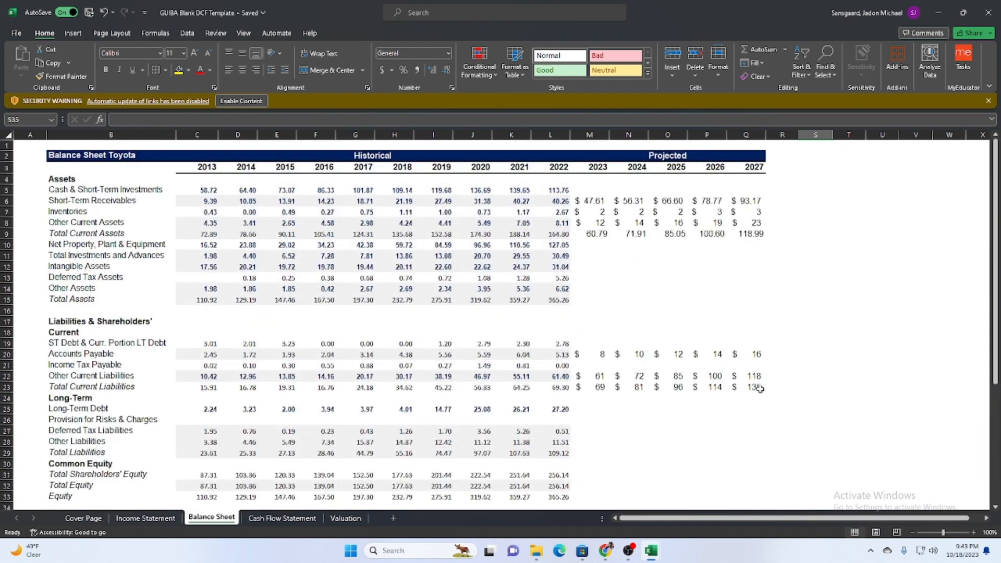
scroll(567, 346, "down", 5)
left_click(637, 214)
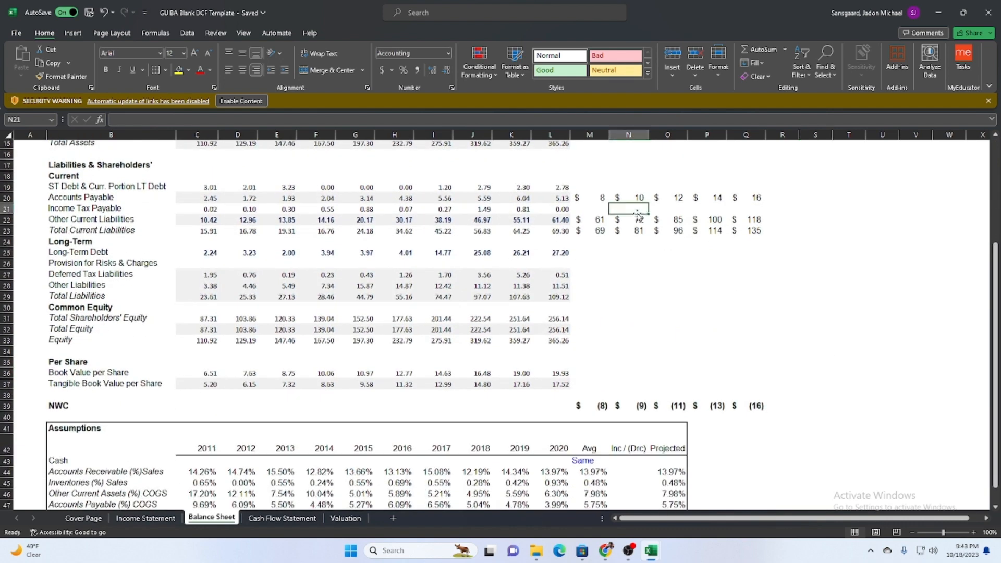
key("Up")
key("ctrl+c")
key("Up")
key("Left")
key("Left")
key("Left")
key("Left")
key("Left")
key("Left")
key("Left")
key("Left")
key("Left")
key("Left")
key("Left")
key("Left")
key("Left")
key("Up")
key("Up")
key("Up")
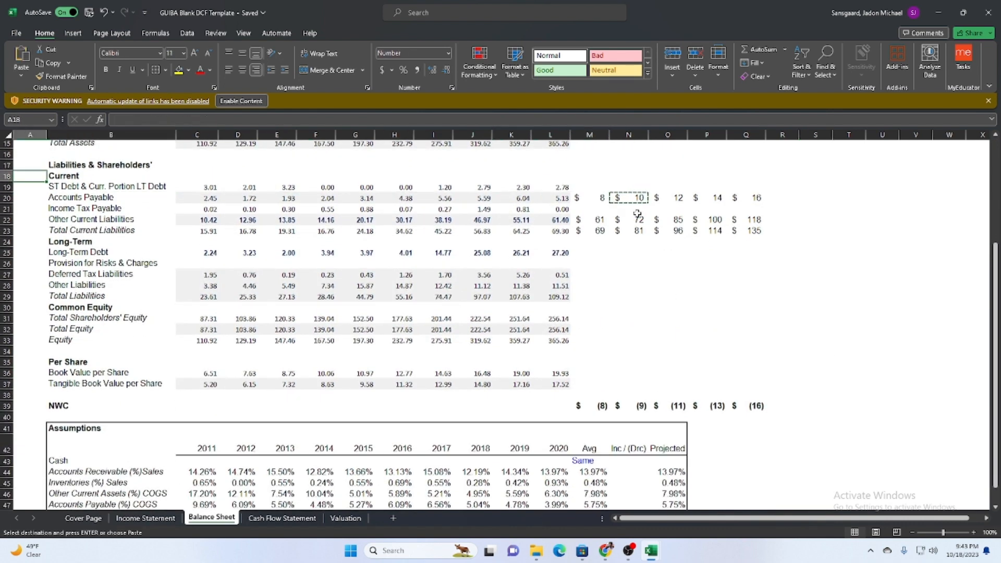
key("Up")
key("Up")
key("Up")
key("Up")
key("Up")
key("Up")
key("Up")
key("Up")
key("Up")
key("Up")
key("Up")
key("Up")
key("Right")
key("Right")
key("Right")
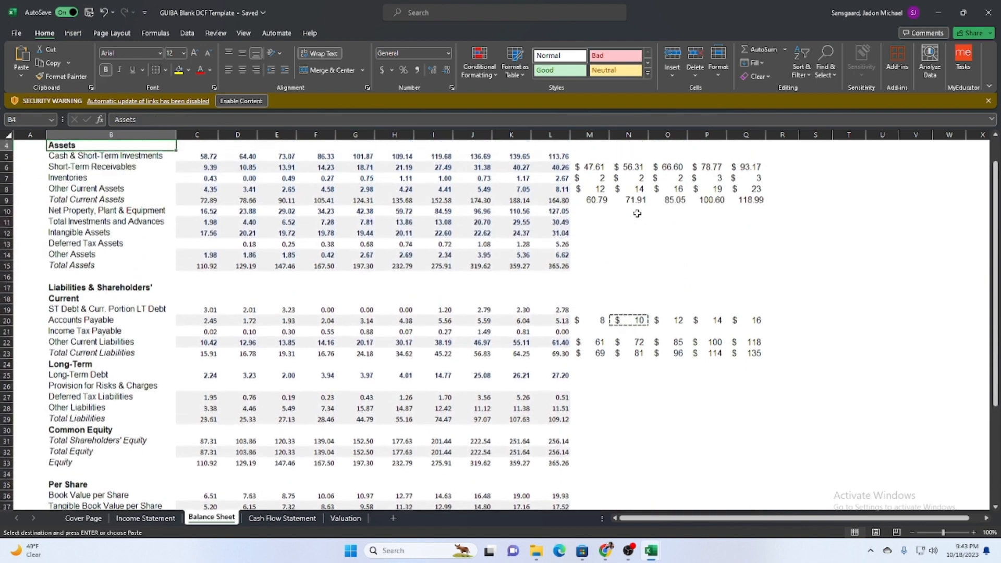
key("Left")
key("shift+Down")
key("shift+Down")
key("Down")
key("Right")
key("Left")
key("shift+Right")
key("shift+Right")
key("shift+Right")
key("shift+Right")
key("shift+Right")
key("shift+Right")
key("shift+Right")
key("shift+Right")
key("shift+Right")
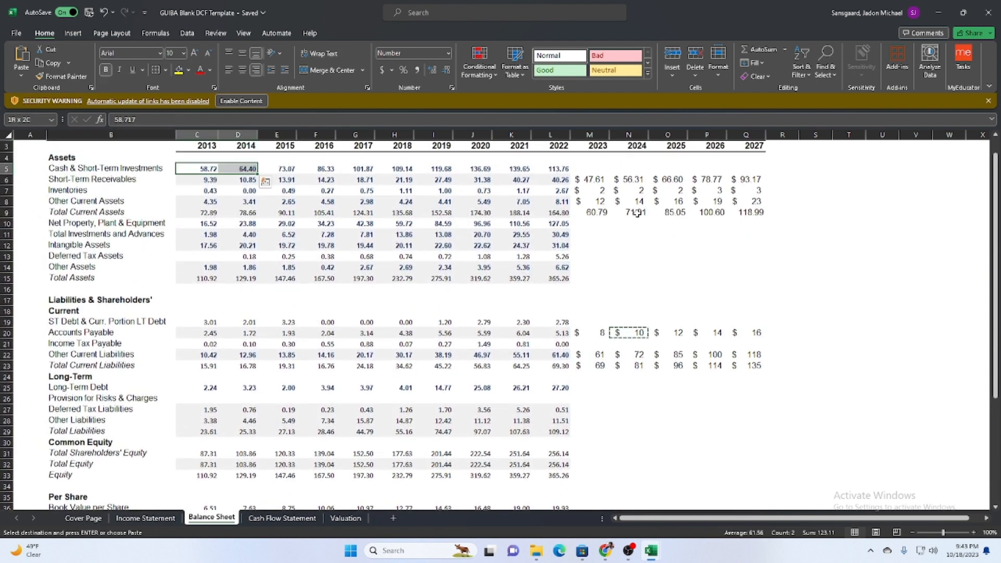
key("shift+Down")
key("shift+Down")
key("shift+Down")
key("shift+Down")
key("shift+Down")
key("shift+Down")
key("shift+Down")
key("shift+Down")
key("shift+Down")
key("shift+Down")
key("shift+Down")
key("shift+Down")
key("shift+Down")
key("shift+Down")
key("shift+Down")
key("shift+Down")
key("shift+Down")
key("shift+Down")
key("shift+Down")
key("shift+Down")
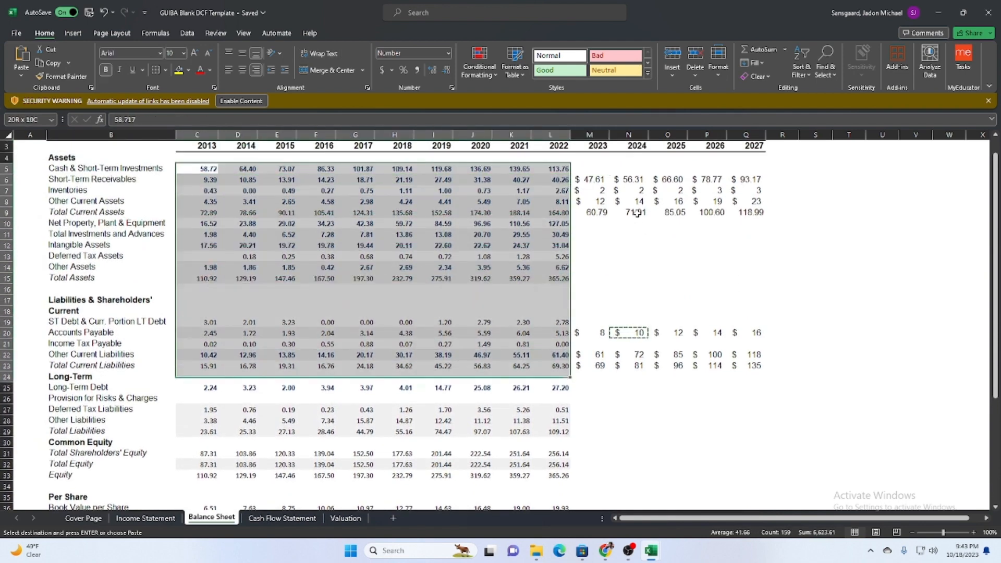
key("shift+Down")
key("shift+Down")
key("shift+Down")
key("shift+Down")
key("shift+Down")
key("shift+Down")
key("shift+Up")
key("shift+Up")
key("shift+Up")
key("shift+Up")
key("shift+Up")
key("shift+Up")
key("shift+Up")
key("shift+Up")
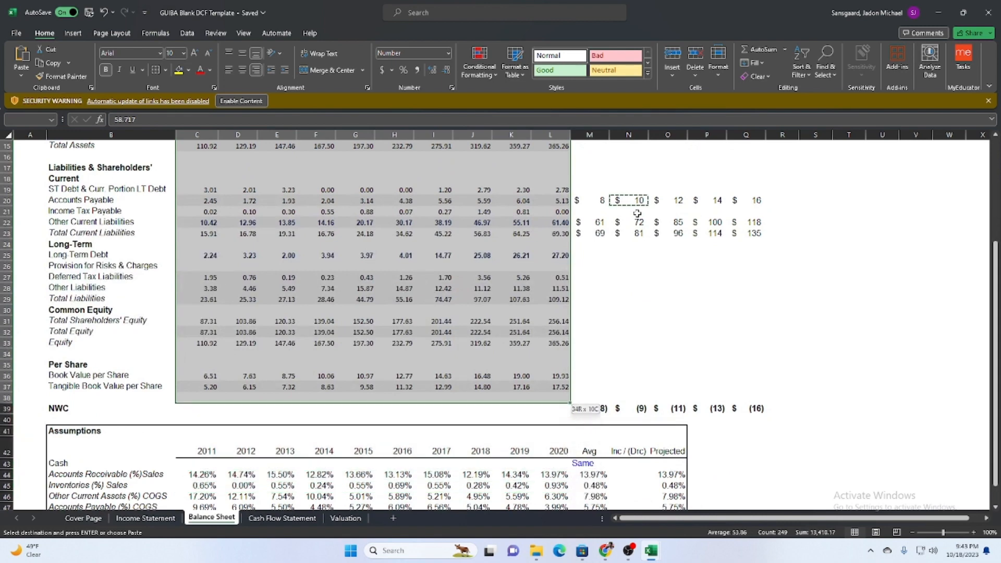
key("ctrl+alt+v")
key("t")
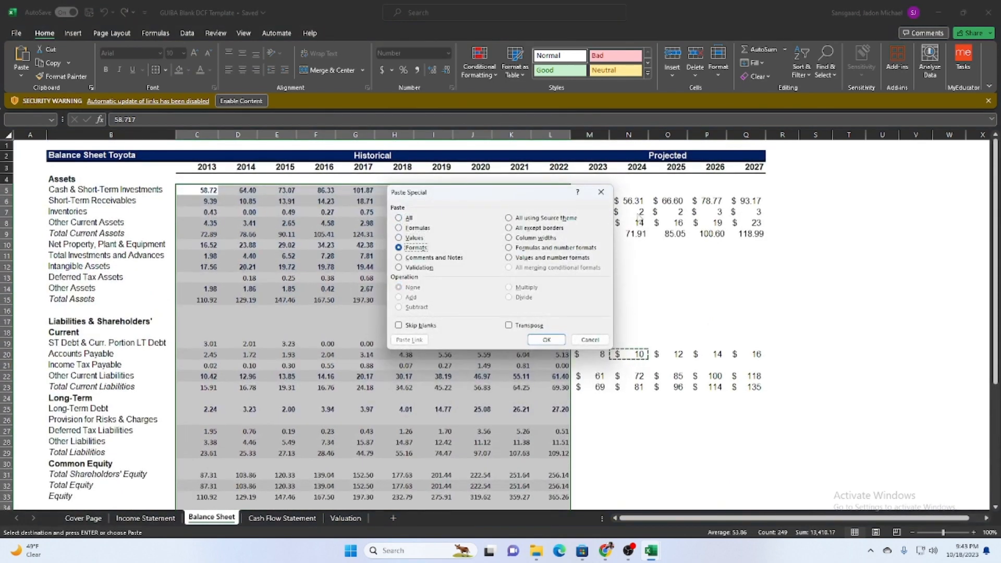
key("Return")
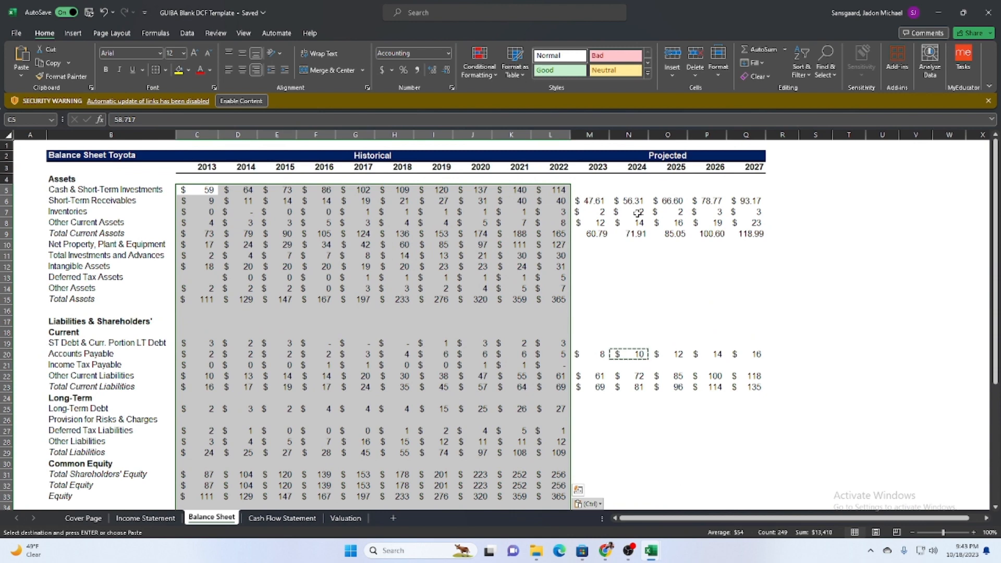
left_click(819, 319)
key("Escape")
key("Left")
key("Left")
key("Left")
key("Left")
key("Left")
key("Left")
key("Left")
key("Left")
key("Left")
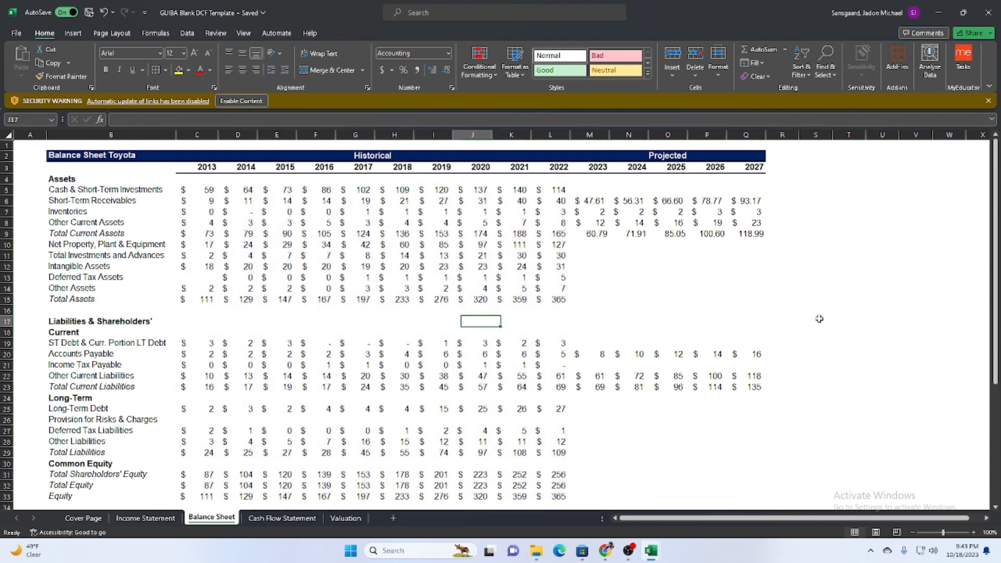
Try a 5% increase for the Sales assumption in U4 on the Income Statement and clear it again.
scroll(802, 323, "down", 9)
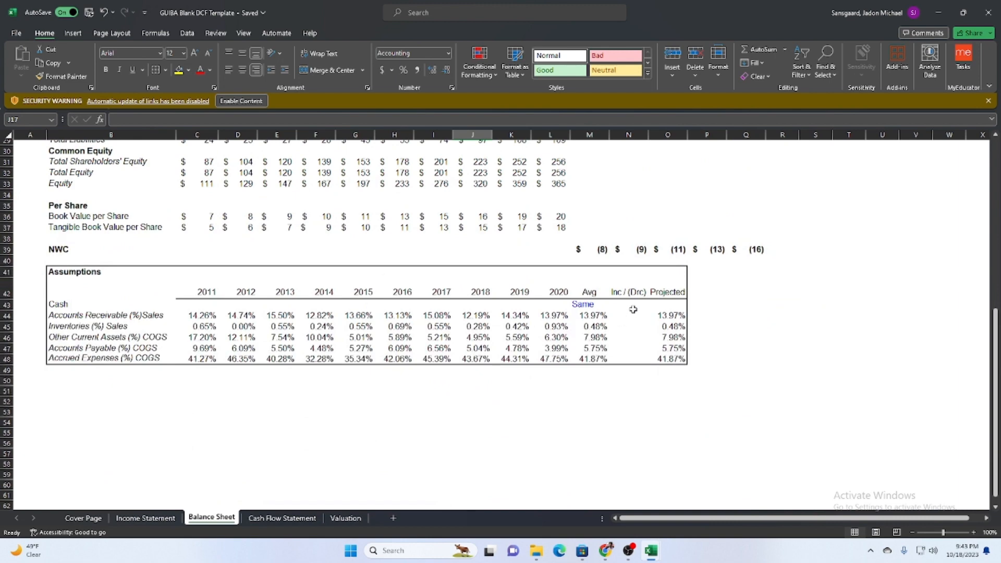
key("ctrl+Page_Up")
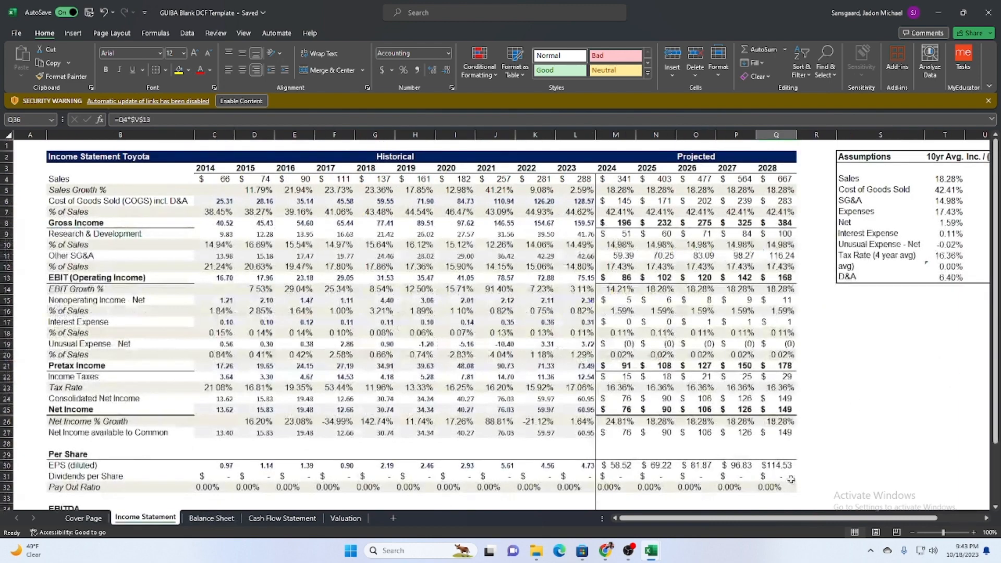
left_click_drag(656, 519, 700, 518)
left_click(838, 178)
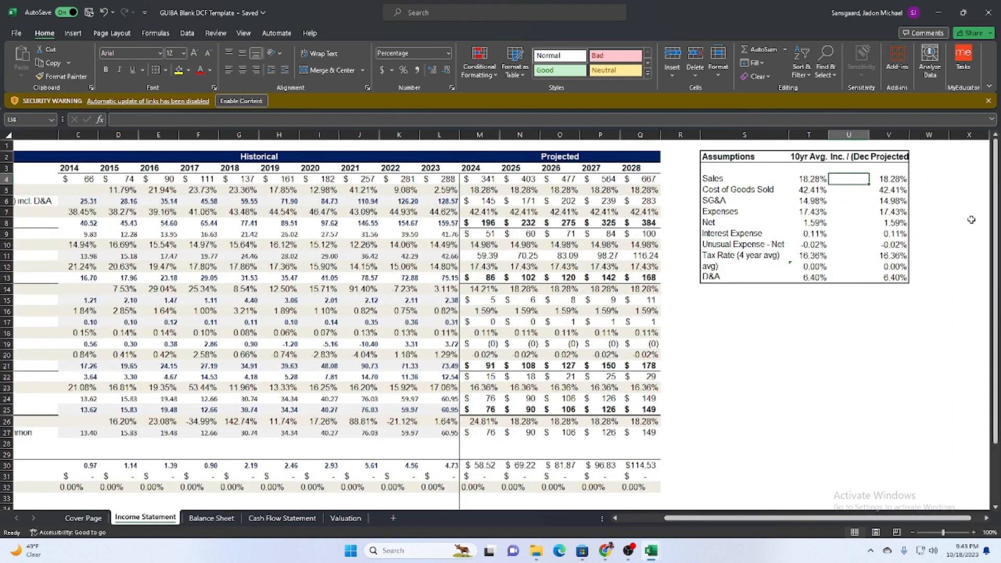
type("5")
key("Return")
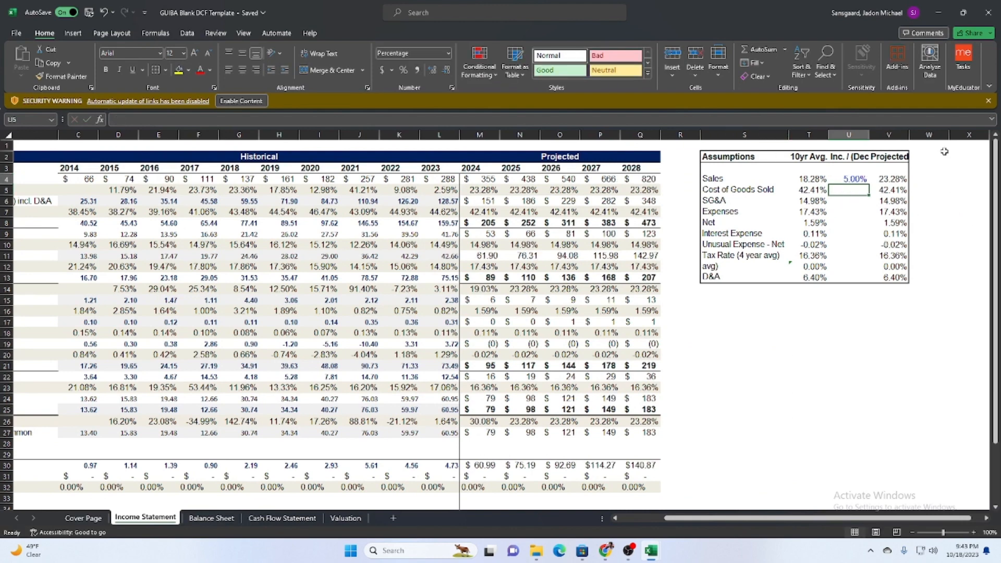
left_click(843, 179)
key("Delete")
Widen column S on the Income Statement so the full assumption labels fit.
key("Down")
key("Down")
key("Down")
key("Down")
key("Down")
key("Down")
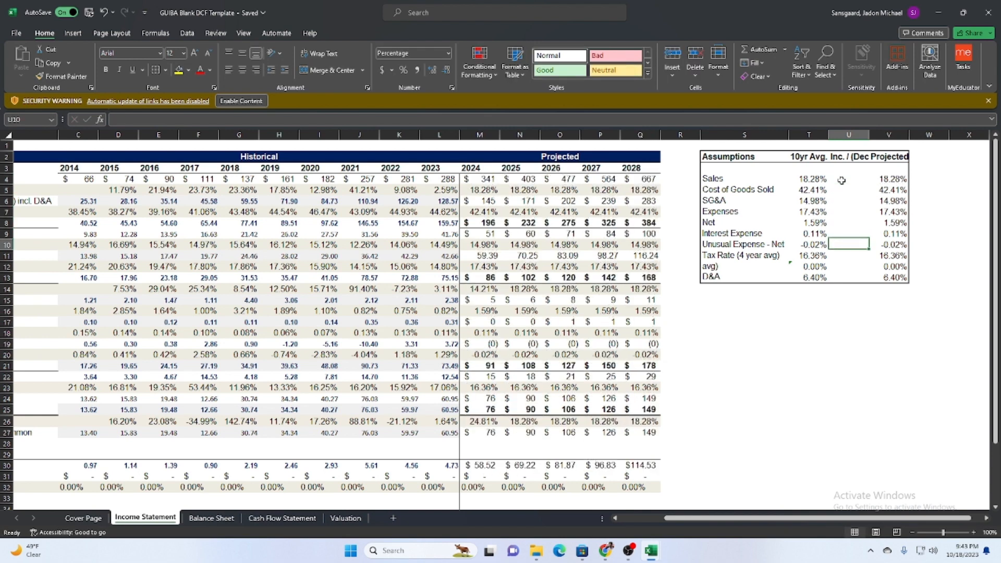
key("Down")
key("Down")
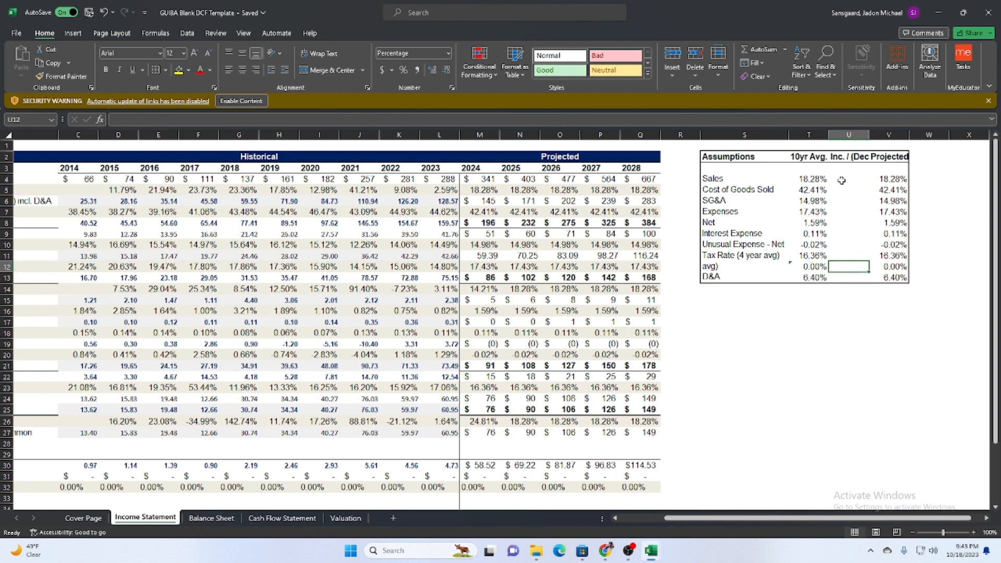
key("Left")
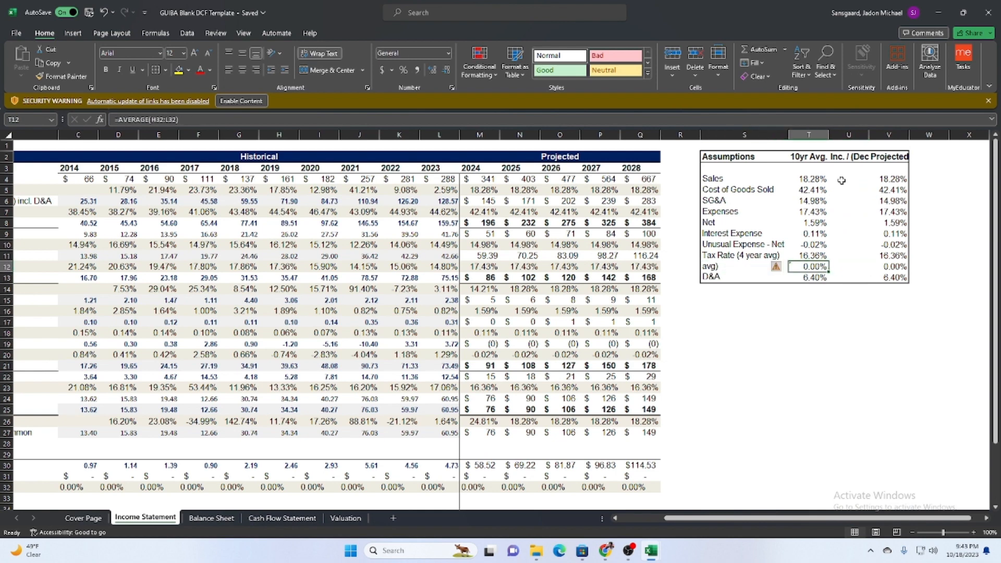
left_click_drag(789, 135, 800, 135)
left_click(867, 252)
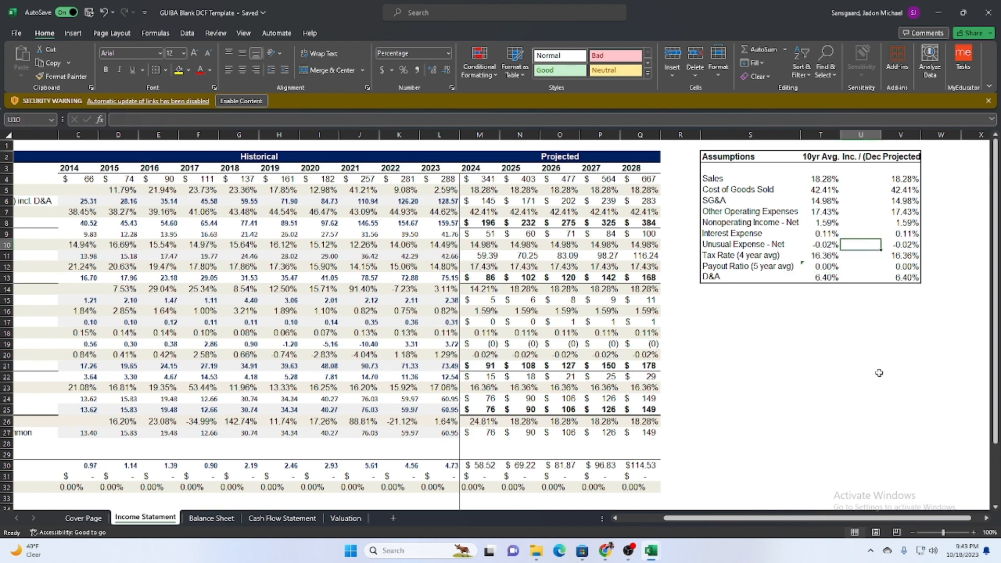
Check the historical Sales Growth % figures and set the Sales Inc./(Dec) assumption in U4 to -5%.
key("Up")
key("Up")
key("Up")
key("Up")
key("Up")
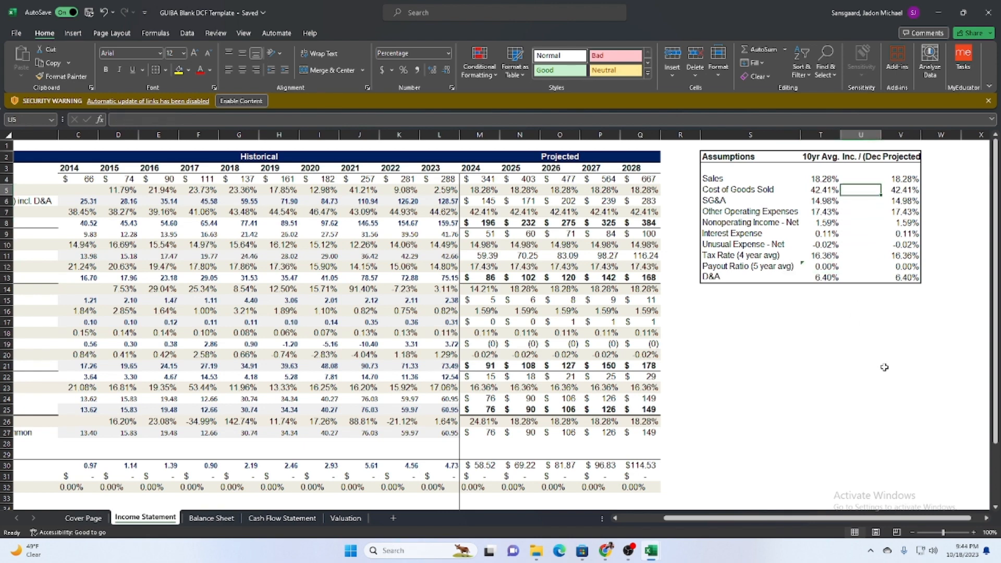
left_click_drag(110, 193, 427, 201)
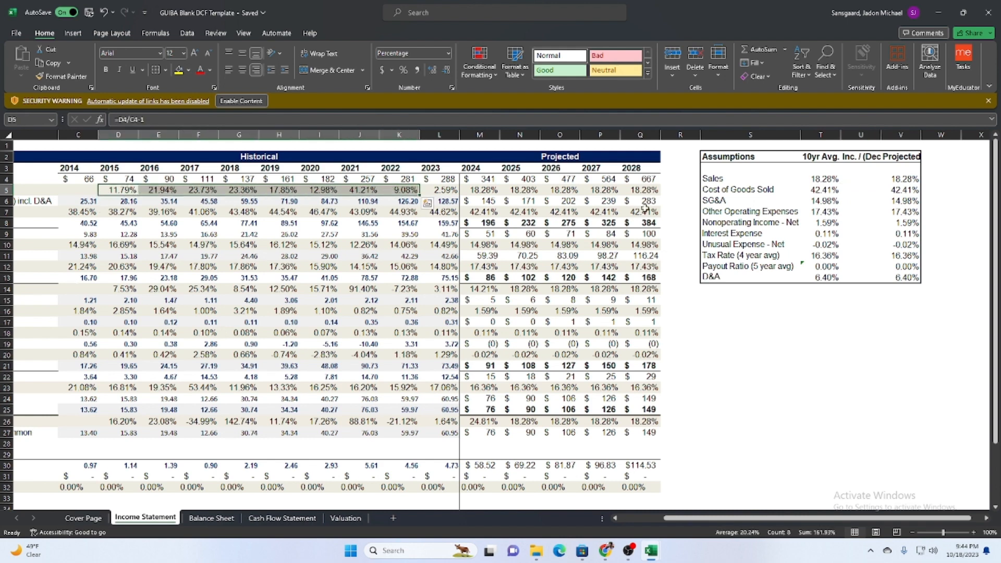
left_click(849, 183)
type("-")
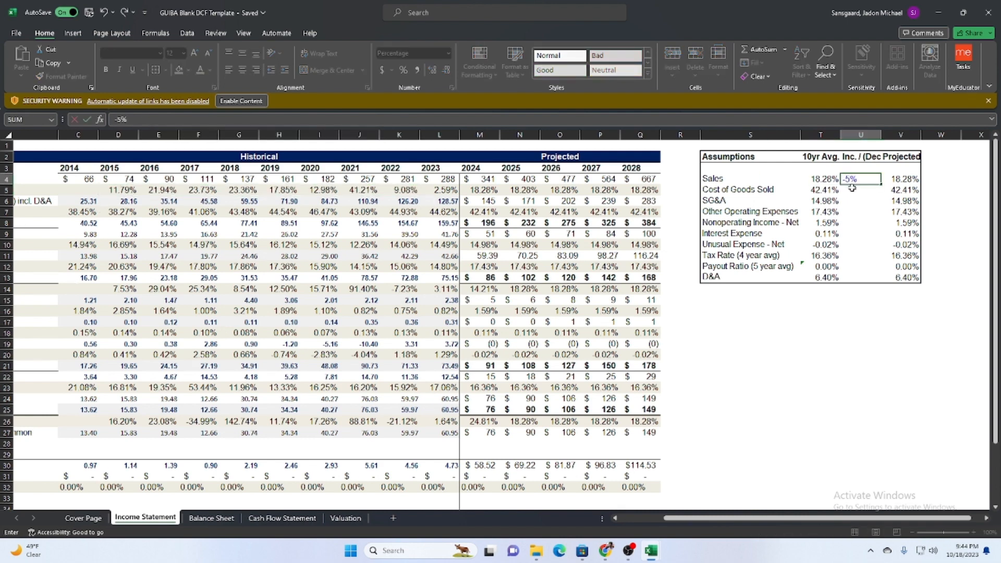
type("5%")
key("Return")
Clear the Sales Inc./(Dec) assumption in U4.
left_click(850, 177)
type("\\")
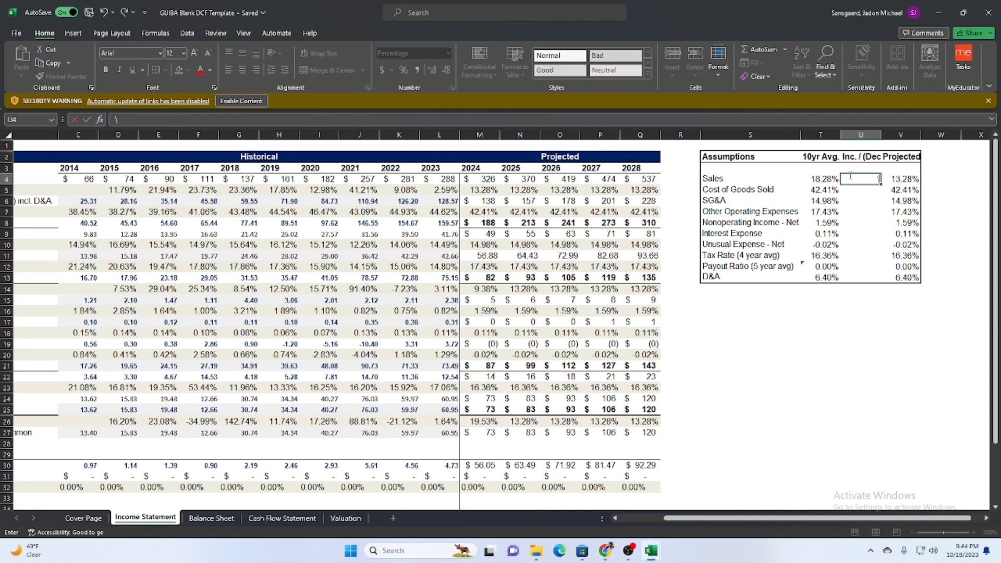
left_click(819, 350)
left_click(866, 182)
key("BackSpace")
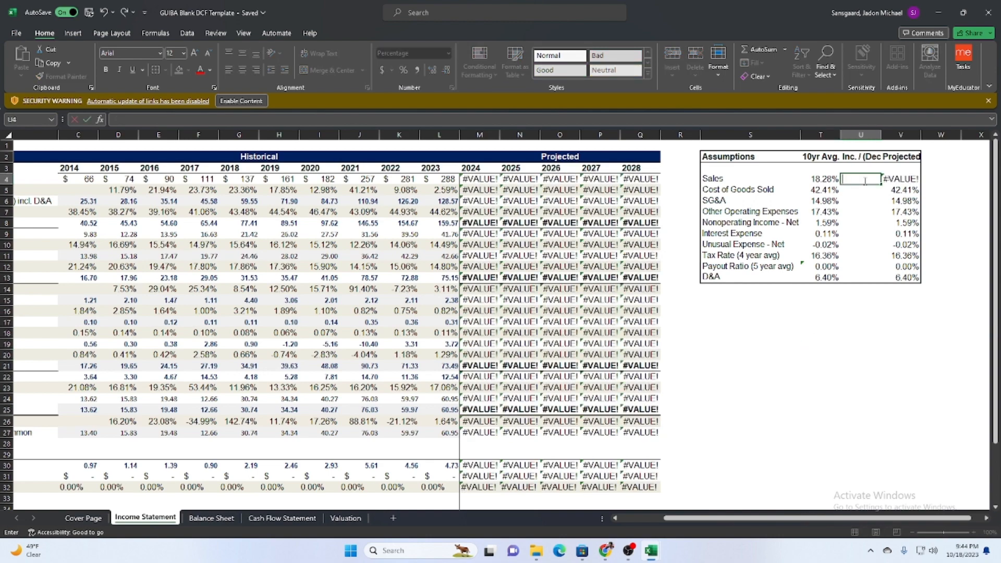
key("Return")
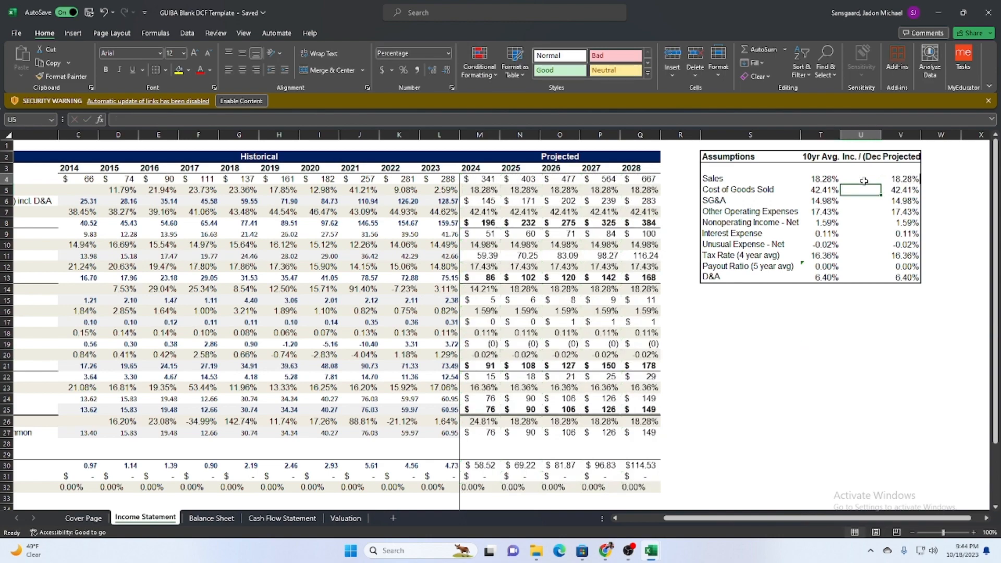
Go to the template's Cash Flow Statement sheet and open download (10).xlsx from the browser's recent downloads.
left_click(277, 519)
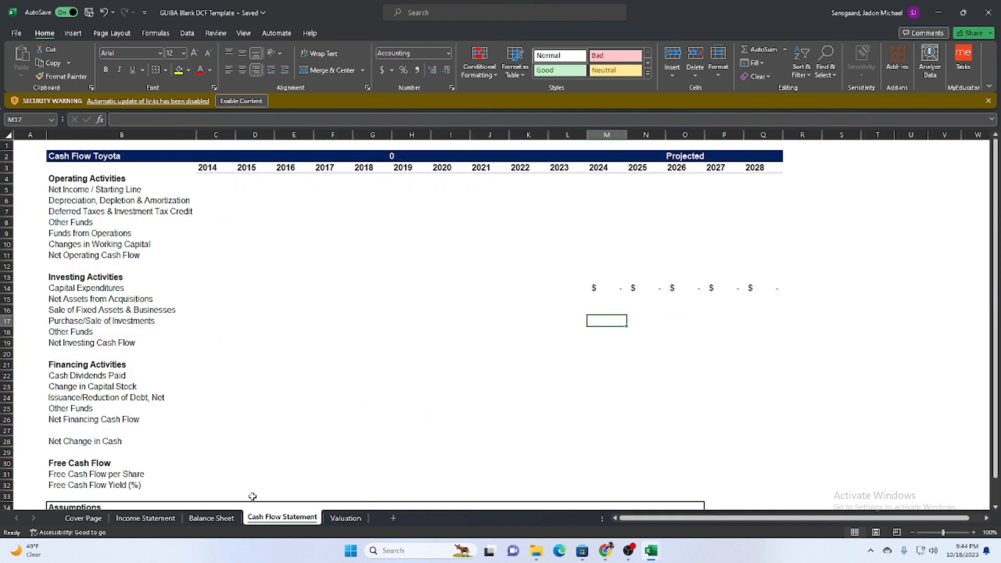
left_click_drag(175, 292, 294, 287)
left_click(288, 389)
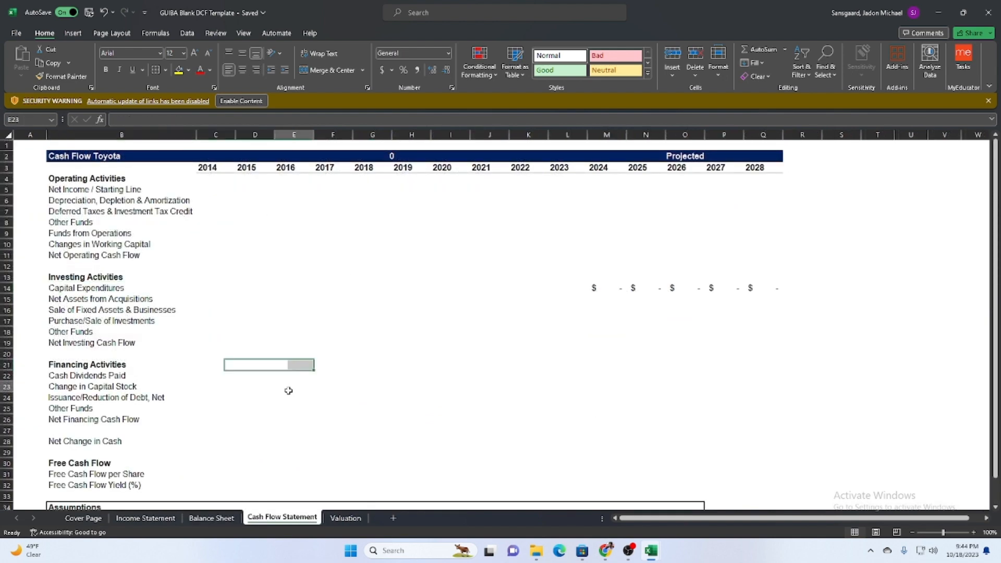
left_click(651, 553)
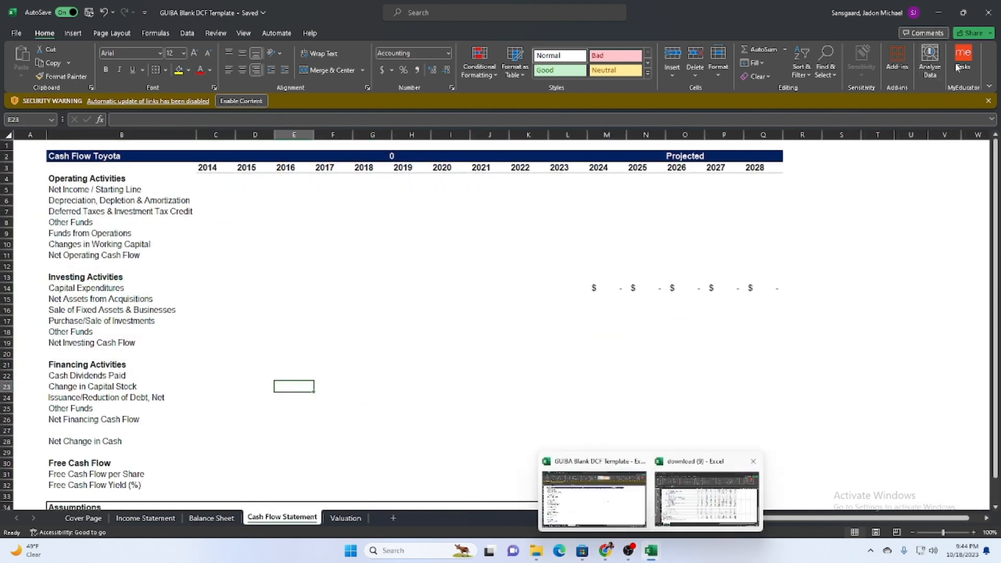
left_click(938, 13)
left_click(939, 28)
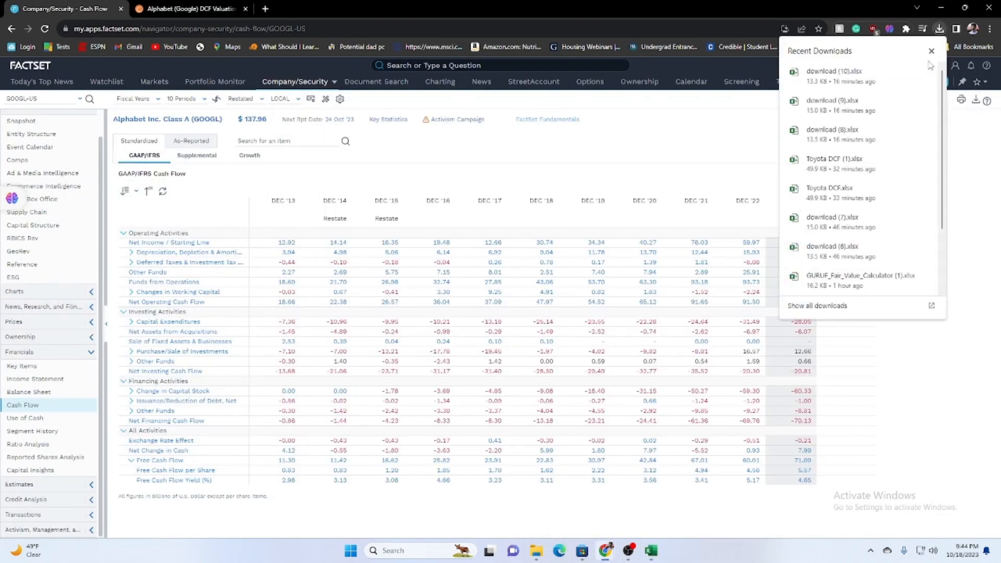
left_click(836, 72)
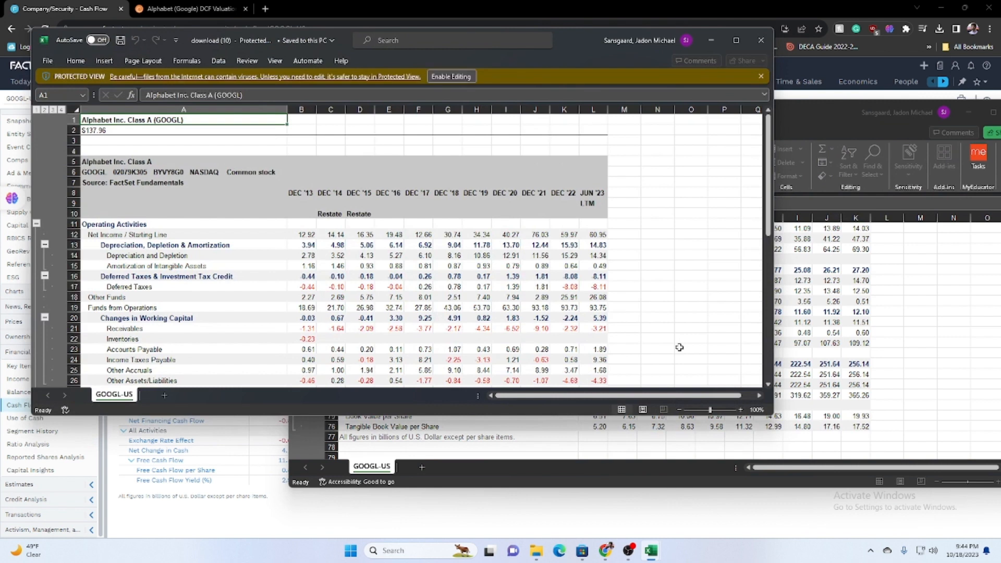
Copy the Changes in Working Capital values B20:L20 in download (10).
scroll(300, 302, "down", 1)
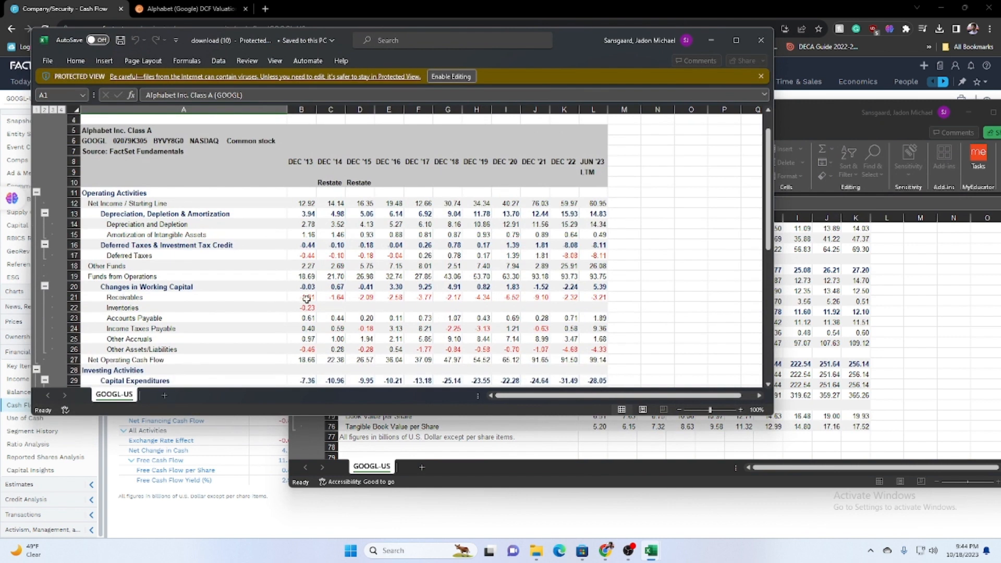
left_click_drag(305, 284, 600, 281)
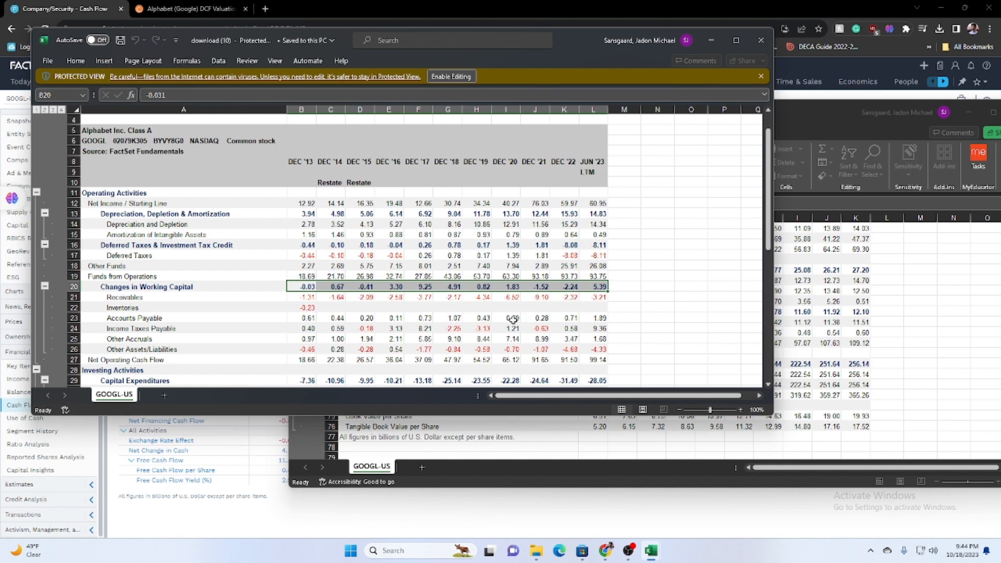
key("ctrl+c")
Return to download (10) and look through its operating, investing and financing cash flow rows.
left_click(616, 520)
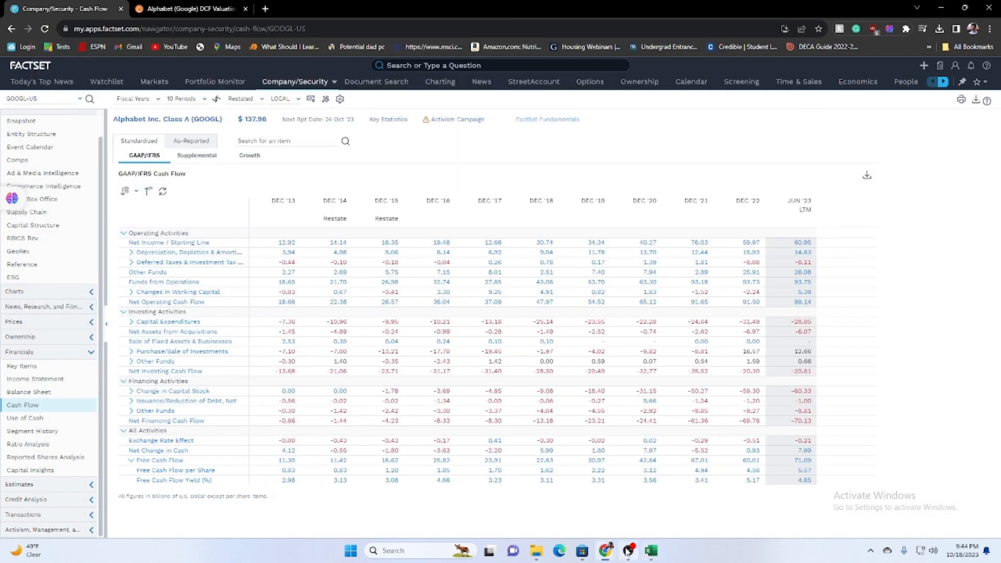
mouse_move(651, 551)
mouse_move(745, 506)
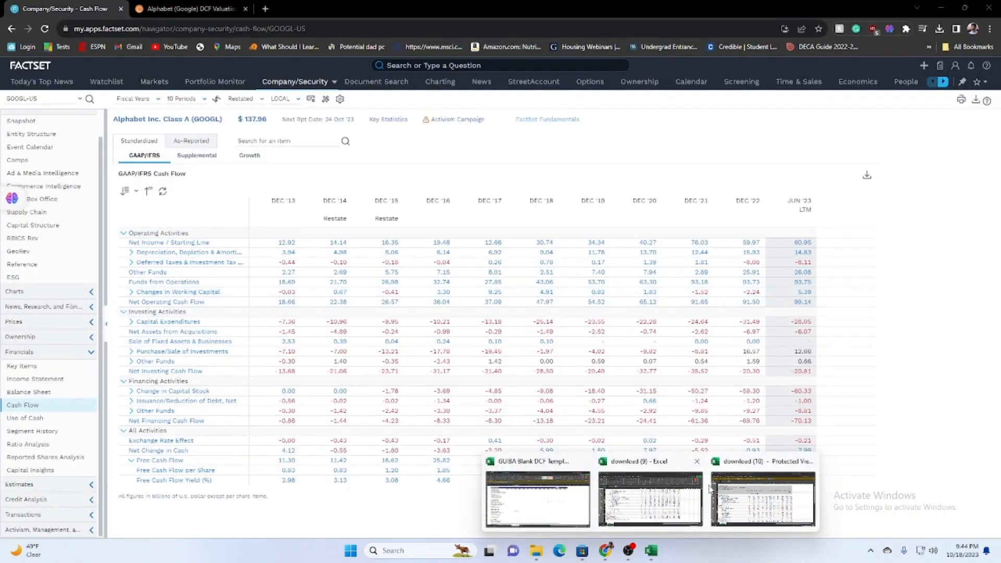
left_click(736, 505)
scroll(417, 324, "down", 2)
scroll(417, 324, "down", 4)
left_click(289, 297)
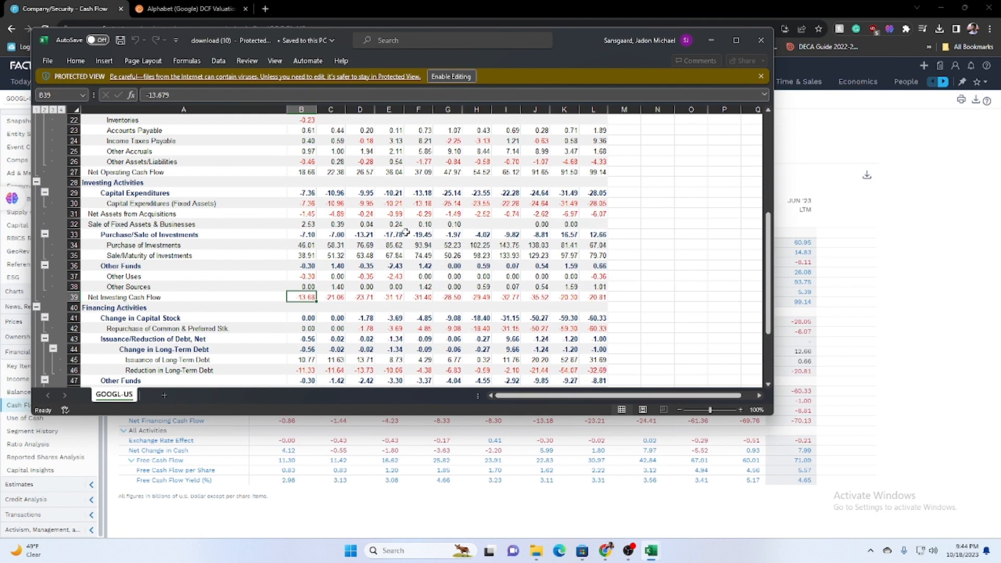
scroll(378, 330, "down", 4)
scroll(378, 332, "up", 8)
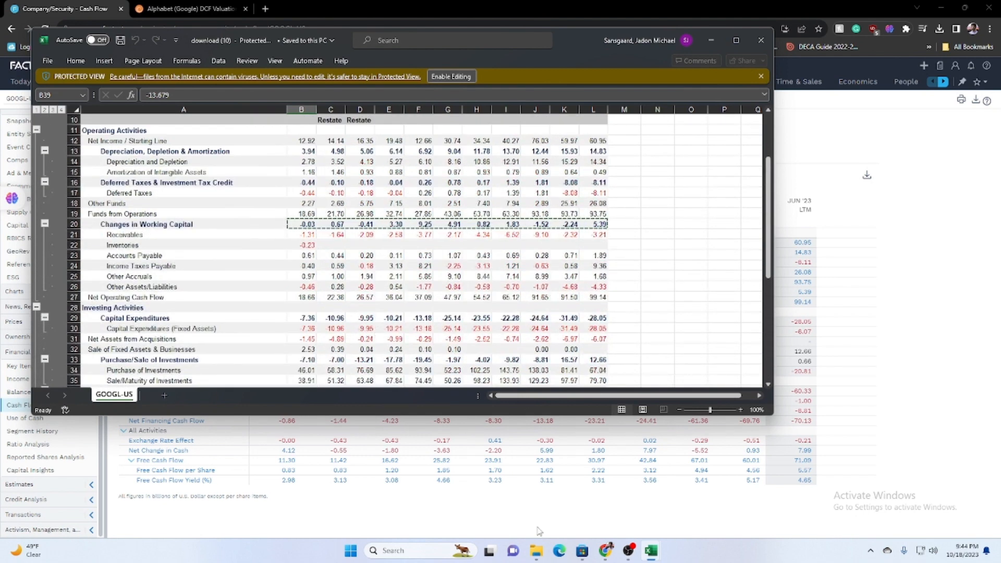
Close the download (9) workbook without saving its changes.
mouse_move(653, 554)
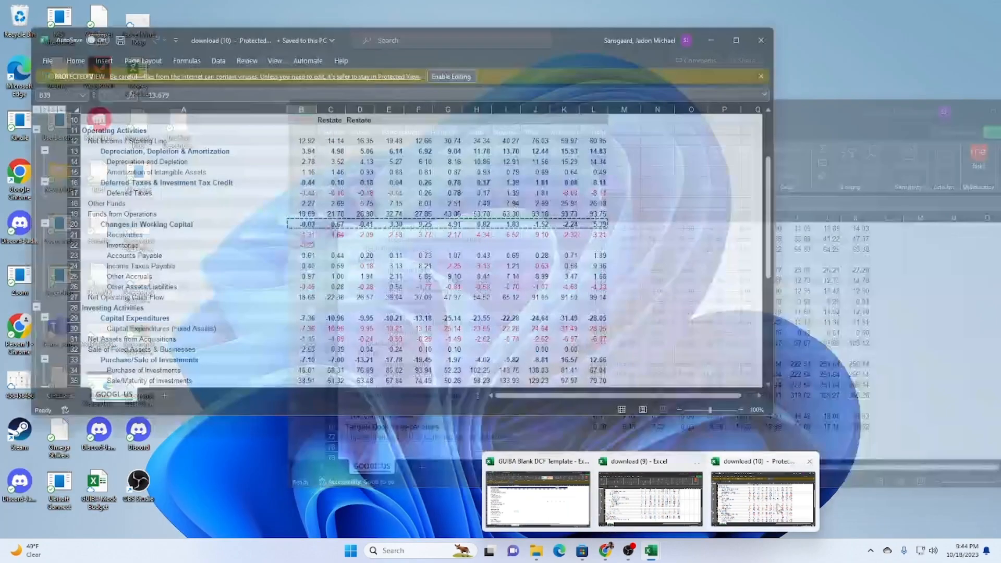
mouse_move(549, 501)
left_click(692, 461)
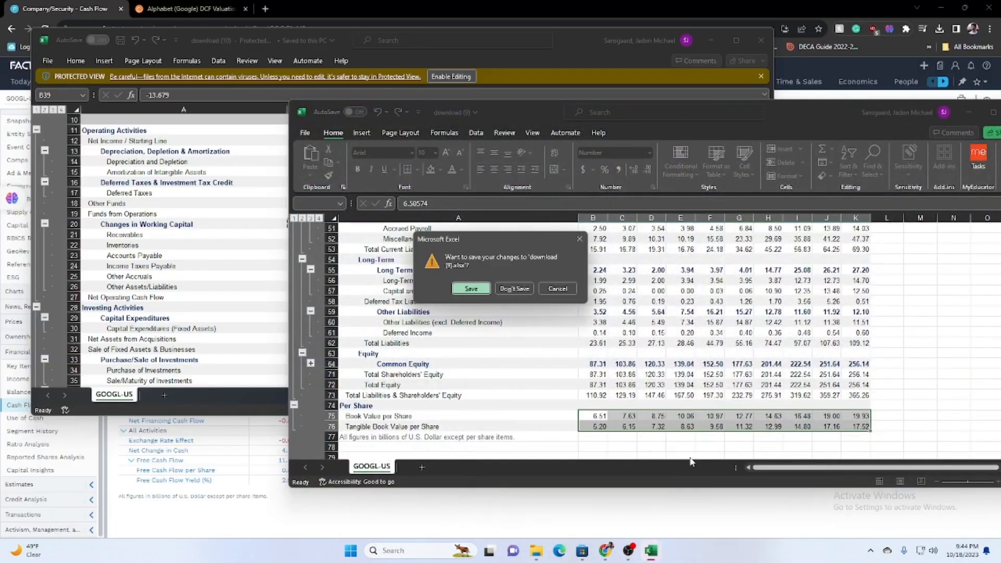
left_click(512, 290)
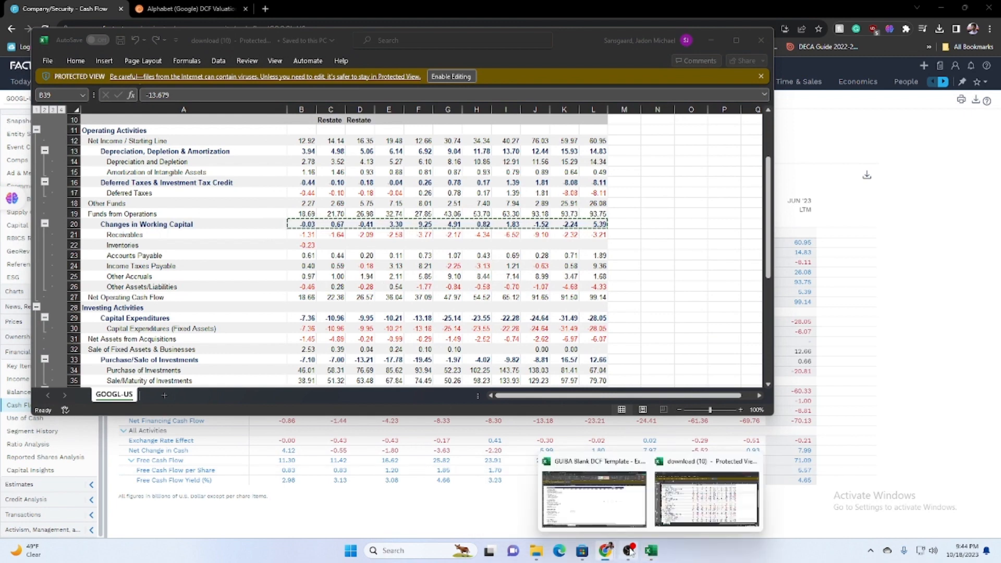
Check the Capital Expenditures row on the template's cash flow sheet and copy the matching values C29:L29 in download (10).
mouse_move(658, 553)
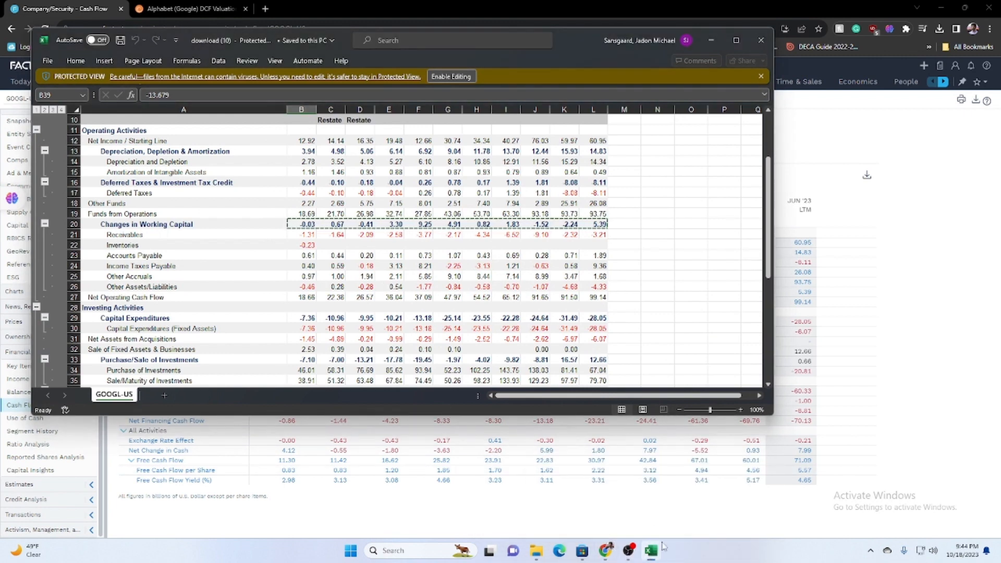
left_click(621, 508)
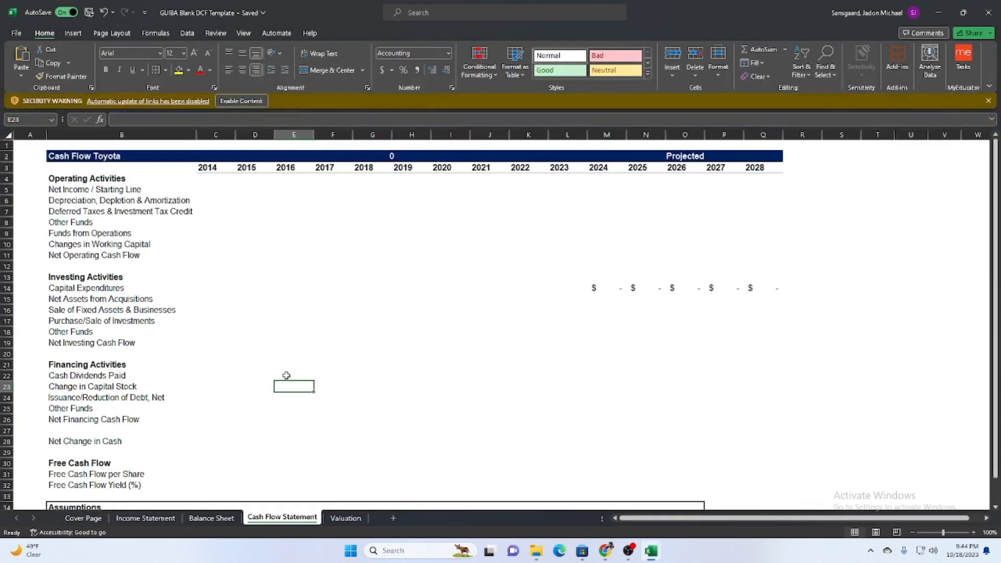
left_click(212, 290)
left_click_drag(212, 290, 286, 289)
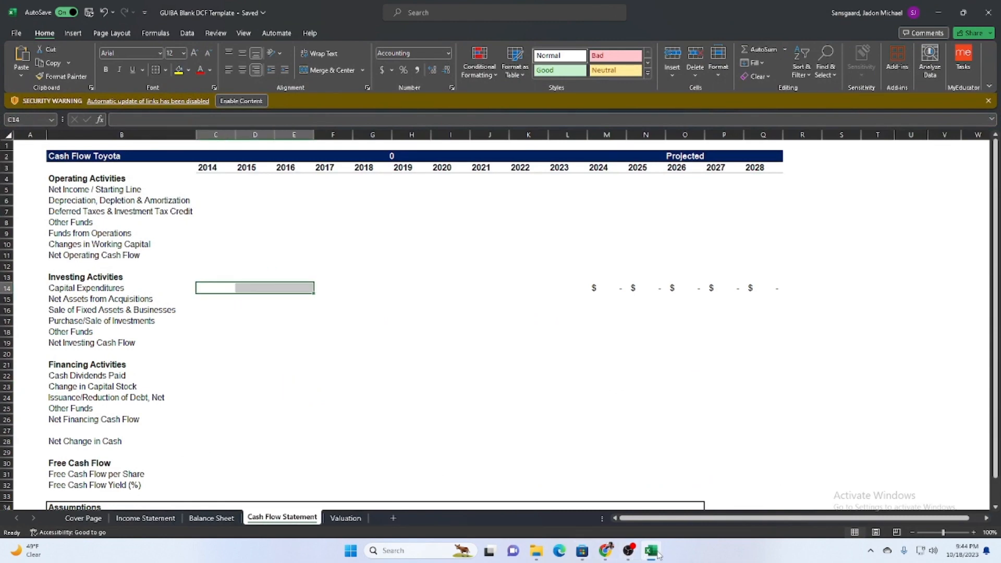
mouse_move(651, 550)
left_click(684, 509)
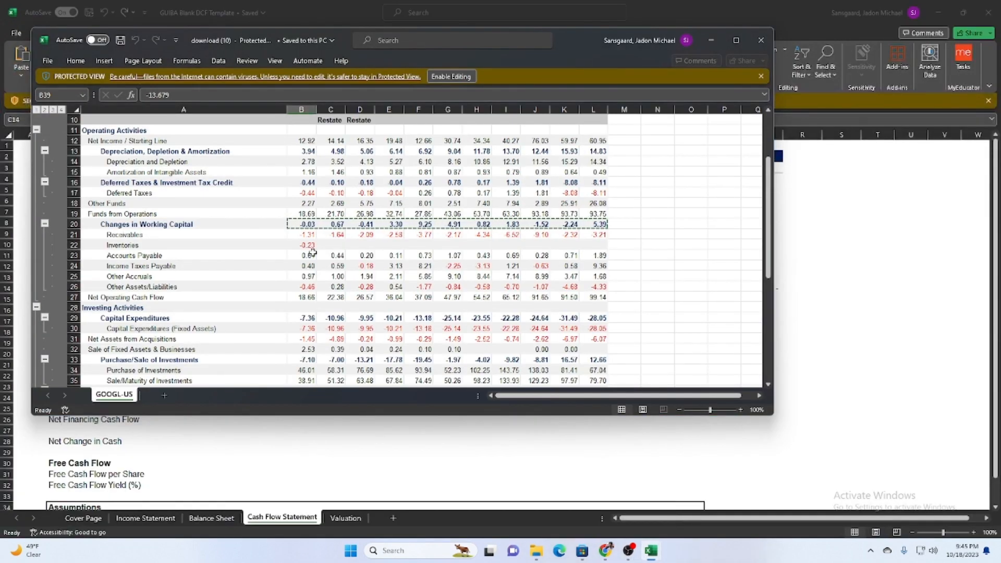
scroll(313, 253, "down", 2)
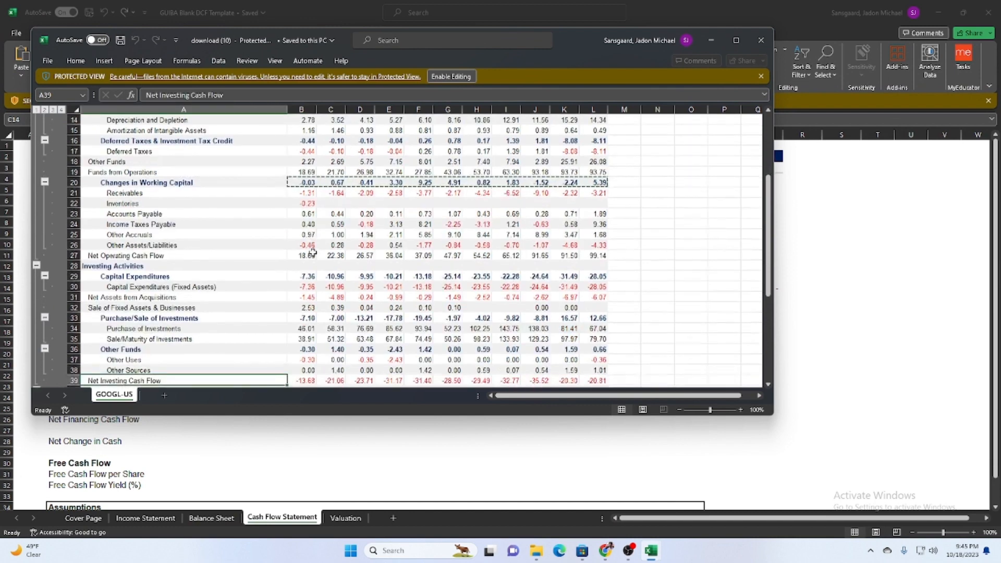
left_click(313, 276)
scroll(571, 272, "up", 5)
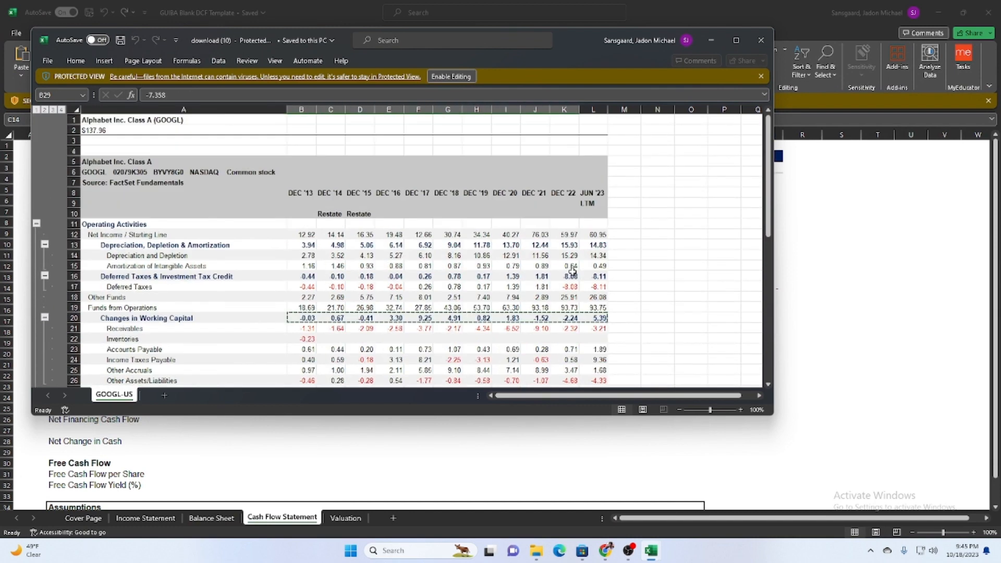
scroll(618, 205, "down", 5)
left_click_drag(330, 256, 593, 255)
key("ctrl+c")
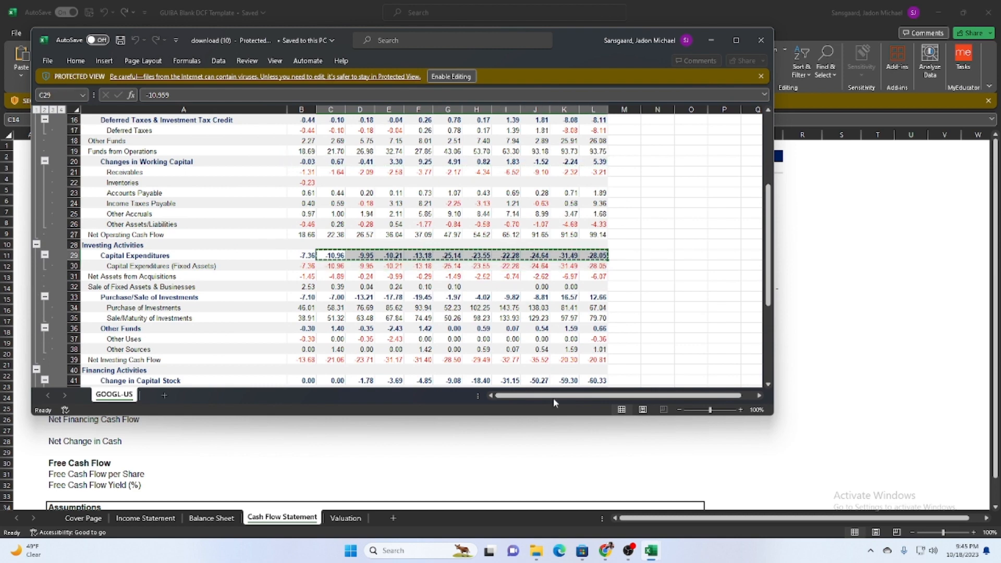
Paste the copied values into the template's Capital Expenditures row from C14 and check the capital expenditures assumptions.
left_click(422, 469)
left_click(209, 290)
key("ctrl+v")
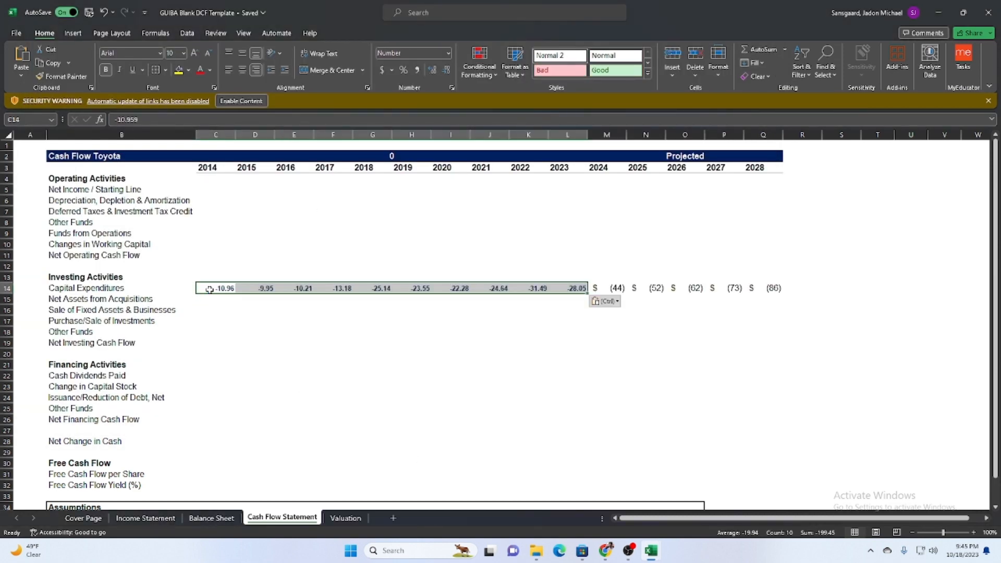
scroll(641, 349, "down", 6)
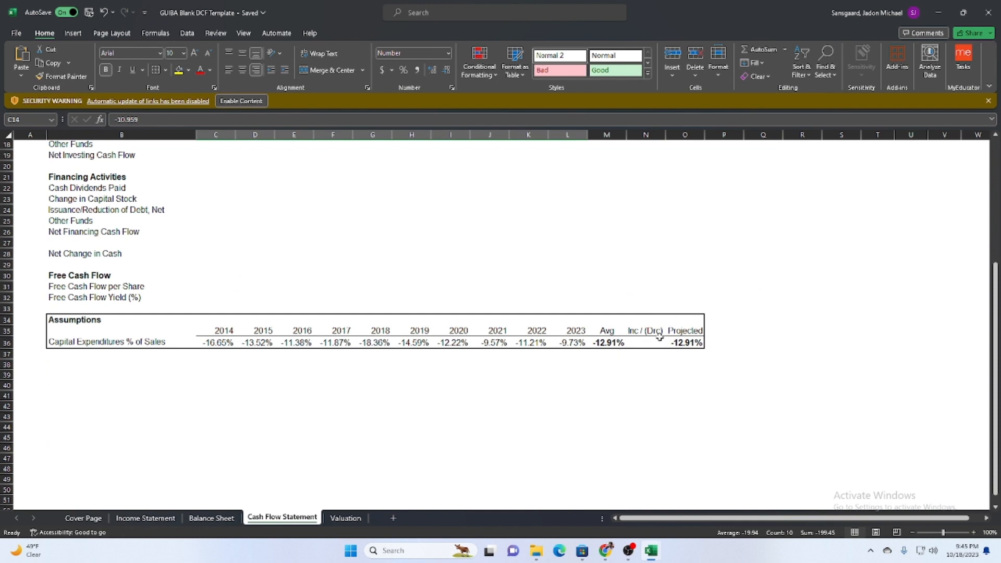
Go to the Valuation sheet and examine its free cash flow rows, including present value, capex and net working capital.
left_click(344, 520)
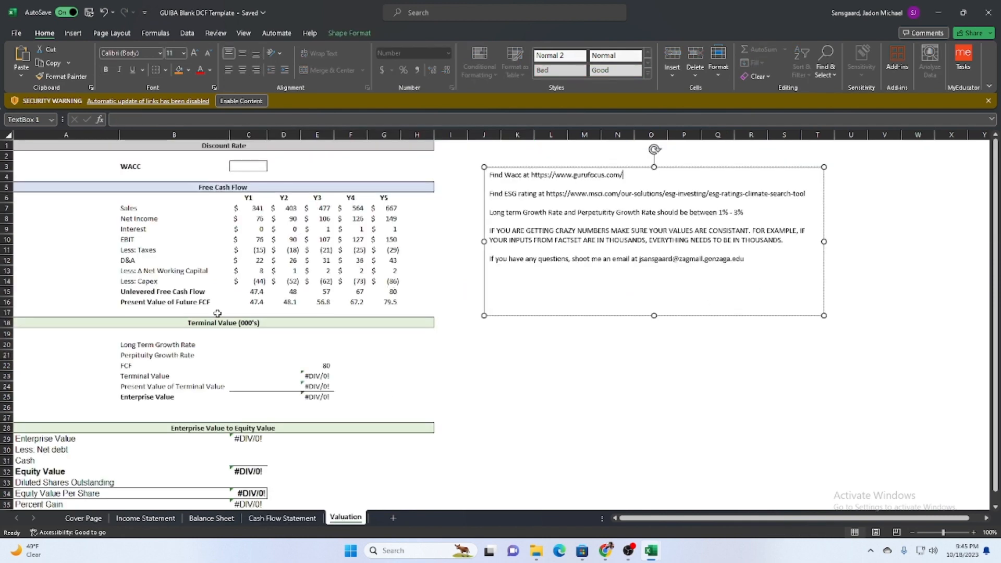
scroll(317, 346, "down", 6)
scroll(320, 348, "up", 5)
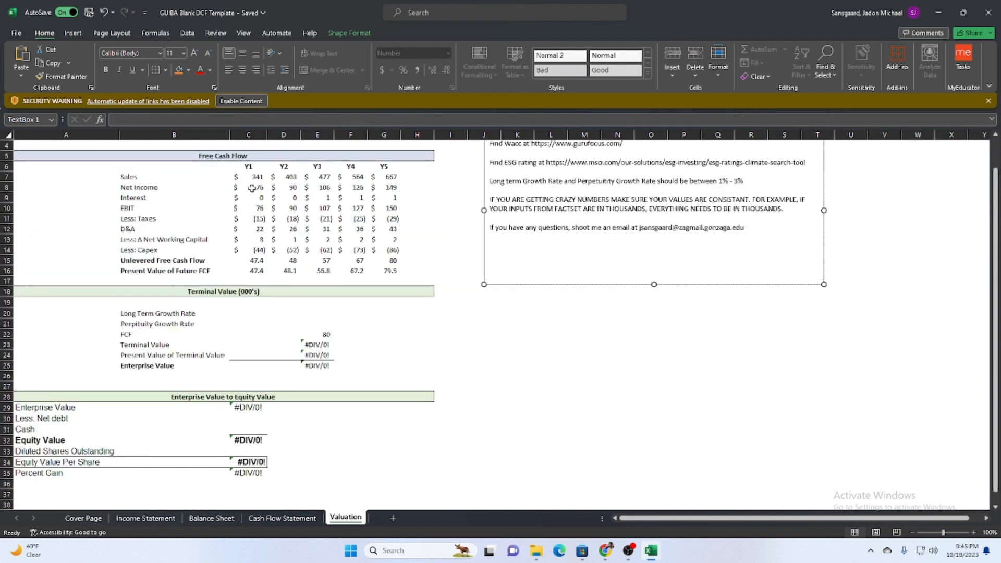
left_click_drag(252, 271, 402, 273)
left_click(251, 251)
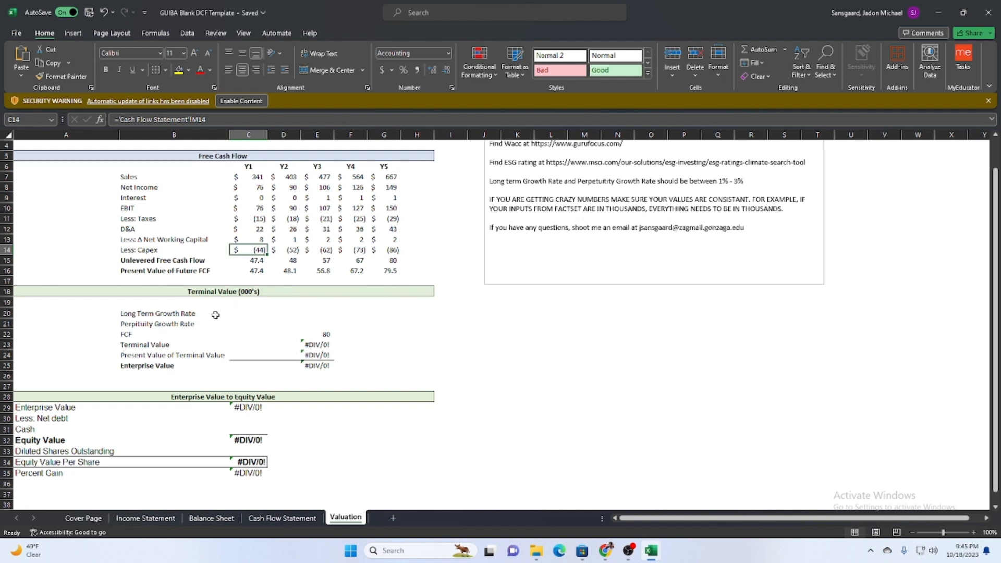
left_click(144, 239)
left_click(151, 250)
left_click(145, 239)
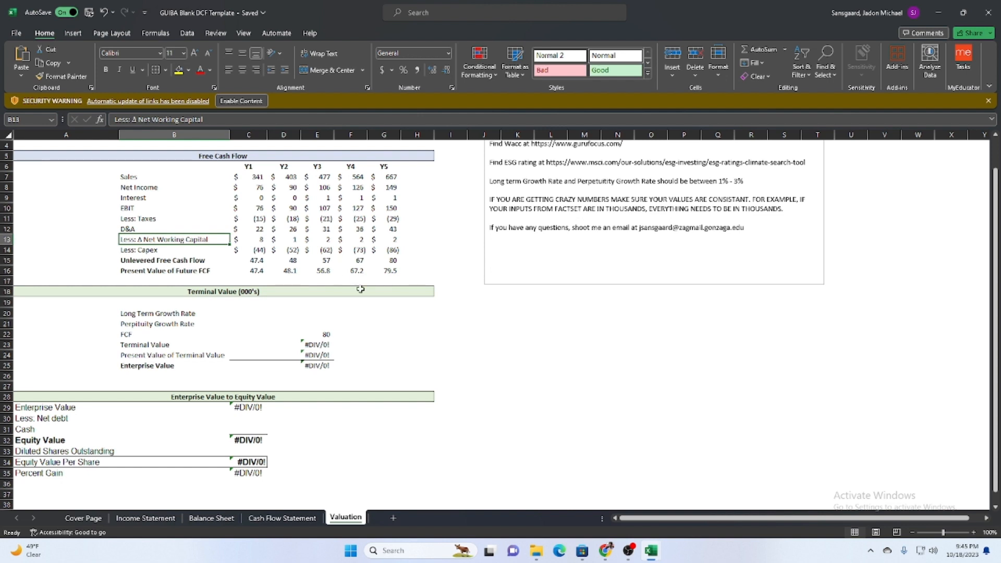
Set both the Long Term Growth Rate in E20 and the Perpetuity Growth Rate in E21 to 3%.
left_click(369, 322)
left_click(324, 322)
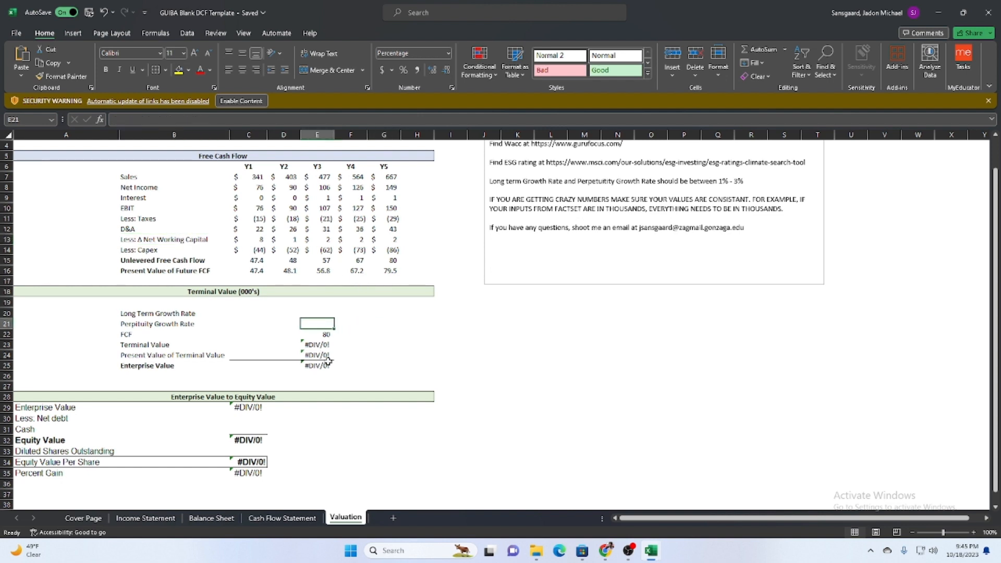
key("Up")
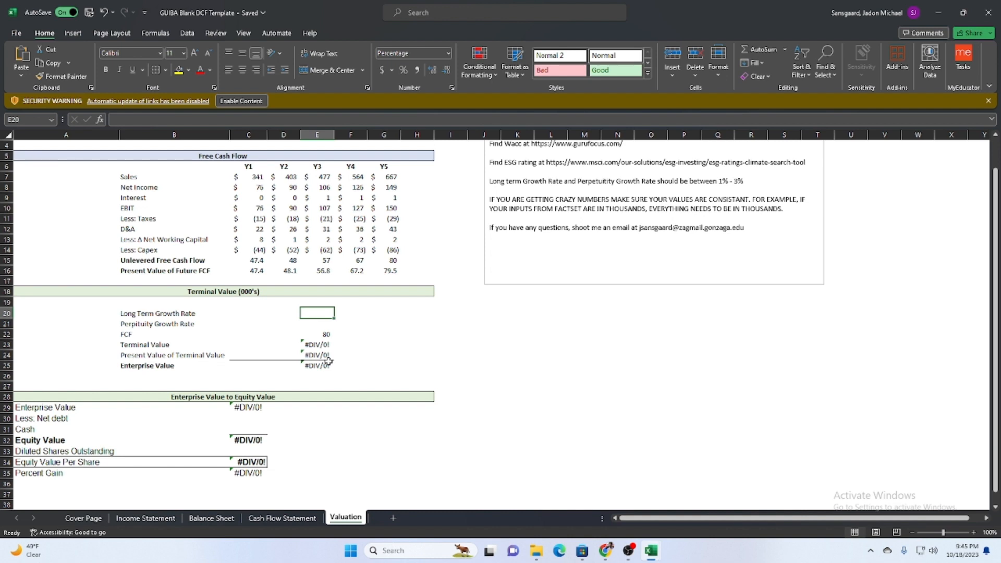
key("Down")
key("Up")
key("Down")
key("Left")
key("Up")
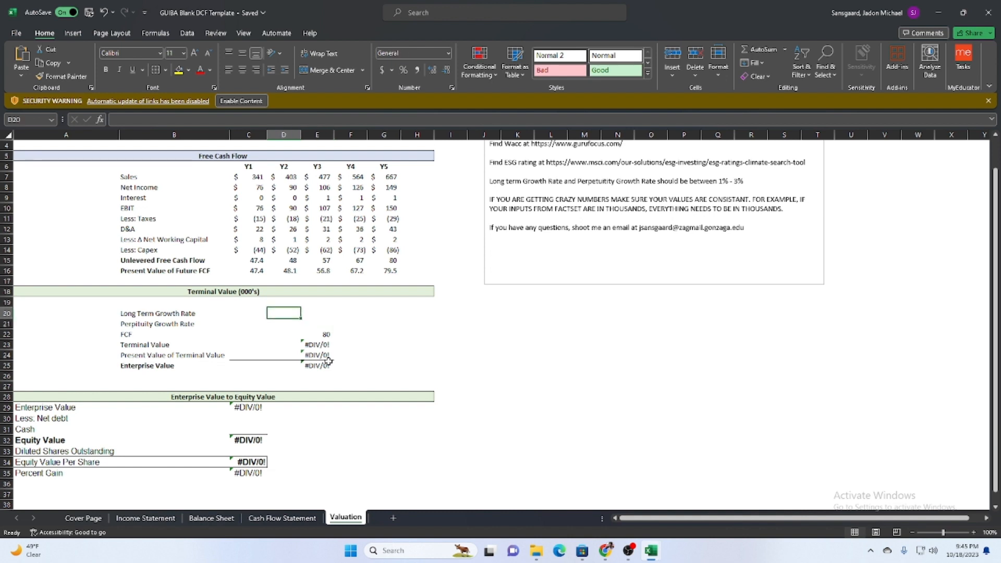
key("Right")
key("Down")
key("Up")
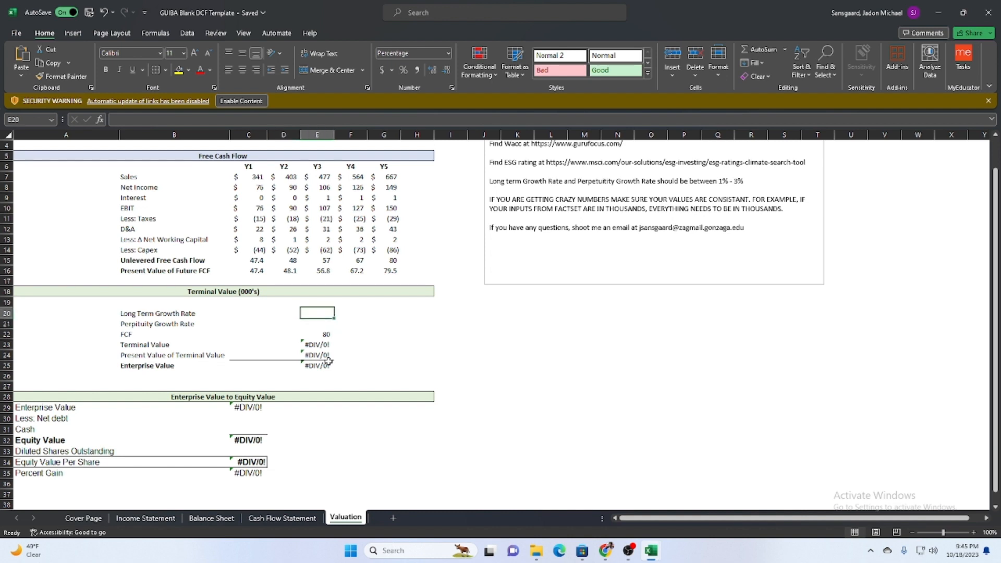
type("3")
key("Return")
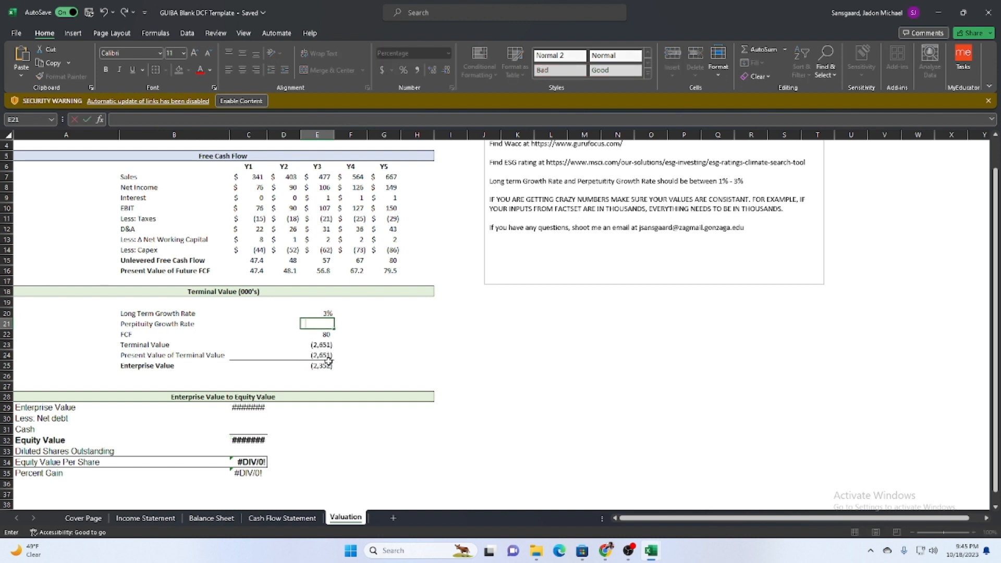
type("3")
key("Return")
Check the Enterprise Value formula in C29 and widen column C enough to display its amount.
key("Left")
key("Down")
key("Down")
key("Down")
key("Down")
key("Down")
key("Down")
key("Down")
key("Left")
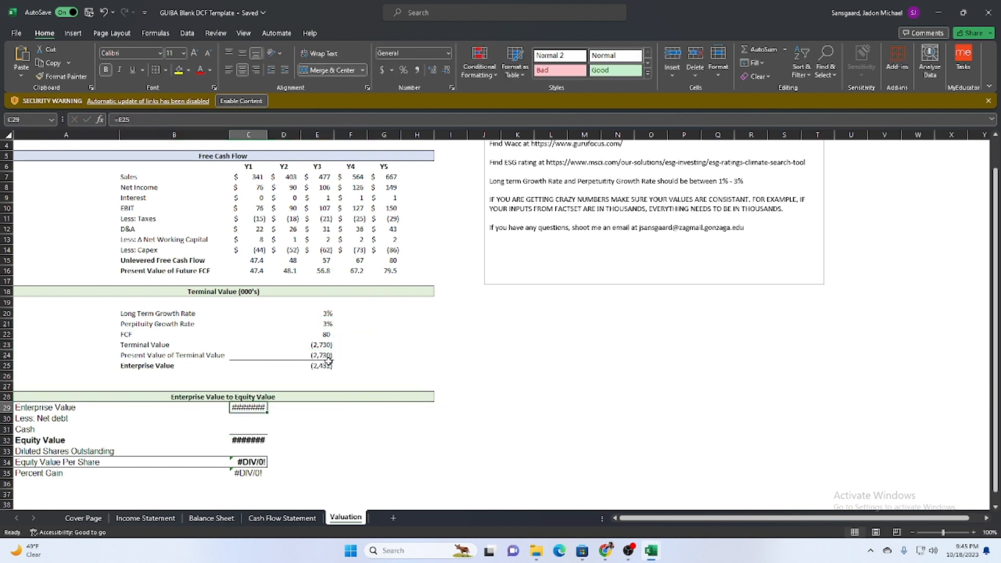
key("F2")
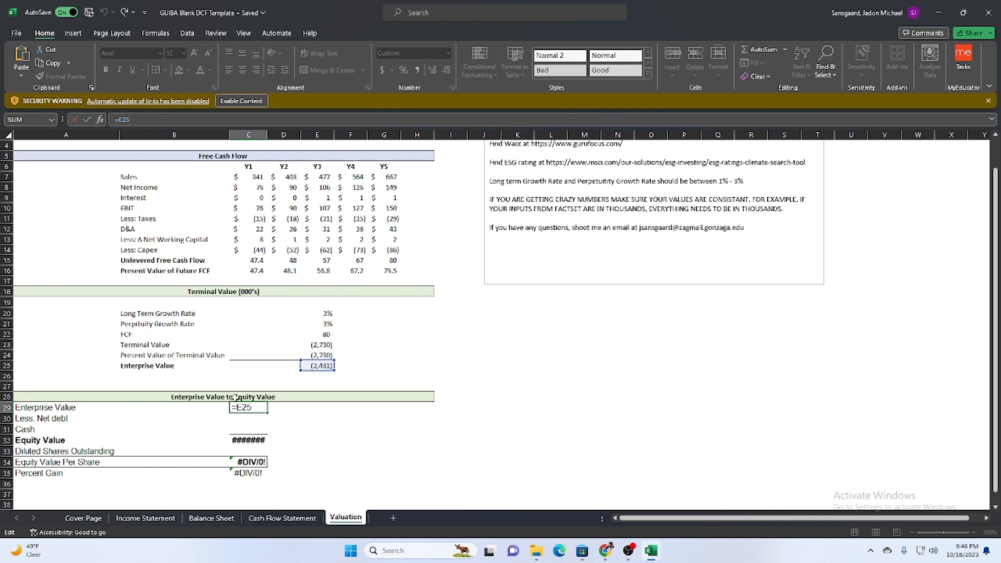
key("Return")
key("Return")
left_click_drag(267, 135, 276, 134)
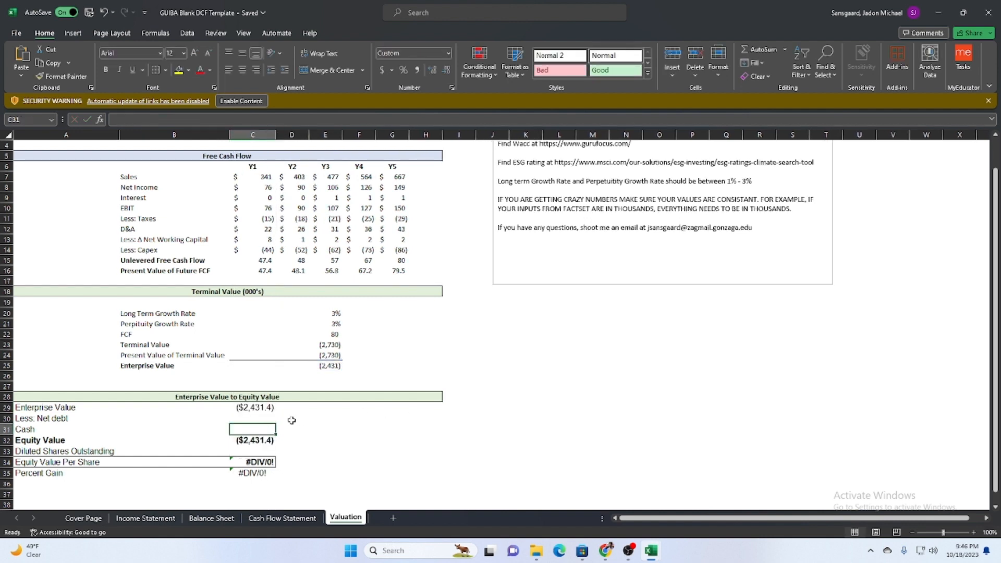
Examine the FCF, Terminal Value and Enterprise Value formulas in the Terminal Value section.
key("Up")
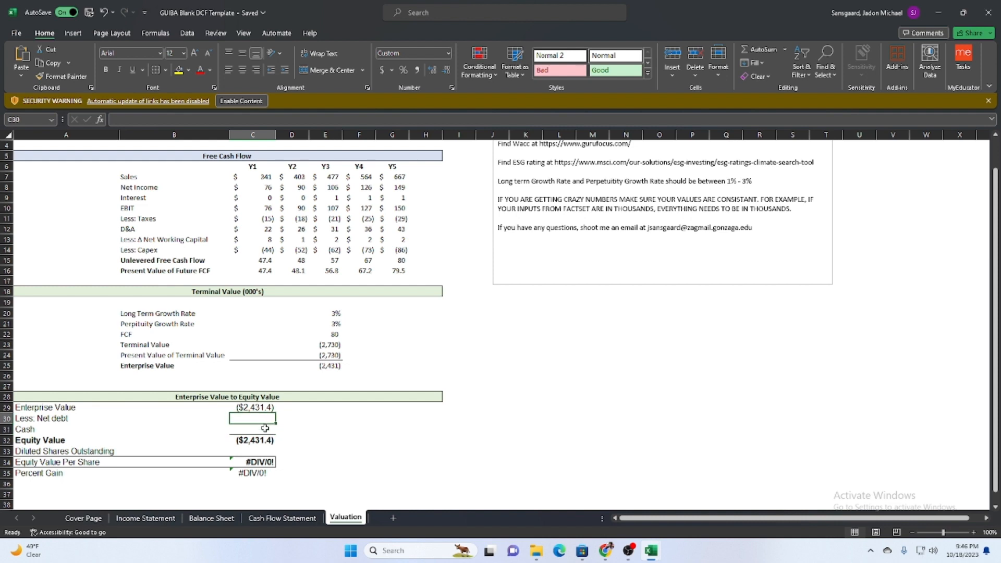
left_click(325, 376)
left_click(328, 365)
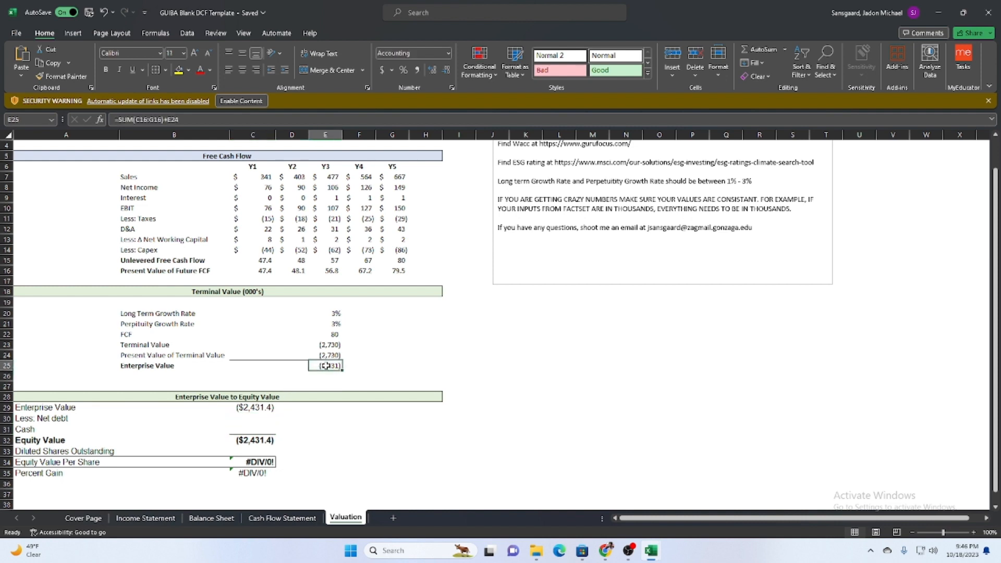
left_click(333, 334)
left_click(328, 346)
double_click(328, 349)
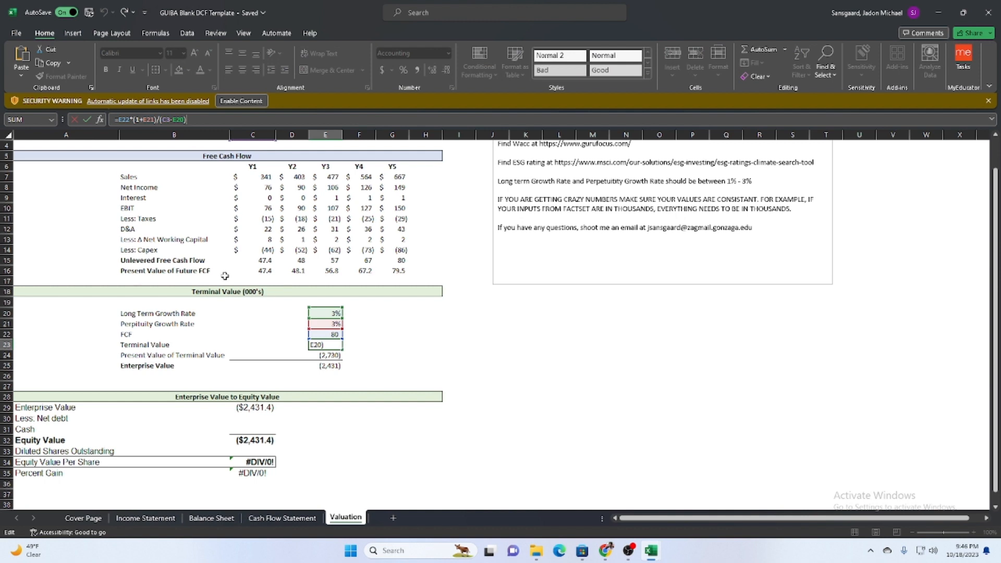
key("Escape")
left_click(328, 365)
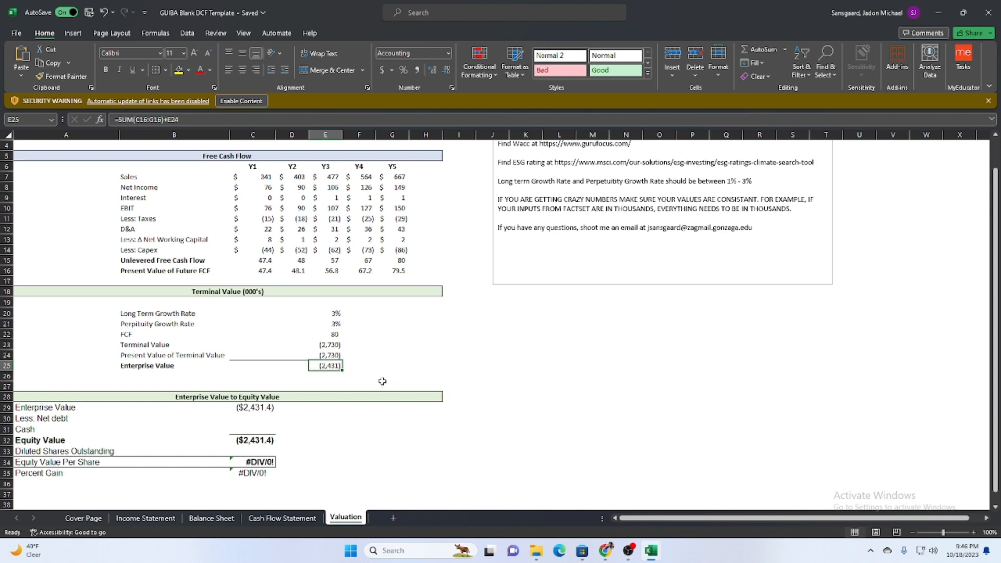
left_click(332, 336)
Select the empty WACC cell C3, switch to the browser and search Google for "google wacc rate" in a new tab.
scroll(331, 333, "up", 1)
left_click(255, 167)
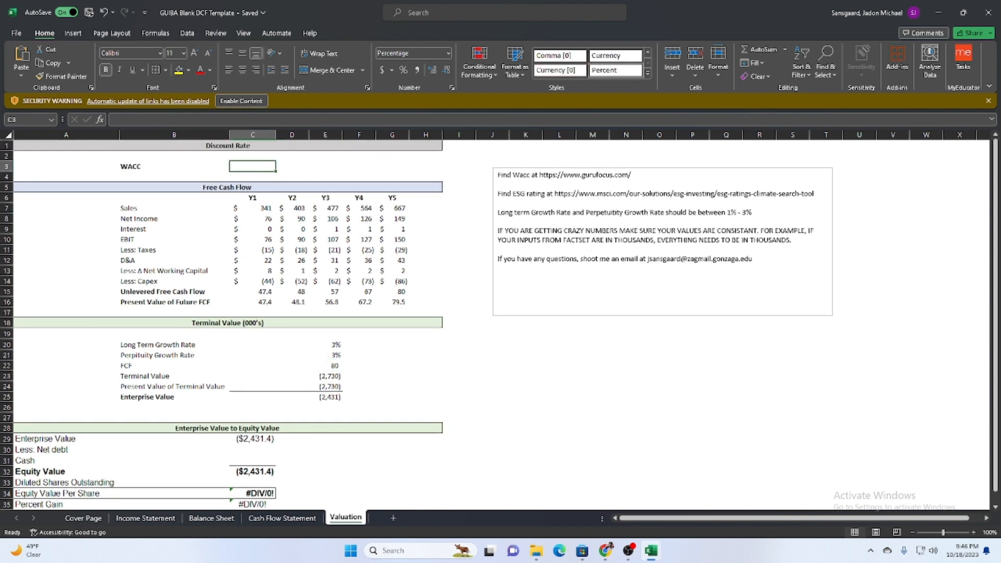
left_click(936, 9)
left_click(380, 10)
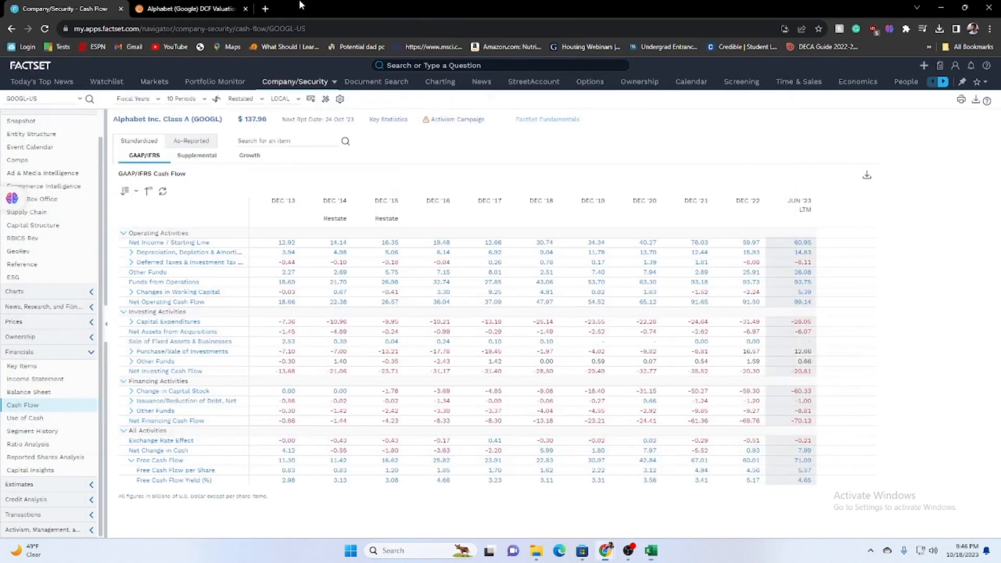
left_click(267, 7)
type("google")
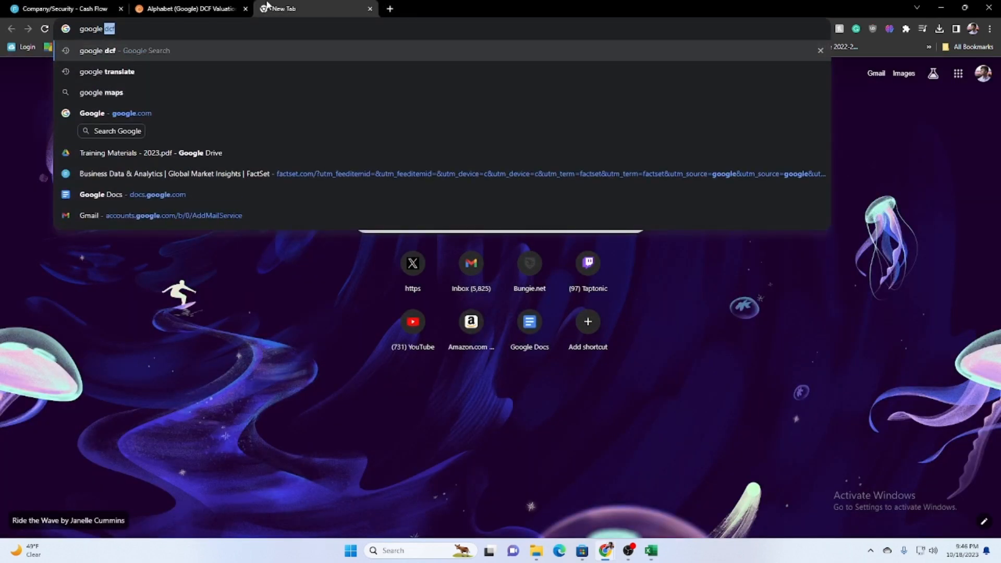
type(" wacc rate")
key("Return")
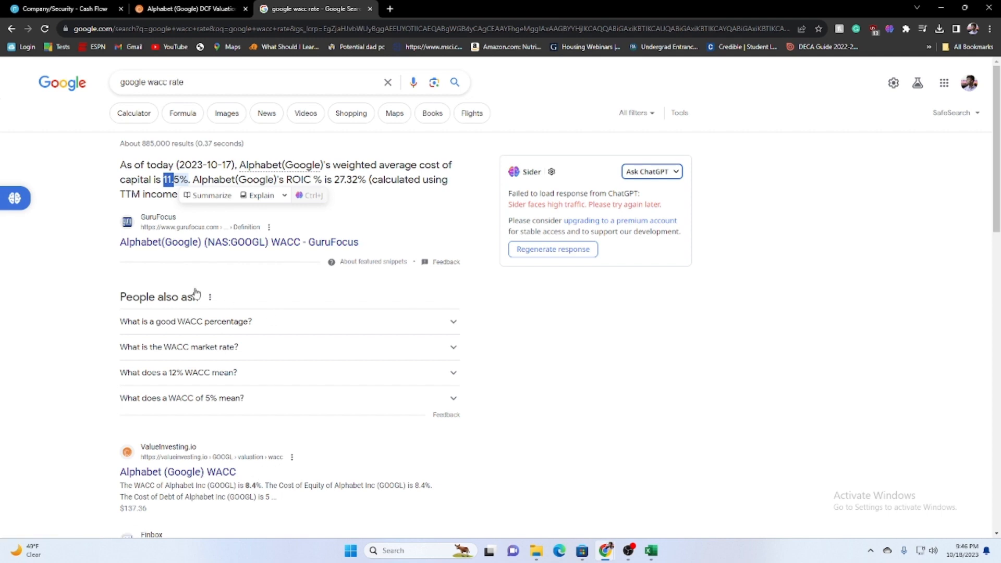
Open the Finbox WACC page for Alphabet Inc. from the search results and highlight its WACC Mid value.
scroll(242, 371, "down", 4)
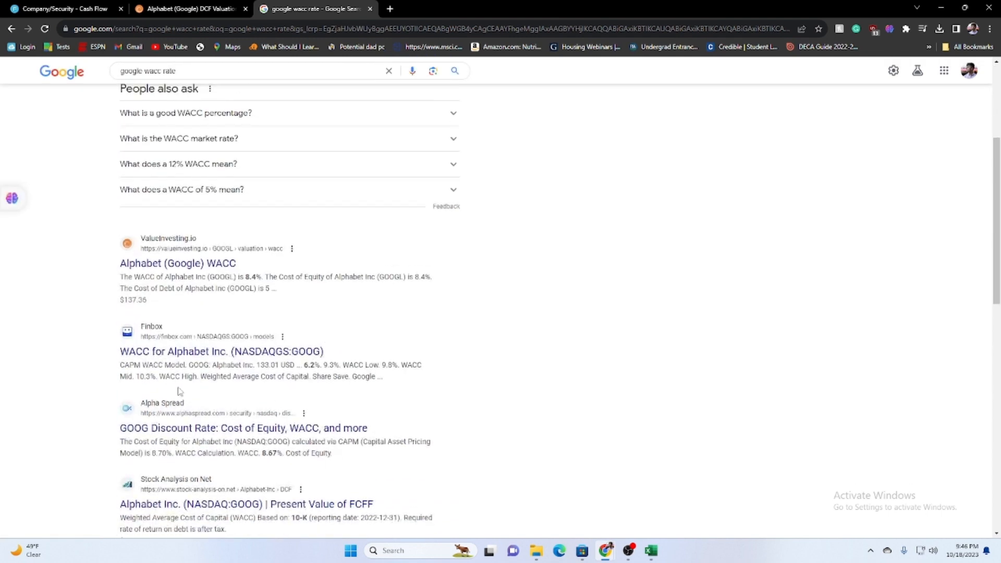
left_click(280, 357)
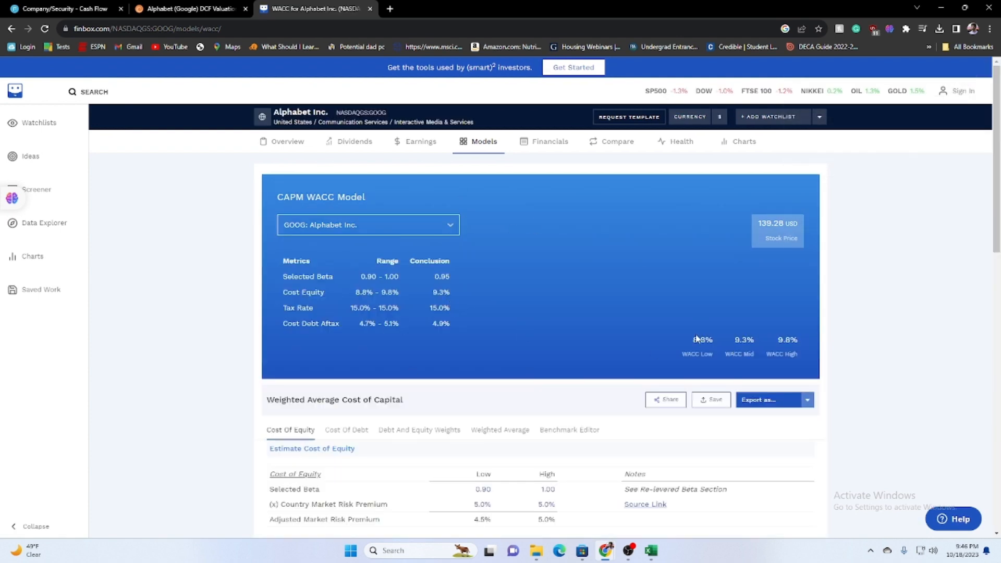
double_click(736, 340)
mouse_move(582, 548)
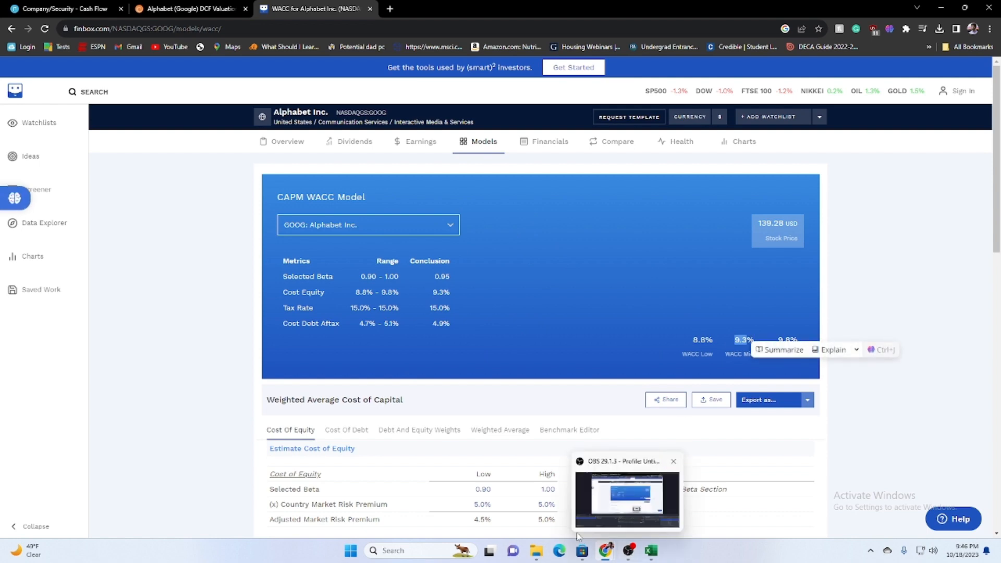
Switch to the GUIBA Blank DCF Template workbook and set the WACC in C3 to 9.3%.
mouse_move(650, 551)
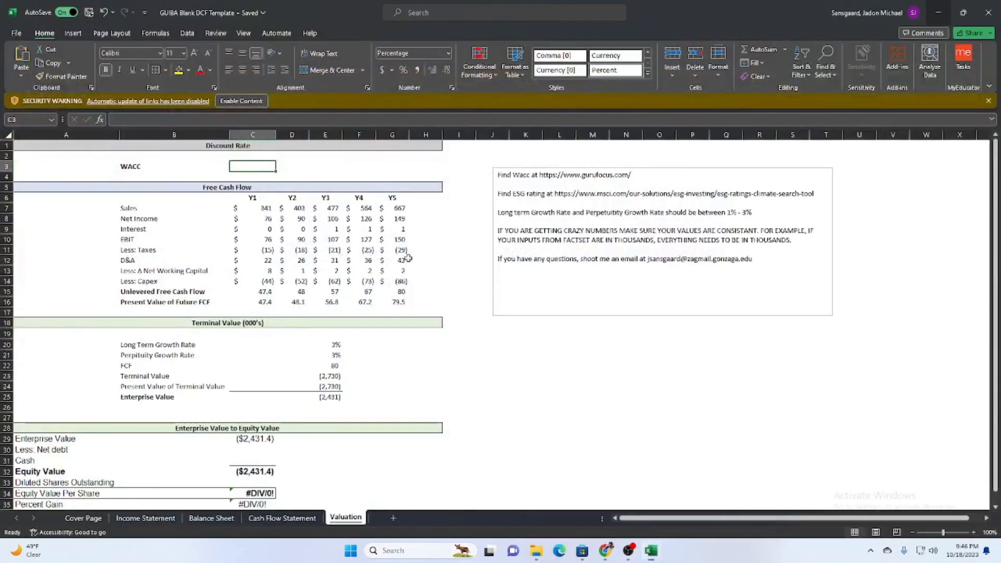
left_click(617, 506)
double_click(242, 165)
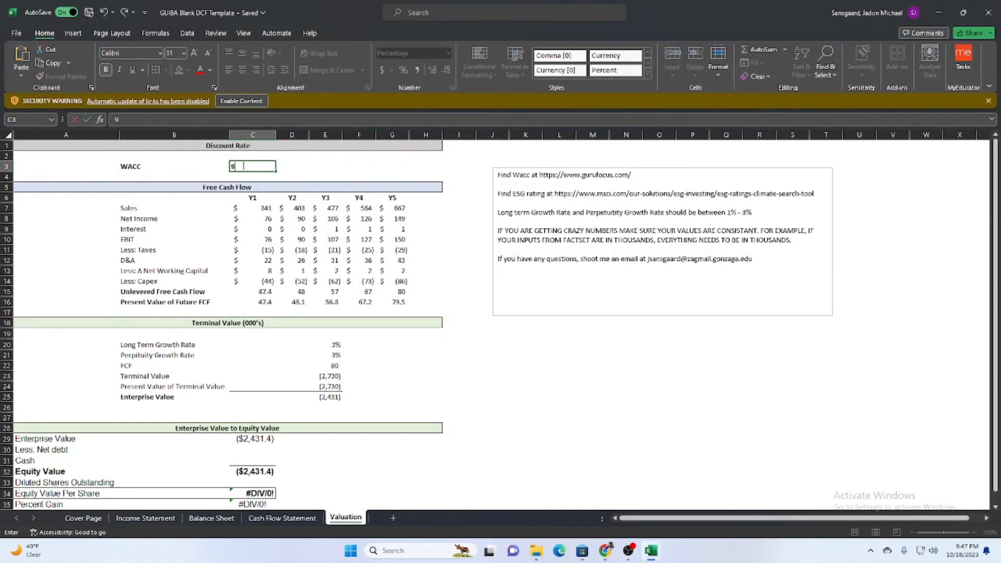
key("Return")
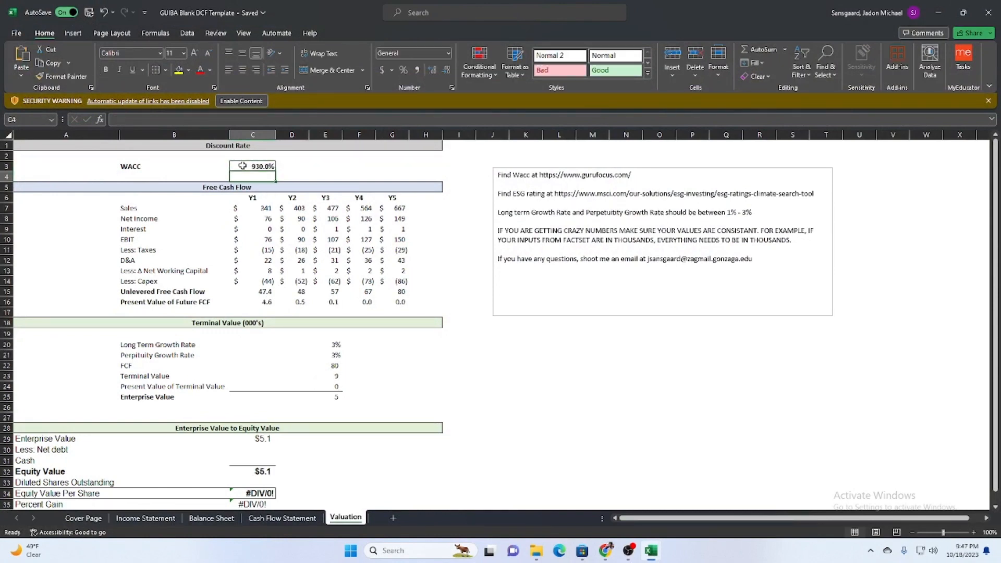
left_click(243, 166)
type("9")
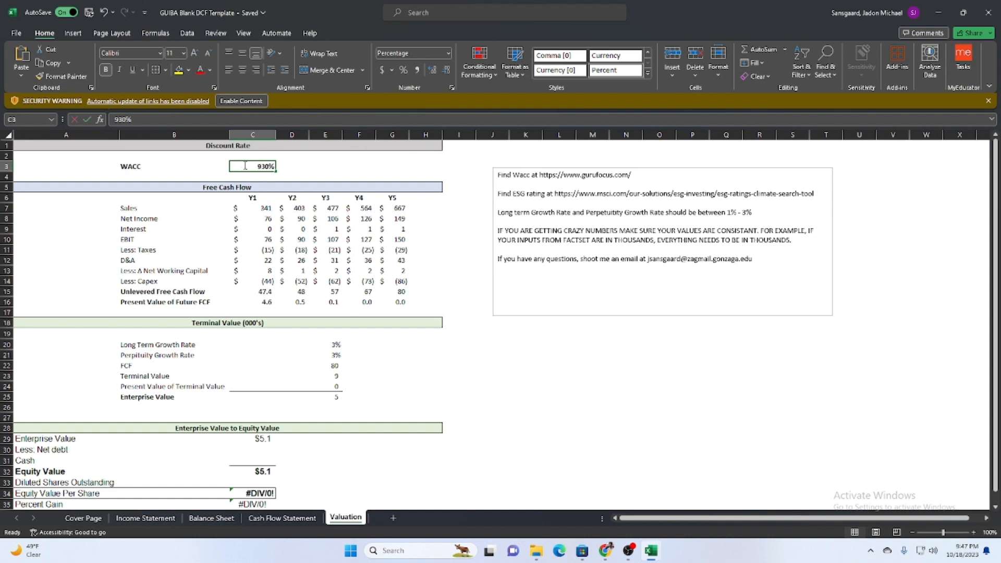
key("Return")
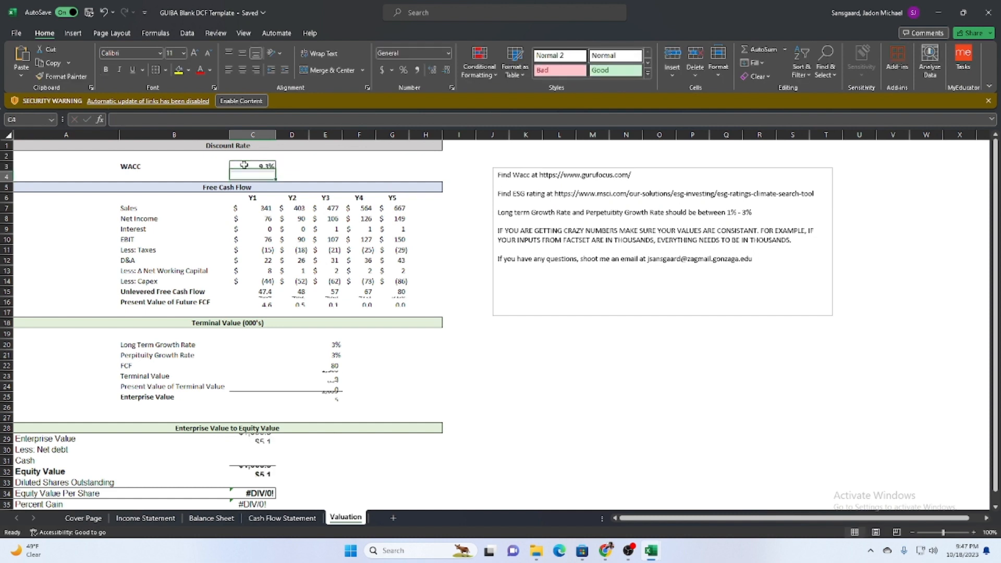
Check the Enterprise Value in C29 against the Free Cash Flow and Terminal Value sections on the Valuation sheet.
scroll(313, 319, "down", 3)
left_click(233, 346)
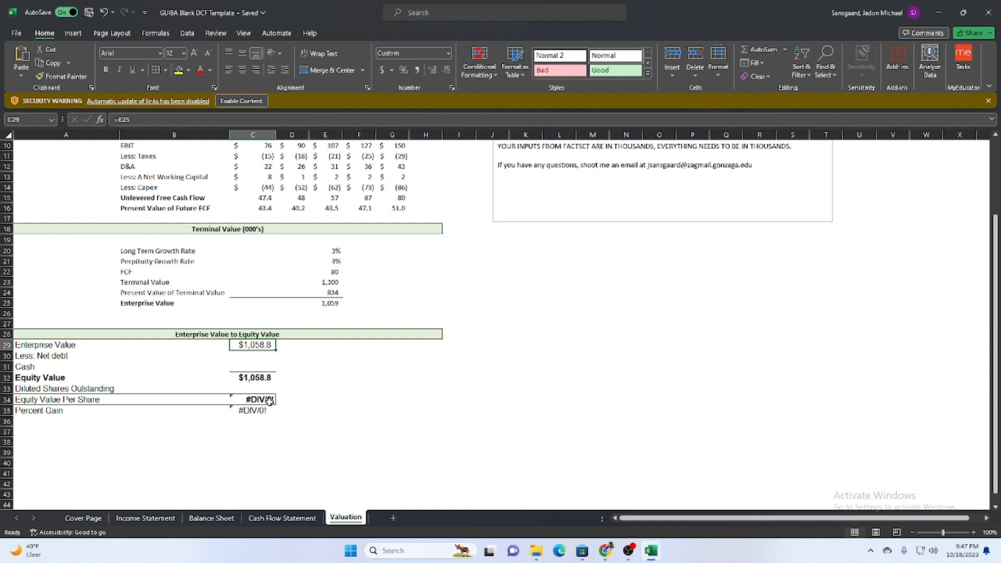
scroll(365, 363, "up", 3)
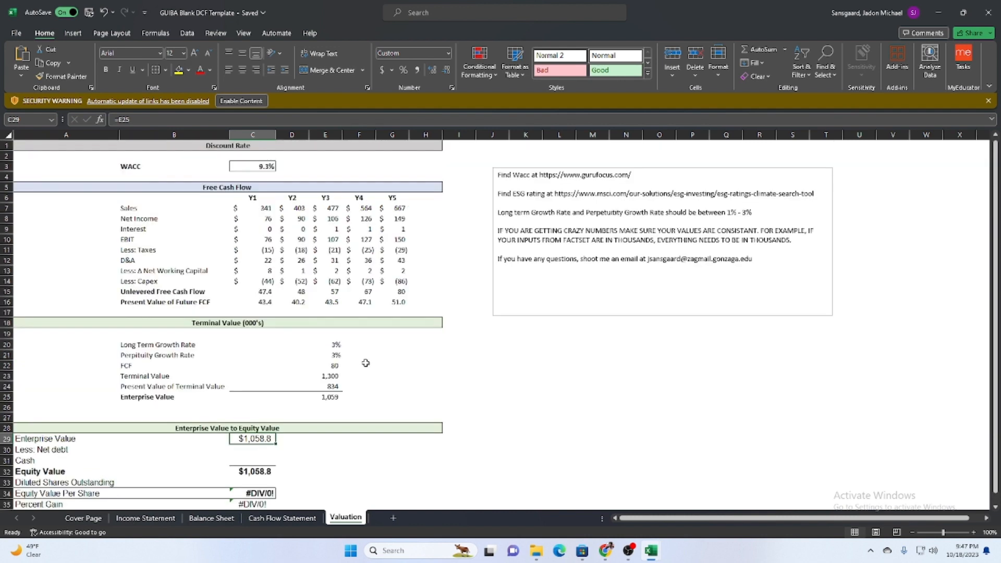
scroll(180, 276, "down", 6)
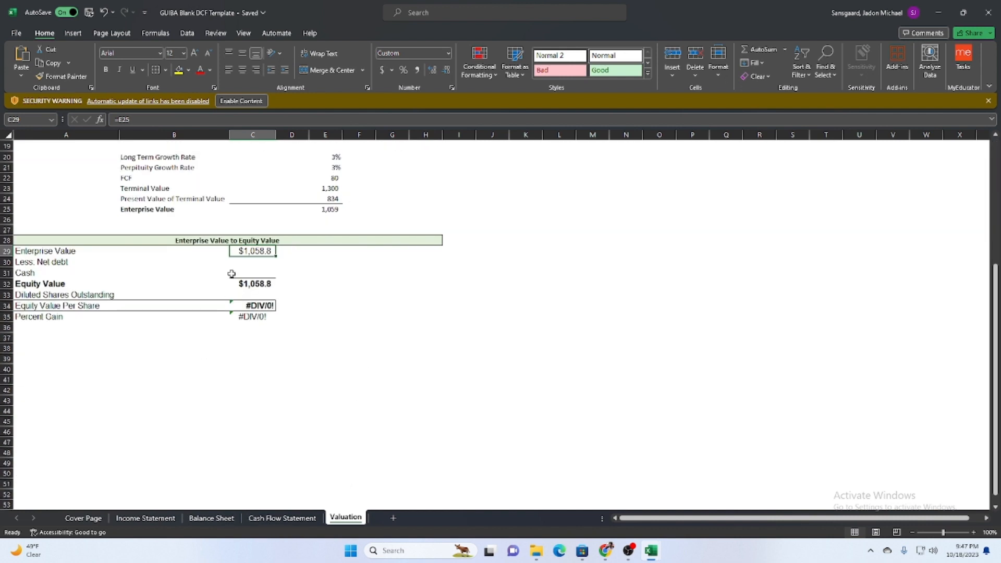
Select the empty Less: Net debt cell C30 and look through the Cash Flow Statement sheet for the company's figures.
left_click(254, 264)
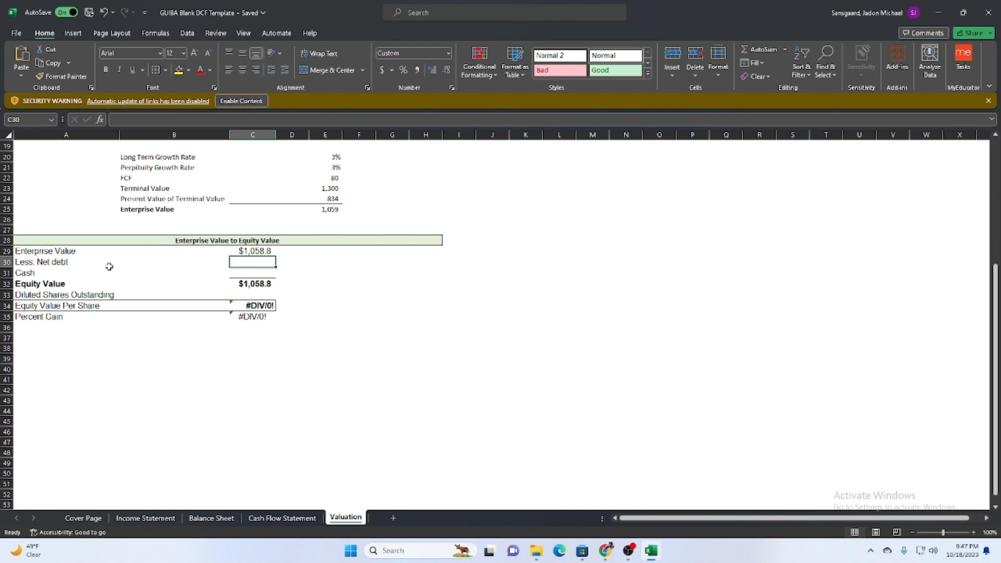
left_click(282, 518)
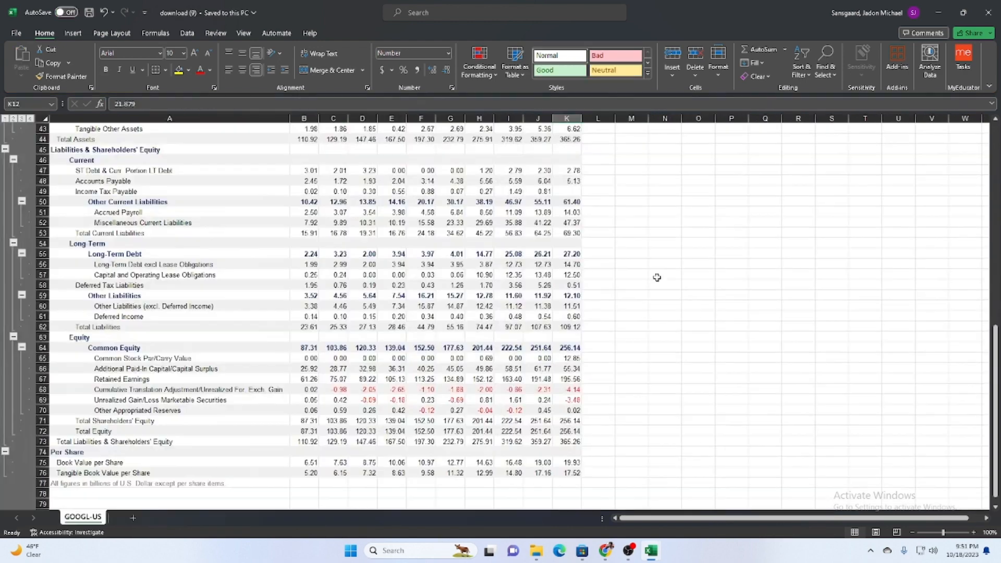
scroll(640, 260, "up", 7)
scroll(640, 259, "up", 6)
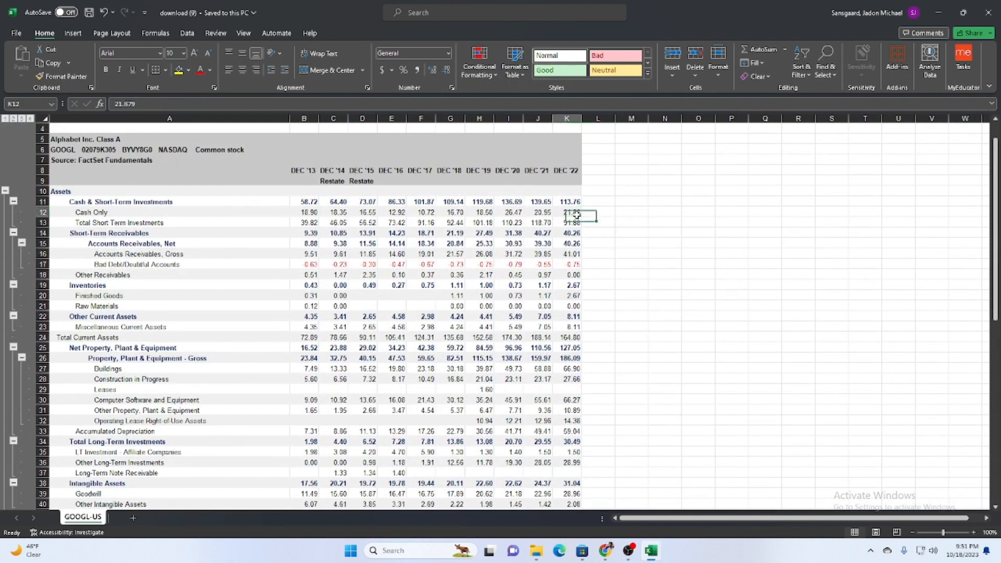
Copy the DEC '22 Cash Only figure from K12 of the FactSet balance sheet in the download (9) workbook.
key("ctrl+c")
key("Up")
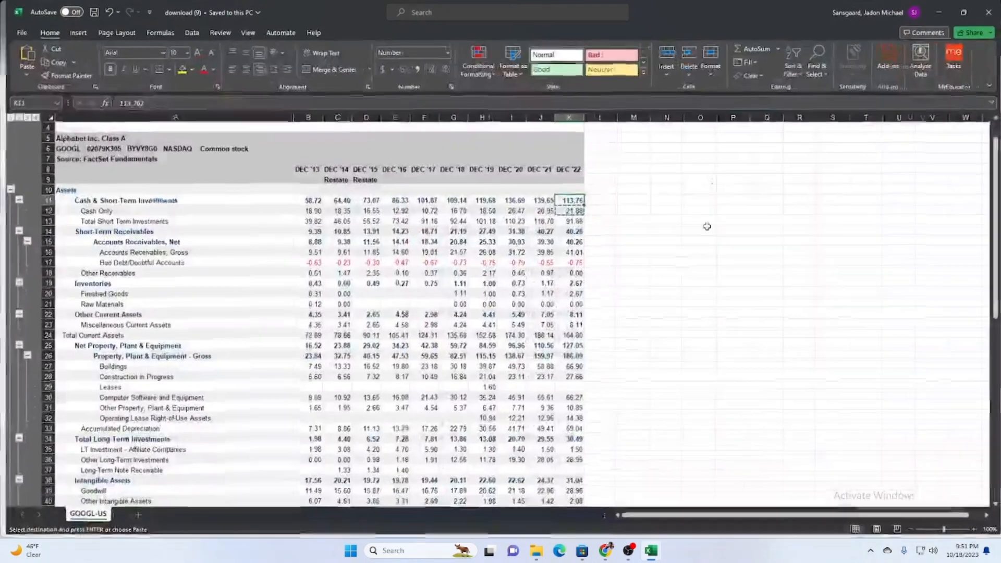
left_click(594, 222)
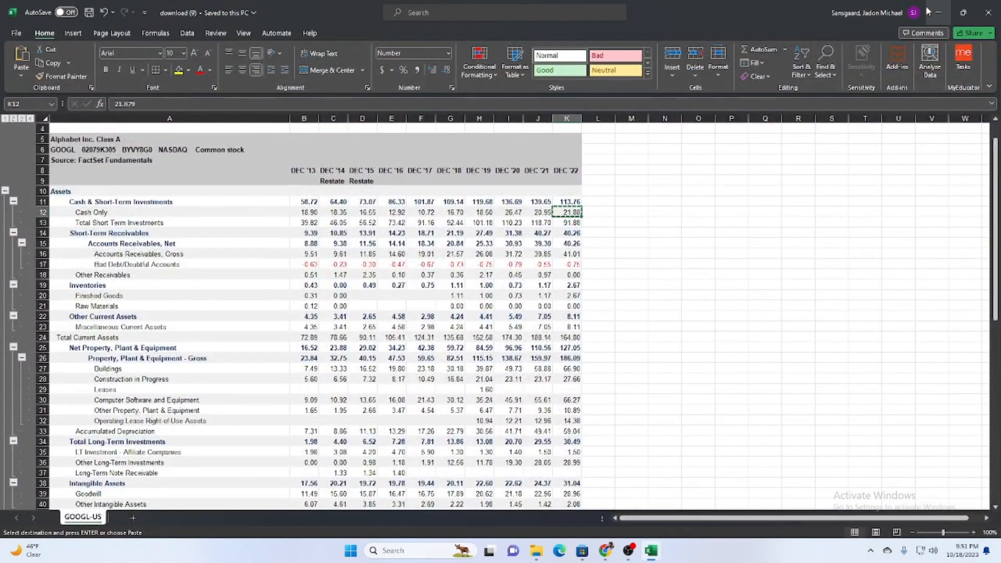
Highlight the Cash Only and Total Short Term Investments rows from DEC '13 to DEC '22 in the download (9) workbook.
key("alt+Tab")
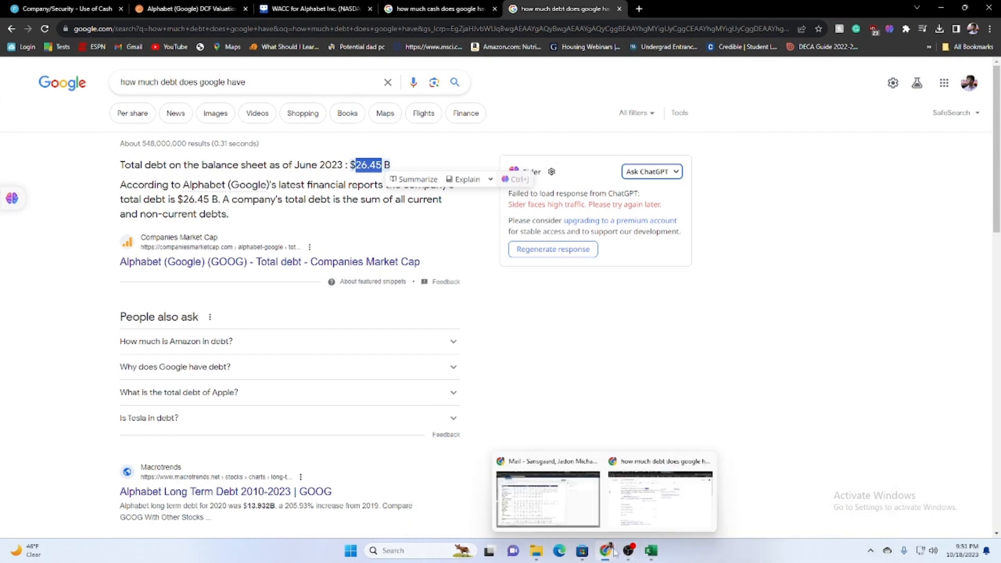
left_click(651, 550)
left_click(839, 493)
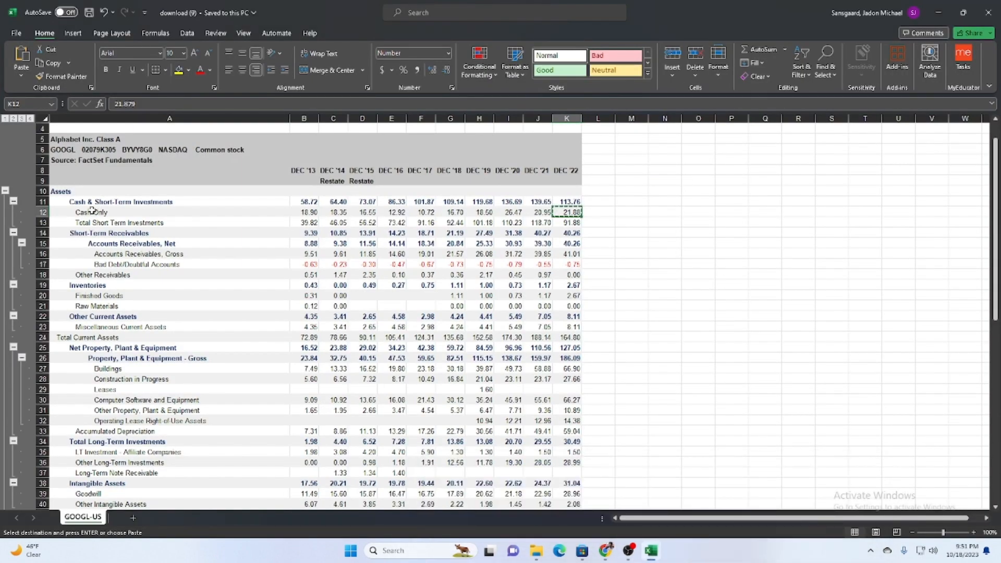
left_click_drag(92, 211, 568, 223)
Switch to the browser and review the Google search results on how much cash and how much debt Google has.
left_click(939, 13)
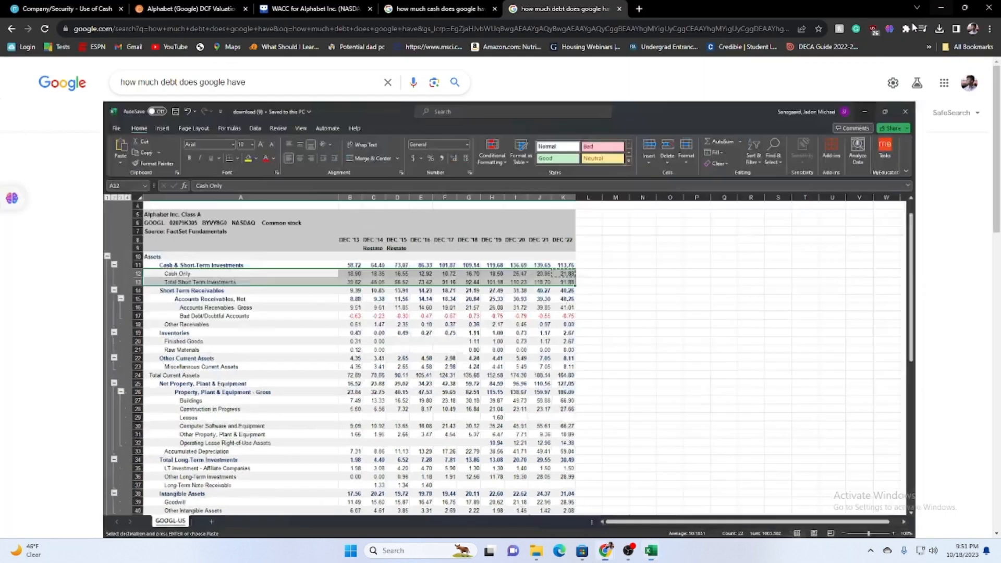
left_click(461, 6)
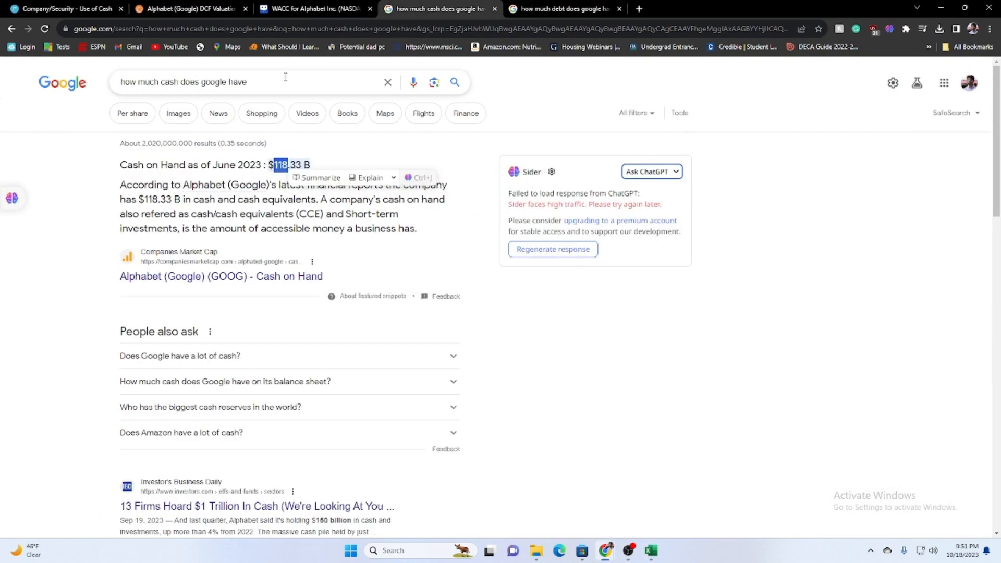
scroll(287, 304, "down", 3)
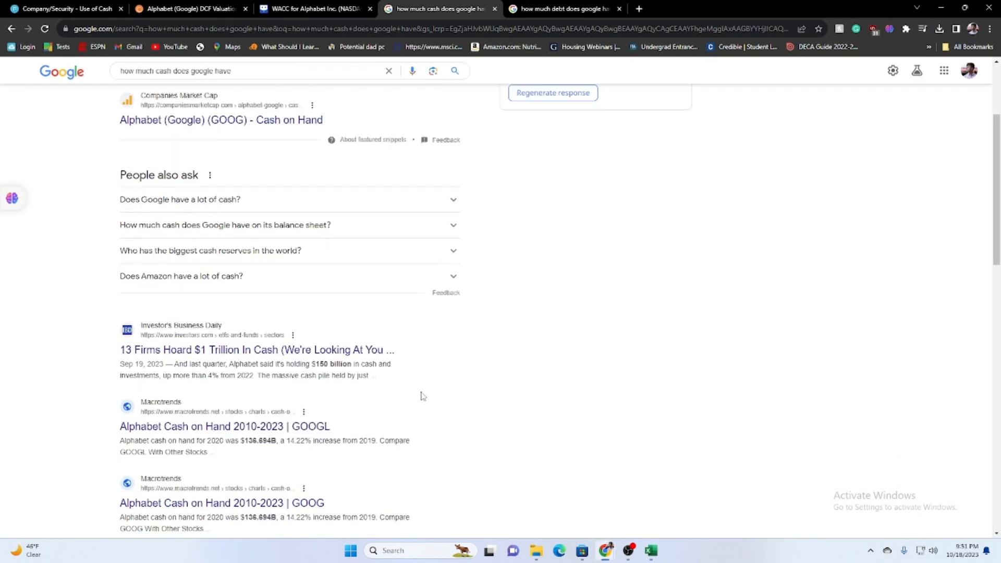
scroll(423, 396, "down", 2)
scroll(412, 411, "down", 4)
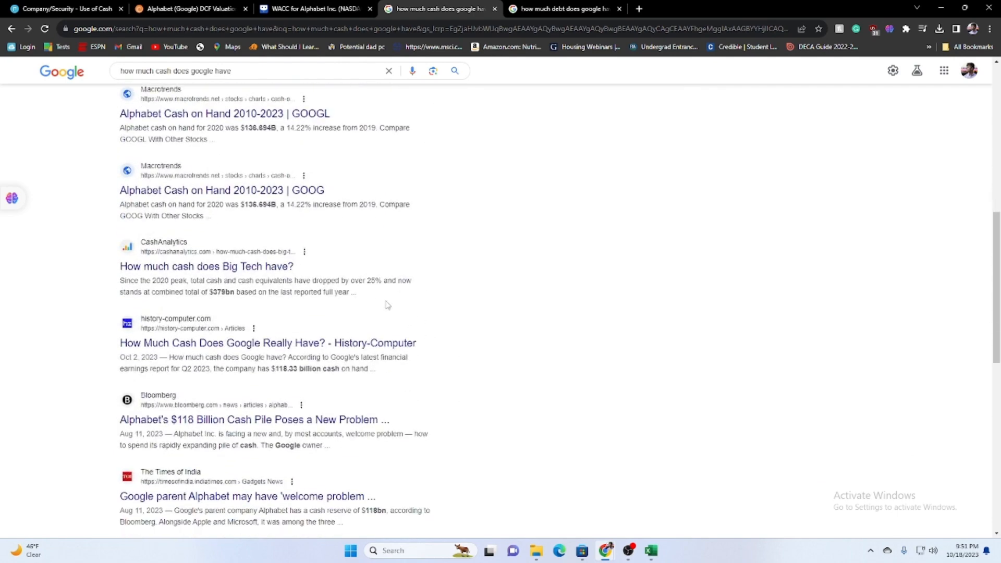
left_click(361, 4)
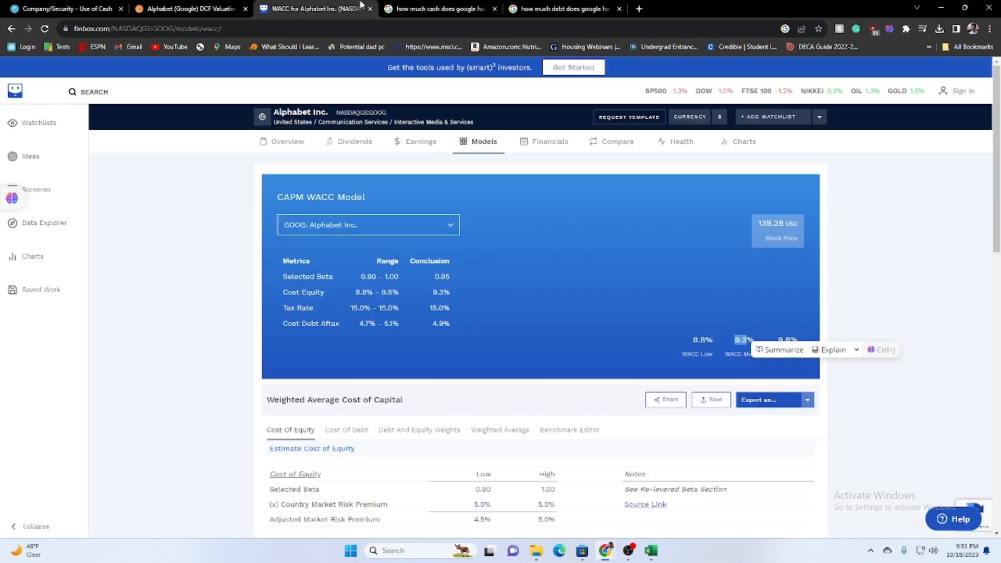
left_click(436, 4)
left_click(323, 5)
left_click(142, 5)
left_click(525, 4)
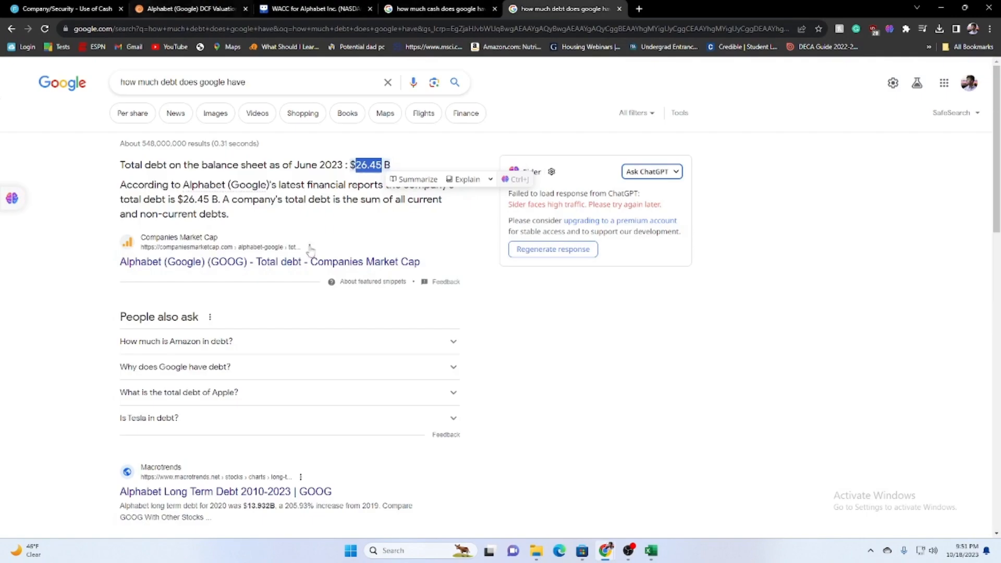
Switch to the GUIBA Blank DCF Template and paste the copied cash figure 21.879 into C31 on the Valuation sheet.
mouse_move(650, 551)
mouse_move(765, 508)
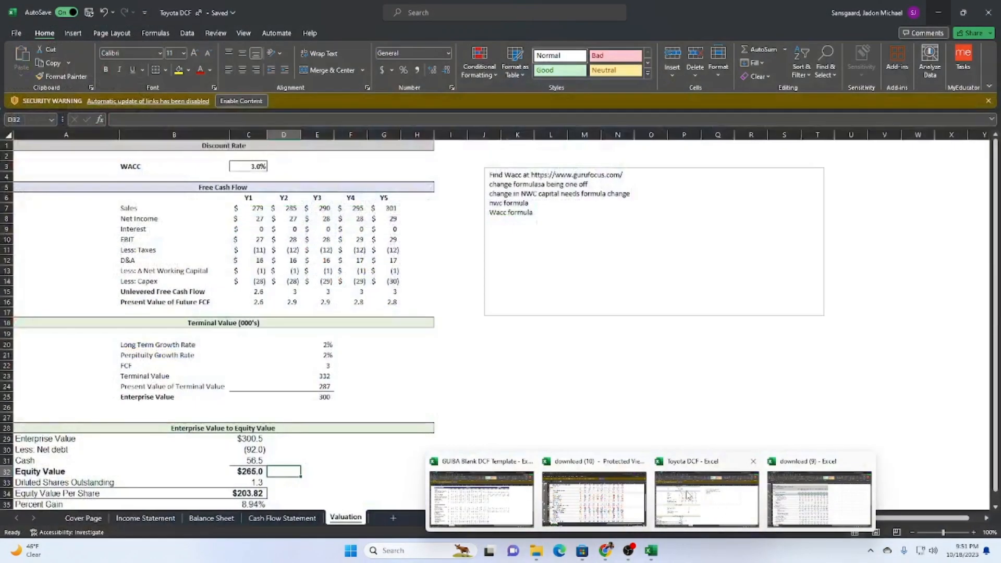
left_click(707, 498)
mouse_move(646, 555)
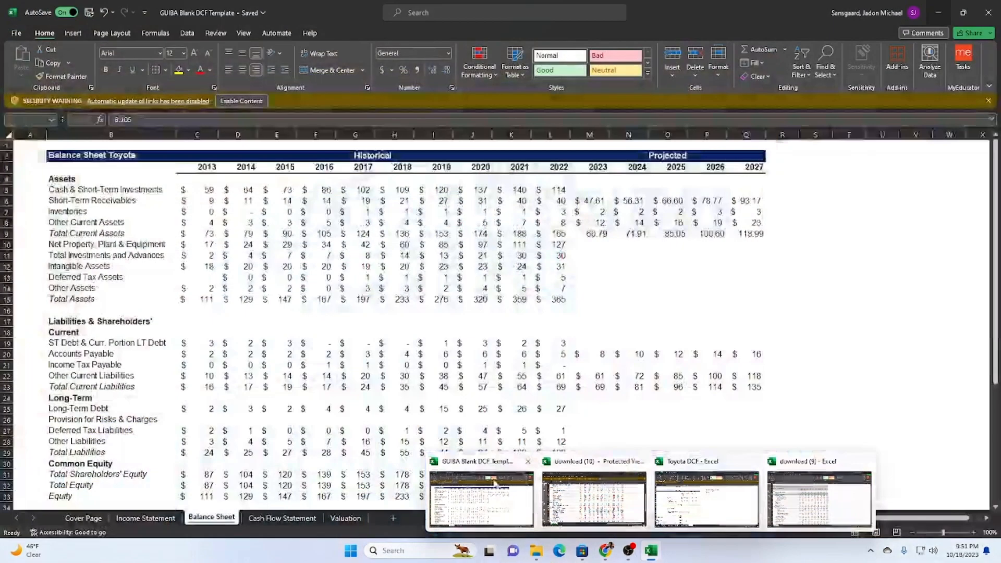
left_click(495, 482)
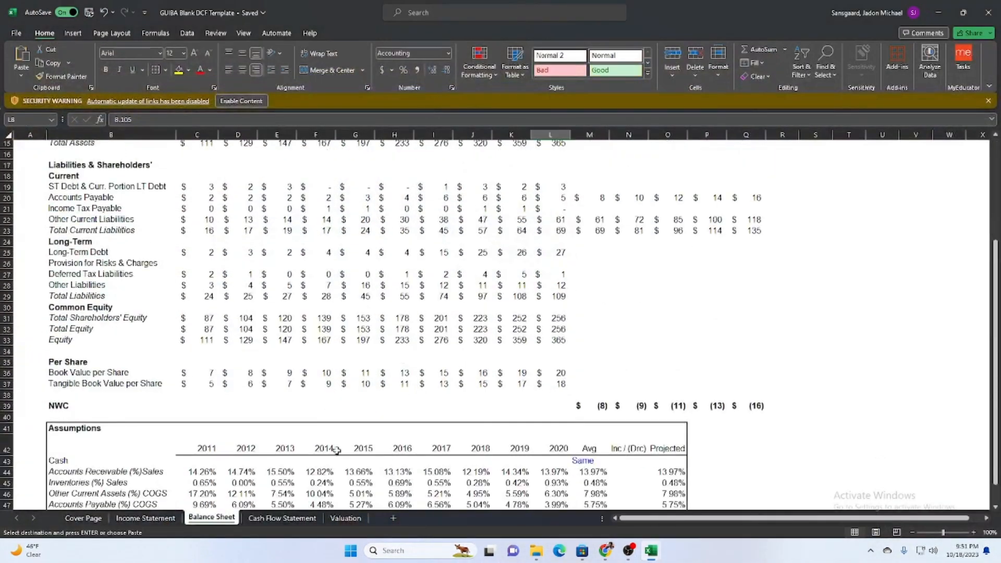
left_click(345, 518)
left_click(261, 294)
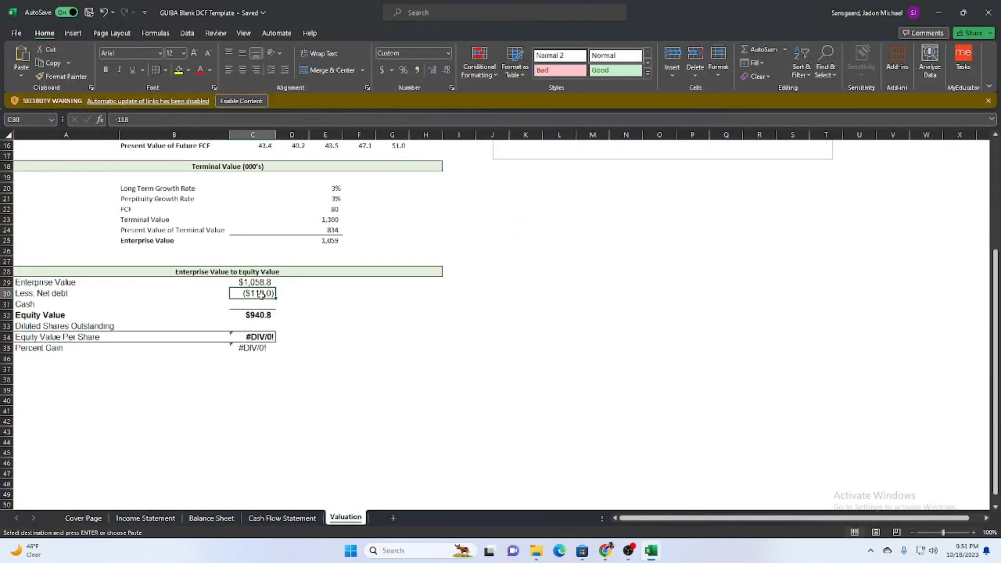
left_click(261, 305)
key("ctrl+v")
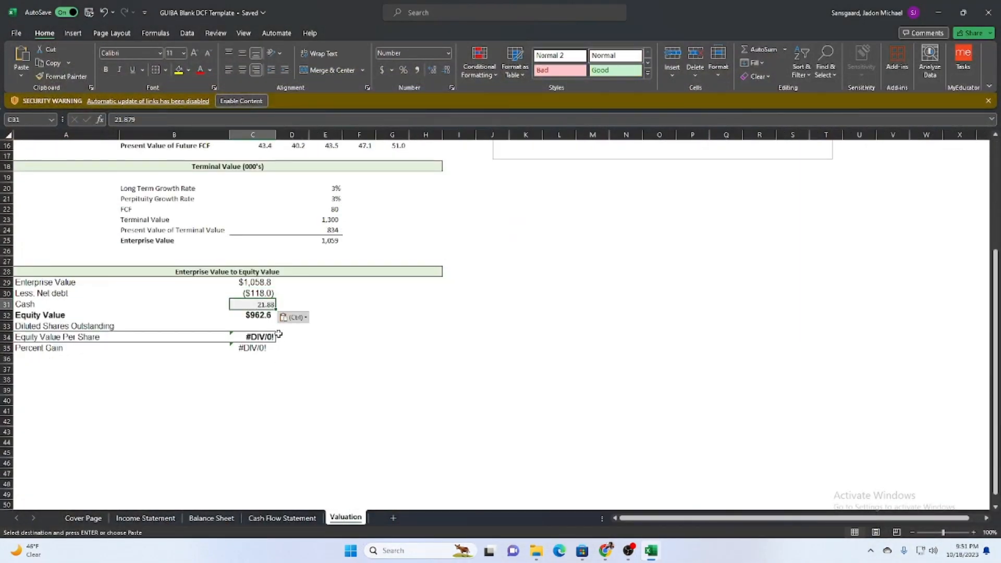
Select the Net debt cell C30, switch to the download (9) workbook and copy the DEC '22 Long-Term Debt figure from K55.
key("Up")
mouse_move(651, 551)
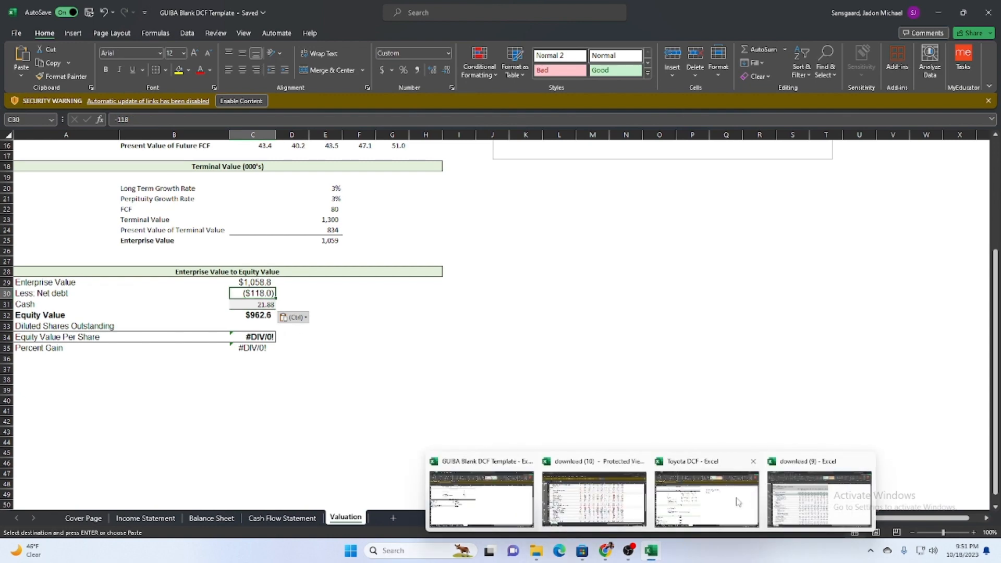
left_click(809, 497)
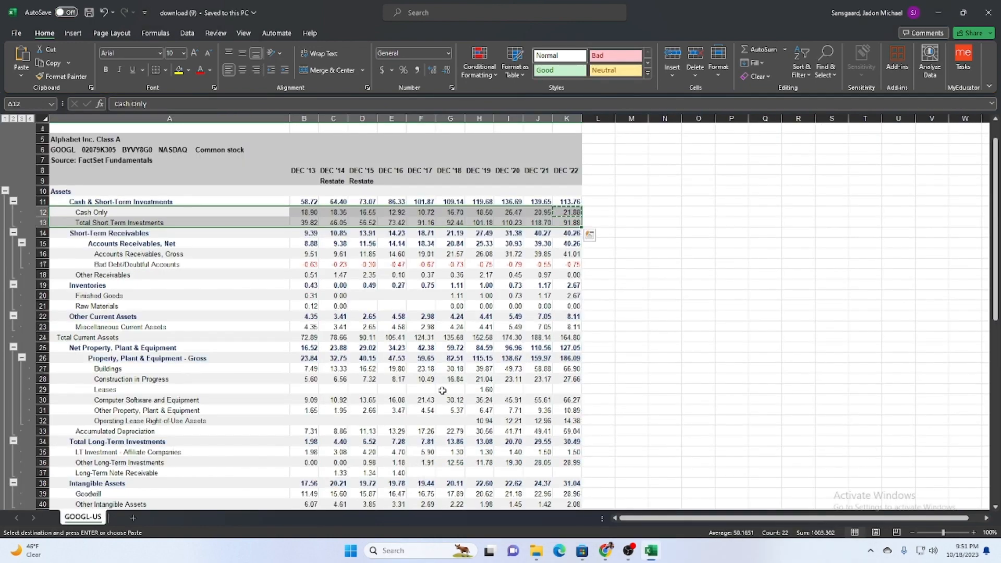
scroll(392, 452, "down", 2)
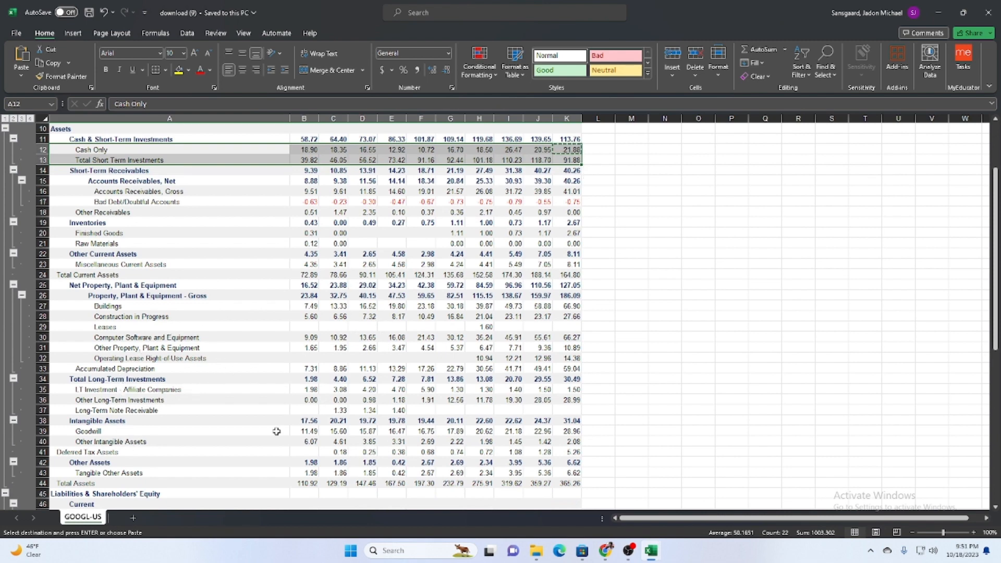
scroll(274, 425, "down", 3)
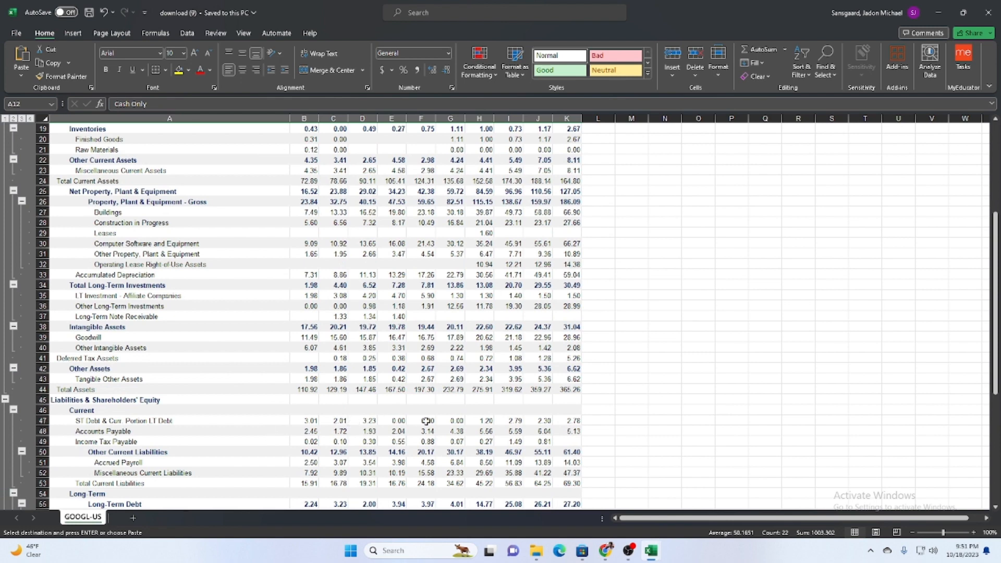
scroll(489, 423, "down", 2)
left_click(576, 443)
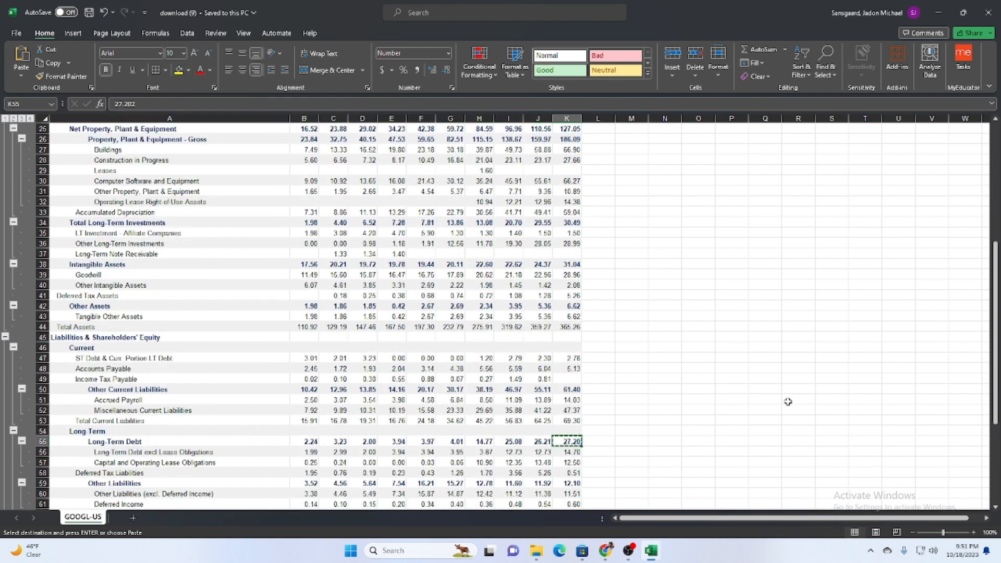
Switch to the GUIBA Blank DCF Template and paste the copied long-term debt into Net debt cell C30, making it negative as -27.202.
mouse_move(651, 550)
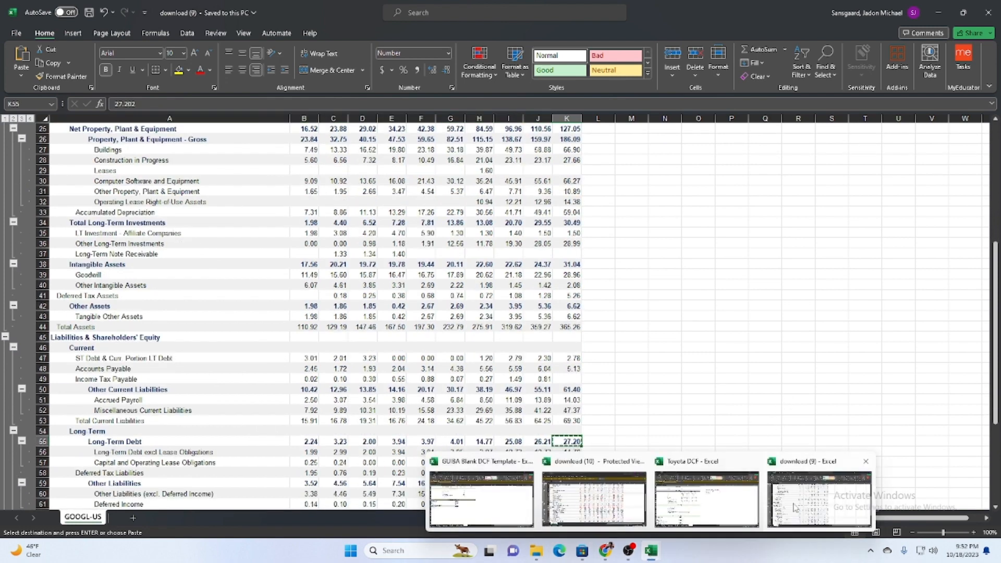
mouse_move(707, 506)
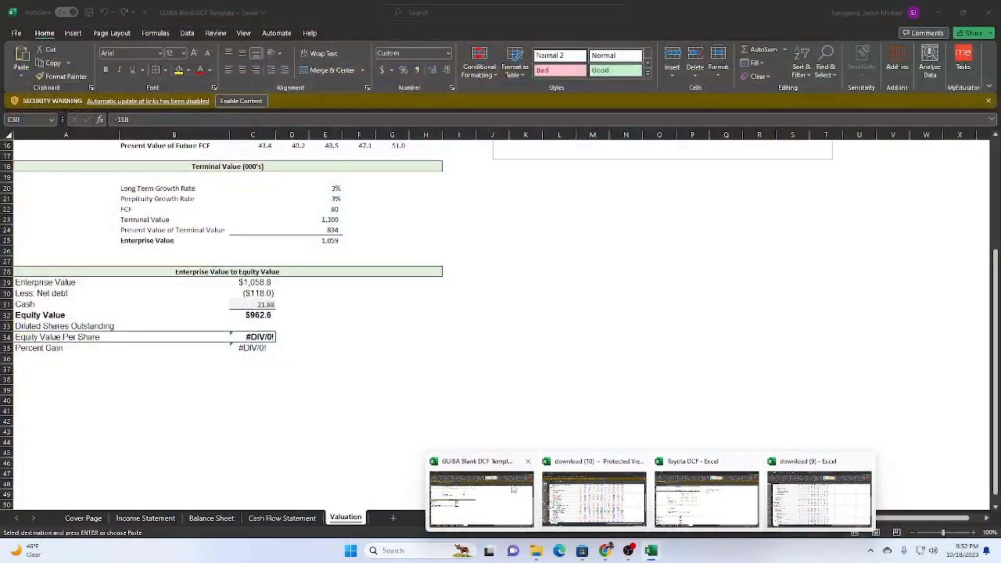
left_click(480, 497)
type("27.202")
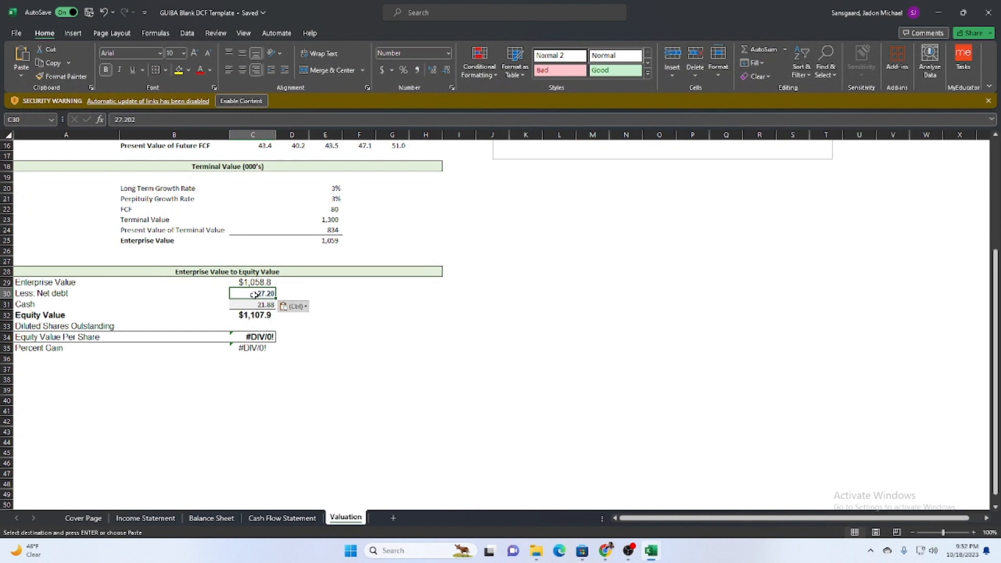
left_click(111, 120)
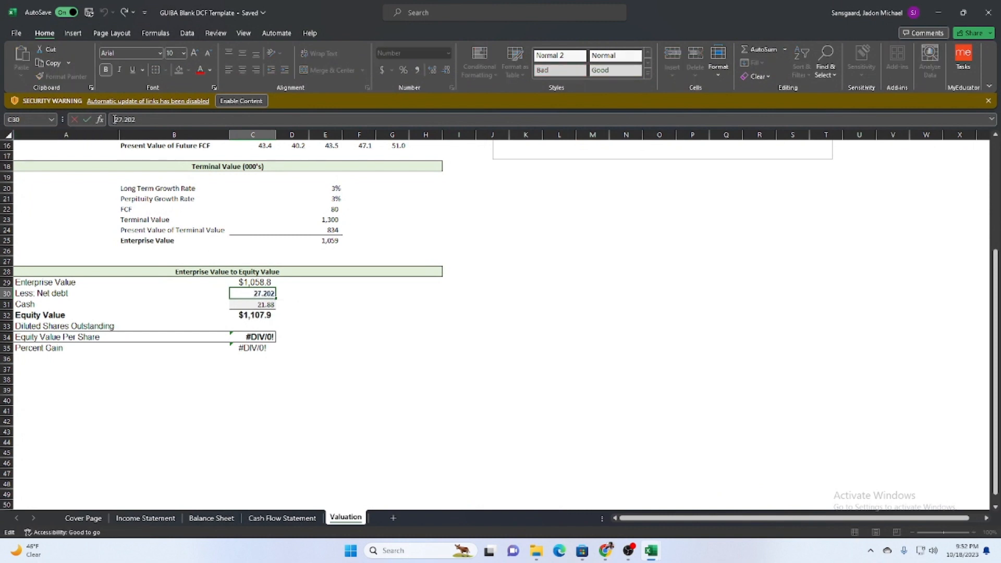
type("-")
key("Return")
Copy the Enterprise Value cell C29 and paste only its formats onto the Net debt and Cash cells C30:C31.
key("Up")
key("Up")
key("ctrl+c")
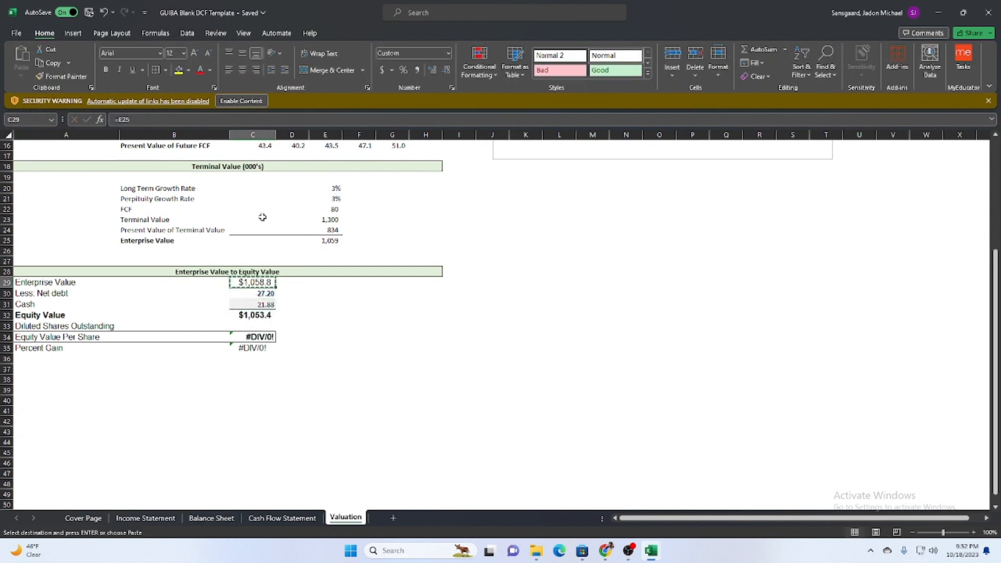
key("shift+Down")
key("shift+Down")
key("ctrl+alt+v")
key("t")
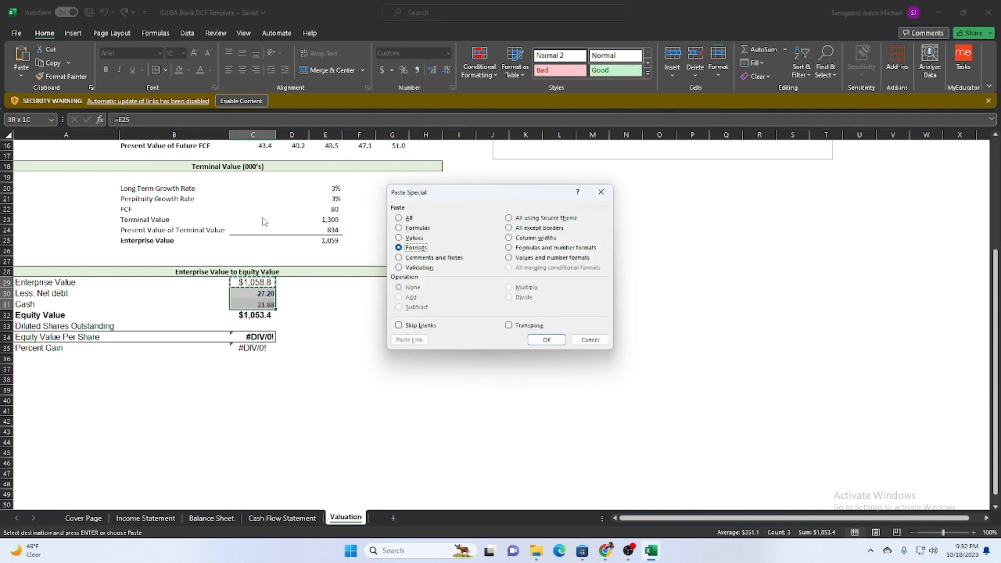
key("Return")
key("Down")
key("Down")
key("Down")
key("Escape")
Review the Enterprise Value to Equity Value cells on the Valuation sheet, including the Equity Value and Percent Gain formulas.
key("Right")
key("Left")
key("Down")
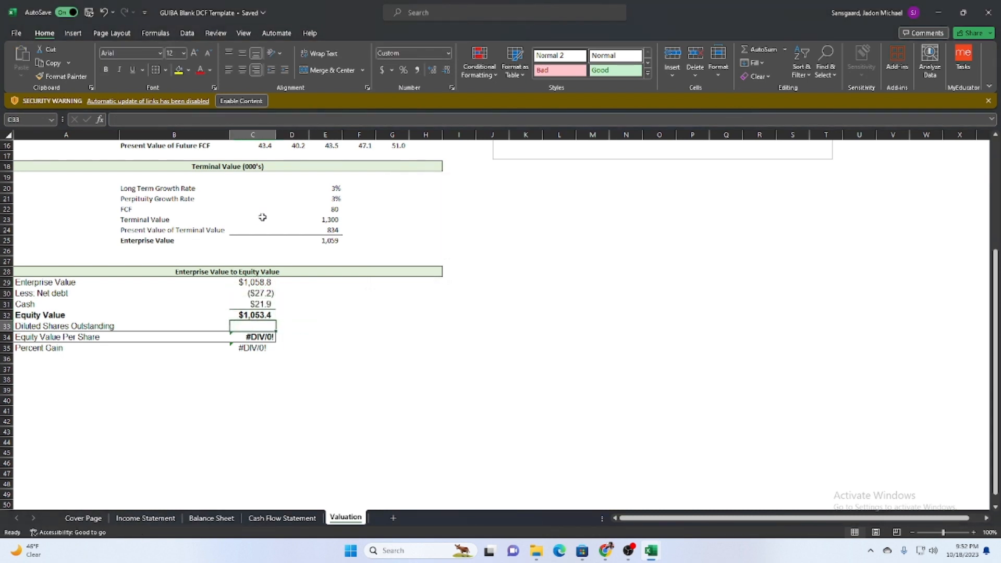
key("Up")
key("Up")
key("Up")
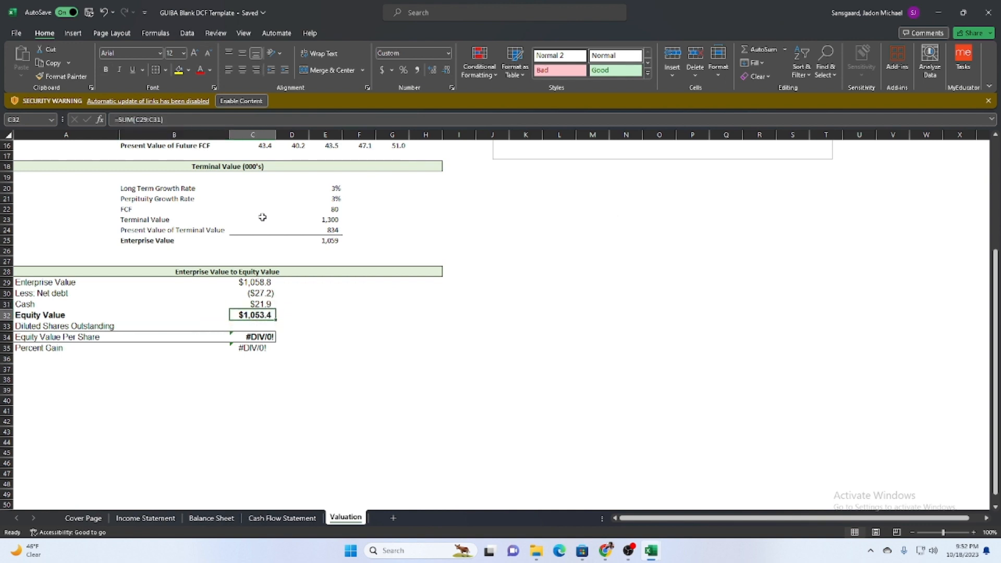
key("Down")
key("Down")
key("Down")
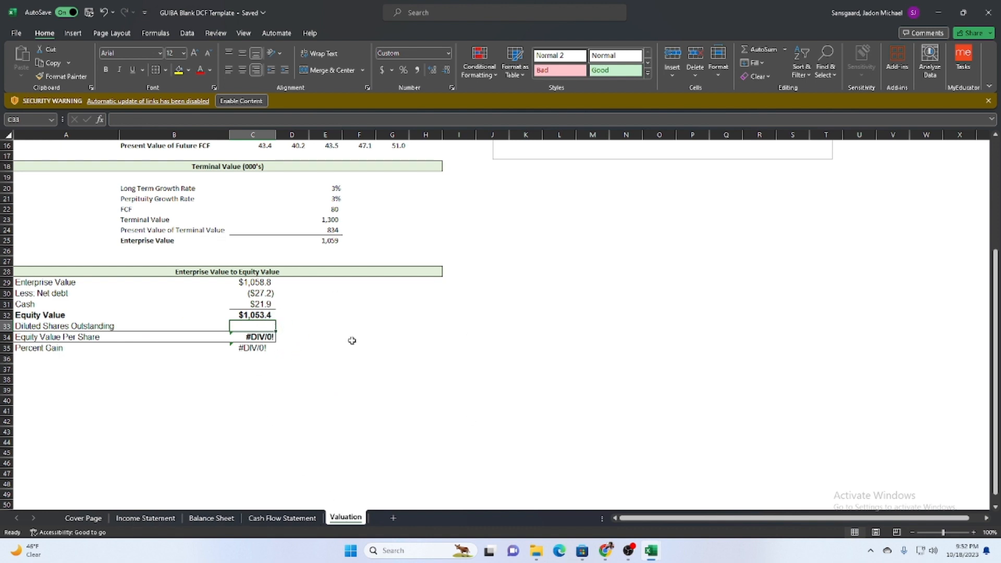
left_click(245, 349)
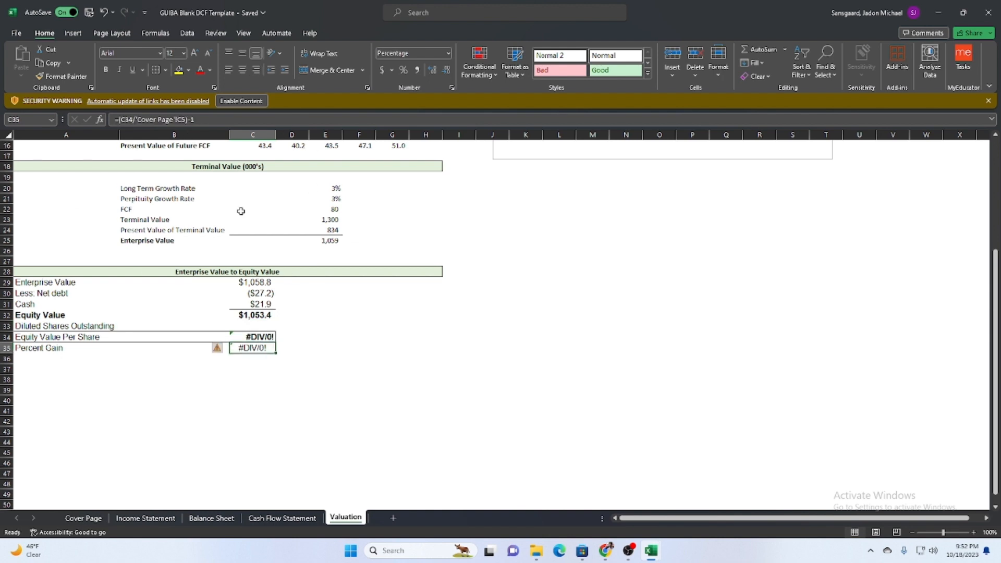
Clear the old Toyota company name, share price, shares outstanding, market cap and ESG rating from the Cover Page sheet.
left_click(83, 517)
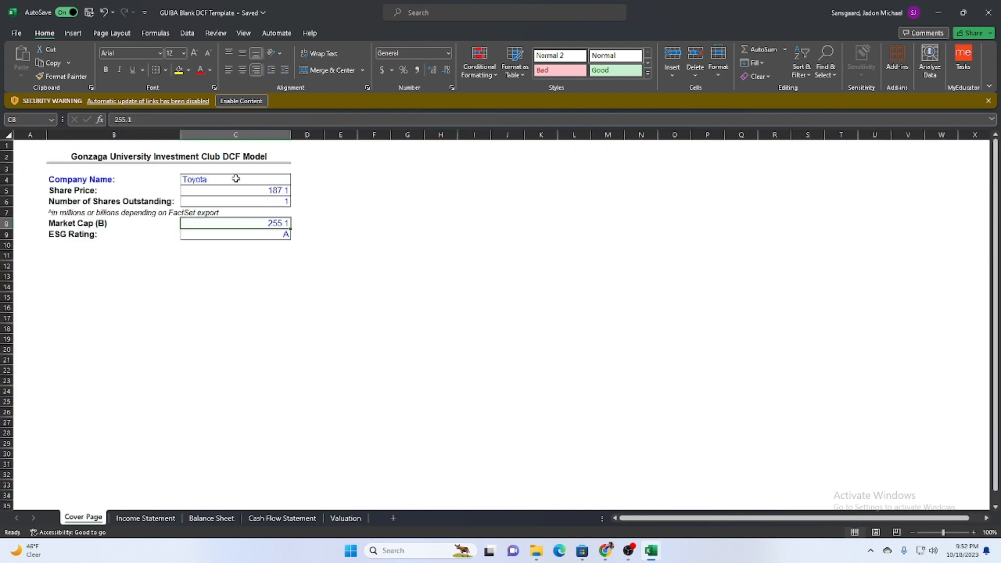
left_click(236, 179)
key("BackSpace")
key("Return")
key("BackSpace")
key("Return")
key("BackSpace")
key("Return")
key("Return")
key("BackSpace")
key("Return")
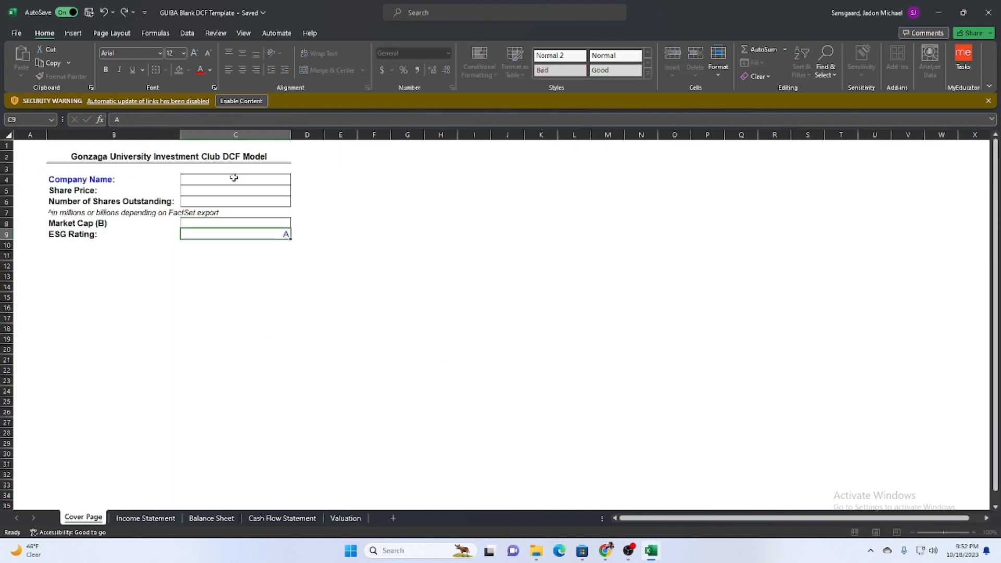
key("BackSpace")
key("Return")
key("Up")
Enter Google as the Company Name in C4 on the Cover Page sheet.
left_click(230, 176)
left_click(229, 188)
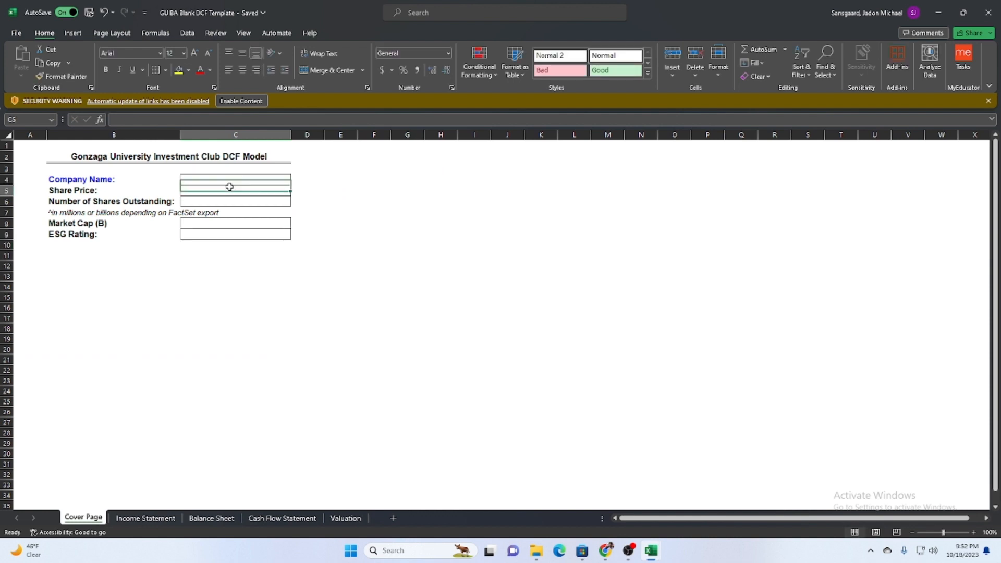
left_click(225, 199)
double_click(226, 177)
type("G")
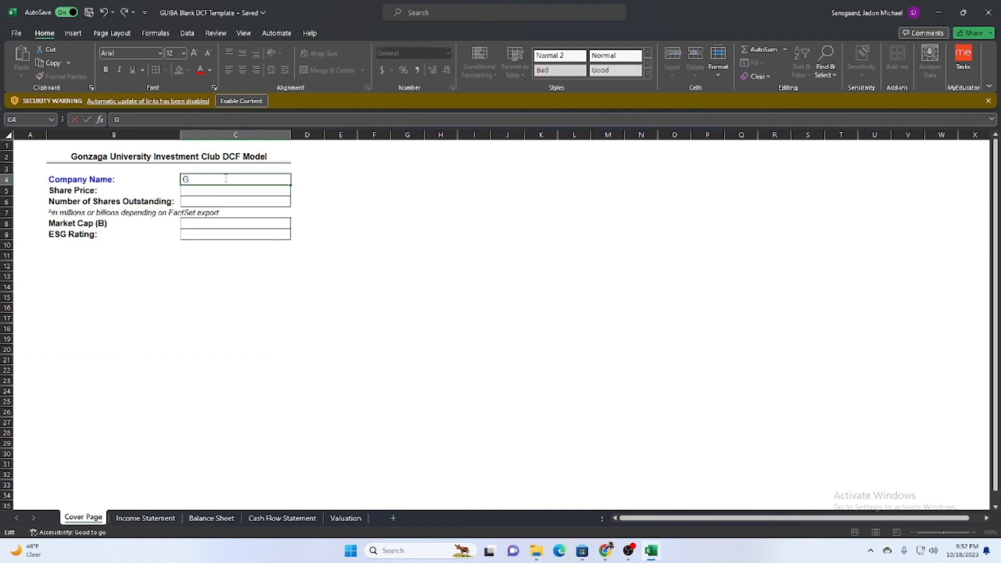
type("oogle")
key("Return")
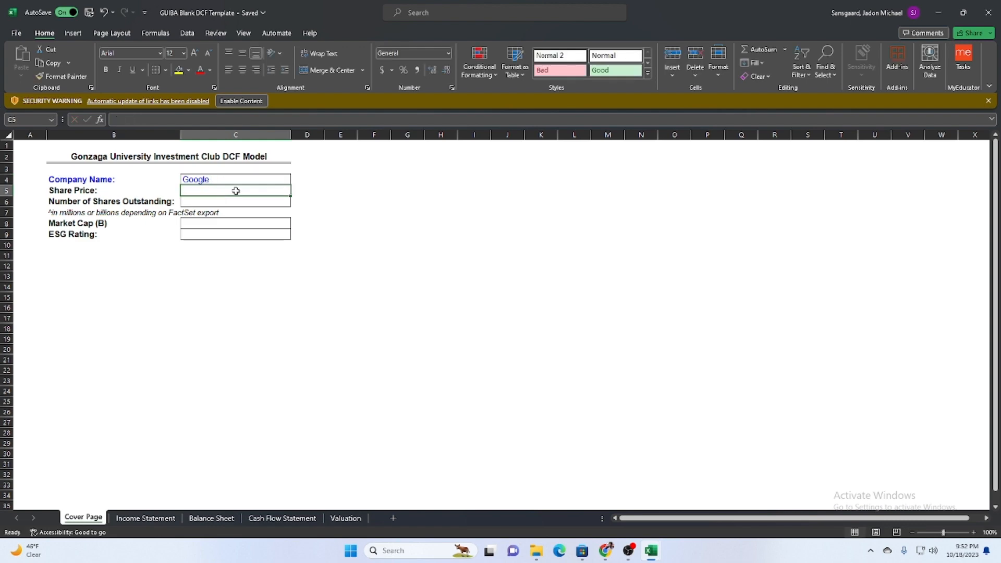
Switch to the browser, search for google stock in a new tab and select the quoted Alphabet Inc Class A price.
left_click(938, 12)
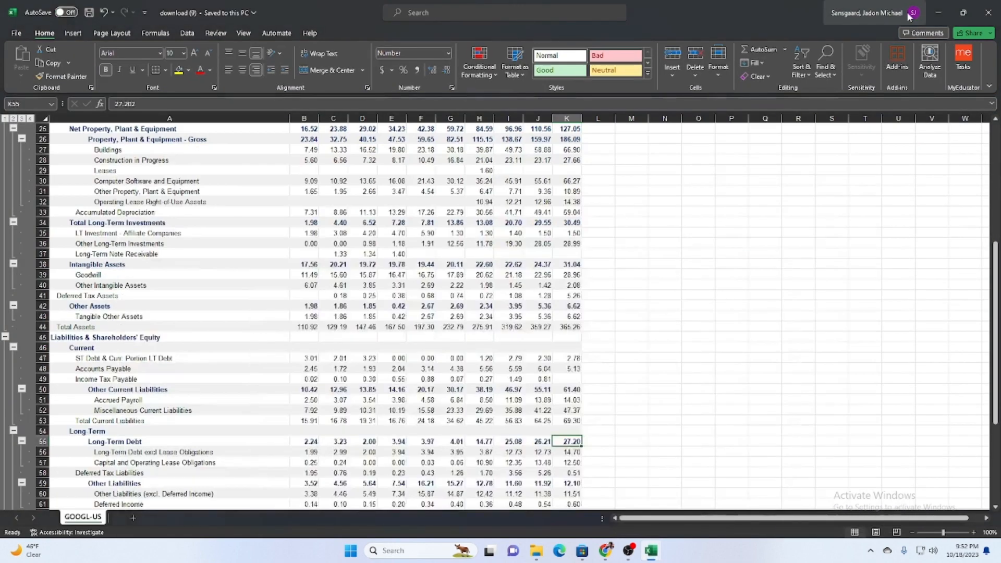
left_click(938, 13)
left_click(937, 14)
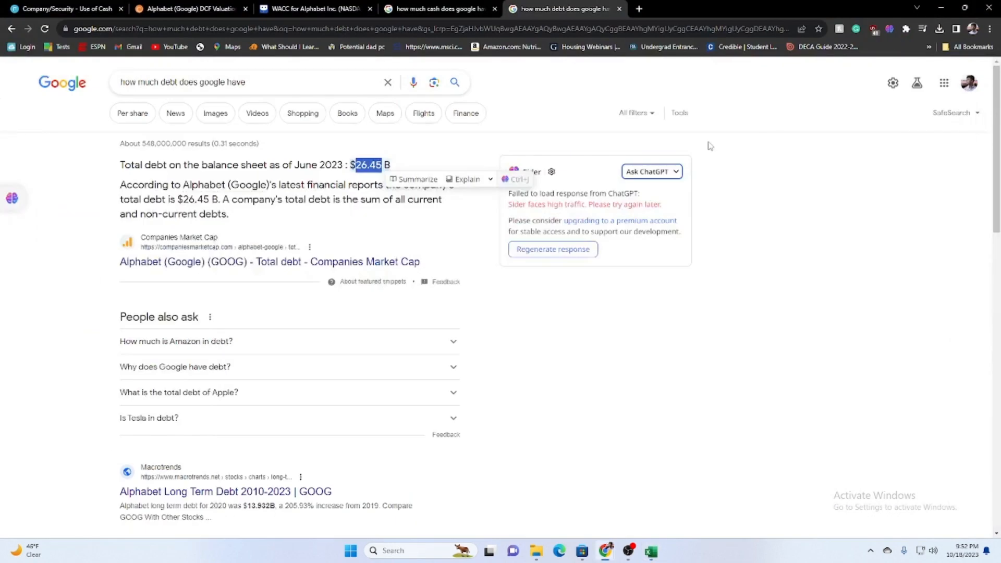
left_click(639, 9)
type("google s")
type("tock")
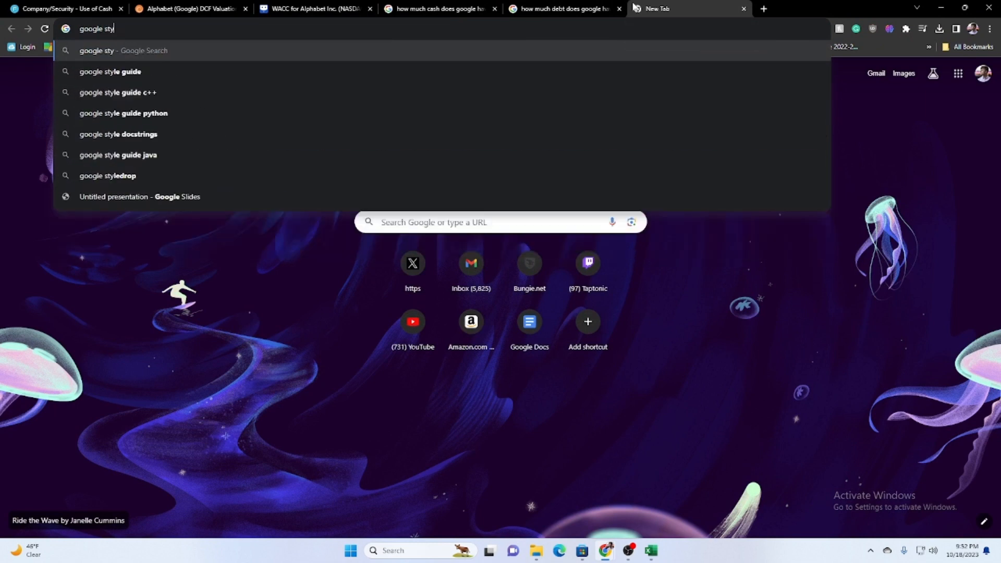
key("Return")
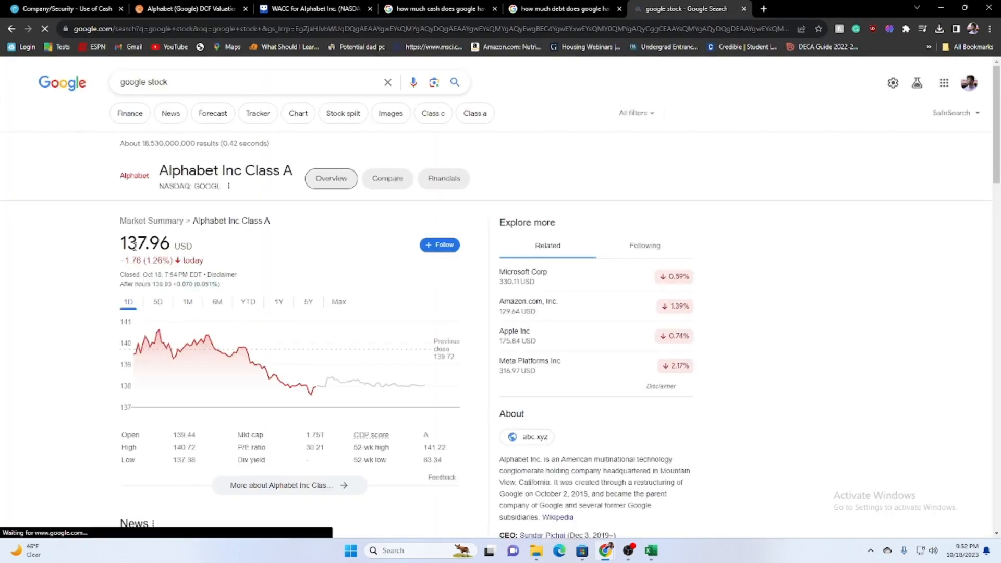
double_click(135, 247)
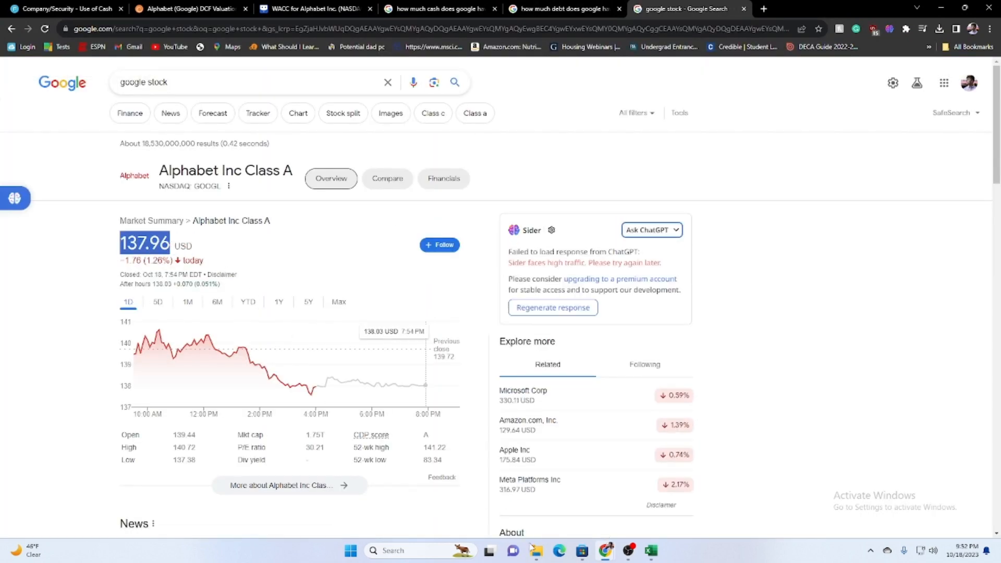
Switch to the GUIBA Blank DCF Template and enter 137.96 as the Share Price in C5 on the Cover Page.
mouse_move(650, 551)
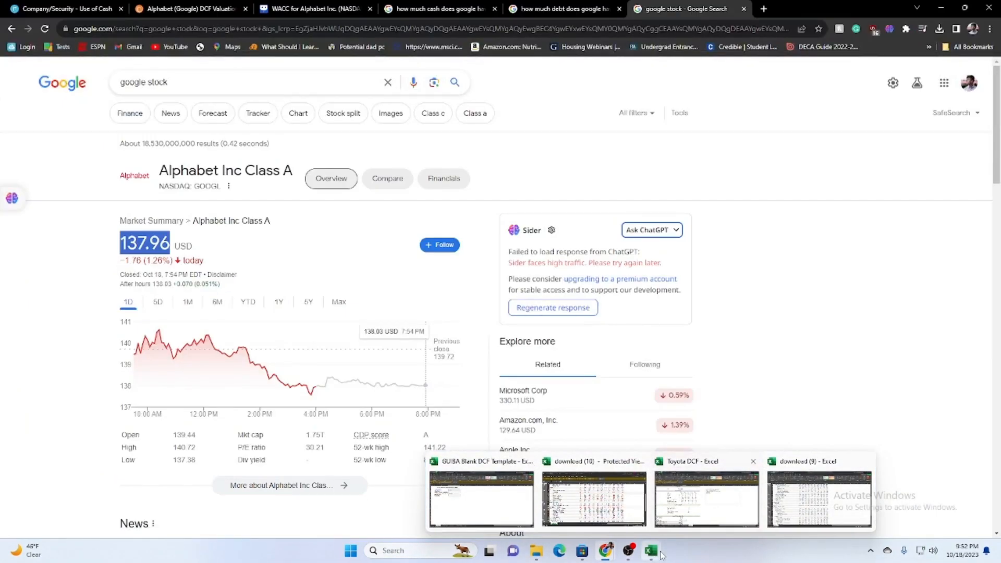
left_click(485, 514)
left_click(198, 191)
type("137.96")
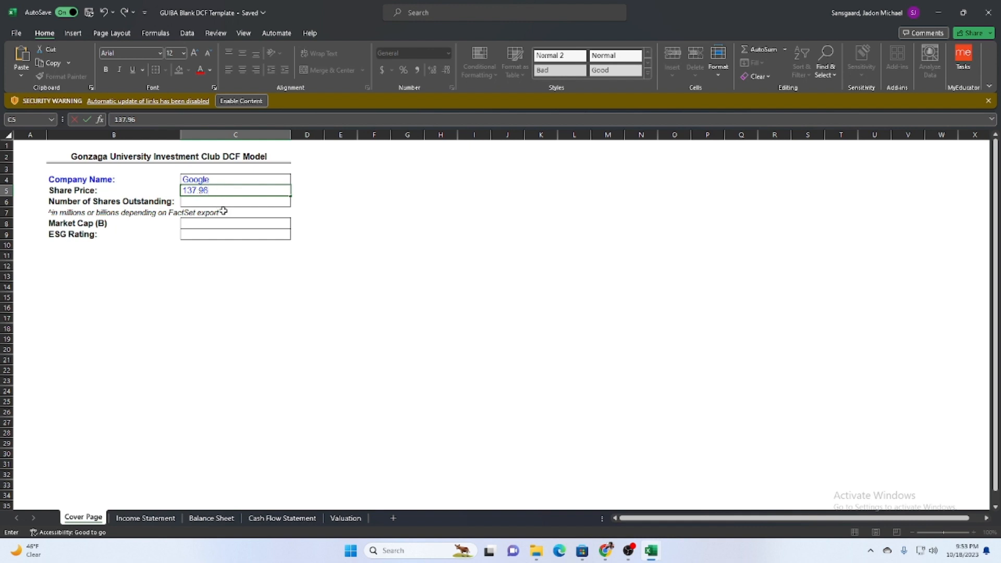
key("Return")
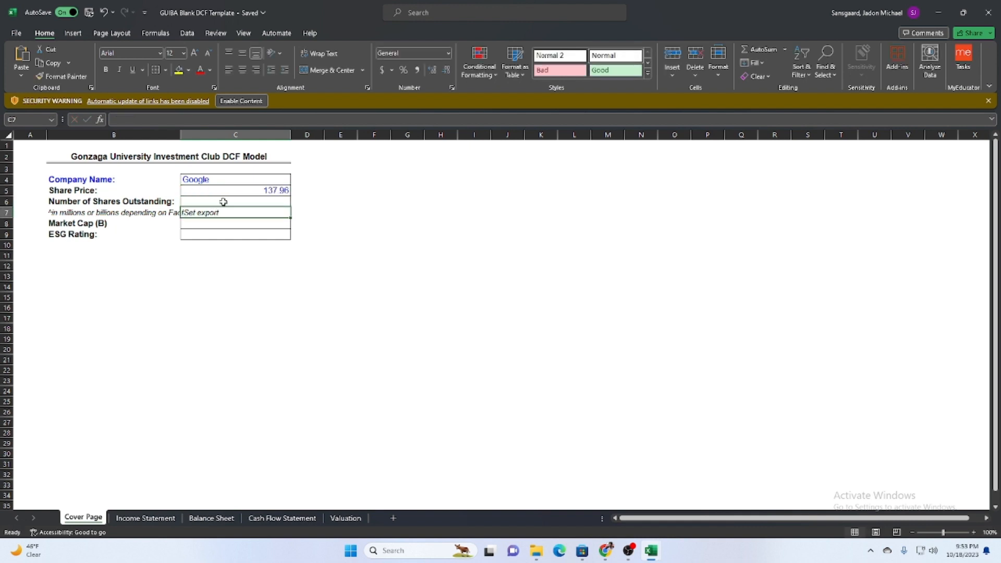
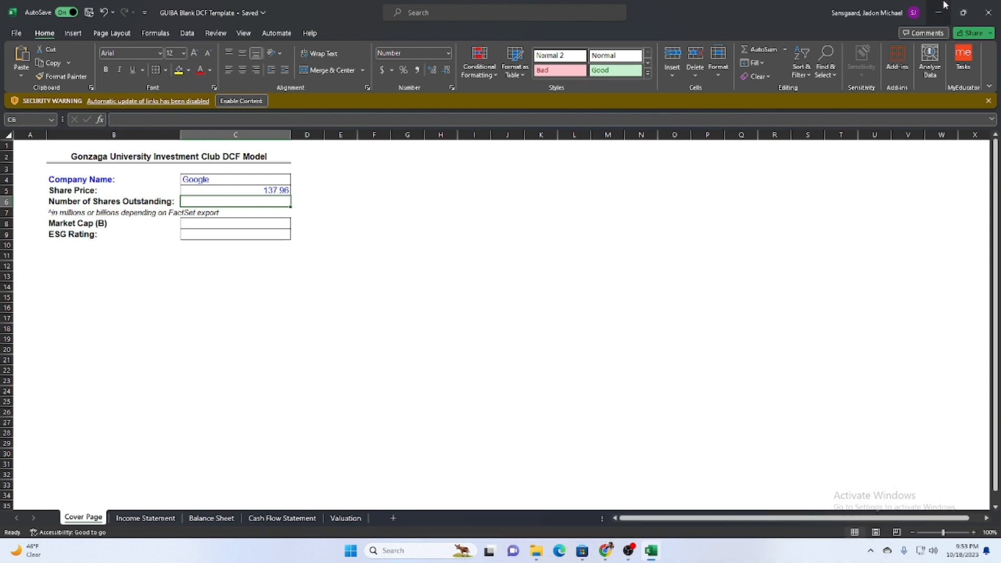
Switch to the browser, open the Alphabet Snapshot report in FactSet and look up Basic Shares in Key Statistics.
left_click(605, 550)
left_click(63, 9)
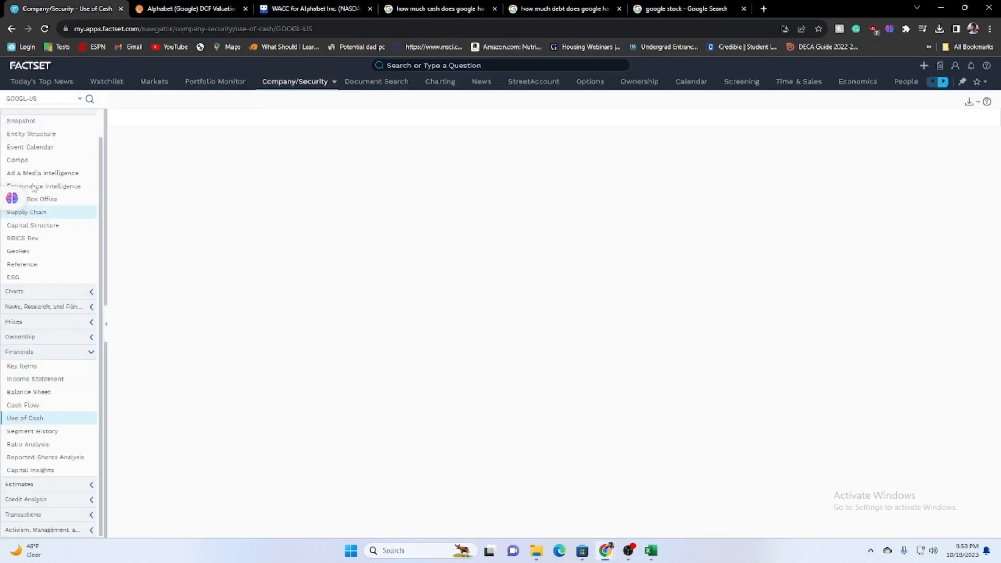
left_click(28, 149)
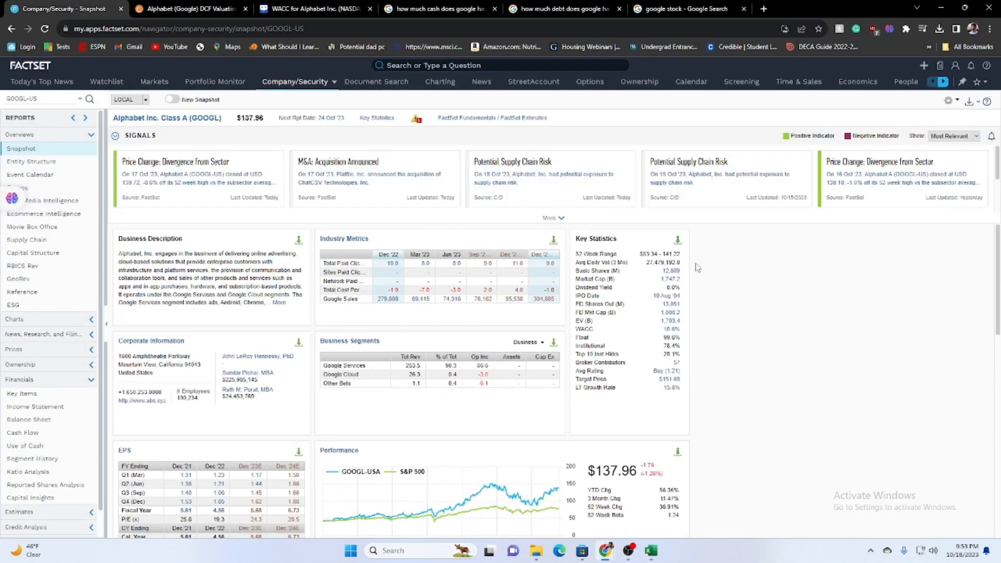
left_click_drag(661, 271, 681, 276)
left_click(681, 275)
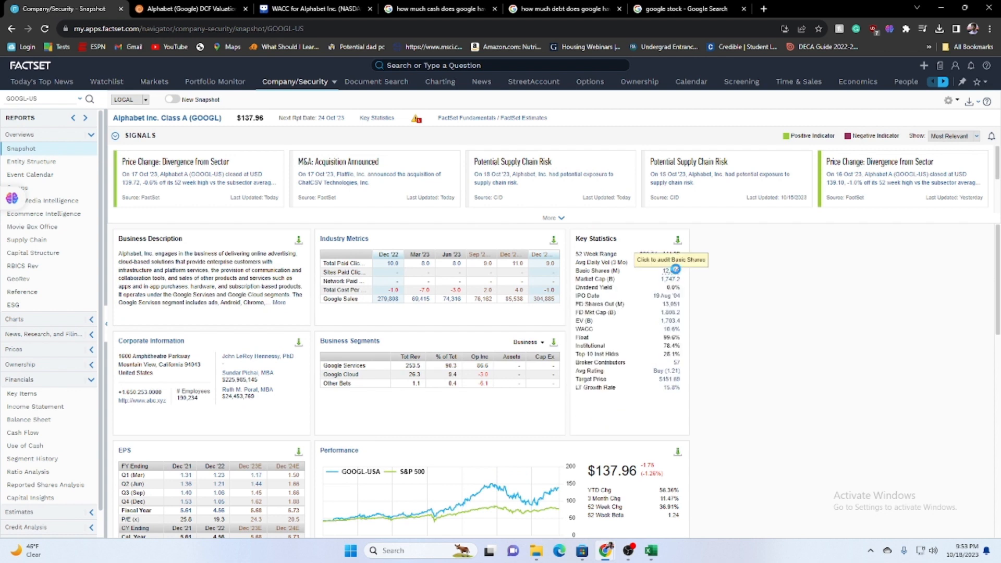
left_click(675, 270)
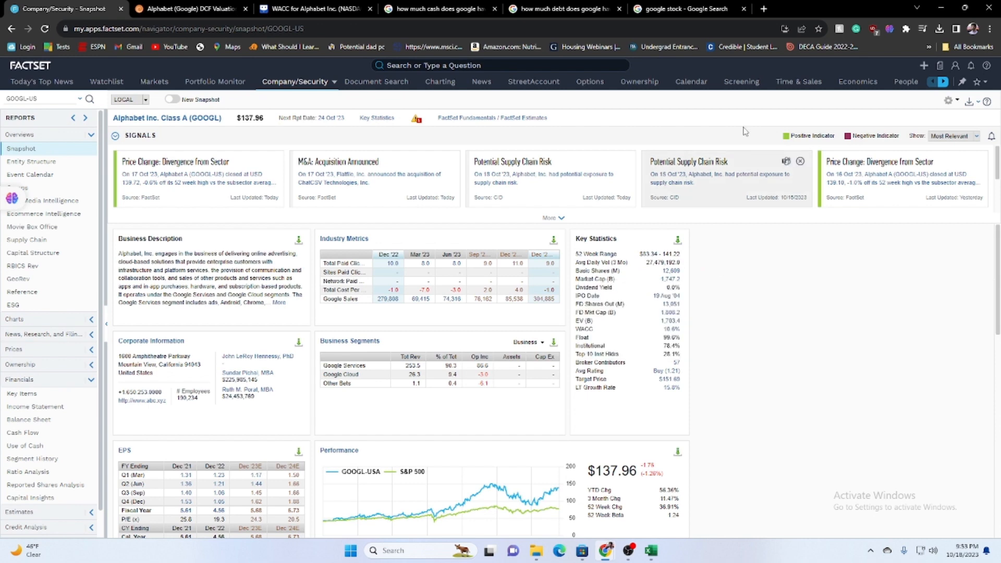
Search for google shares outstanding in a new browser tab.
left_click(763, 8)
type("hop")
key("BackSpace")
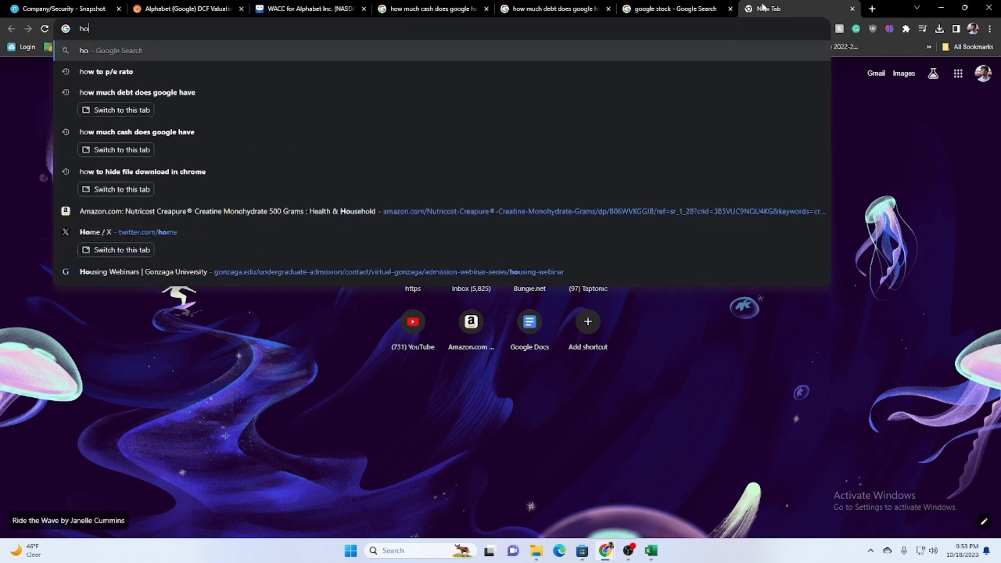
type("w m")
key("BackSpace")
key("BackSpace")
key("BackSpace")
key("BackSpace")
key("BackSpace")
key("BackSpace")
type("google")
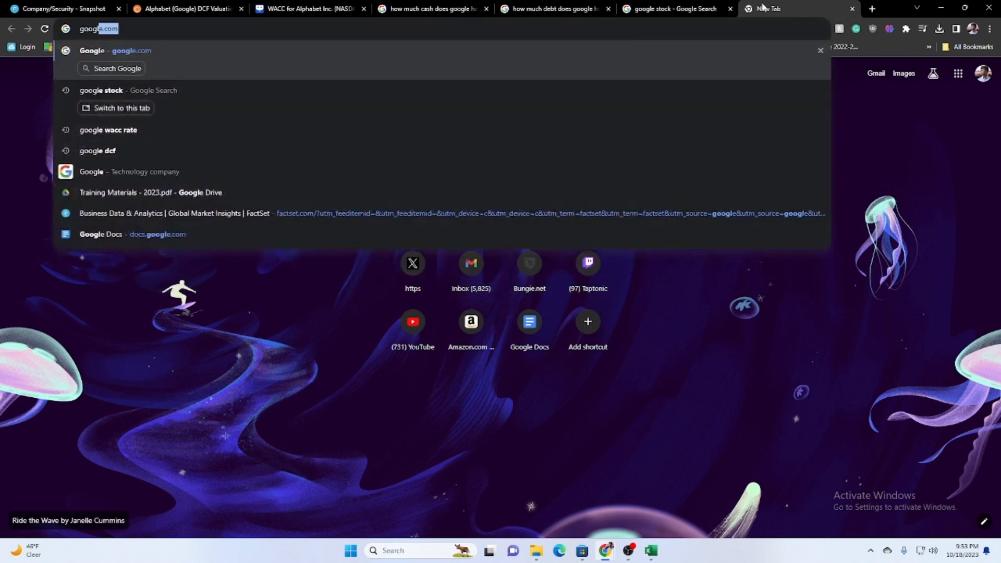
type(" shares o")
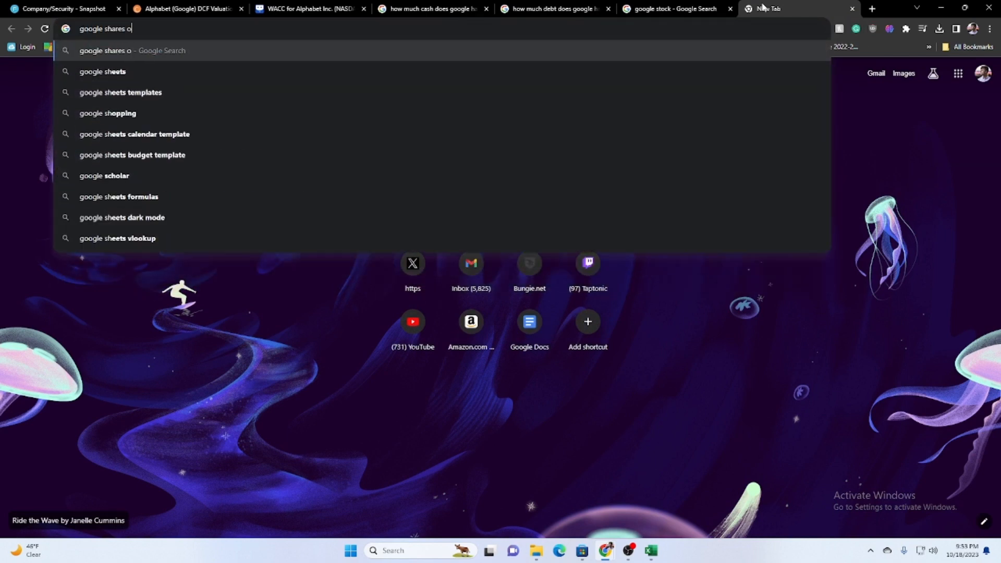
type("utstanding")
key("Return")
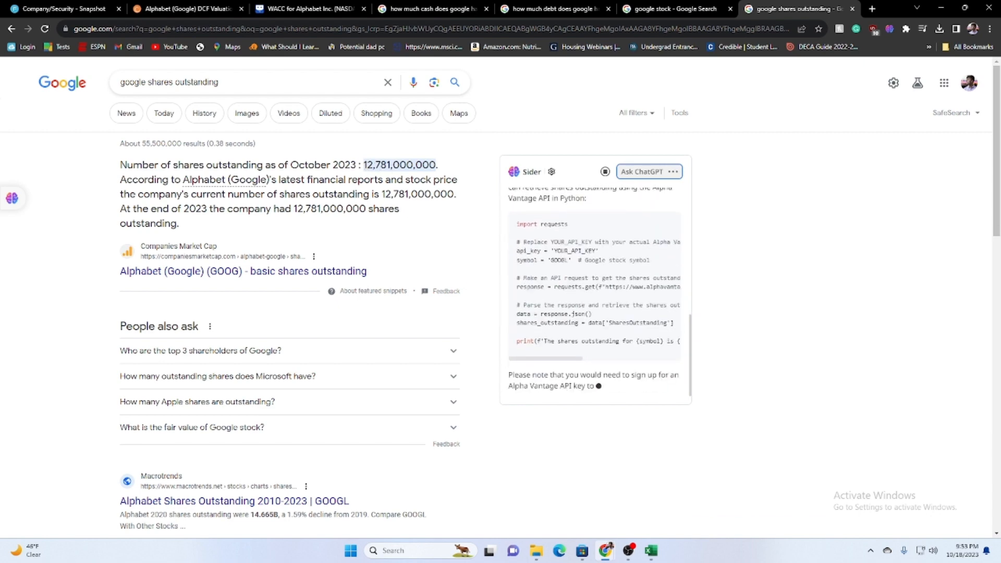
Compare the Basic Shares figure in FactSet's Key Statistics with the shares outstanding in the Google search result.
mouse_move(651, 550)
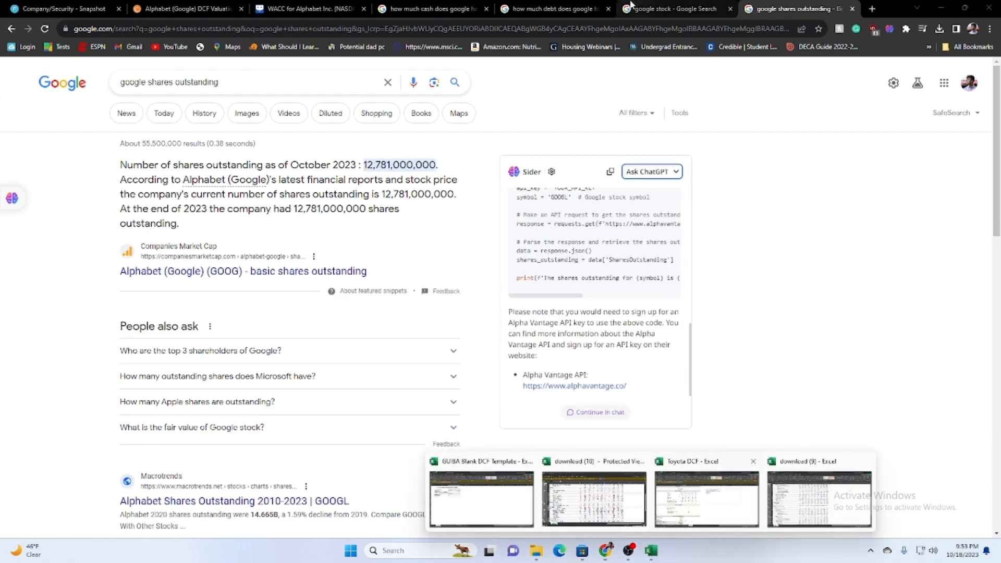
left_click(333, 6)
left_click(116, 7)
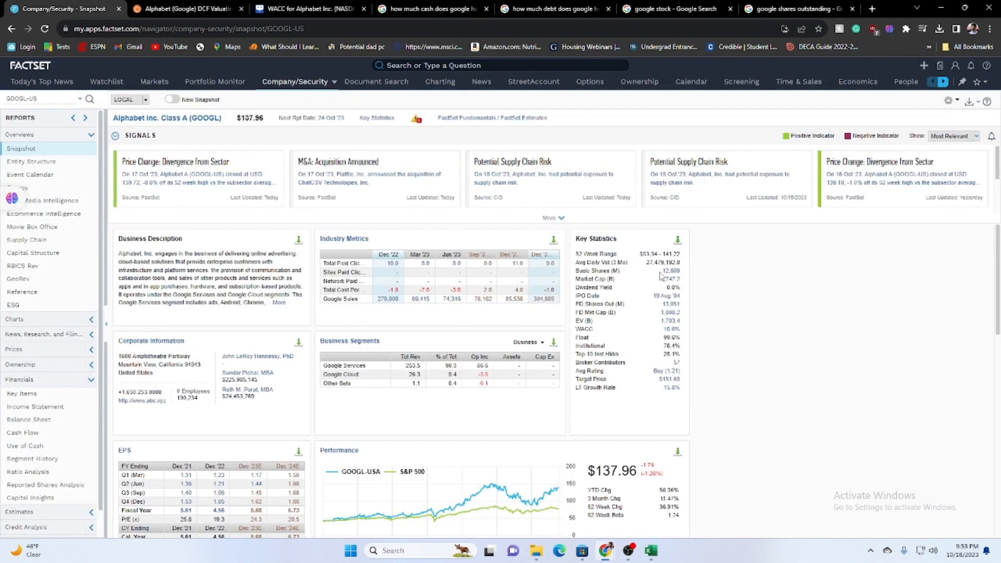
left_click(797, 8)
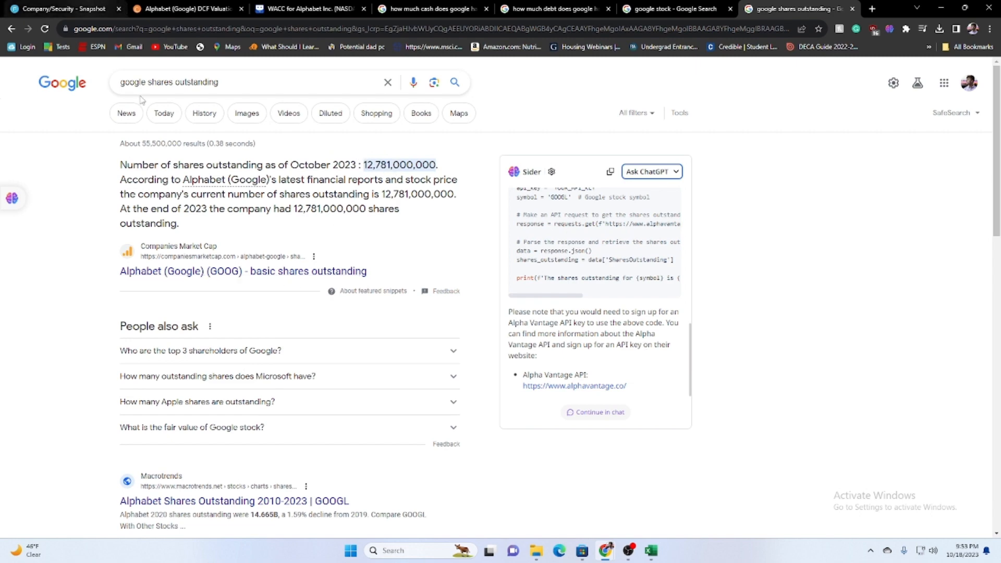
Switch to the GUIBA Blank DCF Template and enter 12.781 as the Number of Shares Outstanding in C6 on the Cover Page.
left_click(646, 556)
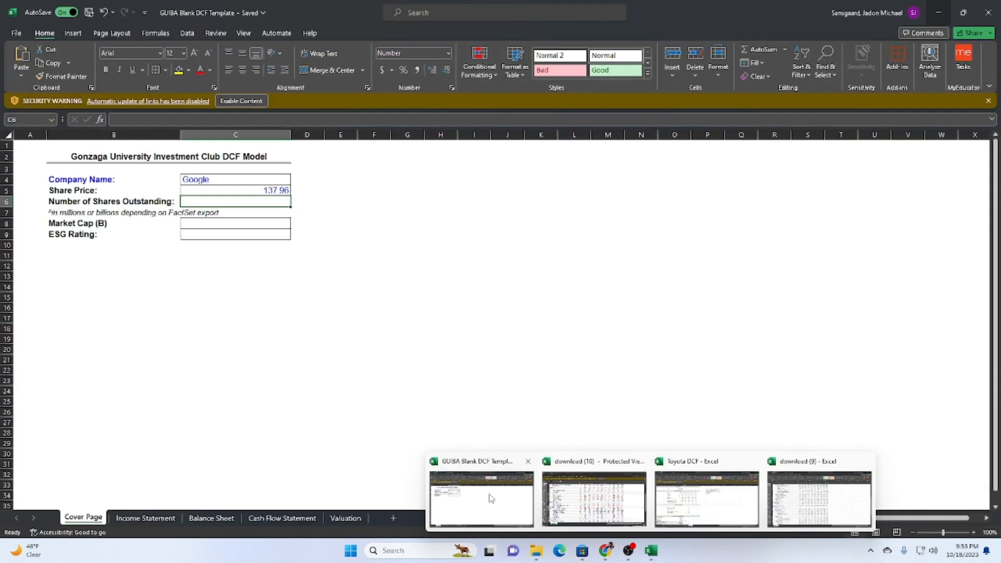
left_click(477, 488)
type("12.78")
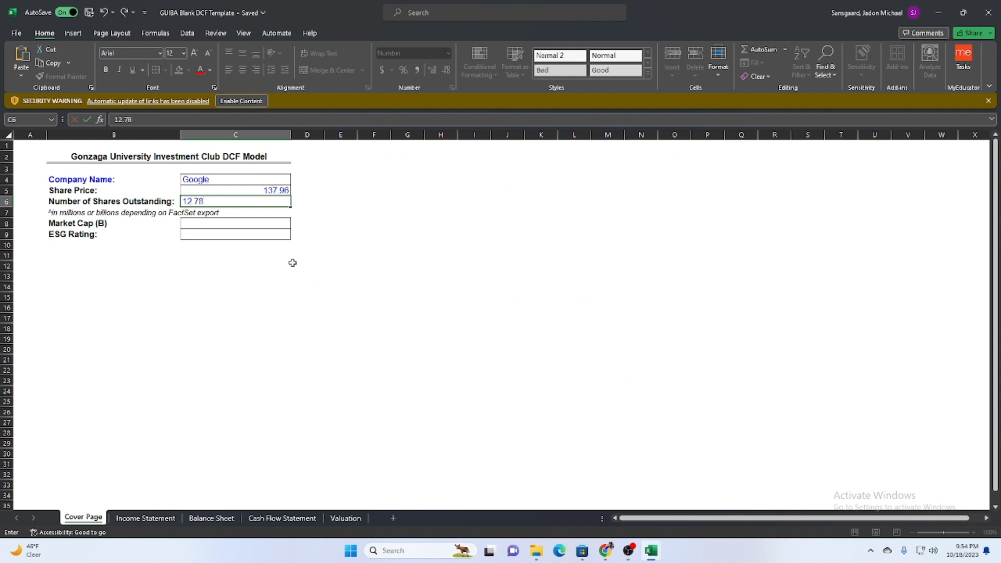
key("Return")
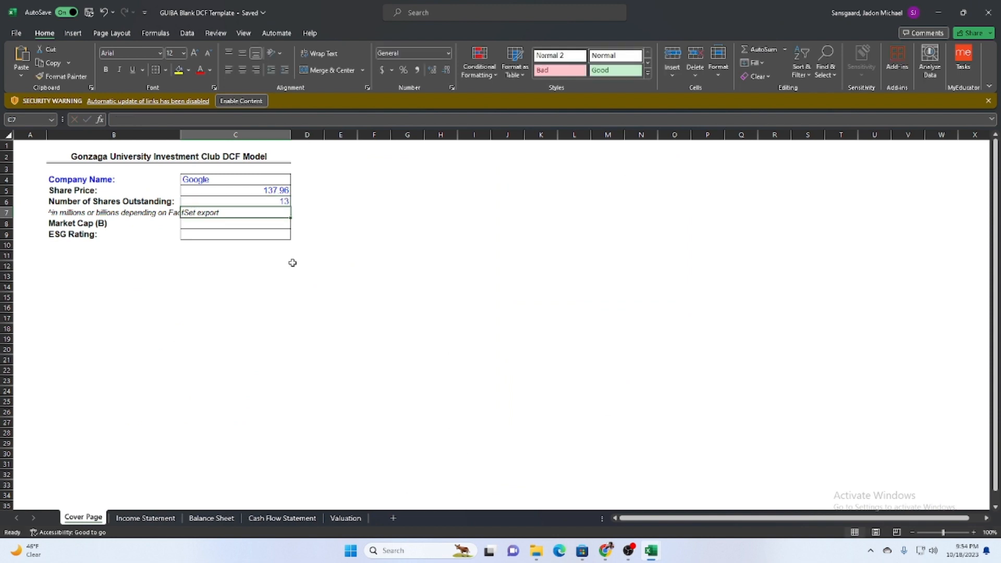
left_click(260, 203)
left_click(187, 120)
left_click(295, 265)
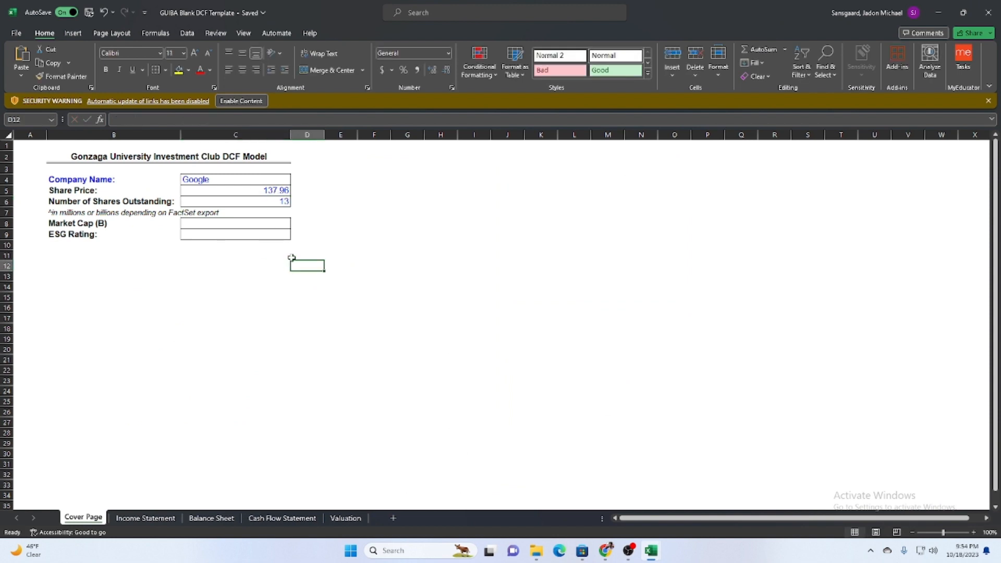
left_click(260, 226)
left_click(260, 202)
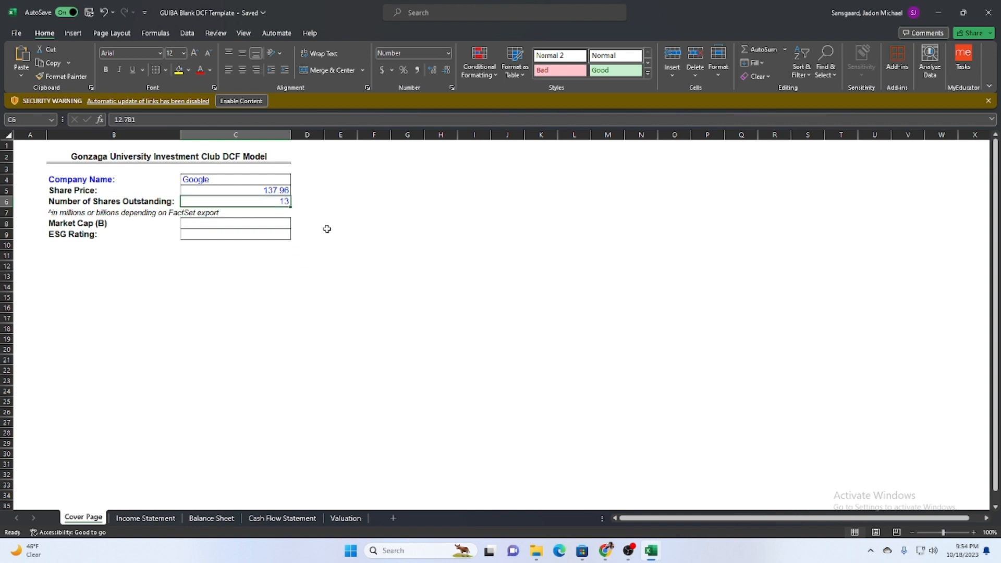
key("ctrl+1")
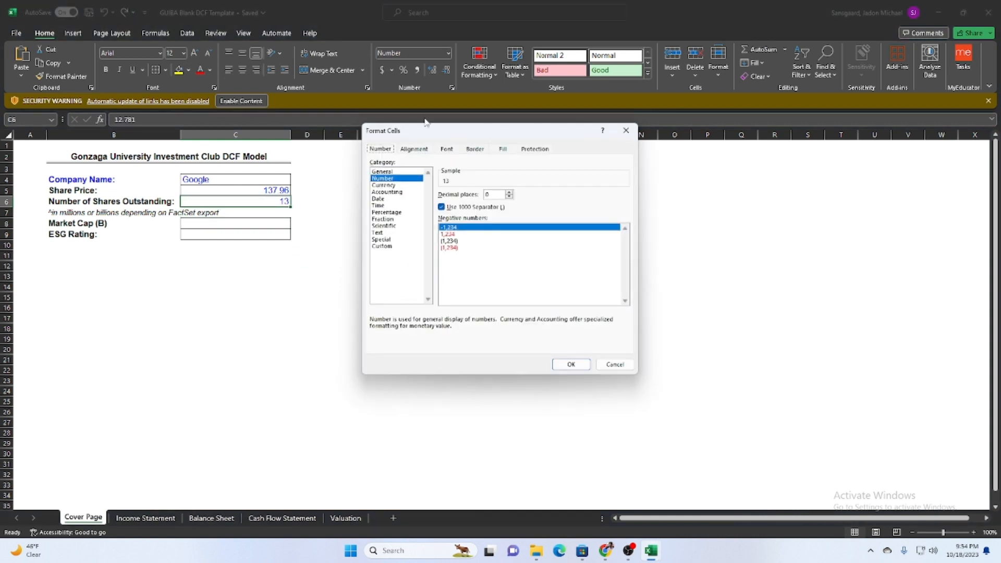
left_click_drag(428, 130, 453, 166)
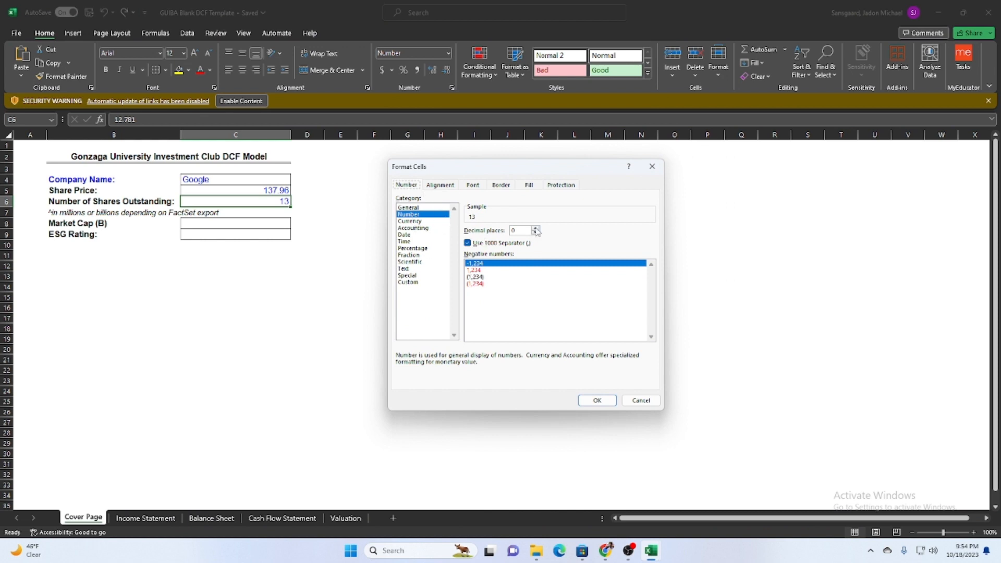
left_click(651, 165)
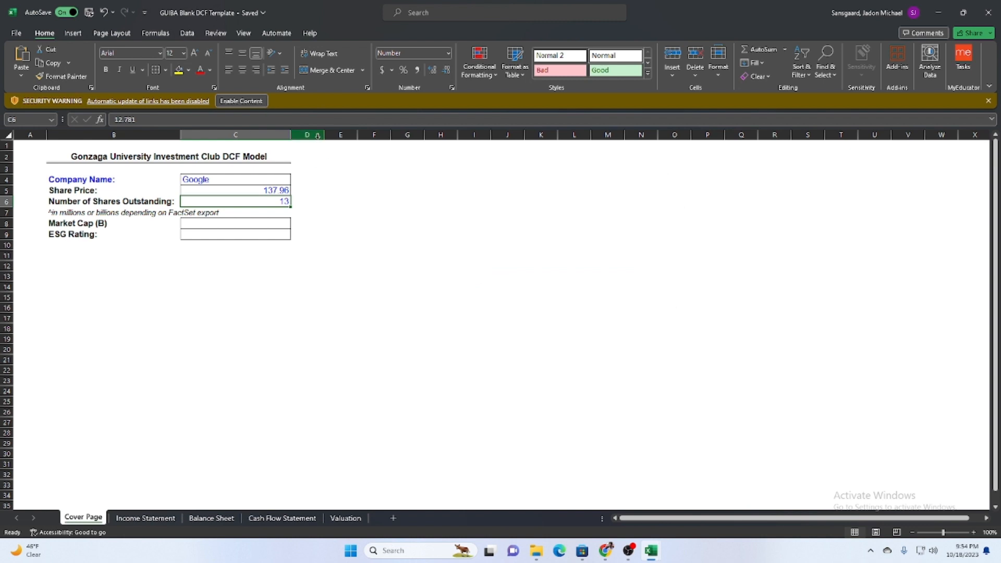
Show the Number of Shares Outstanding in C6 with three decimal places.
left_click(434, 71)
left_click(433, 71)
left_click(433, 70)
left_click(434, 70)
left_click(446, 72)
left_click(446, 71)
left_click(446, 71)
left_click(431, 72)
left_click(313, 330)
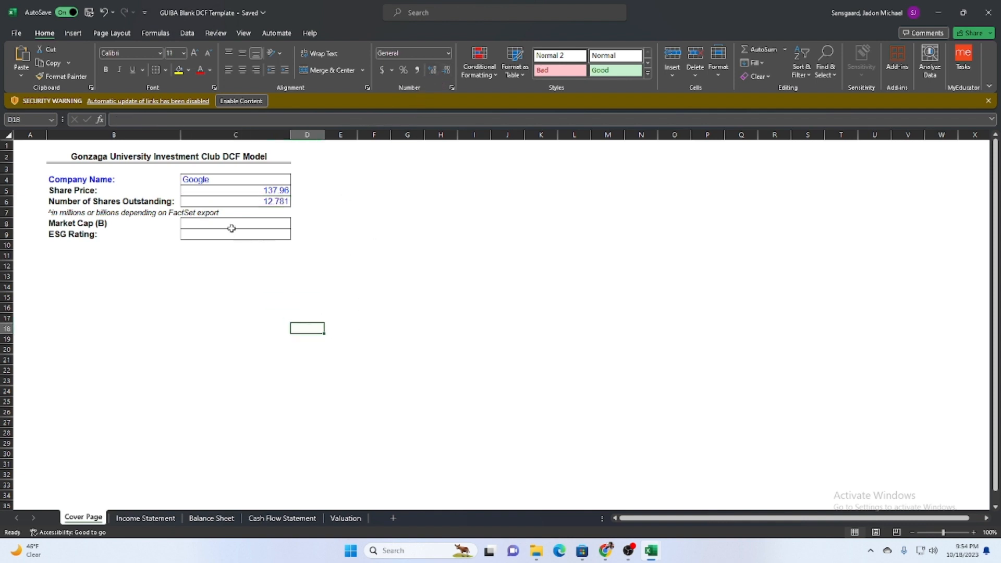
Select the Market Cap cell C8, switch to the browser and show the basic market cap details in FactSet's Key Statistics.
left_click(230, 225)
left_click(937, 7)
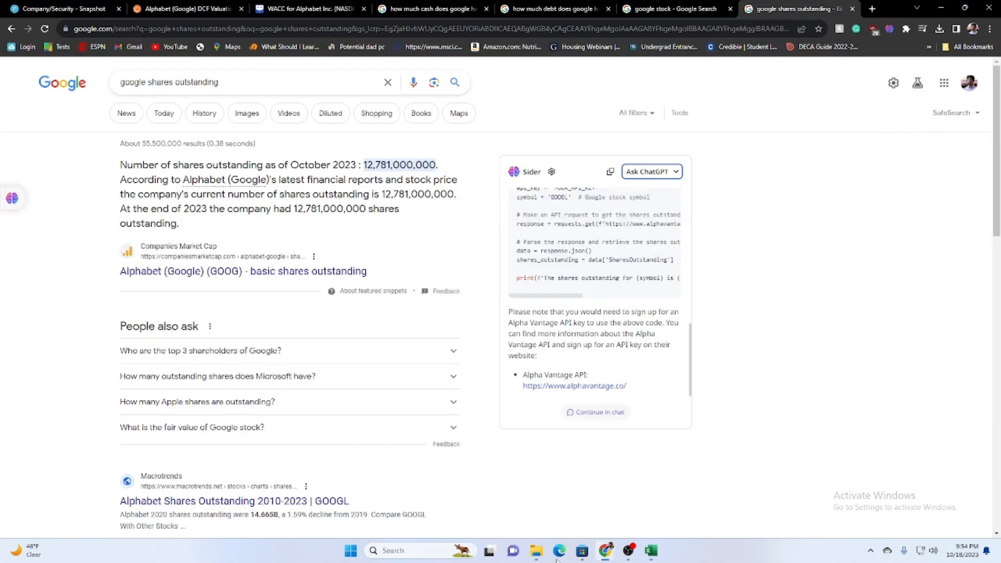
left_click(73, 9)
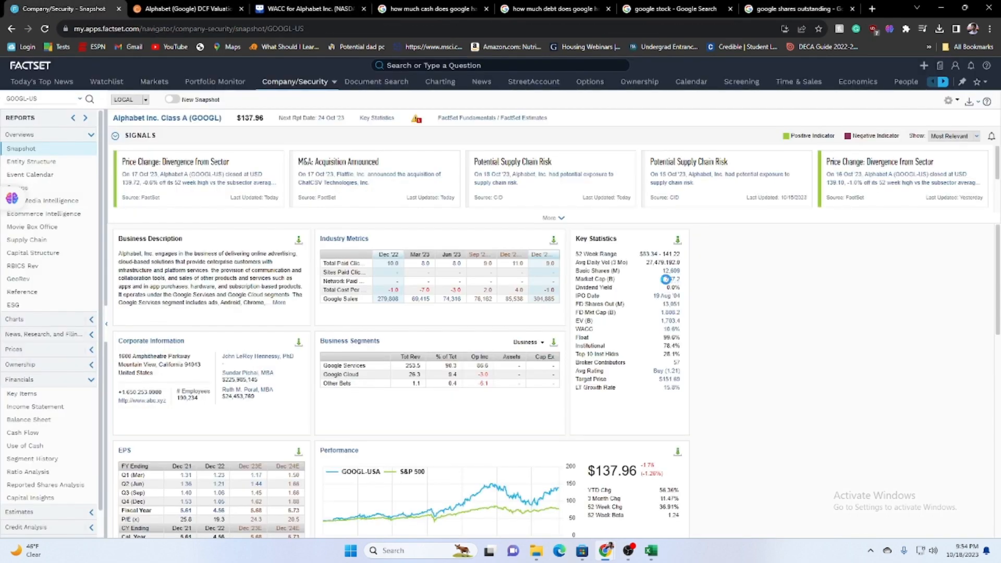
mouse_move(664, 290)
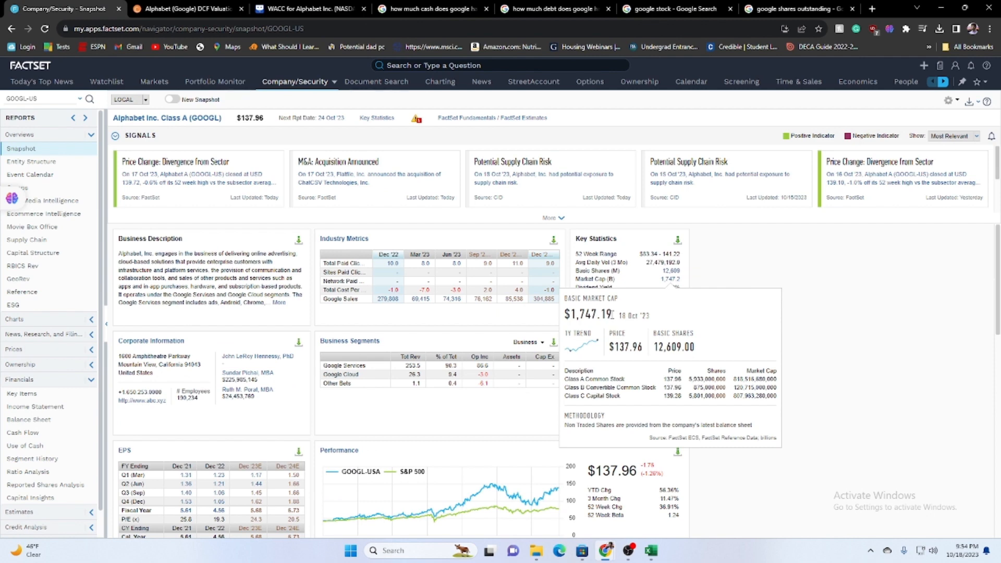
Search for google market cap in a new browser tab and select the figure of Alphabet's market capitalization.
left_click(871, 9)
type("go")
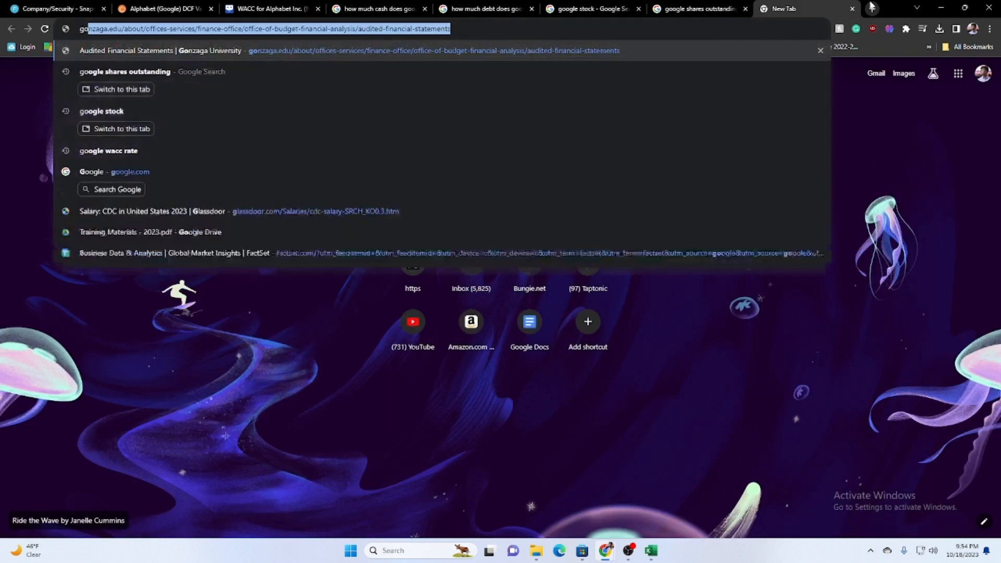
type("ogle market c")
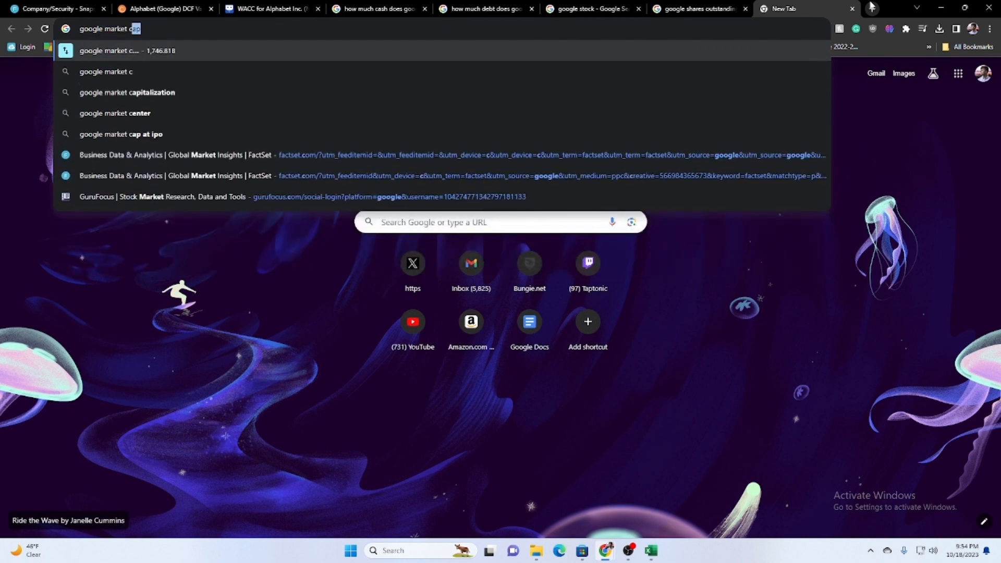
key("Return")
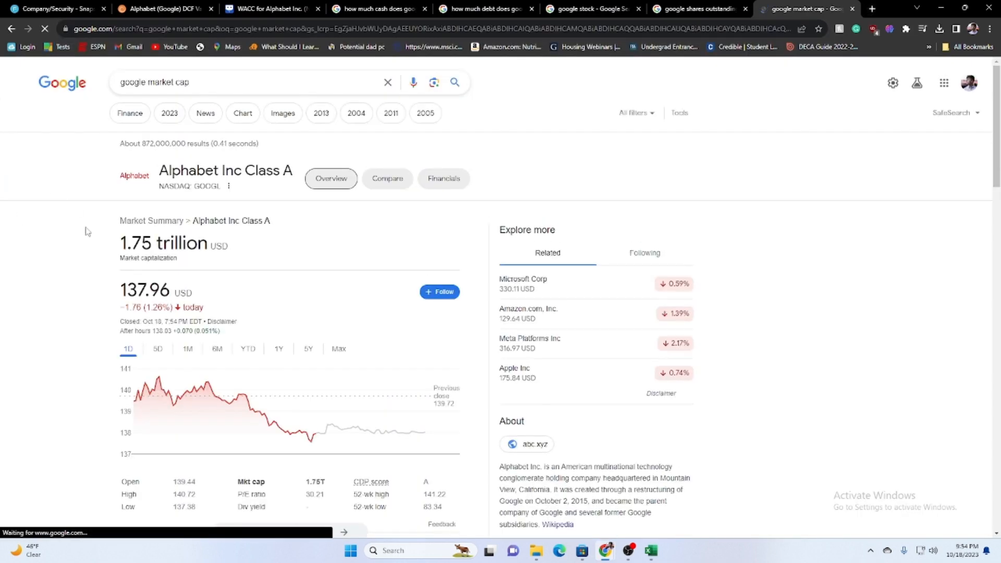
left_click_drag(120, 243, 151, 243)
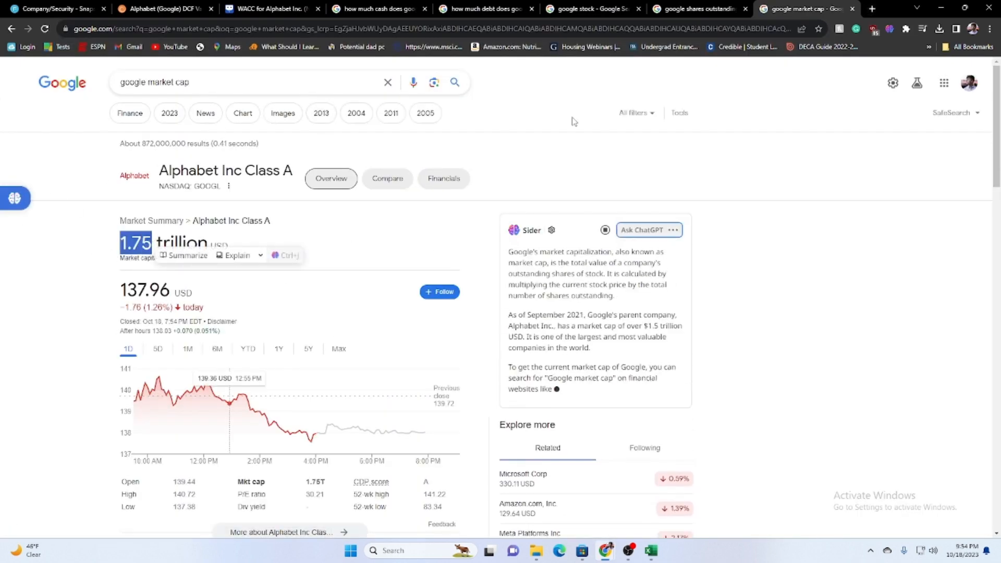
Return to the FactSet Snapshot, check the basic market cap details and select the Market Cap (B) value in Key Statistics.
key("ctrl+shift+Tab")
key("ctrl+1")
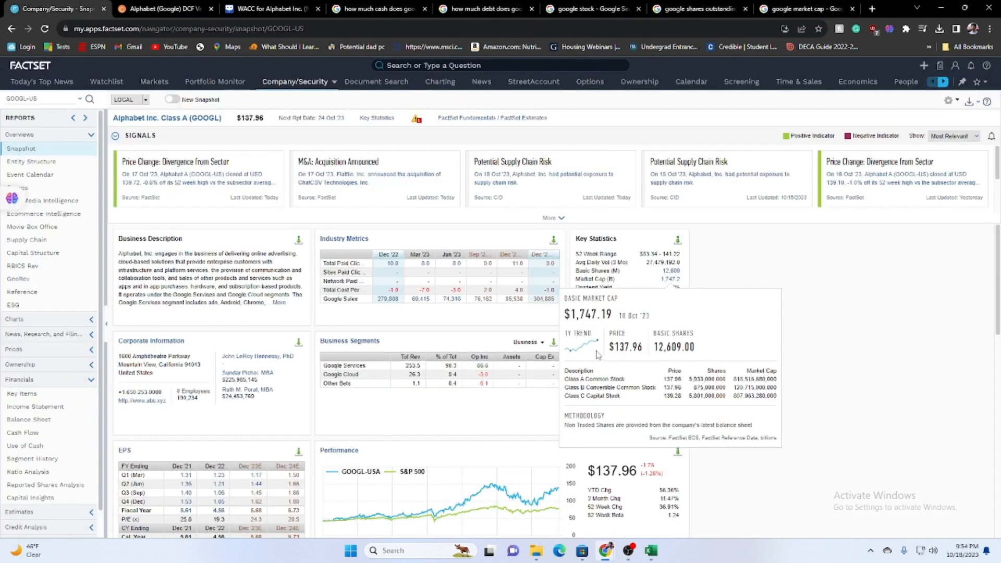
left_click_drag(600, 314, 570, 314)
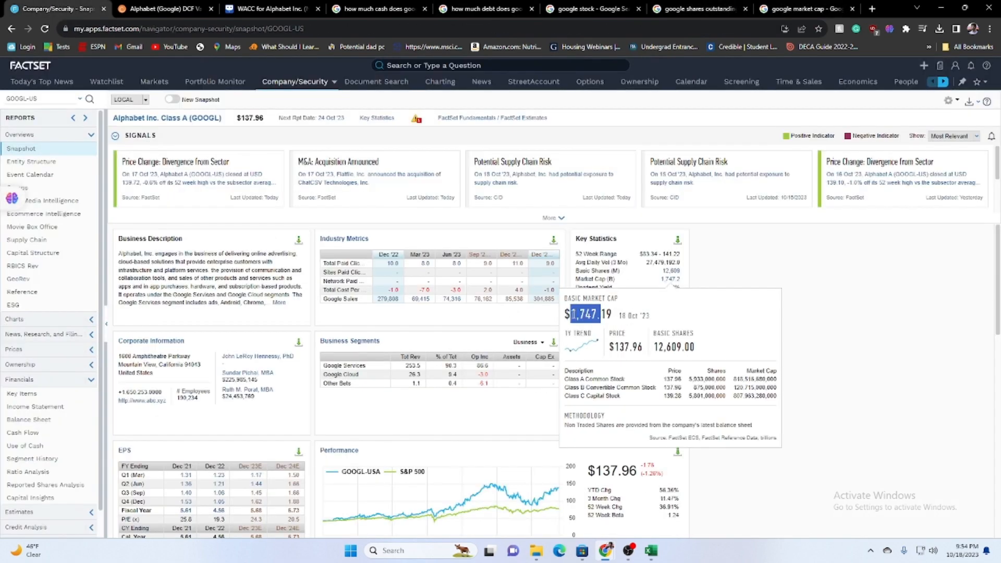
double_click(603, 314)
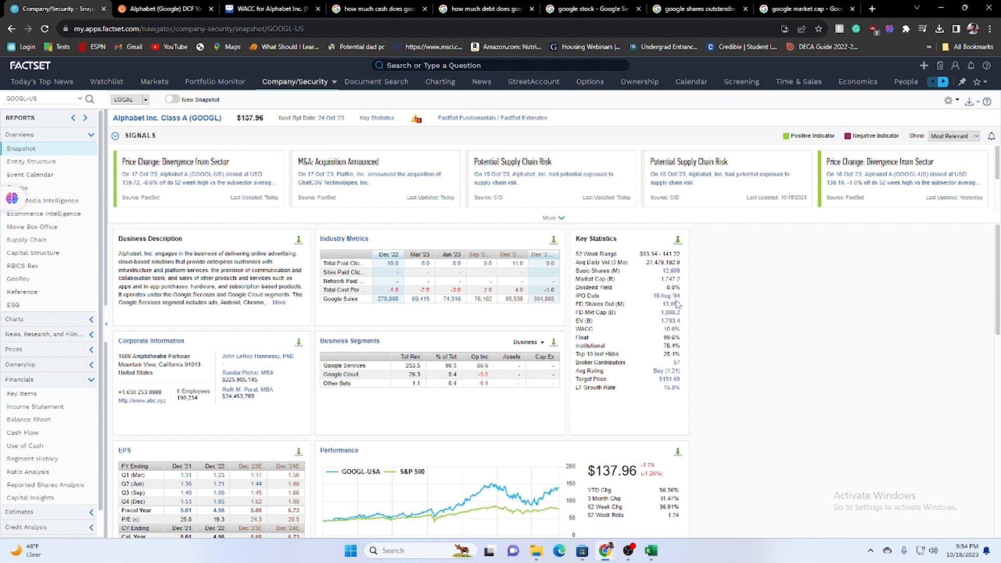
left_click_drag(659, 280, 677, 282)
scroll(679, 345, "down", 1)
scroll(757, 344, "up", 1)
Switch to the GUIBA Blank DCF Template and enter 1747.2 as the Market Cap (B) in C8 on the Cover Page.
mouse_move(650, 550)
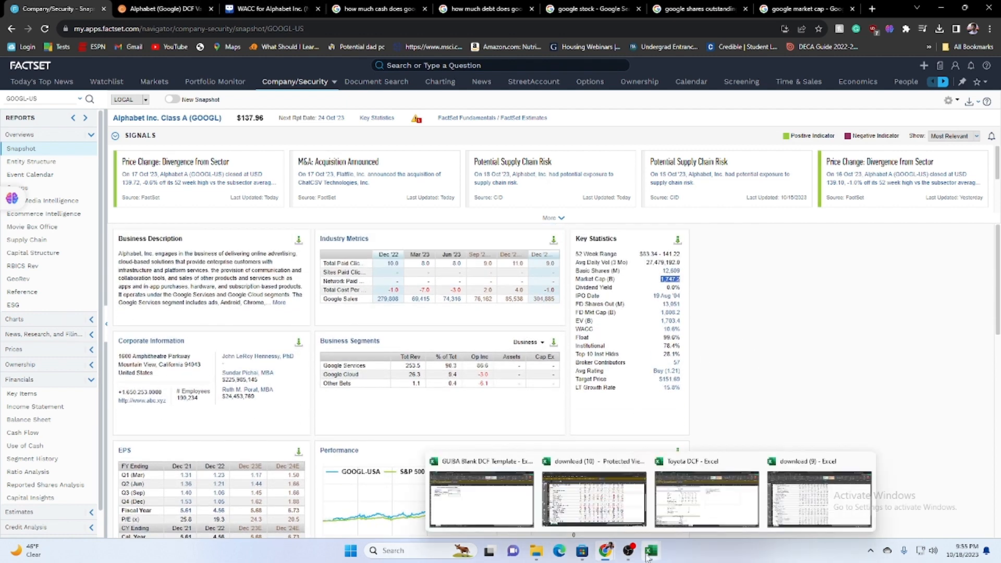
left_click(502, 517)
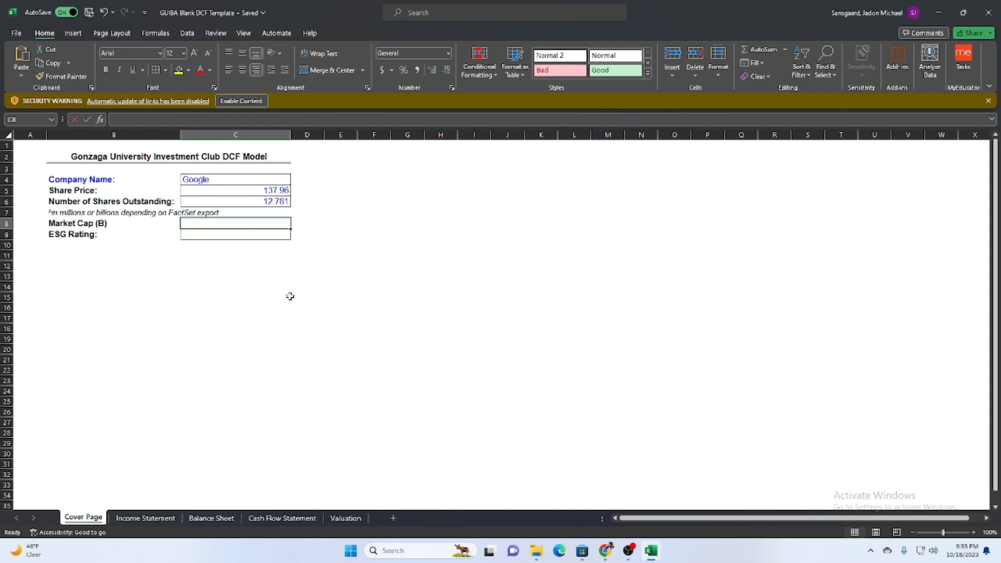
type("17.7.2")
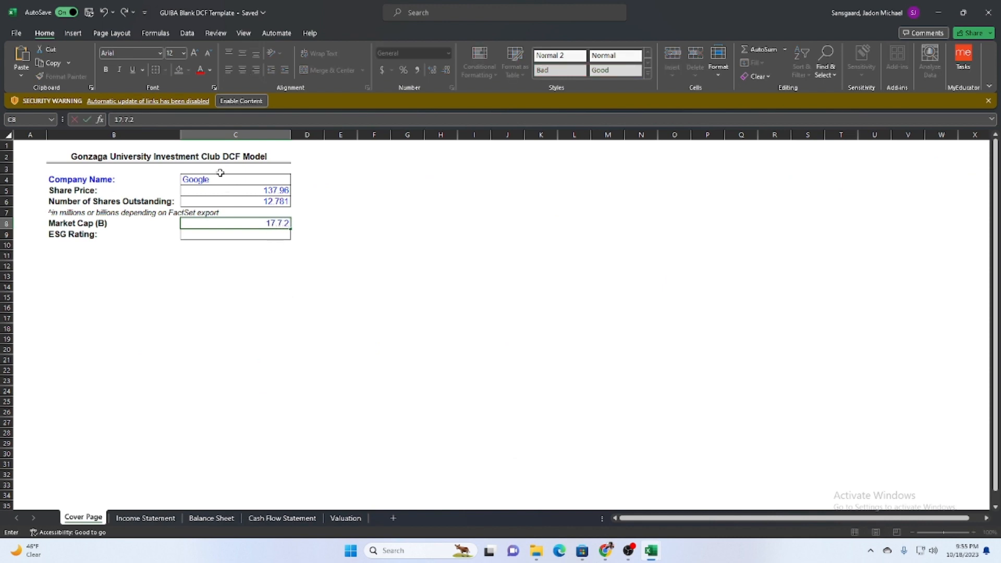
left_click(278, 225)
key("BackSpace")
type("4")
left_click(379, 251)
Select the ESG Rating cell C9 on the Cover Page, then switch to the browser and open a new tab.
left_click(288, 235)
scroll(410, 494, "down", 1)
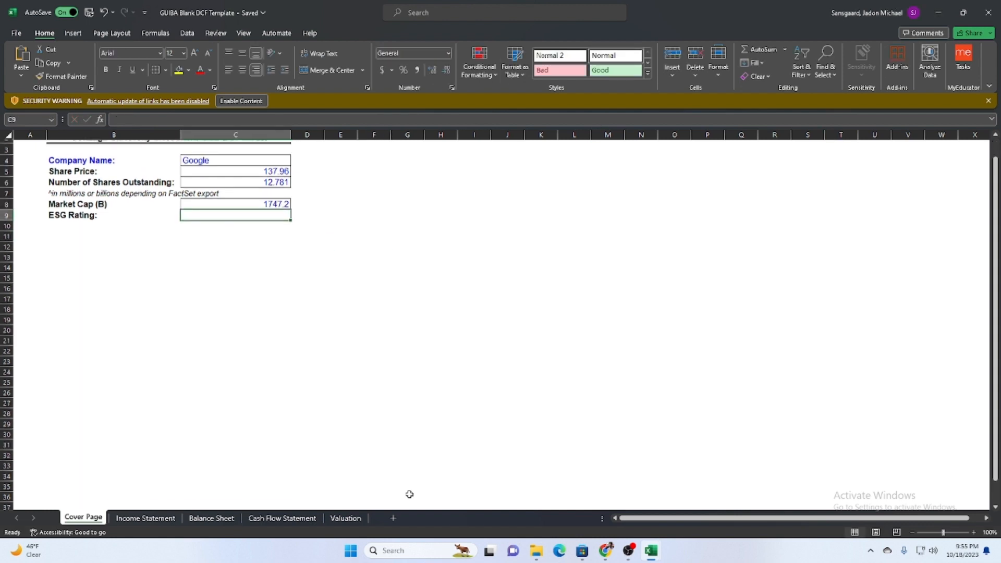
left_click(938, 13)
left_click(867, 7)
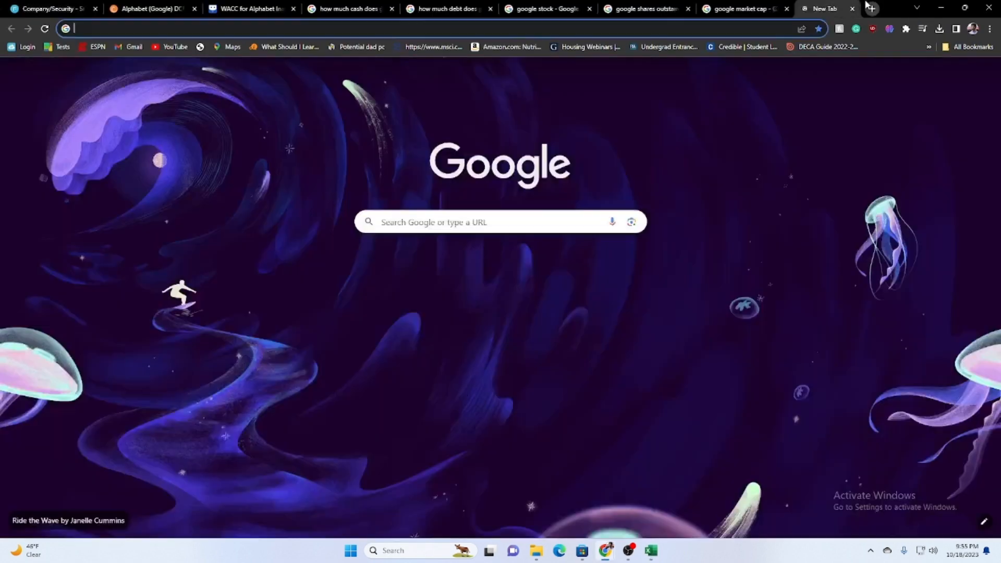
type("mcsi")
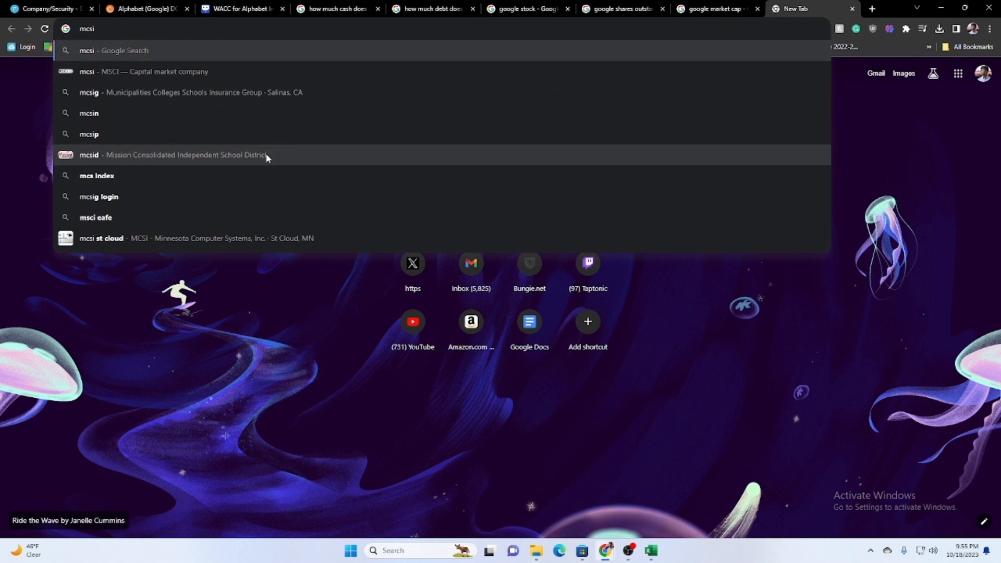
type(" esg")
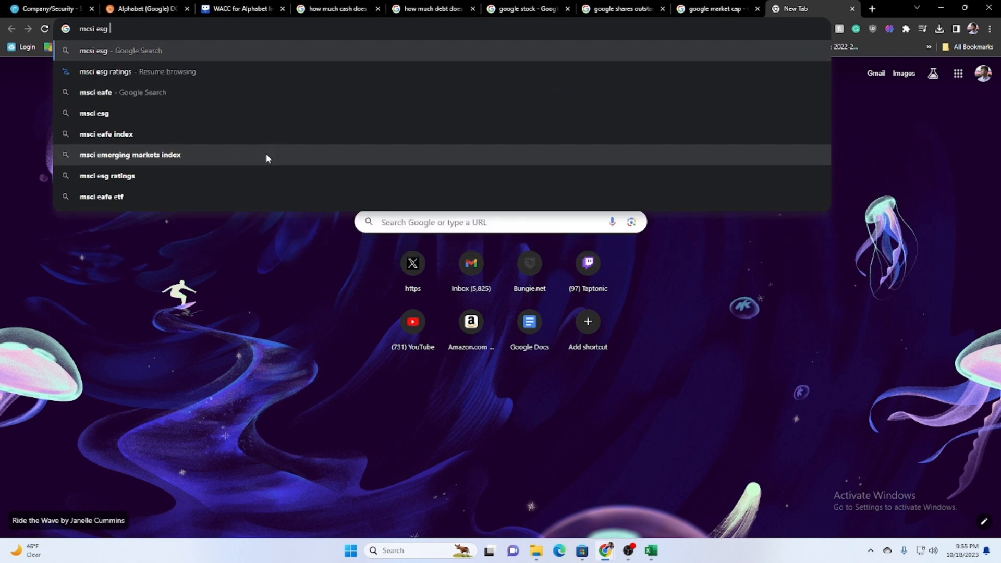
key("Down")
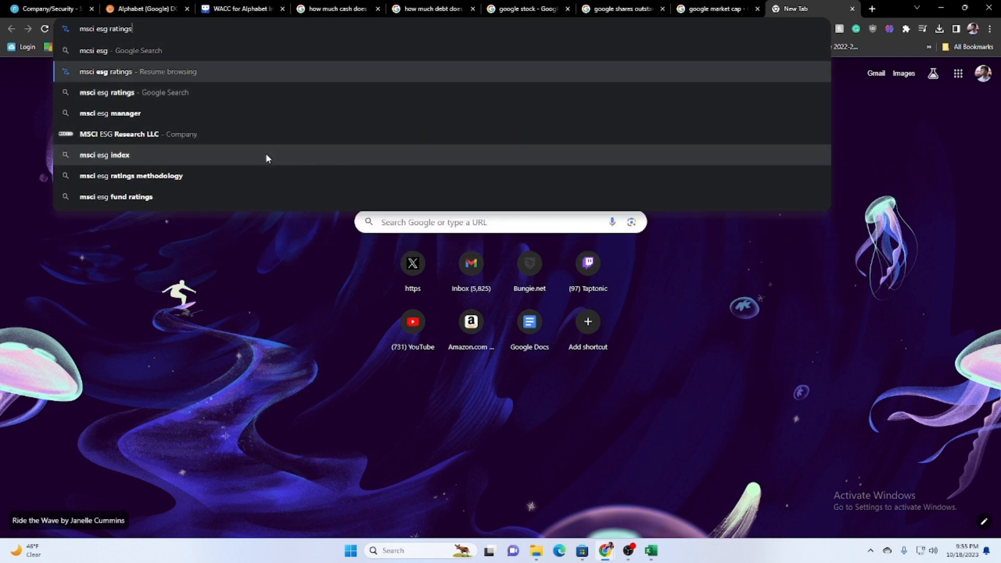
key("Return")
left_click(981, 73)
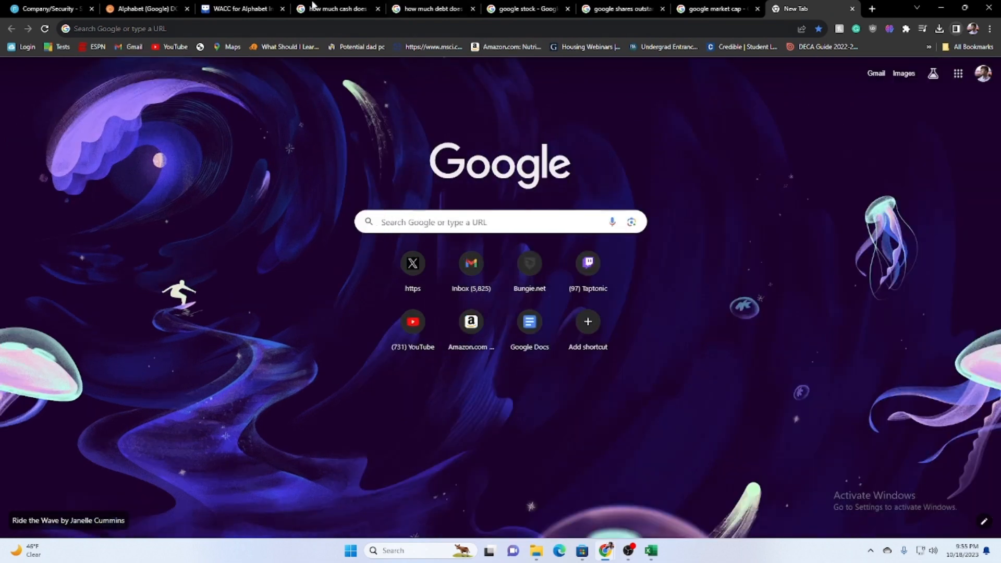
Search the web for msci esg ratings in the new browser tab.
left_click(214, 29)
type("msci")
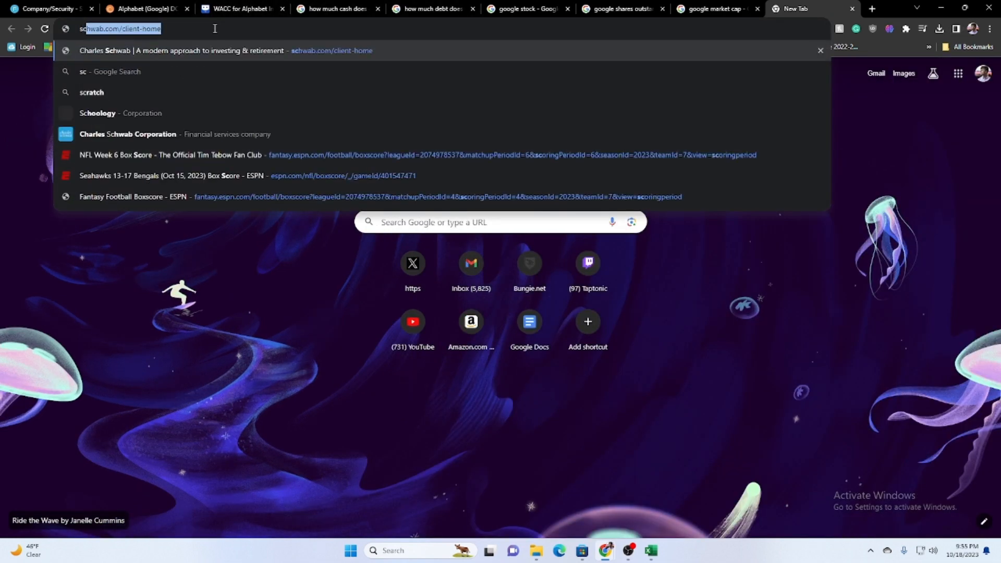
type(" esg ratings")
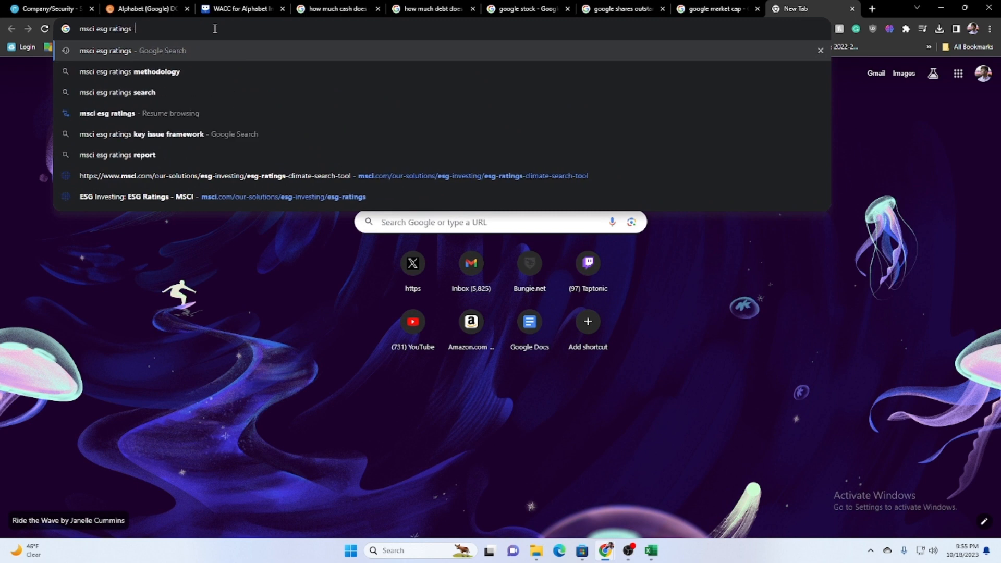
key("Return")
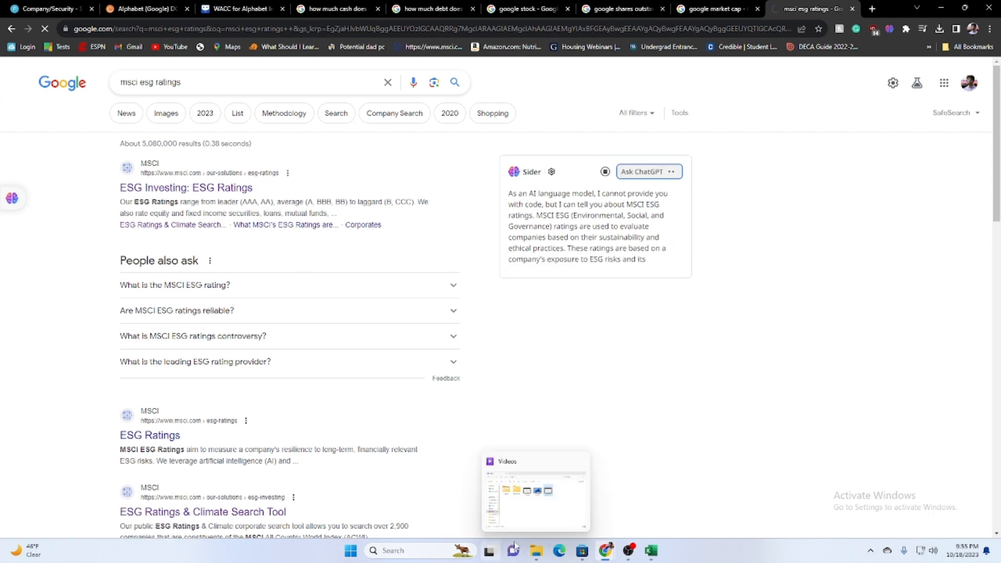
Open the ESG Investing: ESG Ratings result, look over the CCC to AAA rating scale and return to the search results.
left_click(244, 189)
scroll(667, 364, "down", 8)
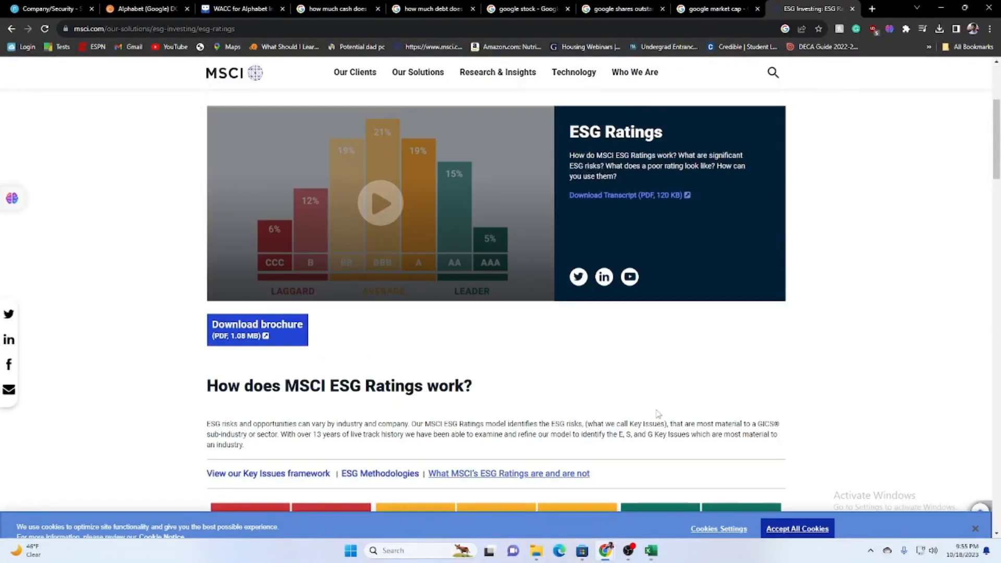
scroll(563, 125, "up", 1)
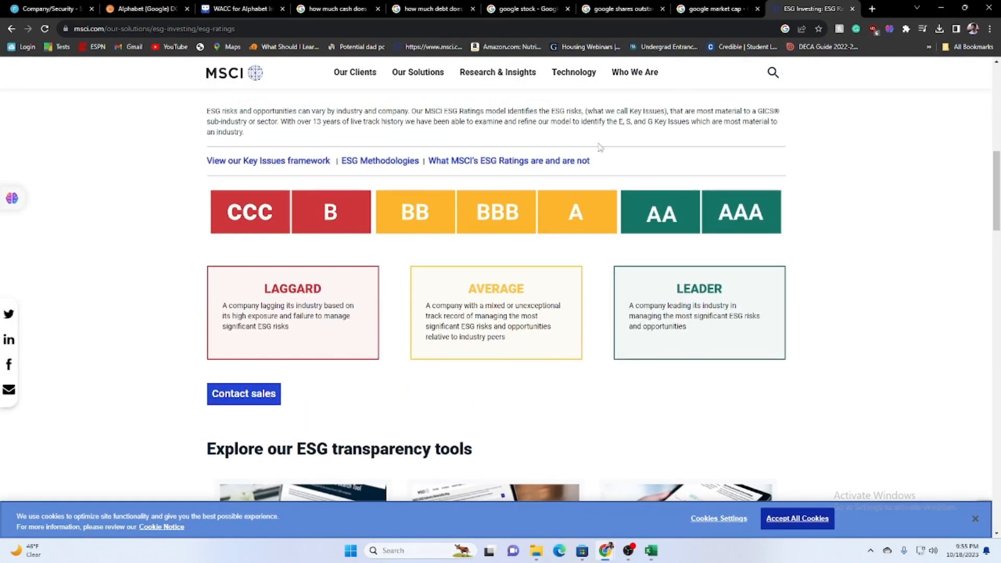
key("alt+Left")
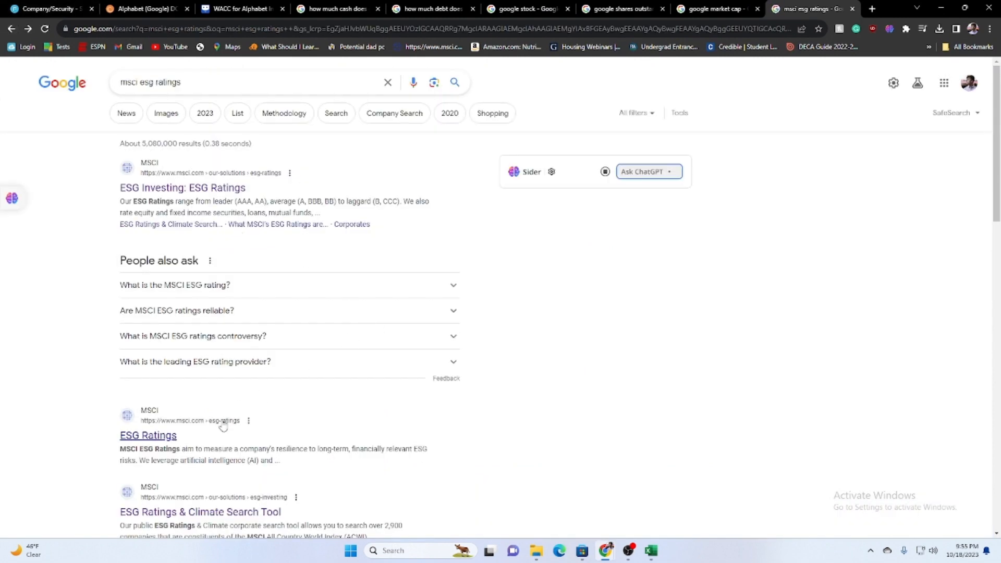
Find MSCI's ESG Ratings & Climate Search Tool among the search results and open it.
scroll(330, 304, "down", 4)
left_click_drag(330, 304, 71, 310)
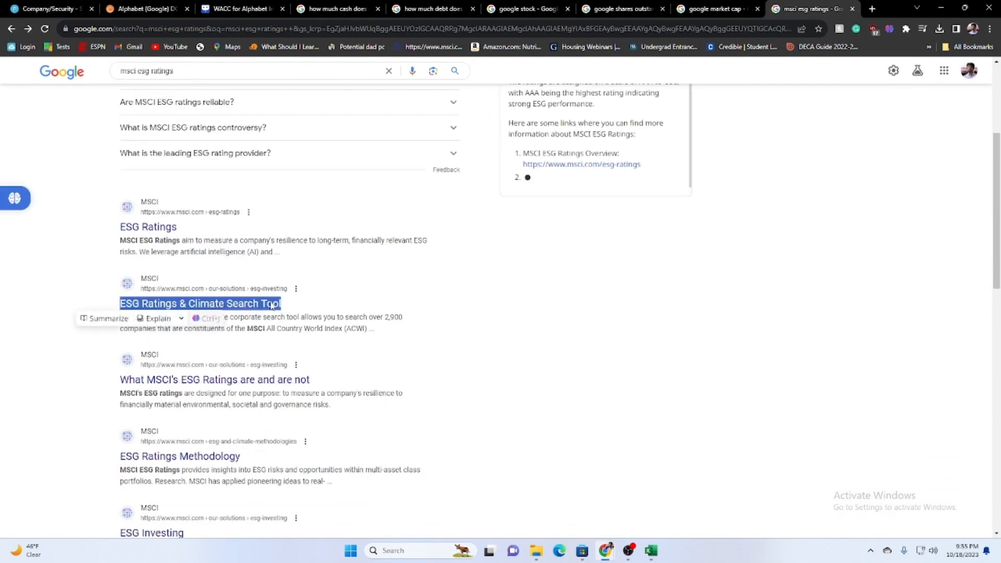
left_click(27, 296)
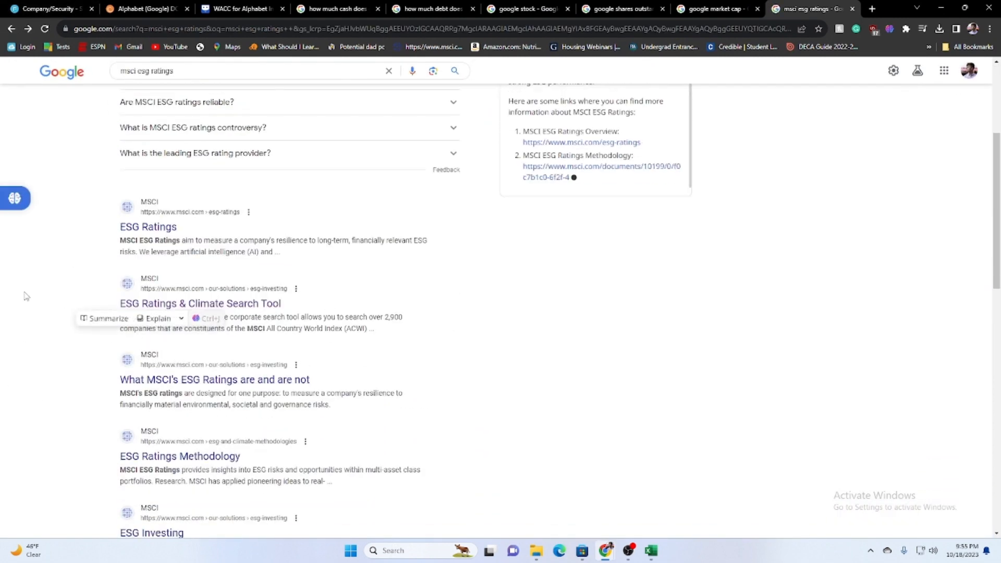
left_click(236, 306)
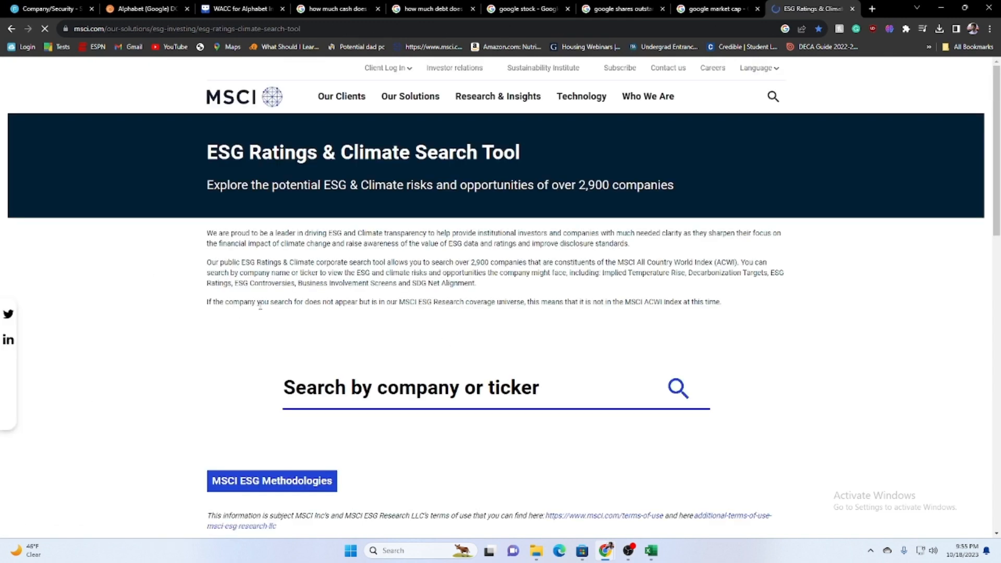
Try to find google in the company search, clear the entry and start looking up google in a new tab.
left_click(437, 401)
type("google")
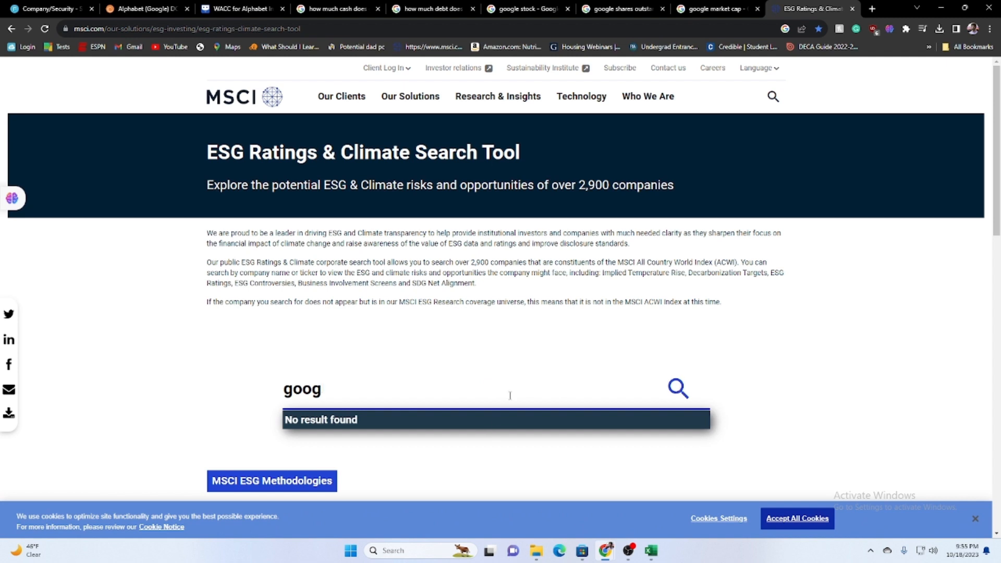
key("BackSpace")
key("BackSpace")
key("BackSpace")
key("BackSpace")
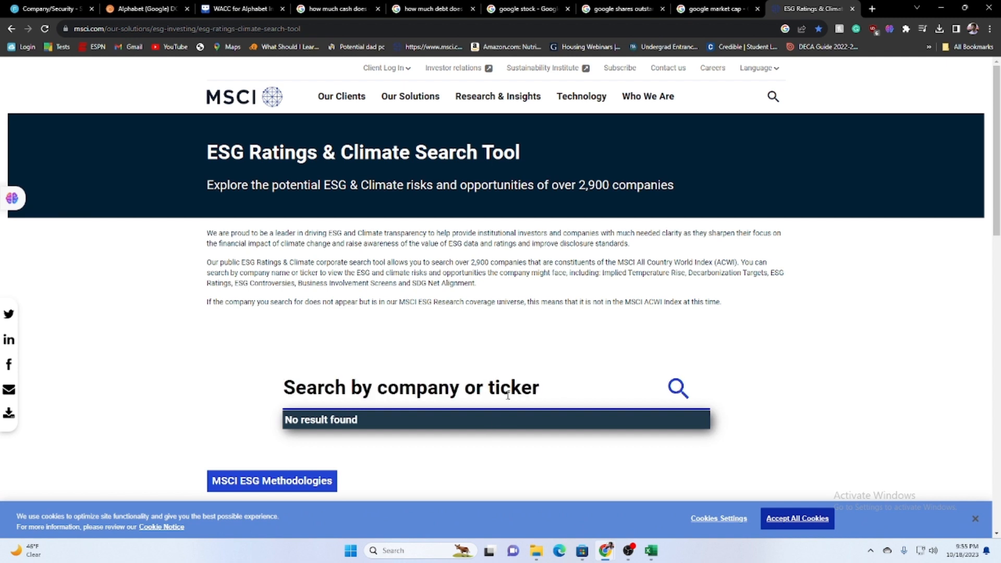
left_click(871, 9)
type("google")
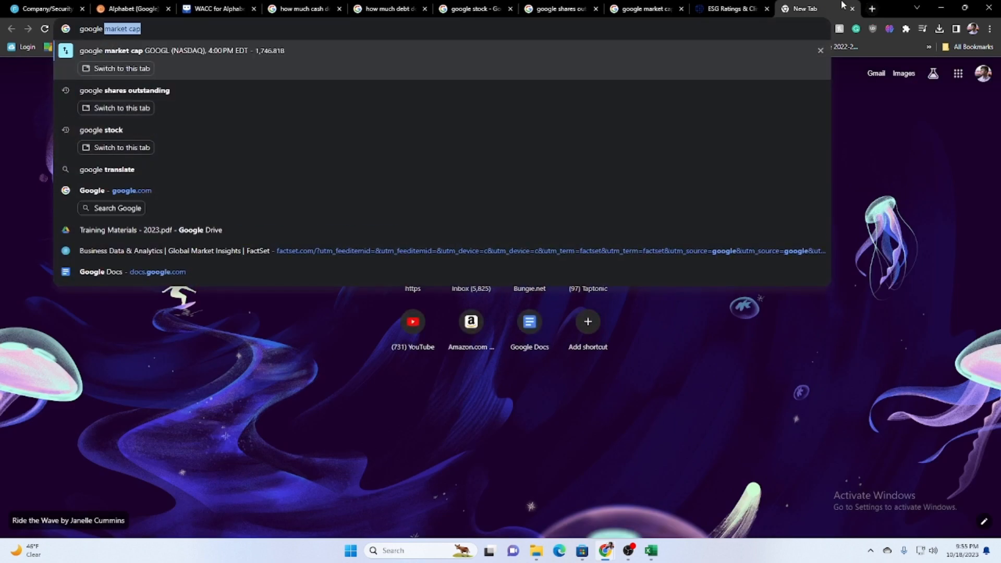
Return to the ESG Ratings & Climate Search Tool, search for the ticker GOOGL and open the Alphabet Inc. entry.
left_click(756, 7)
type("GOOGL")
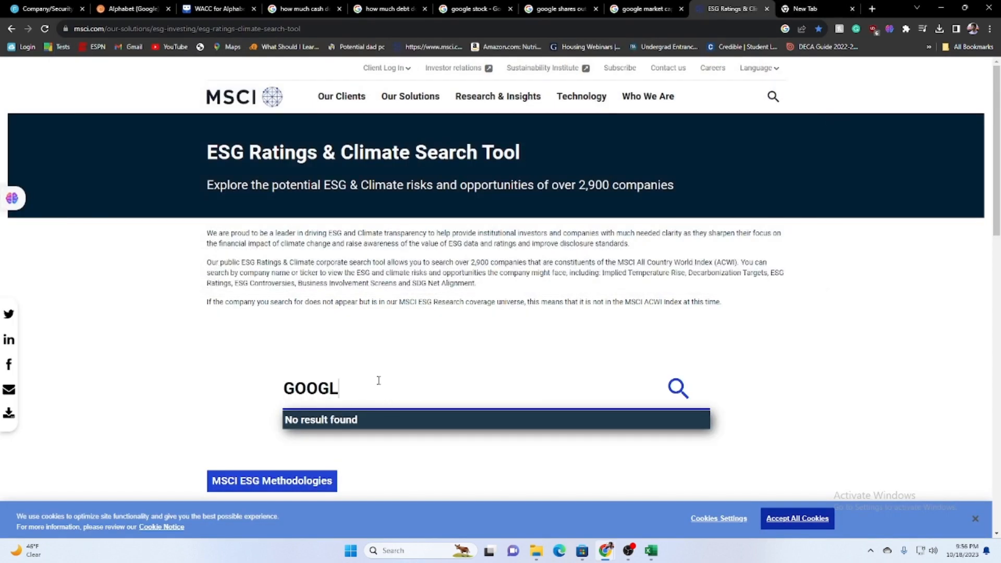
scroll(412, 365, "down", 5)
scroll(414, 324, "up", 2)
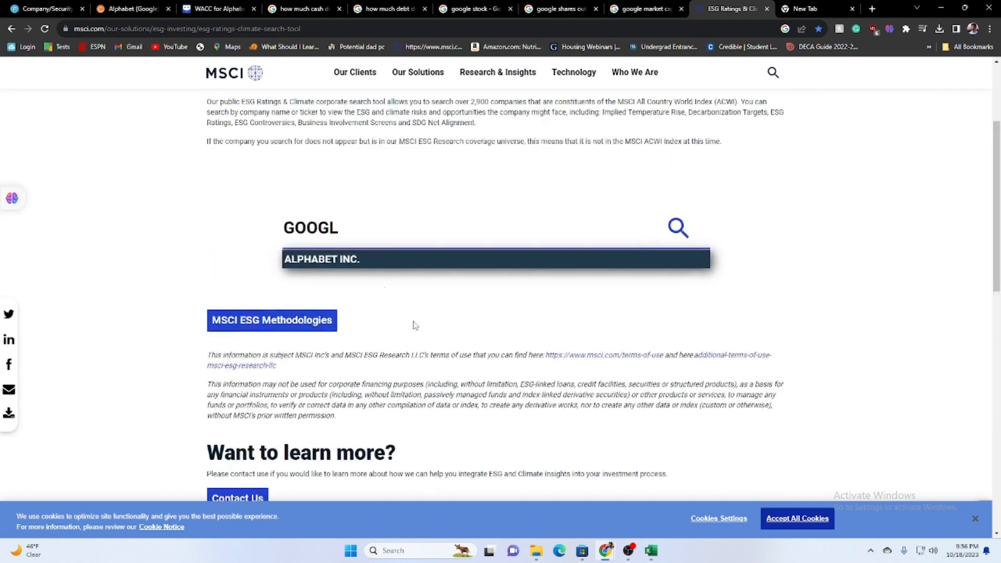
left_click(369, 260)
Look through Alphabet's question list and expand the one on managing ESG issues to read its MSCI ESG rating.
scroll(485, 242, "up", 3)
scroll(464, 313, "down", 7)
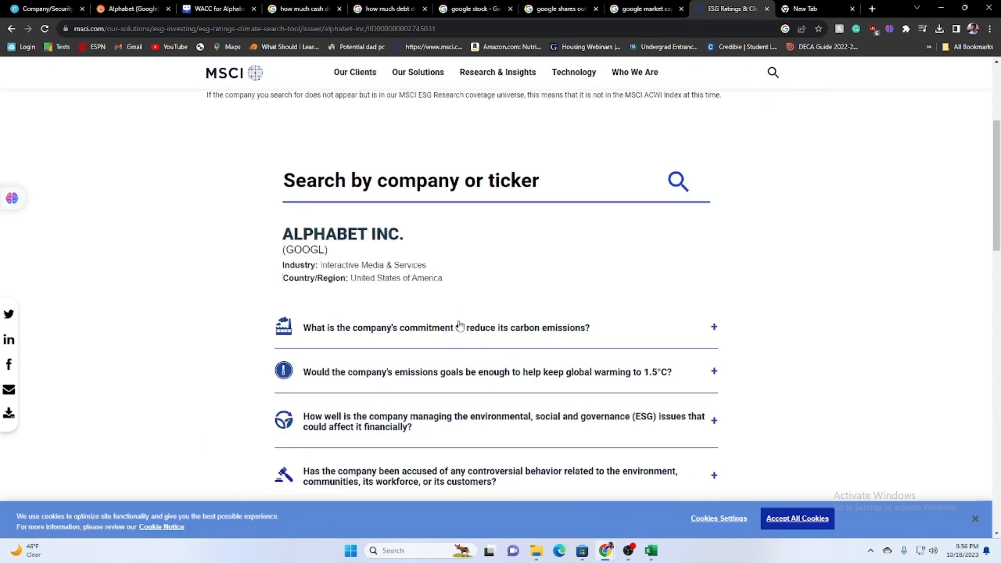
scroll(563, 235, "up", 4)
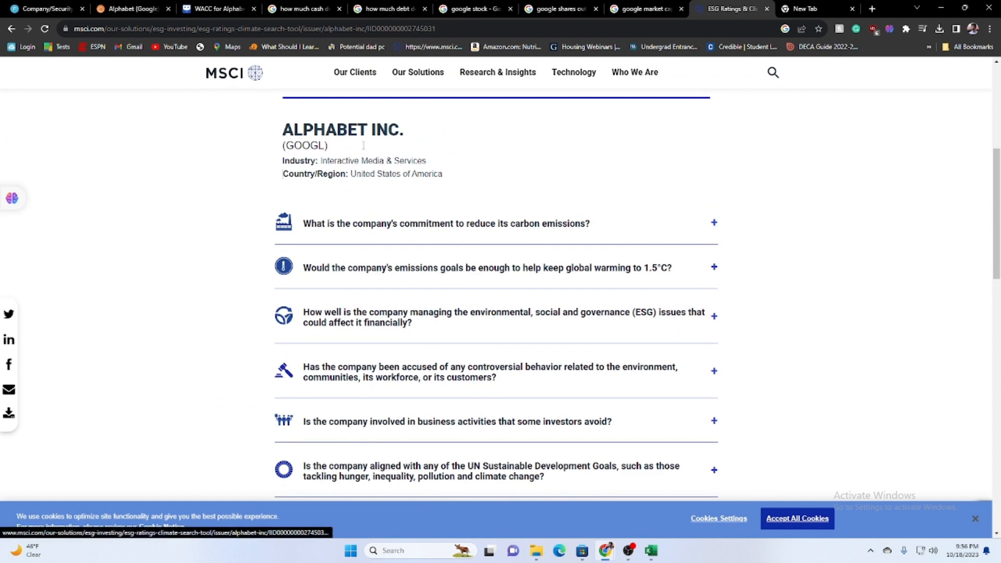
left_click(470, 214)
left_click(469, 215)
scroll(470, 328, "down", 5)
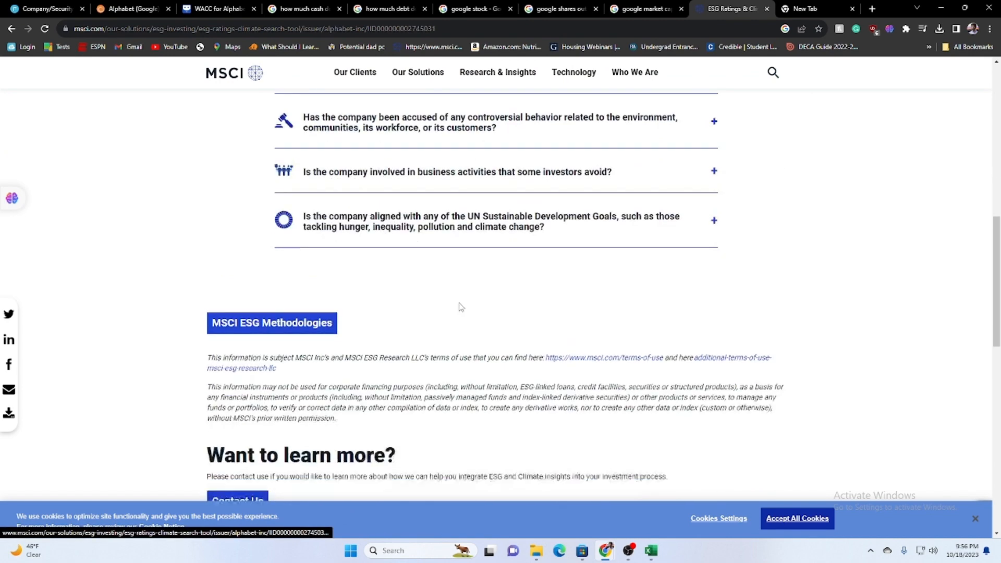
scroll(448, 250, "up", 2)
left_click(413, 179)
scroll(427, 208, "up", 2)
scroll(458, 250, "down", 2)
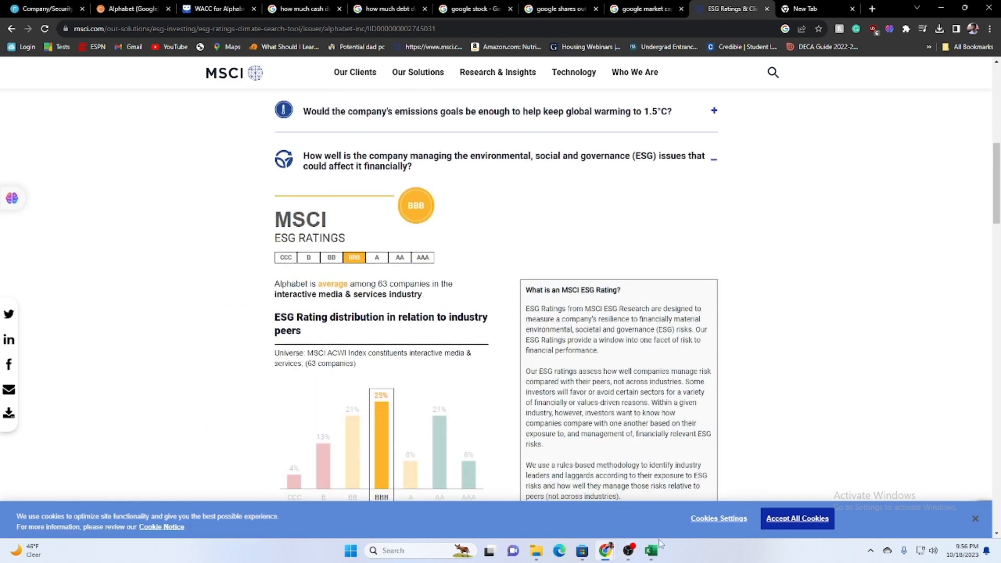
Switch to the GUIBA Blank DCF Template and enter BBB as the ESG Rating in C9 on the Cover Page.
mouse_move(652, 548)
left_click(485, 485)
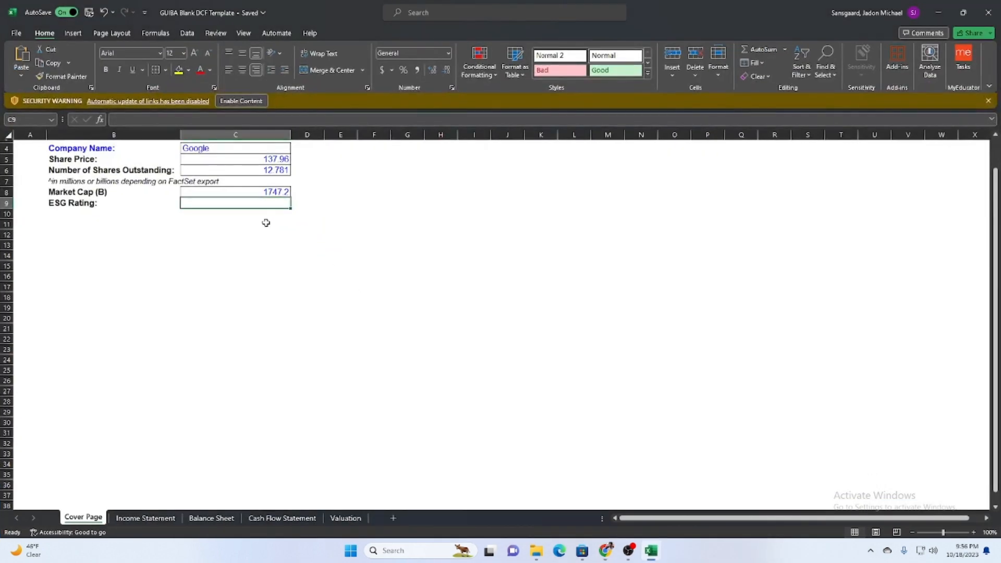
type("BBHB")
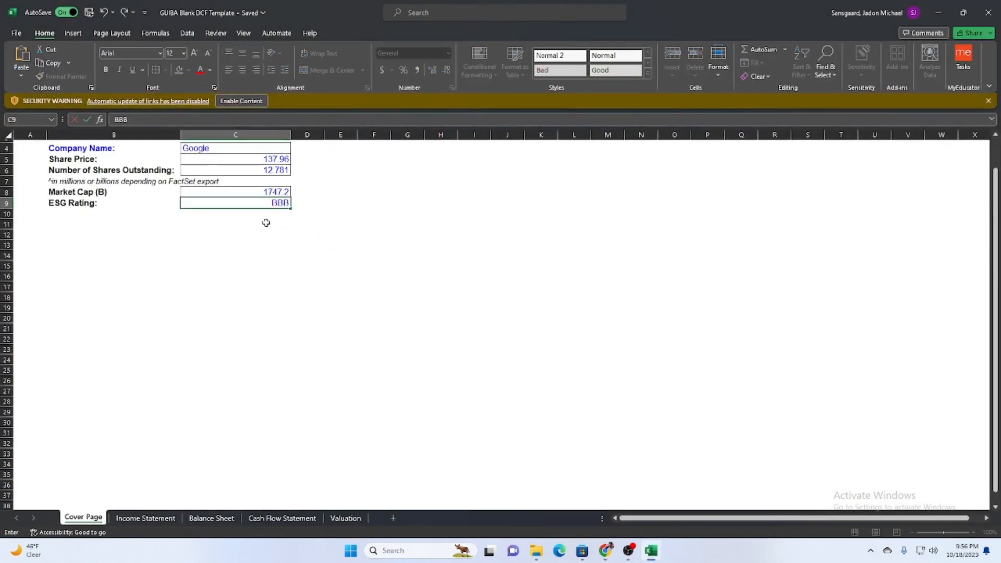
left_click(302, 224)
Link Diluted Shares Outstanding in C33 of the Valuation sheet to the Number of Shares Outstanding in Cover Page cell C6.
left_click(345, 517)
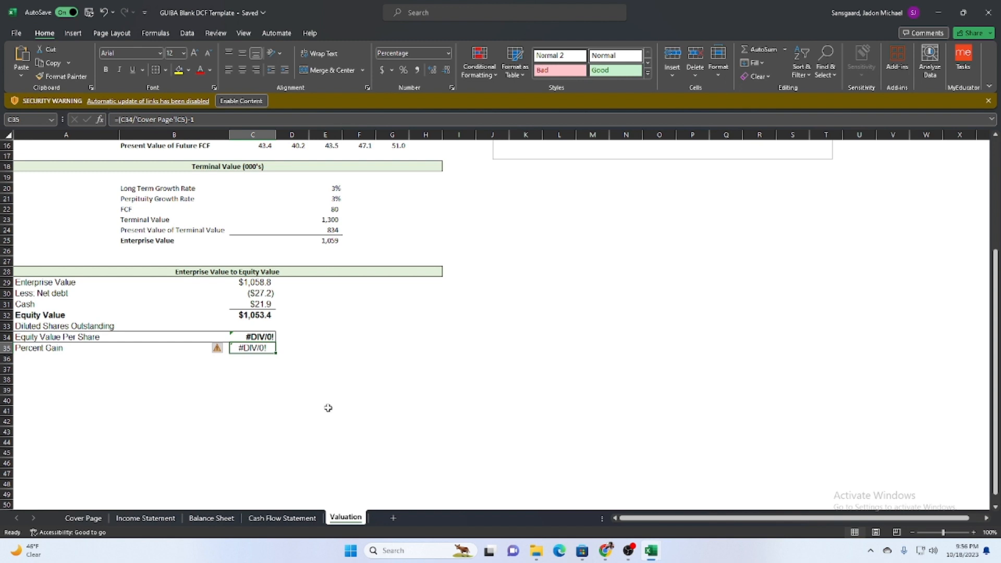
scroll(328, 407, "up", 1)
left_click(257, 360)
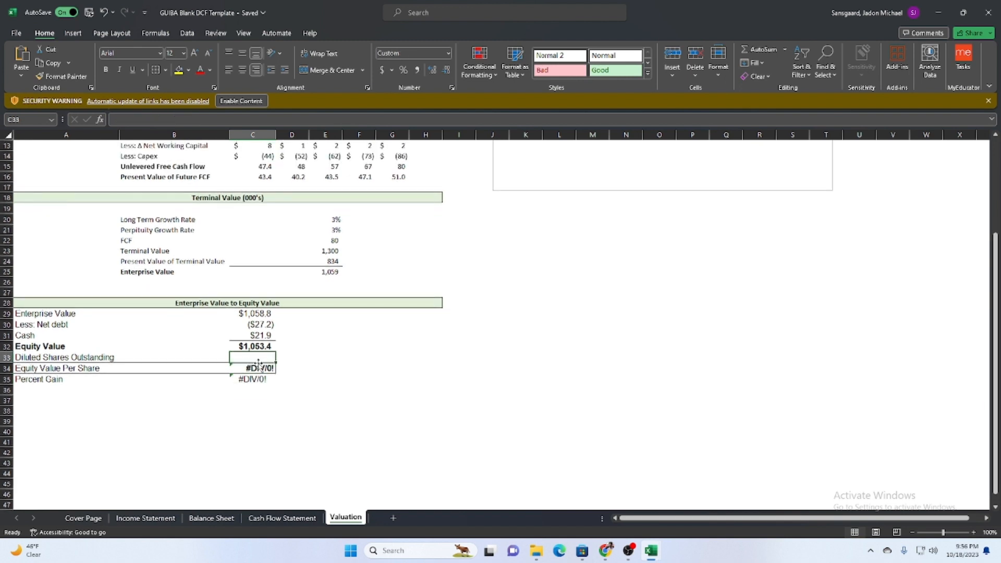
type("=")
left_click(83, 518)
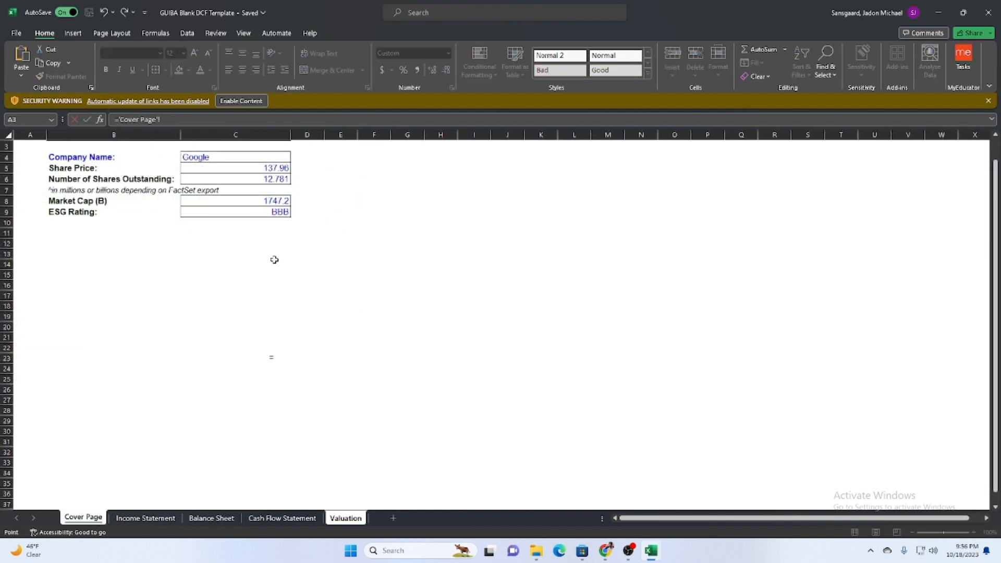
left_click(254, 203)
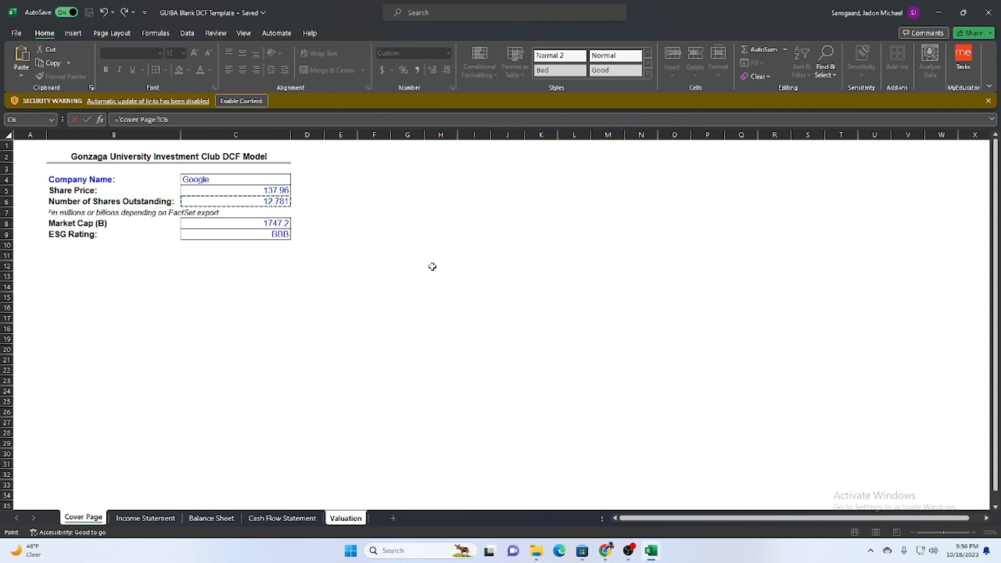
key("Return")
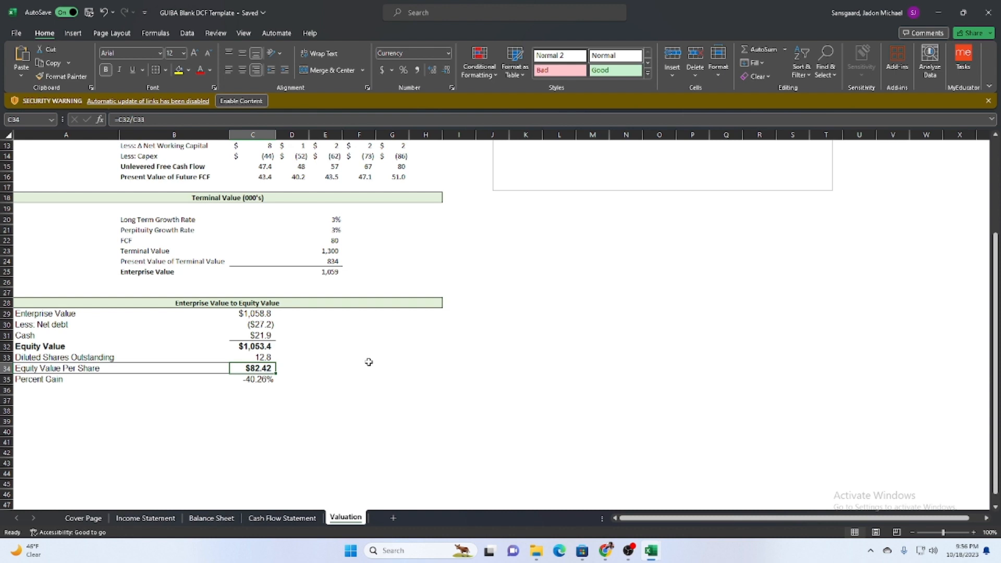
Set the Sales Inc. / (Dec) assumption in U4 of the Income Statement to 20% and check the Valuation and Cover Page sheets.
left_click(263, 384)
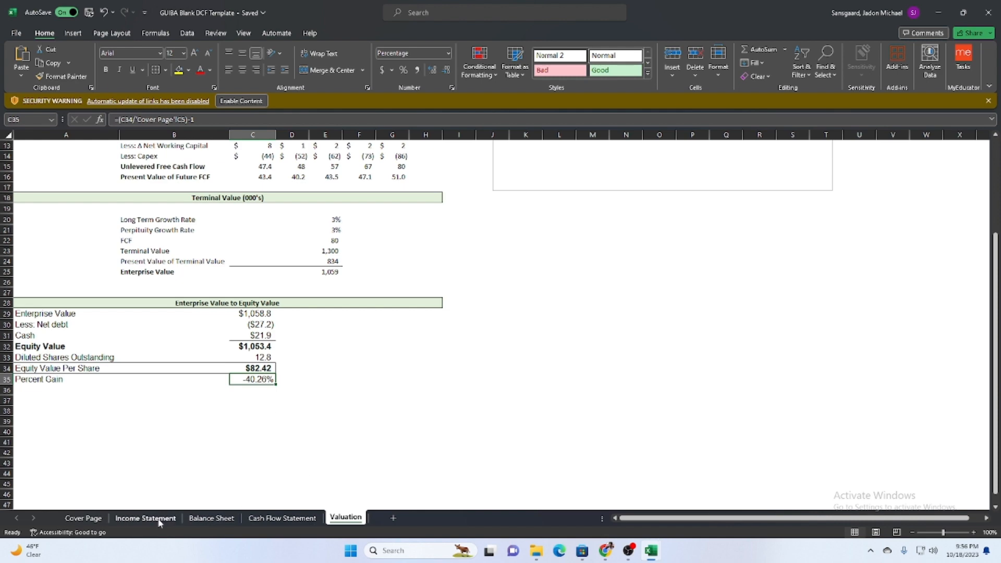
left_click(141, 518)
left_click(860, 179)
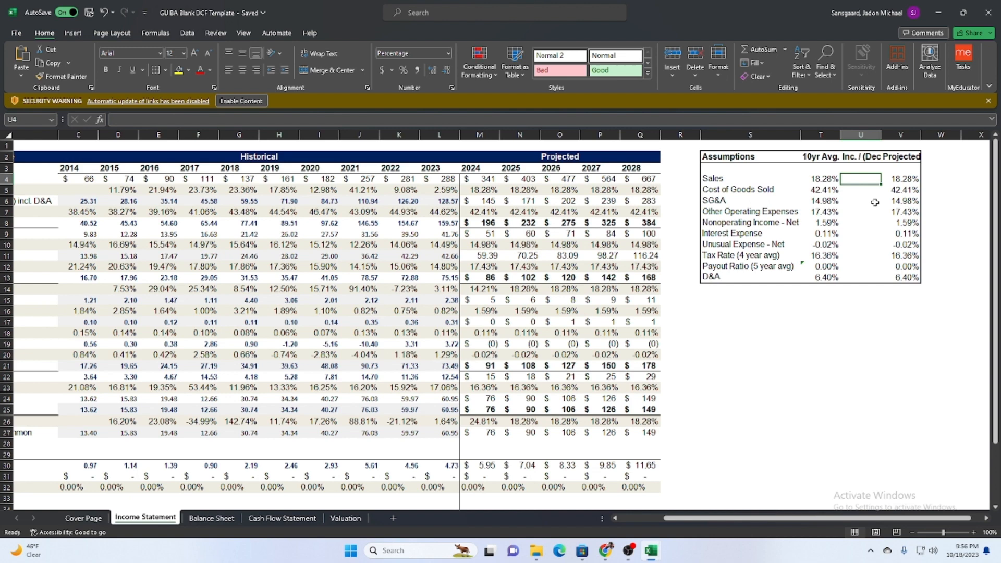
type("20")
key("Return")
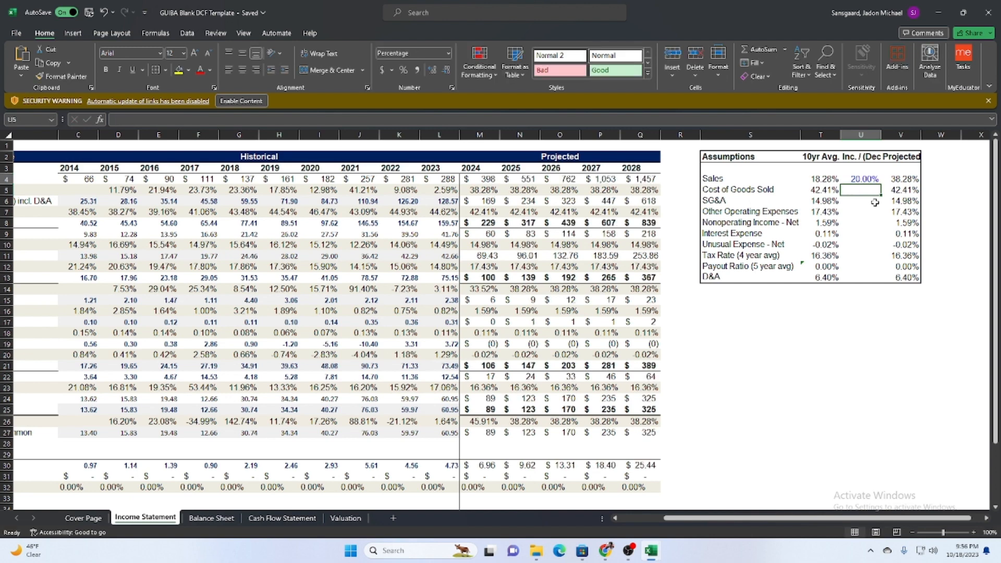
left_click(346, 518)
left_click(83, 518)
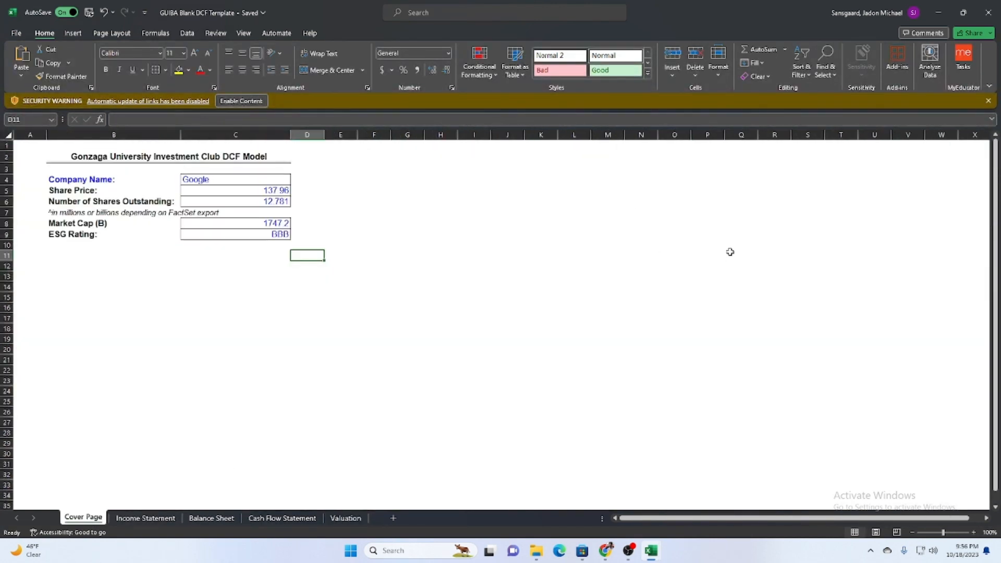
Review the Sales increase assumption on the Income Statement against the Valuation sheet's free cash flows and percent gain and the Cover Page share price.
left_click(145, 518)
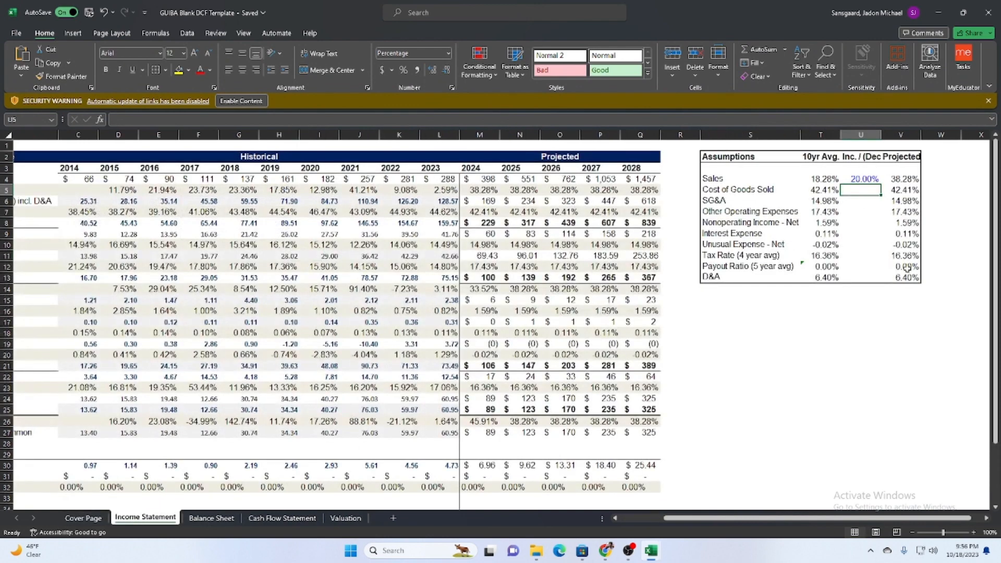
left_click(880, 177)
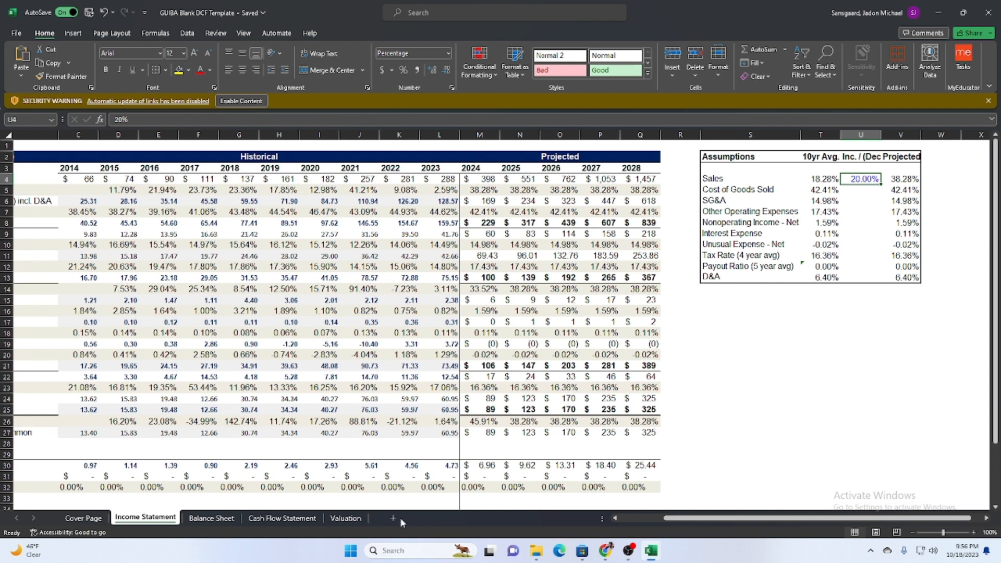
left_click(345, 517)
scroll(417, 284, "up", 5)
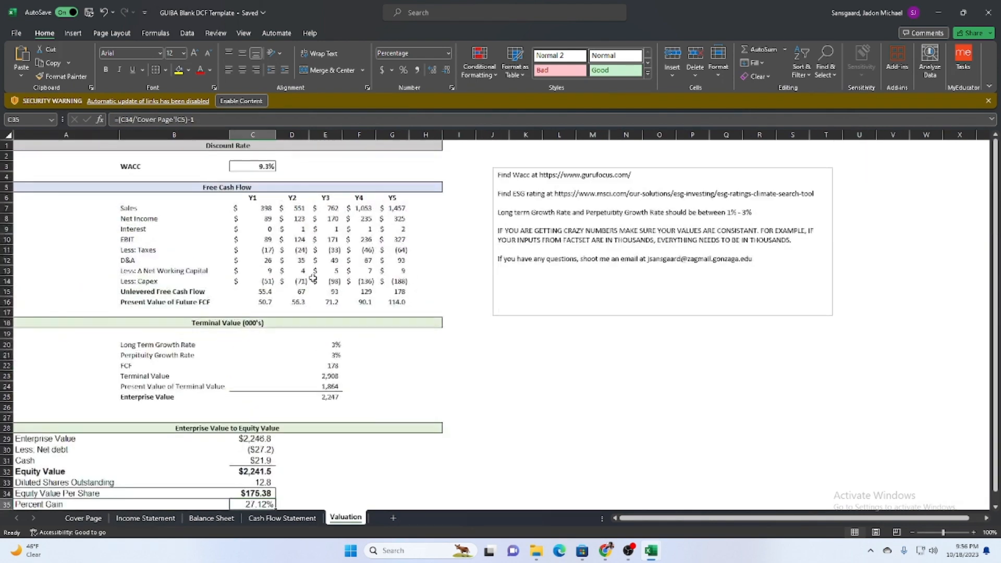
scroll(306, 369, "down", 5)
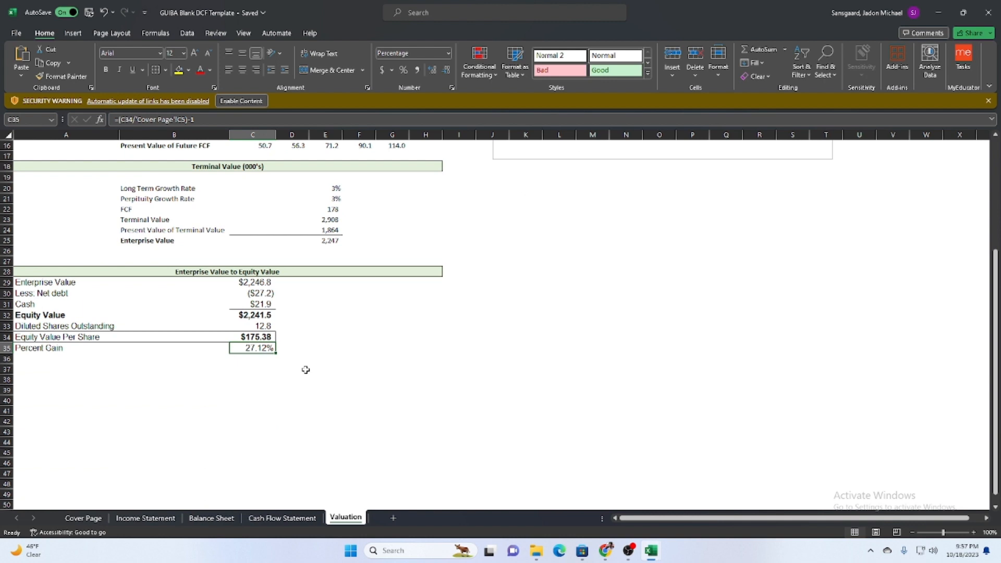
left_click(67, 531)
left_click(83, 517)
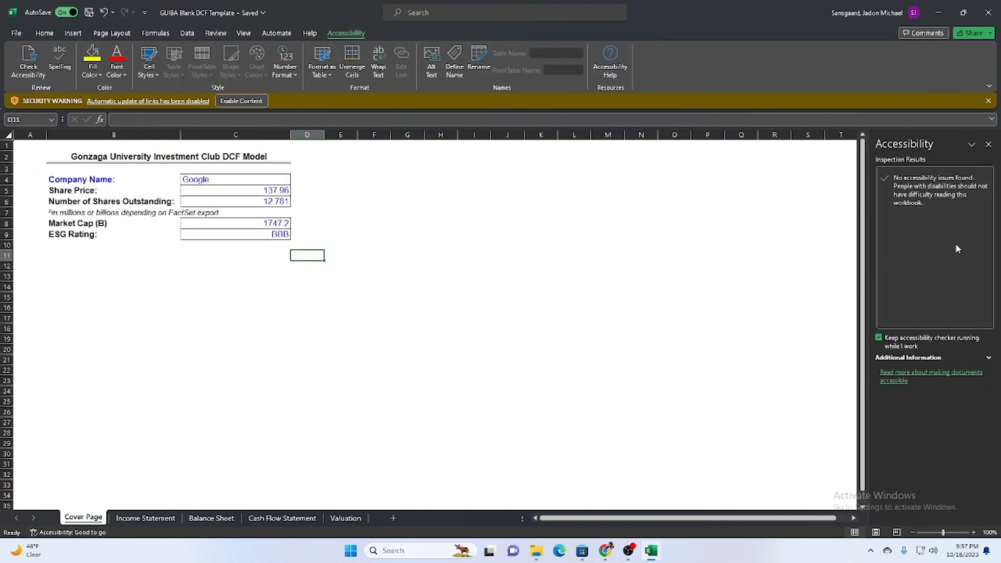
left_click(988, 144)
left_click(348, 518)
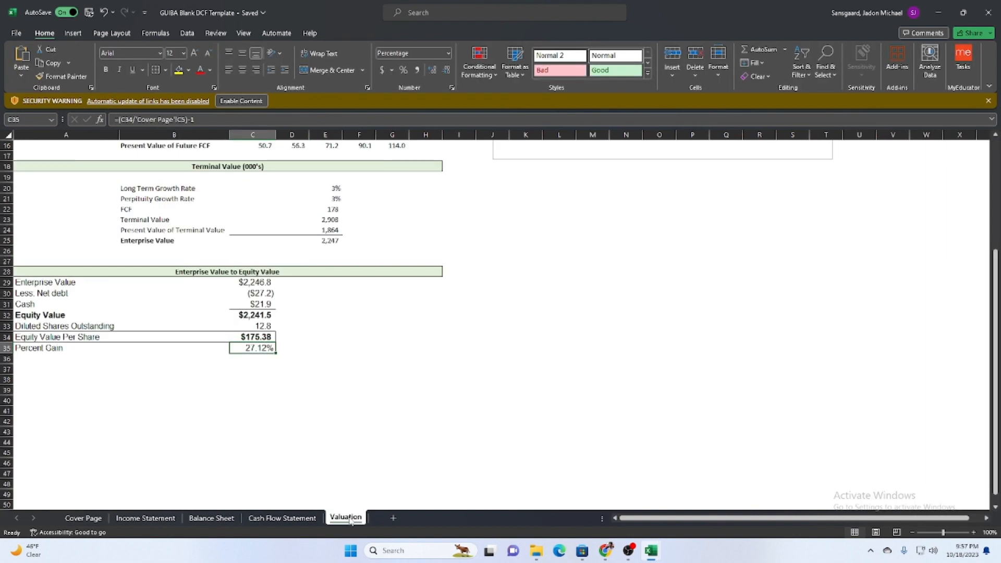
scroll(265, 364, "up", 5)
left_click(253, 281)
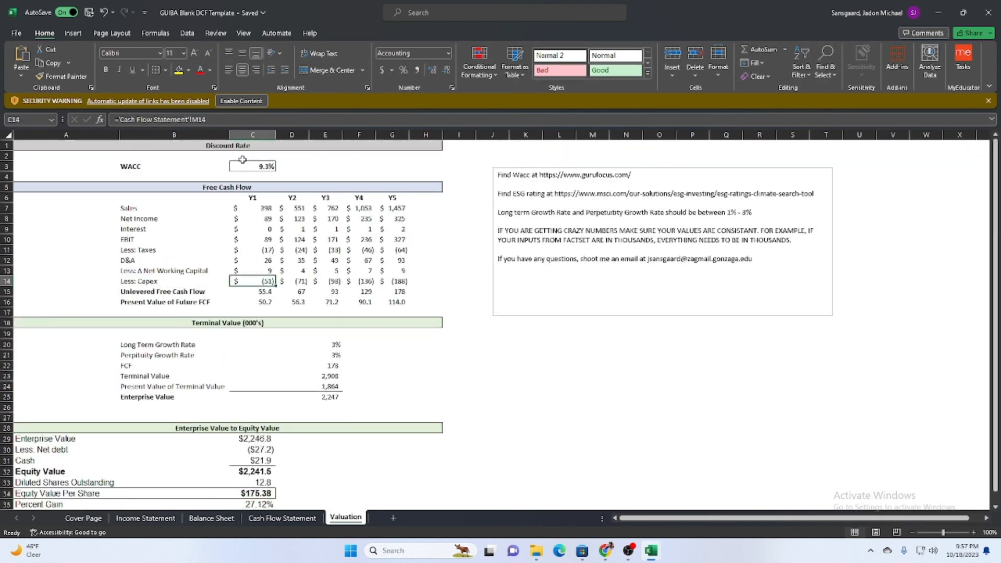
left_click(513, 417)
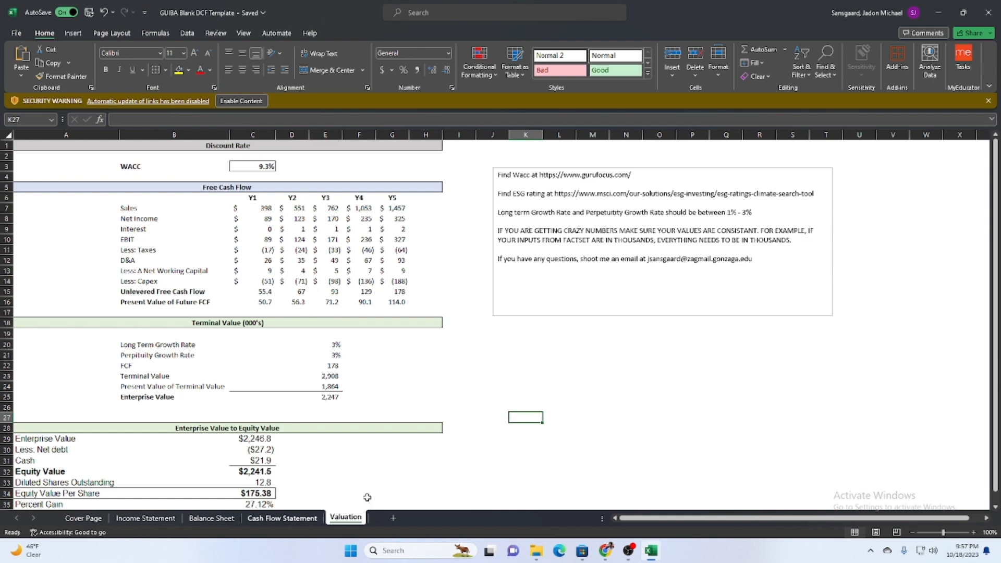
Examine the projected Capital Expenditures for 2024 to 2028 and the Capital Expenditures % of Sales assumption on the Cash Flow Statement sheet.
left_click(292, 519)
scroll(448, 412, "up", 3)
left_click(372, 291)
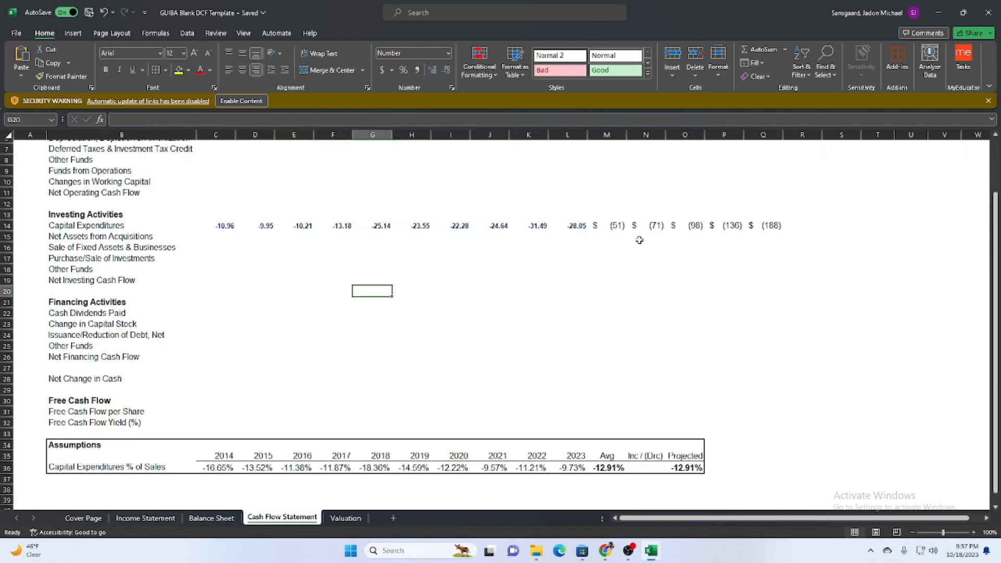
left_click(616, 227)
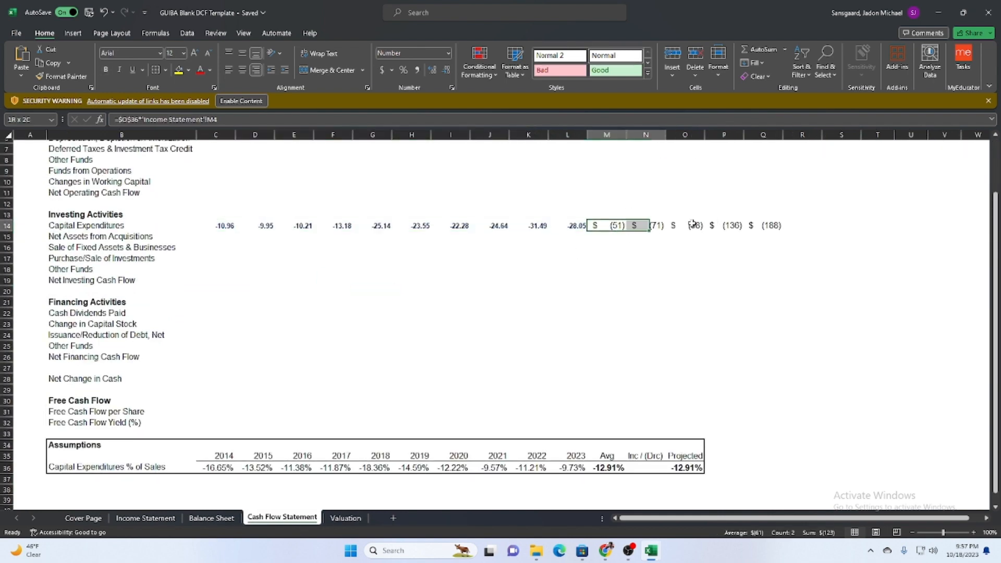
key("ctrl+shift+Right")
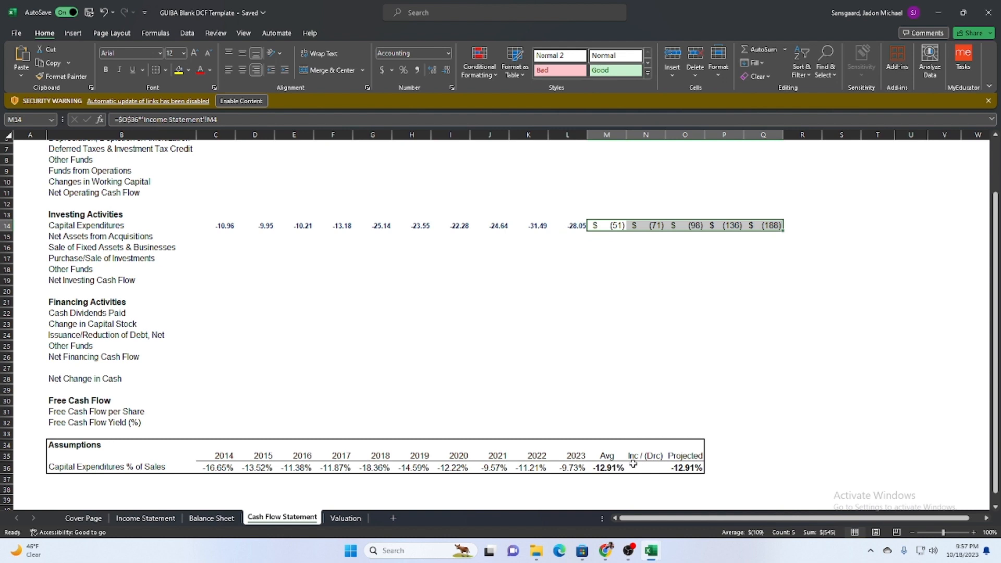
left_click(633, 463)
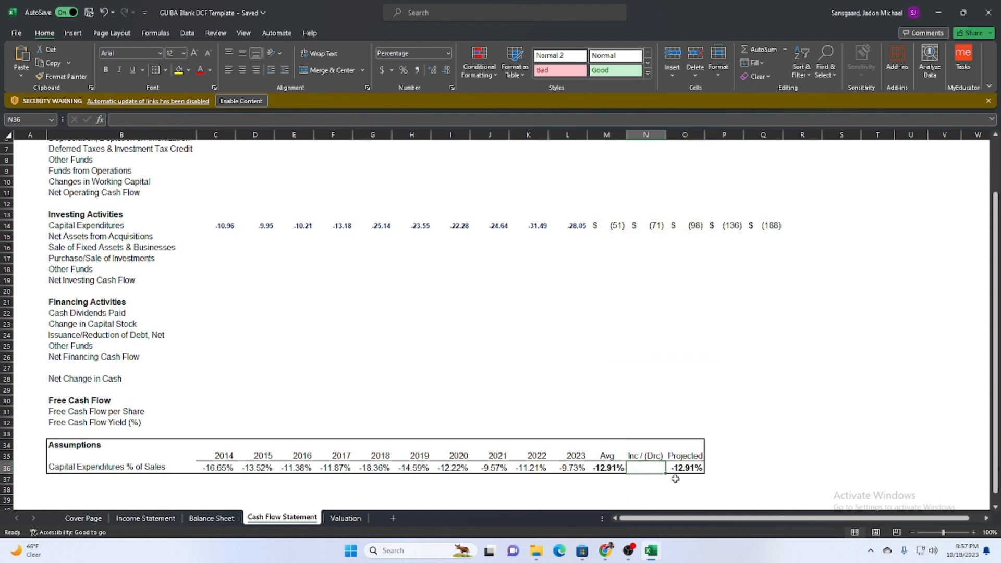
scroll(660, 369, "up", 2)
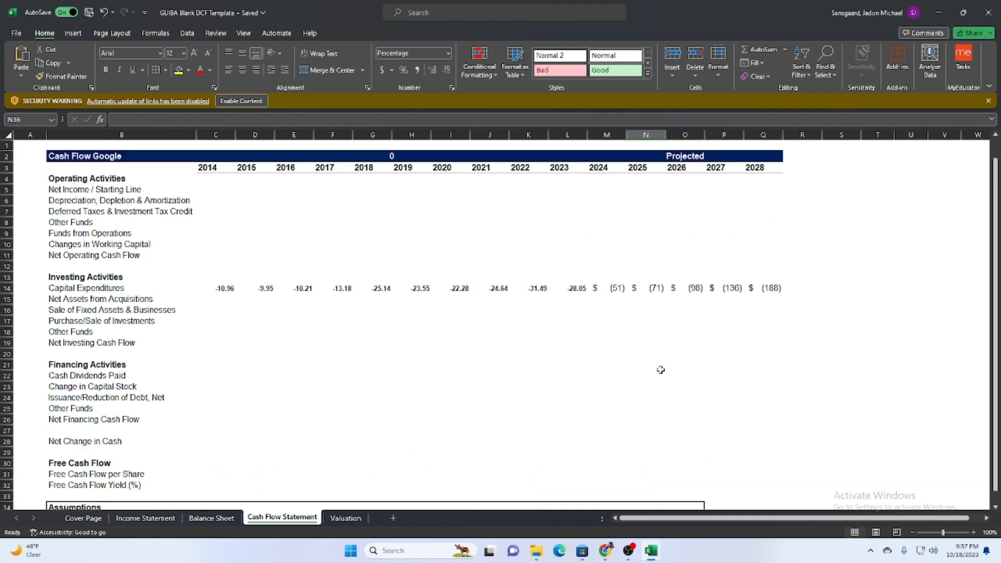
scroll(629, 437, "down", 3)
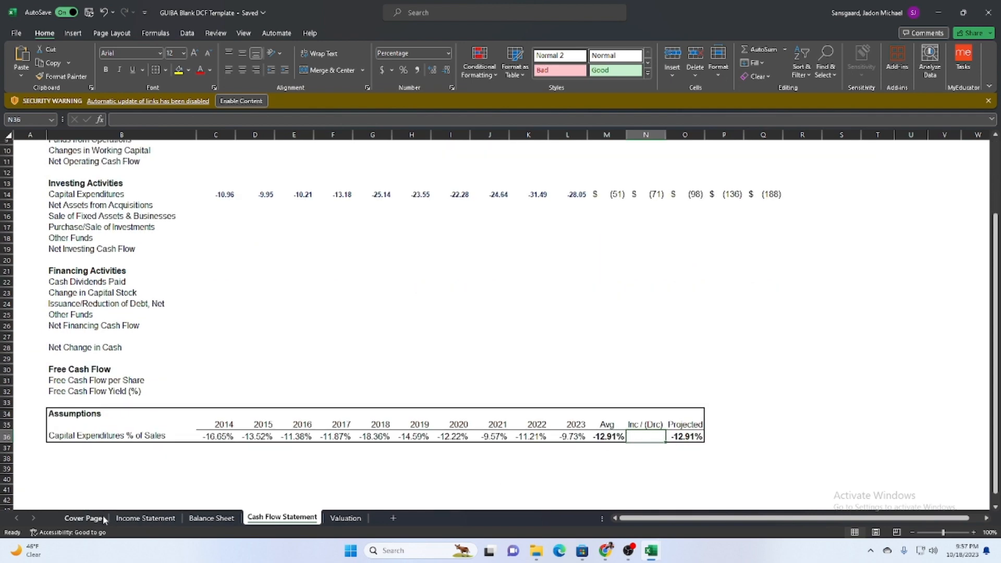
Set the Sales Inc. / (Dec) assumption in U4 of the Income Statement to 10% and check the Valuation sheet.
left_click(84, 518)
left_click(145, 517)
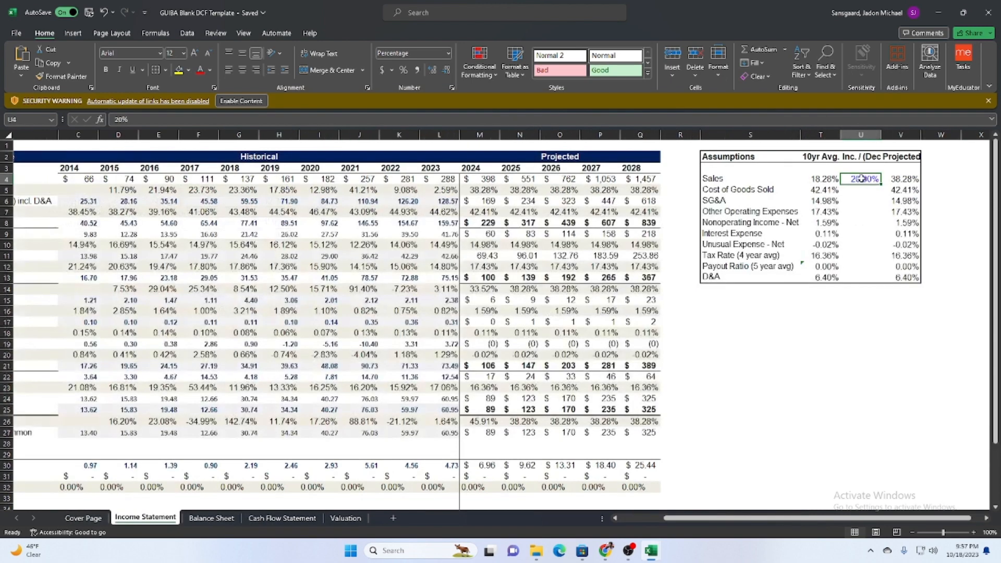
type("10")
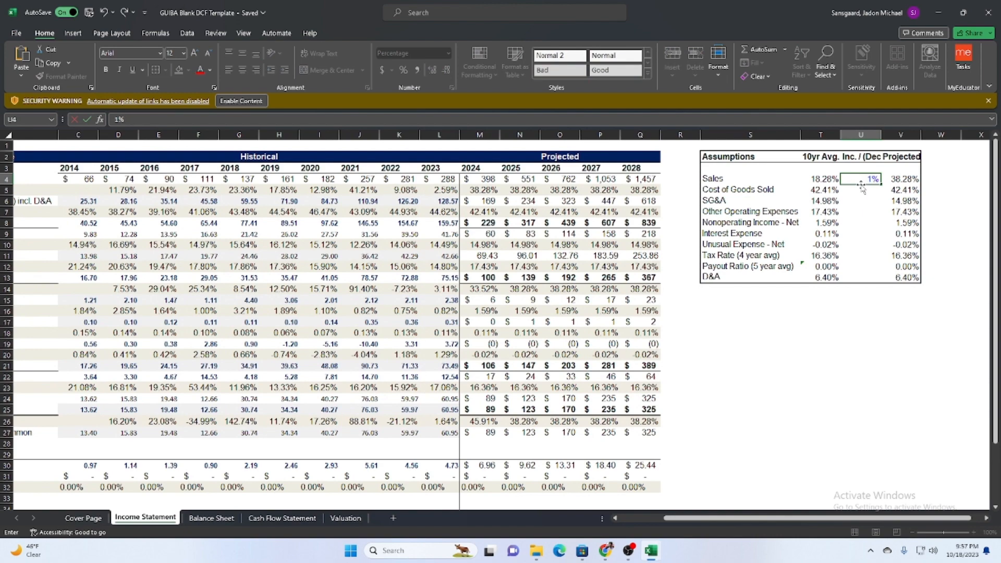
key("Return")
left_click(344, 518)
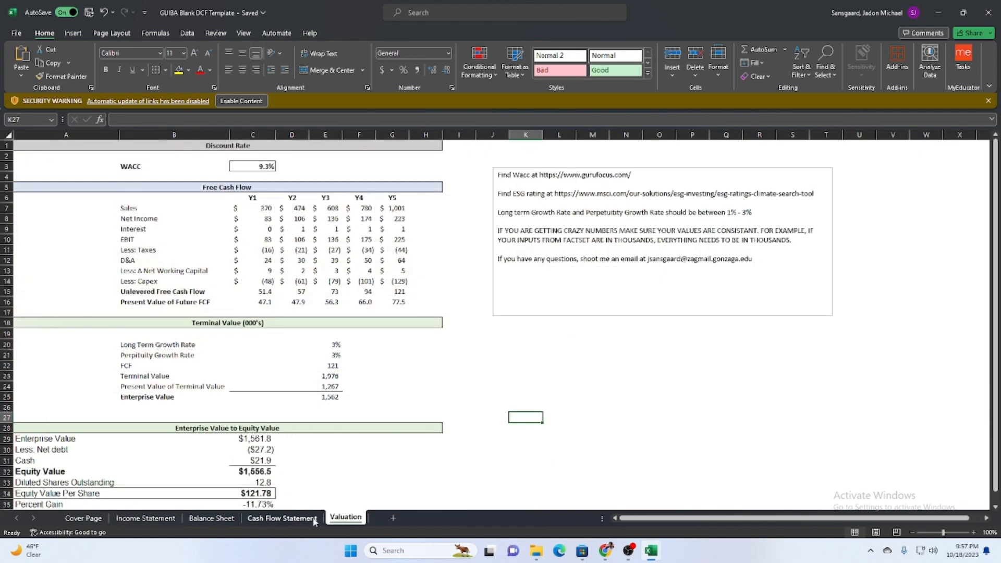
Set the Capital Expenditures % of Sales Inc / (Drc) assumption in N36 of the Cash Flow Statement to 5%.
left_click(211, 518)
left_click(148, 518)
left_click(205, 520)
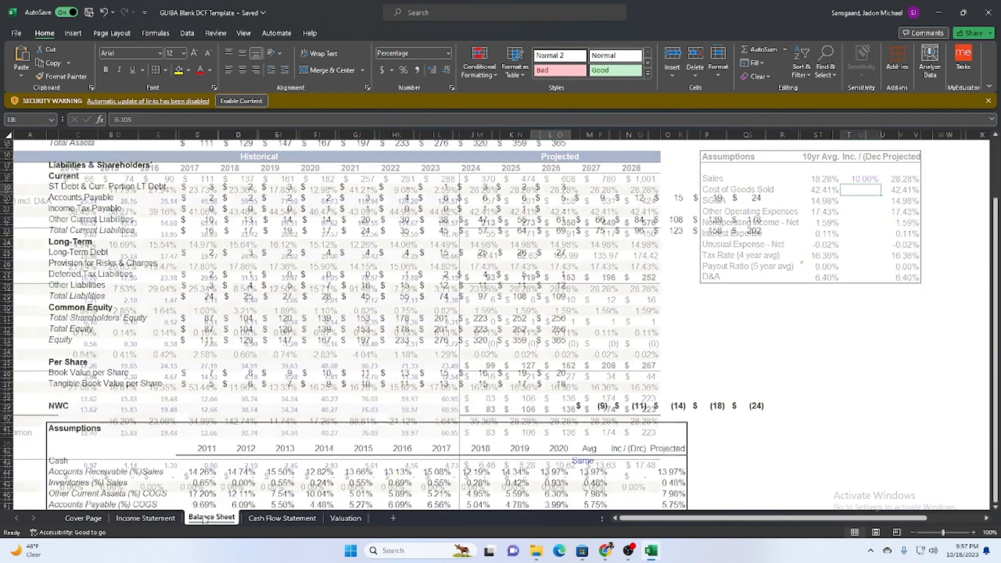
left_click(282, 517)
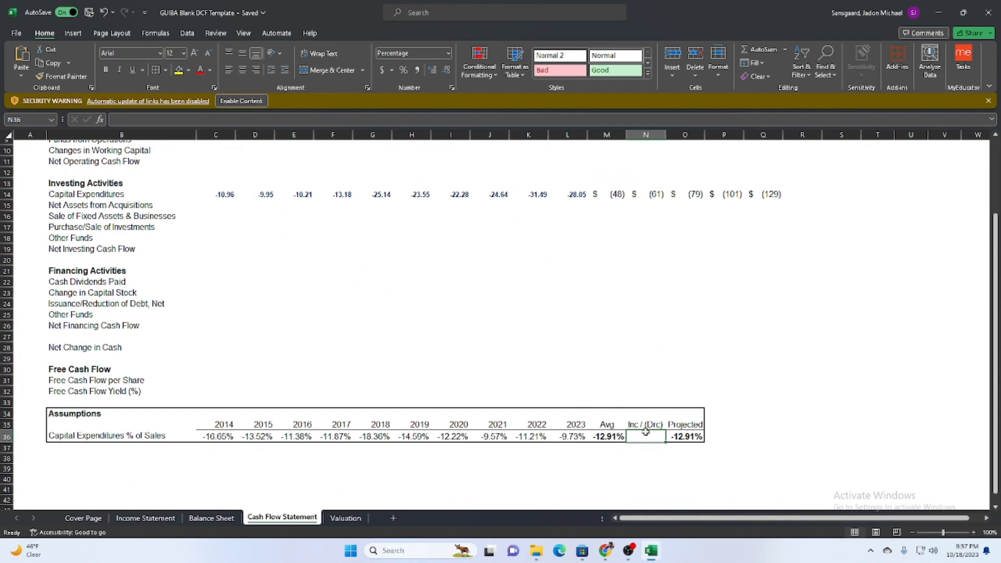
type("5")
key("Return")
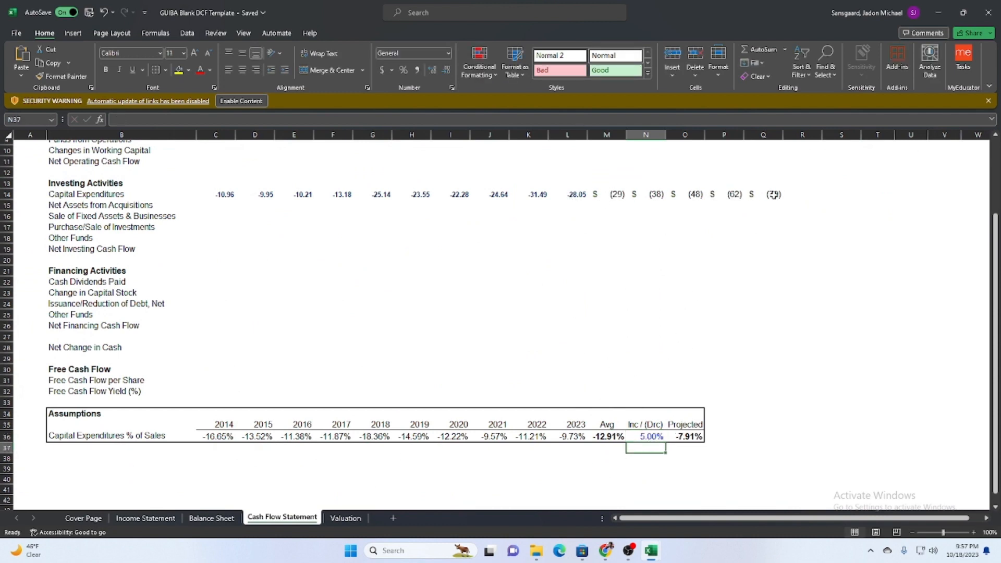
Compare the Equity Value Per Share and Percent Gain on the Valuation sheet with the Share Price on the Cover Page.
left_click(345, 518)
scroll(354, 404, "down", 5)
scroll(375, 415, "up", 5)
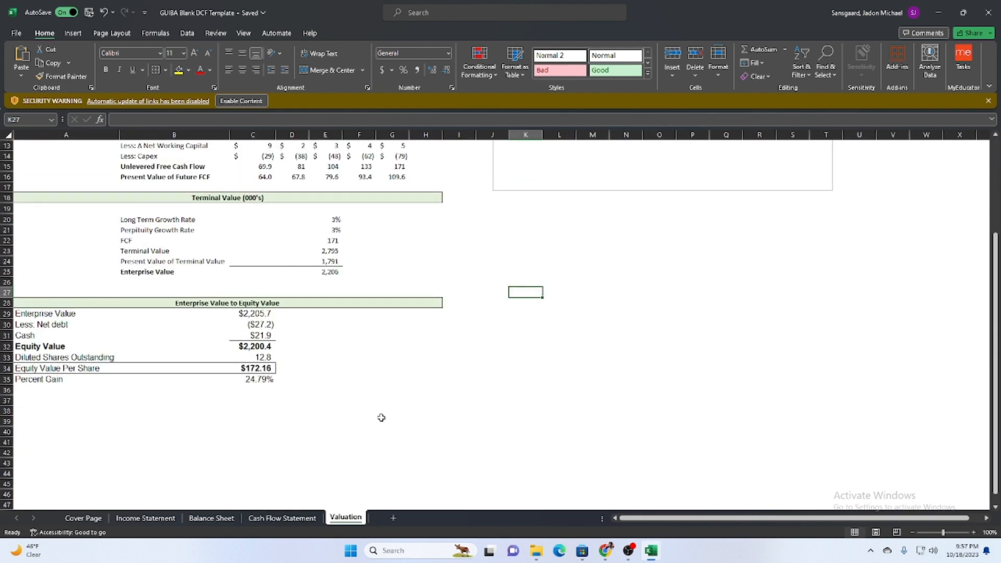
scroll(271, 377, "down", 3)
left_click(88, 518)
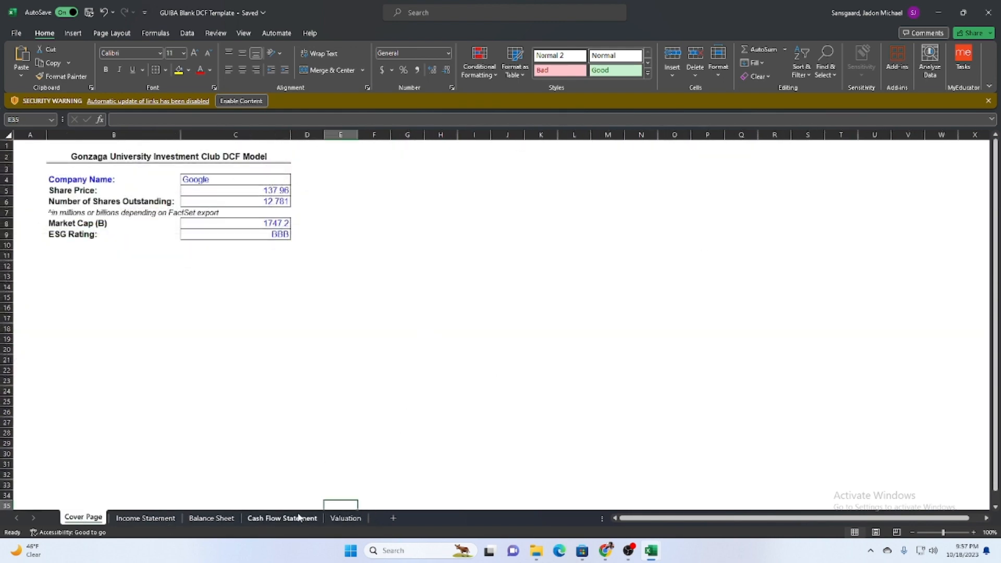
left_click(345, 517)
scroll(438, 311, "up", 3)
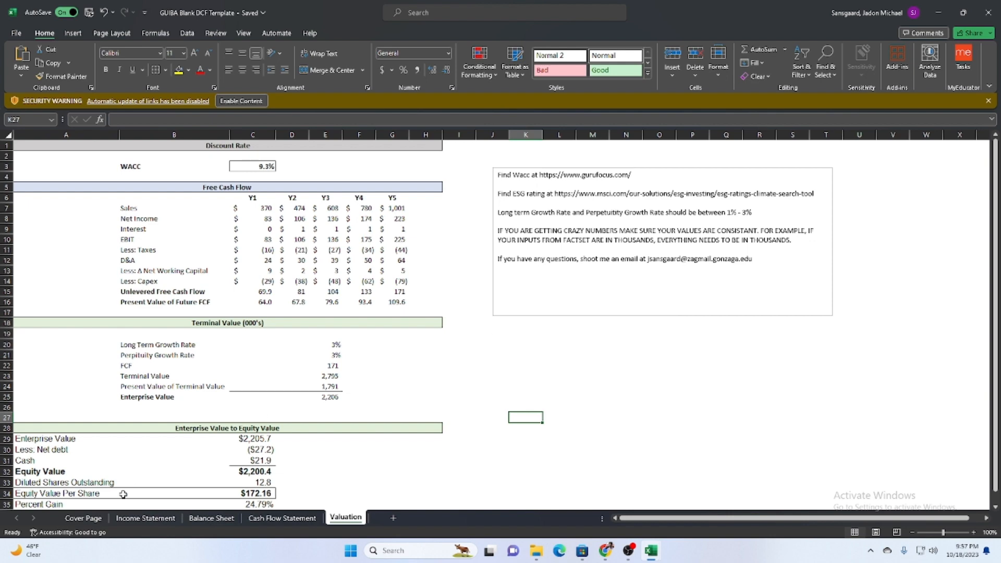
Set the Sales Inc. / (Dec) assumption in U4 of the Income Statement to 5% and check the resulting equity value on the Valuation sheet.
left_click(91, 517)
key("ctrl+Page_Down")
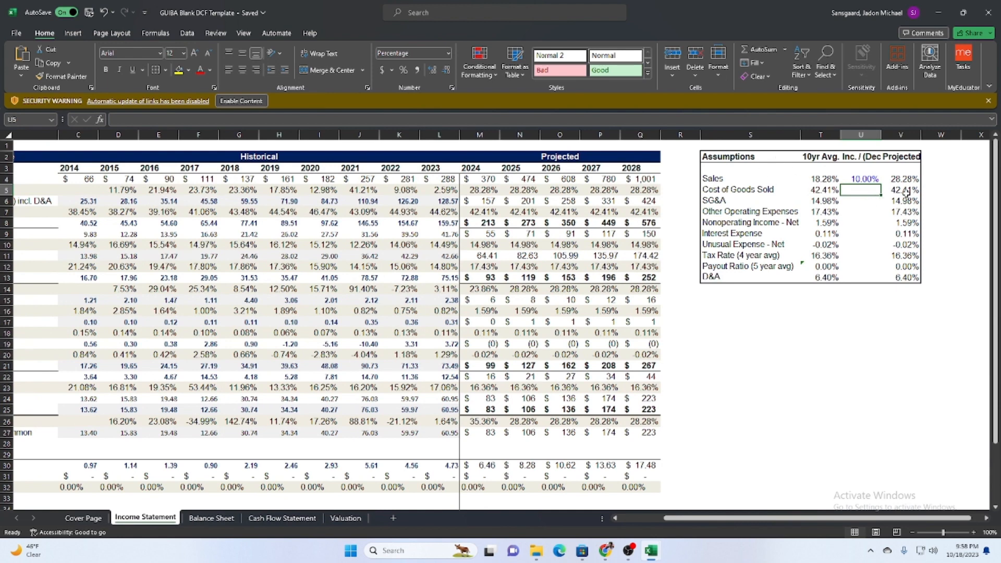
left_click(870, 182)
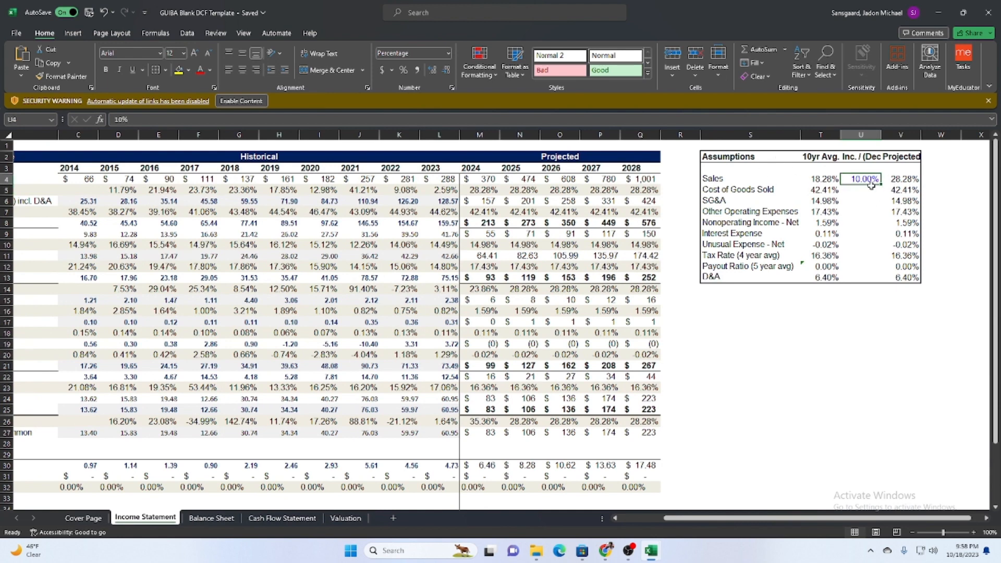
type("5")
key("Return")
left_click(345, 518)
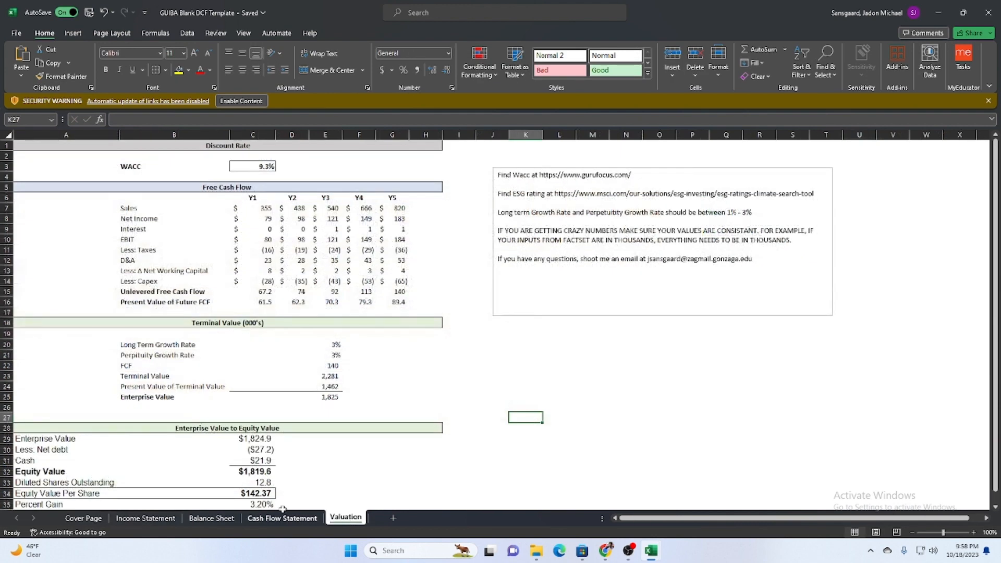
scroll(281, 490, "down", 1)
Check the projected Capital Expenditures on the Cash Flow Statement and return to the Valuation sheet to review the equity value section.
left_click(225, 518)
left_click(270, 518)
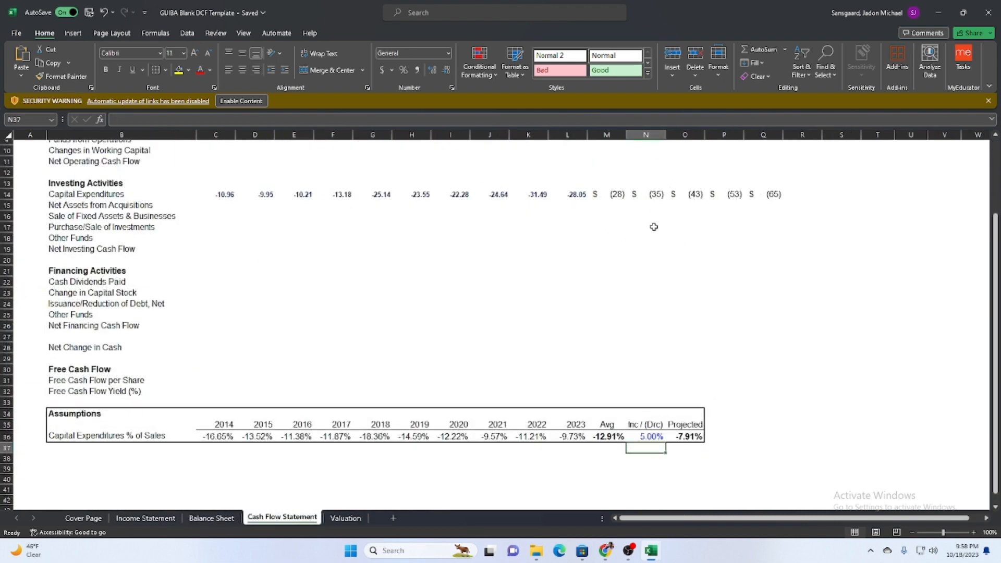
left_click(339, 517)
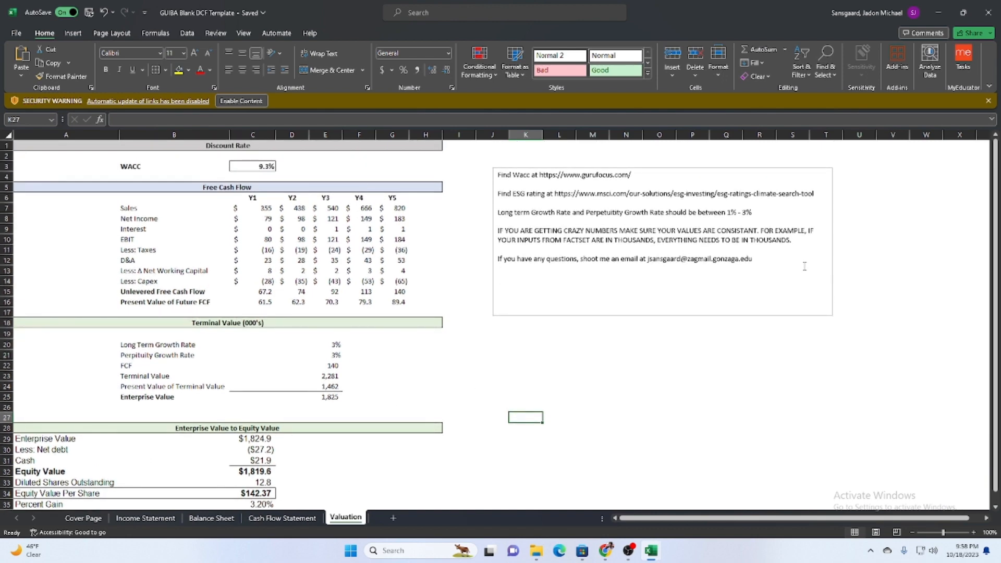
scroll(403, 269, "down", 5)
scroll(468, 277, "up", 5)
Highlight the ESG rating link and the 1% - 3% growth rate guidance in the Valuation sheet's notes text box.
left_click(592, 183)
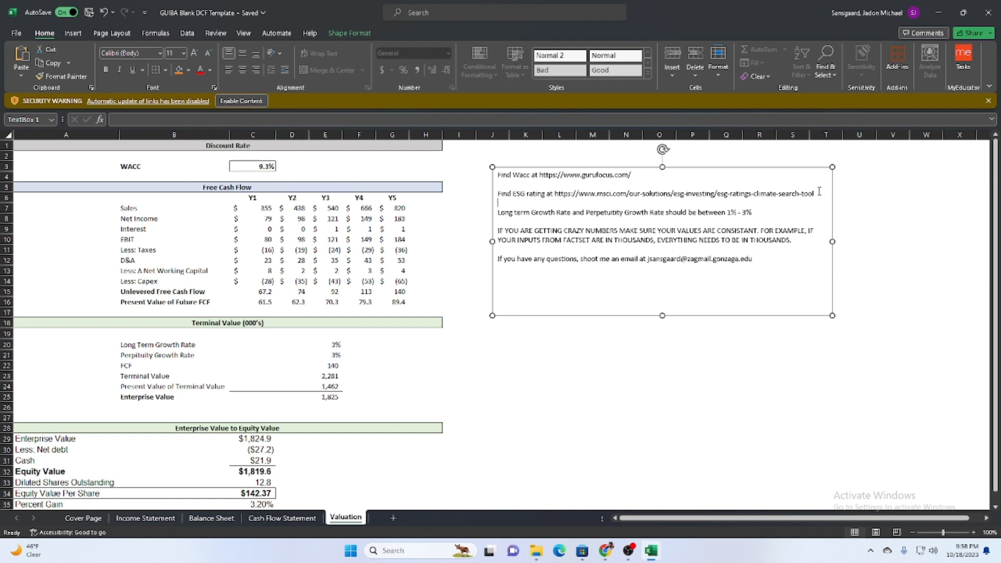
left_click_drag(818, 193, 548, 198)
left_click(570, 231)
left_click_drag(754, 212, 617, 213)
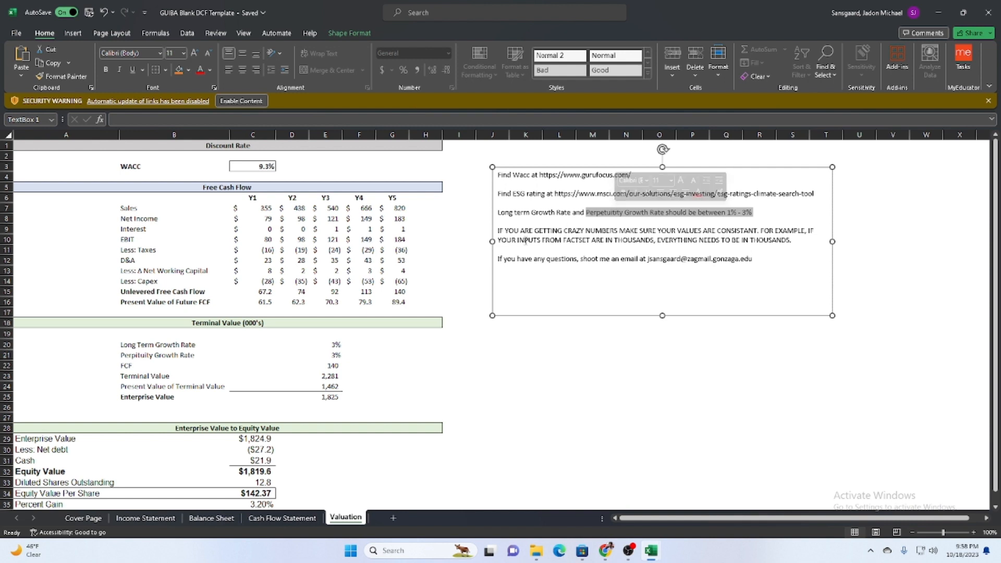
Set both the Long Term Growth Rate in E20 and the Perpetuity Growth Rate in E21 to 2% and check the equity value.
left_click(324, 346)
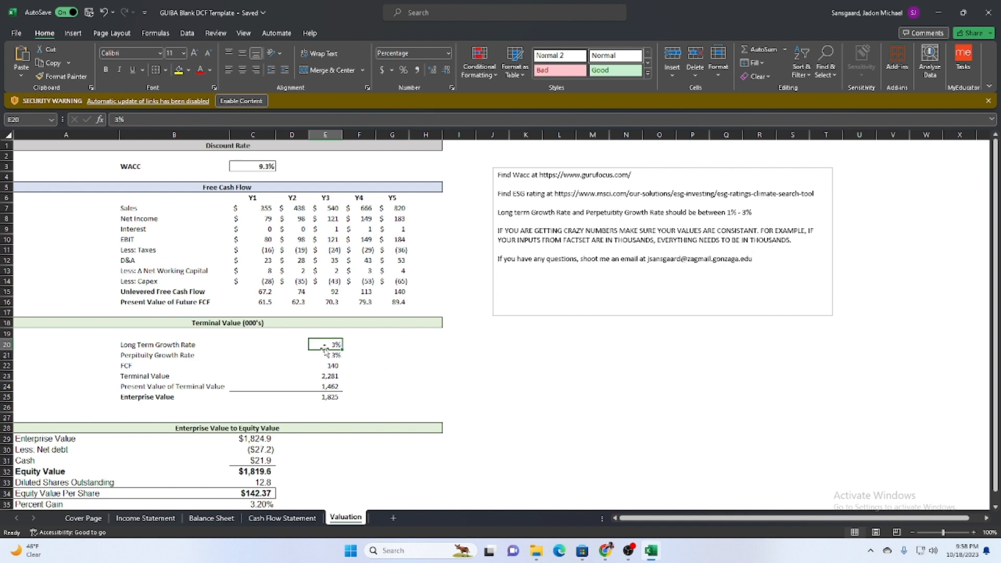
type("2")
key("Return")
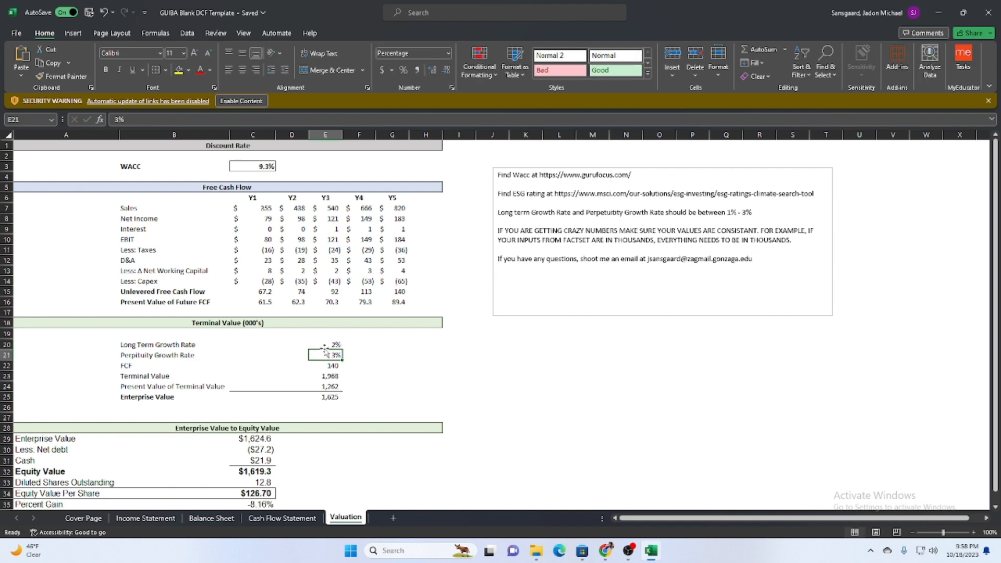
type("2")
key("Return")
scroll(326, 349, "down", 2)
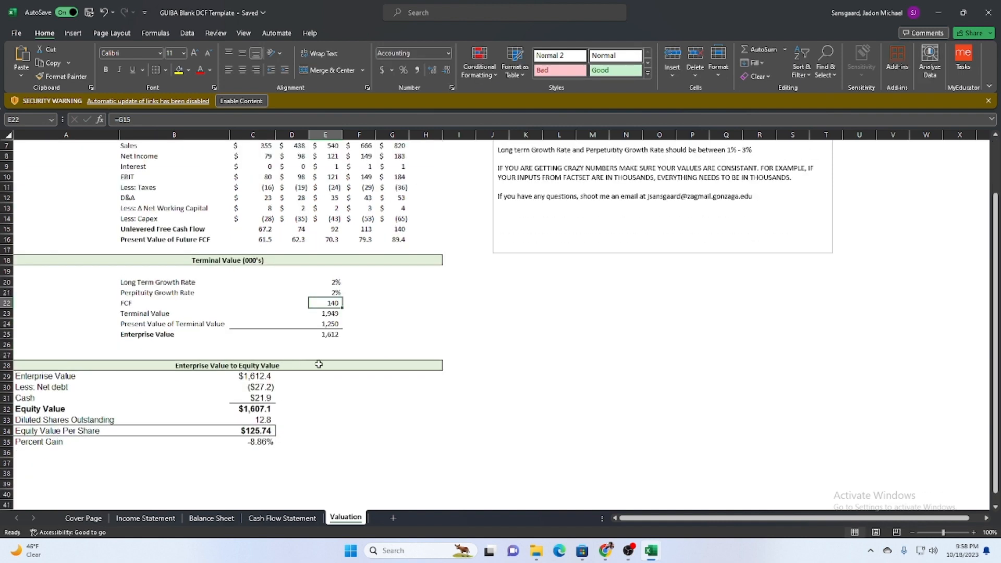
Set the Long Term Growth Rate in E20 to 3% and the Perpetuity Growth Rate in E21 to 4% on the Valuation sheet.
left_click(323, 282)
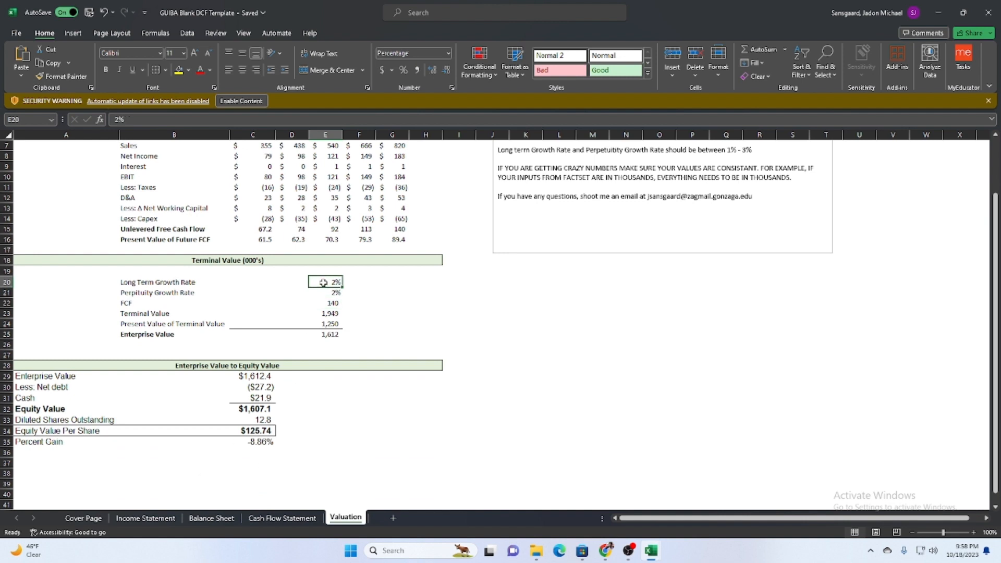
type("3")
key("Return")
type("4")
key("Return")
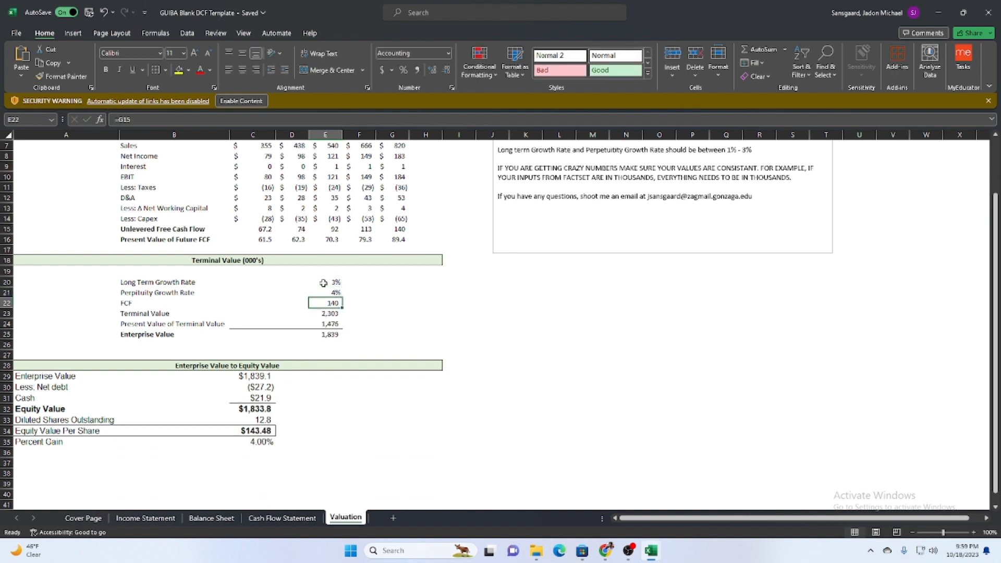
Set the Perpetuity Growth Rate in E21 to 3% and check the Enterprise Value to Equity Value section.
key("Up")
type("3")
key("Return")
scroll(409, 421, "up", 2)
scroll(458, 358, "down", 4)
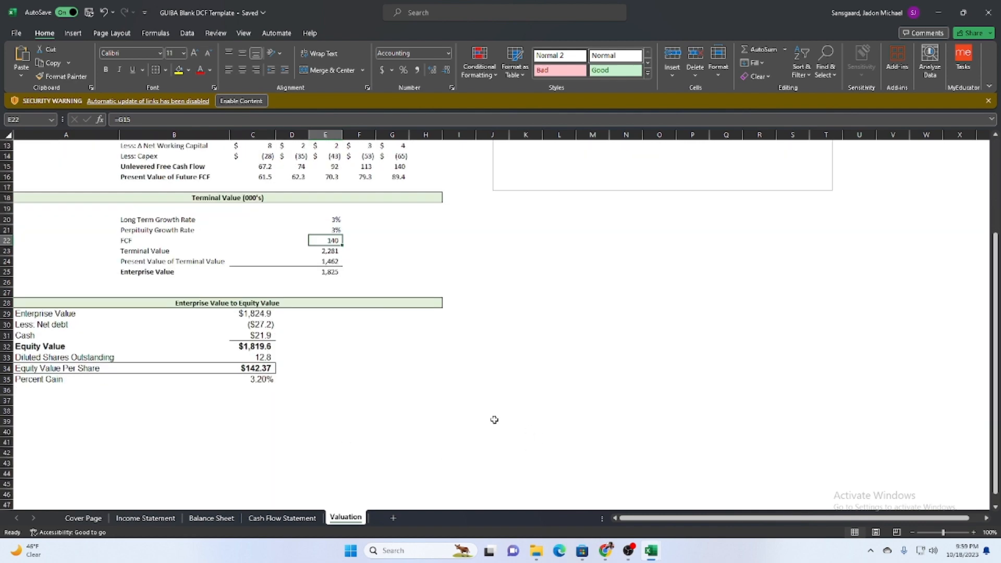
left_click(195, 310)
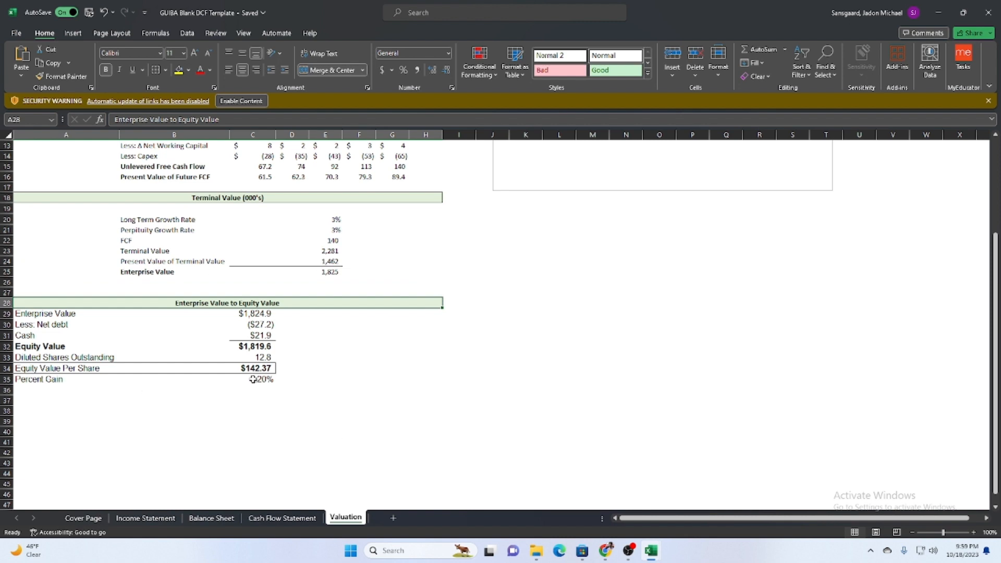
Review the Percent Gain row on the Valuation sheet against the share price on the Cover Page, and inspect the formula in C35.
left_click_drag(314, 402, 99, 389)
left_click_drag(265, 379, 108, 379)
left_click(432, 370)
left_click(86, 518)
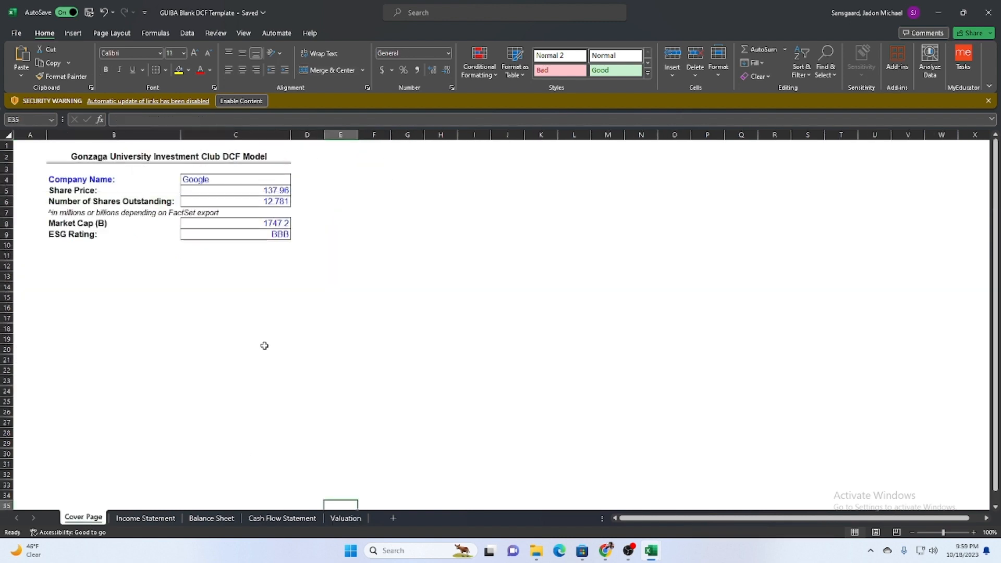
left_click(346, 517)
left_click(266, 393)
left_click_drag(111, 380, 265, 382)
left_click(255, 382)
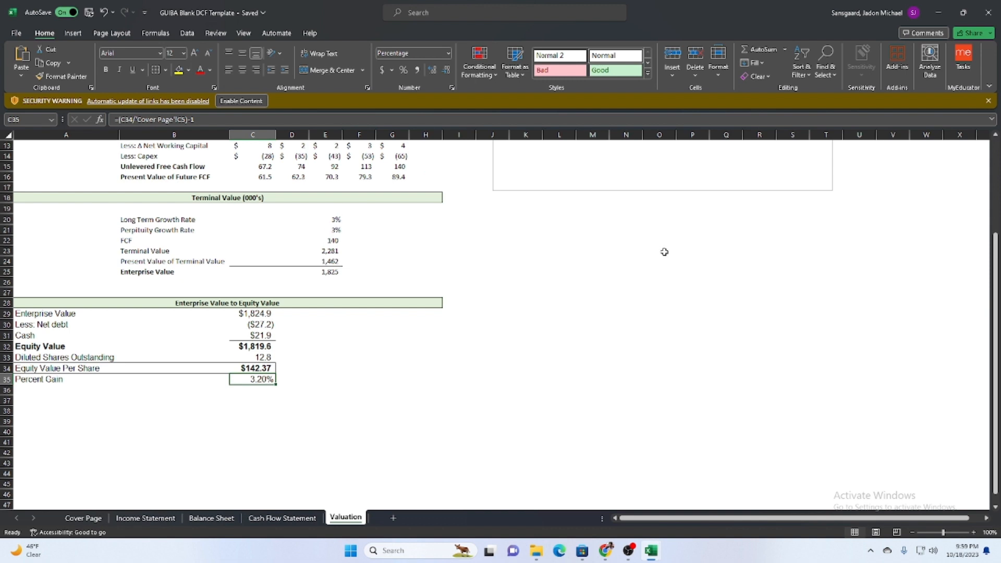
Highlight the contact e-mail line in the Valuation sheet's notes text box and return to the equity value section.
scroll(630, 346, "up", 4)
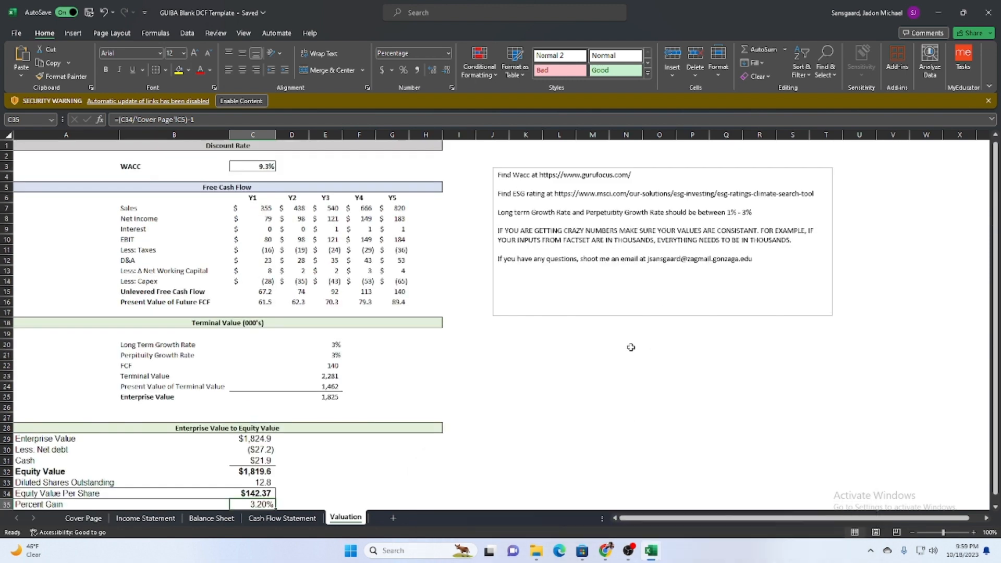
left_click(626, 344)
left_click_drag(770, 256, 498, 259)
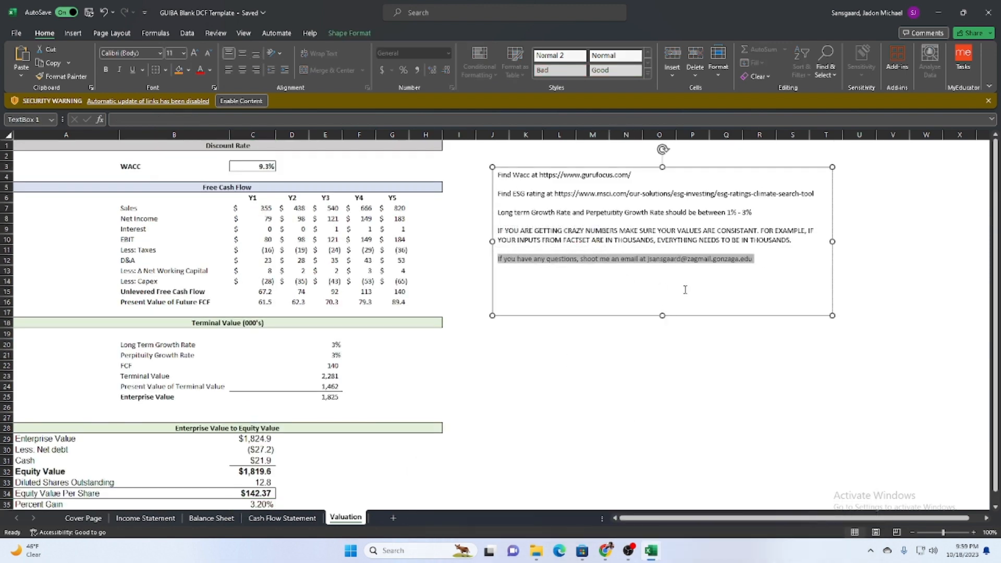
left_click(692, 281)
left_click_drag(756, 259, 647, 260)
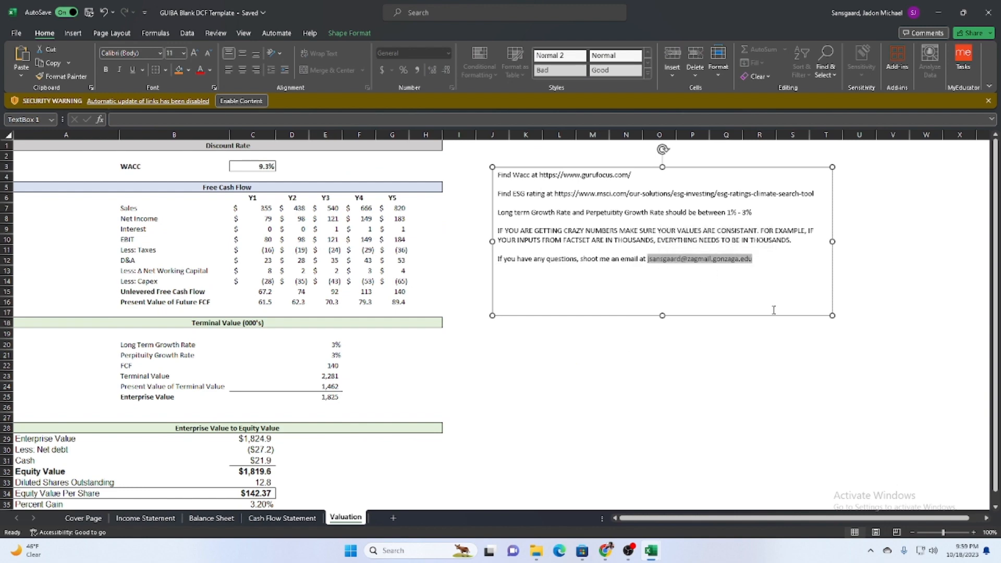
left_click(659, 277)
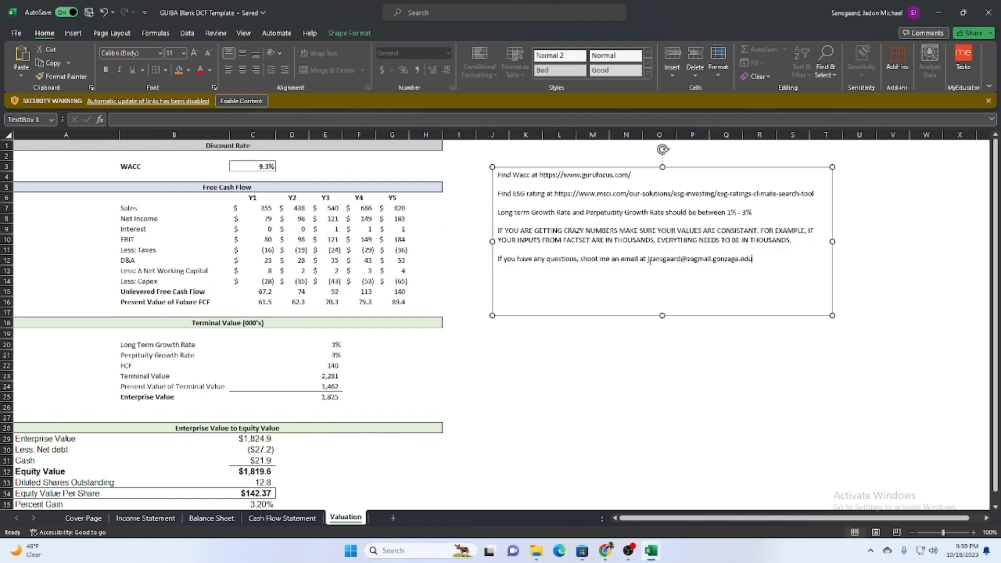
left_click_drag(649, 260, 756, 259)
left_click(492, 355)
scroll(521, 360, "down", 5)
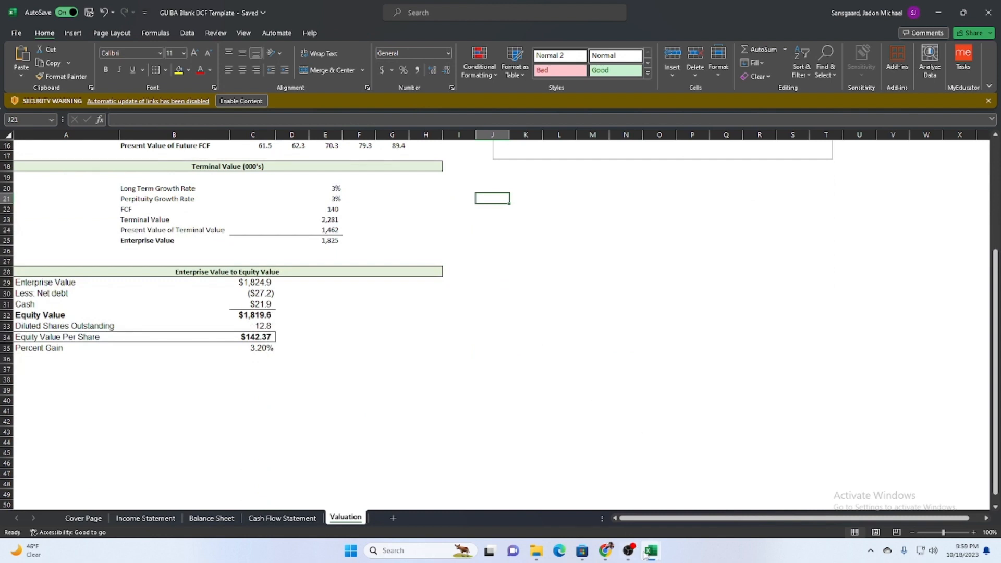
left_click(636, 492)
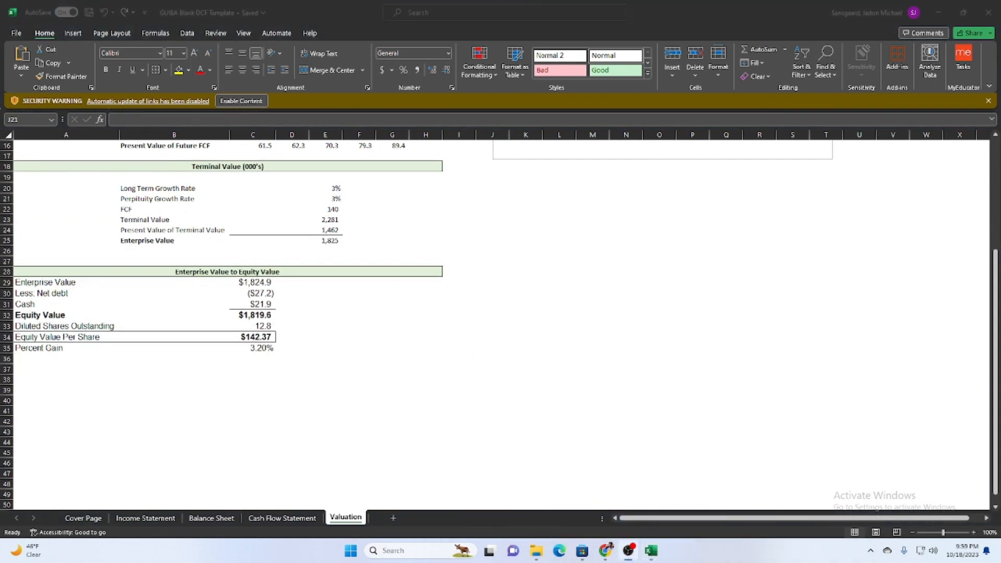